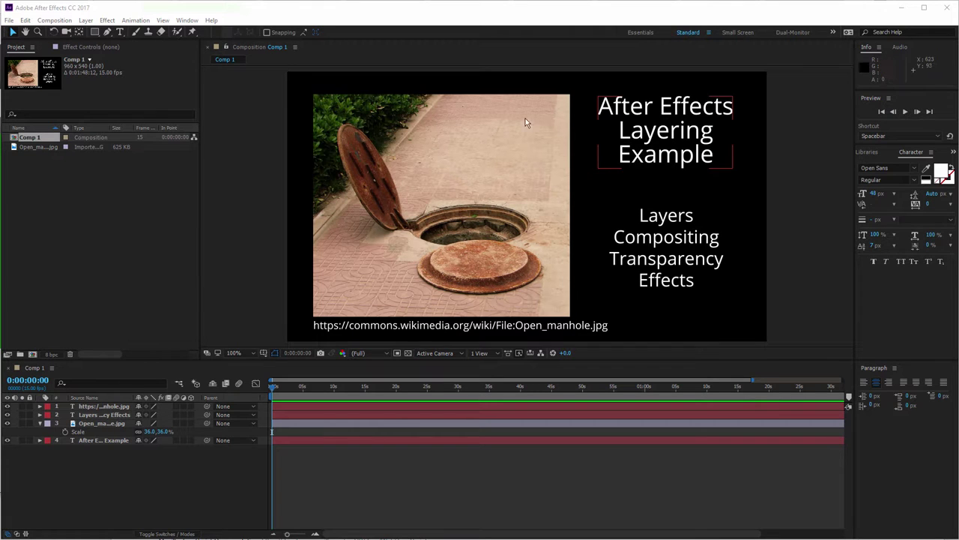
Delete the old Comp 1 composition from the project
click(449, 246)
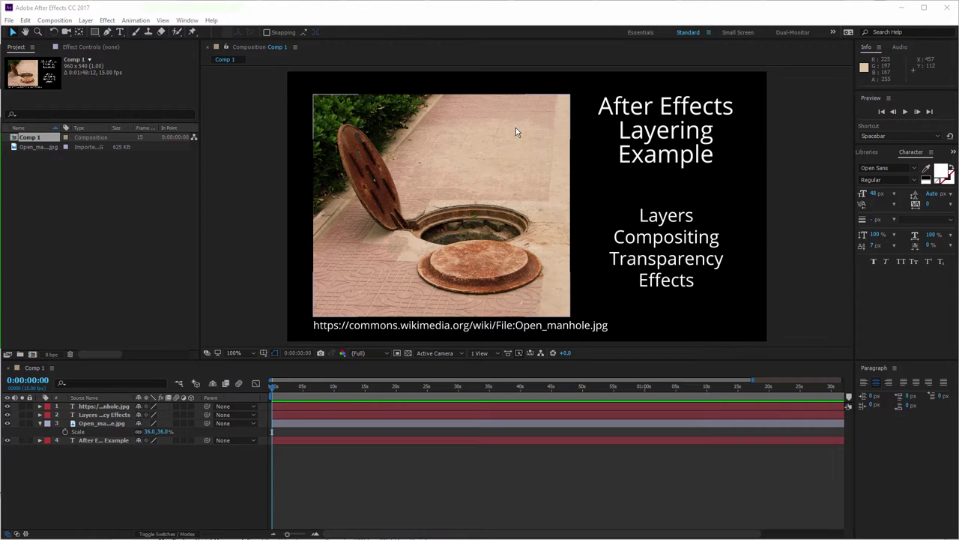
click(42, 140)
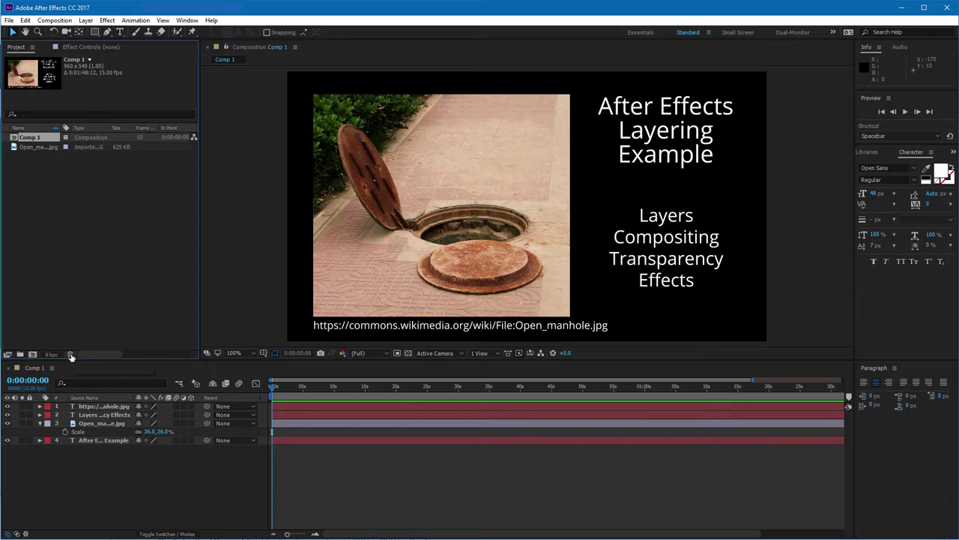
click(71, 355)
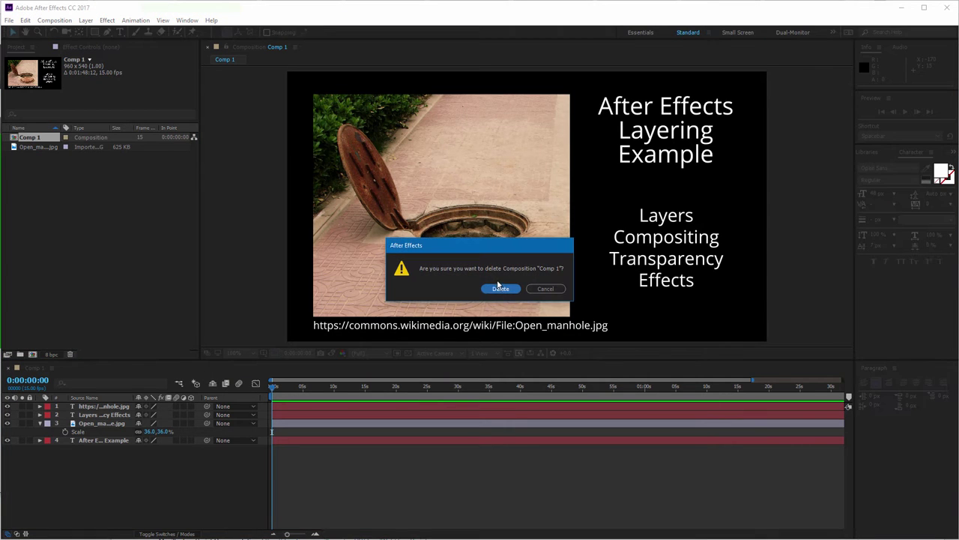
click(500, 288)
Build a new Open_manhole composition (1428 × 1236, 15 fps) from Open_manhole.jpg
click(40, 140)
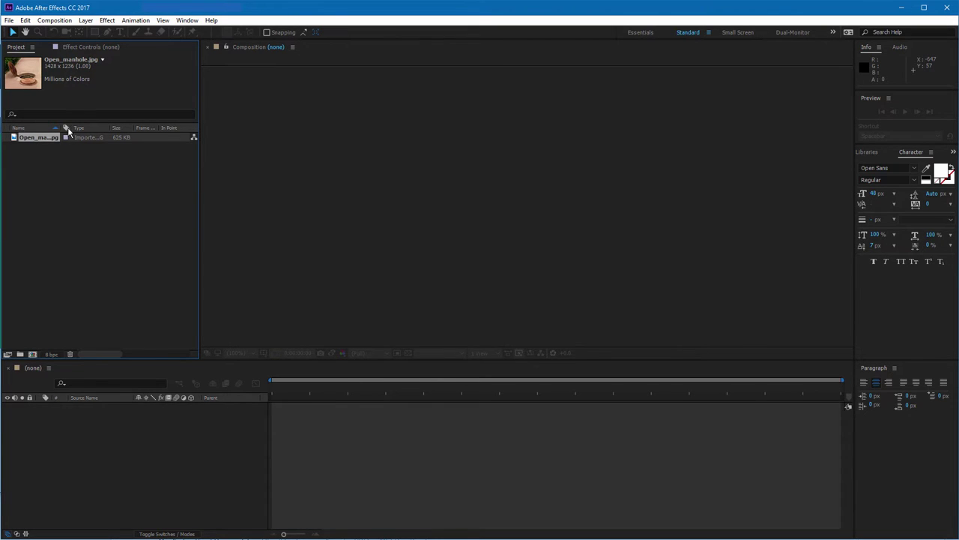
drag(62, 127, 105, 128)
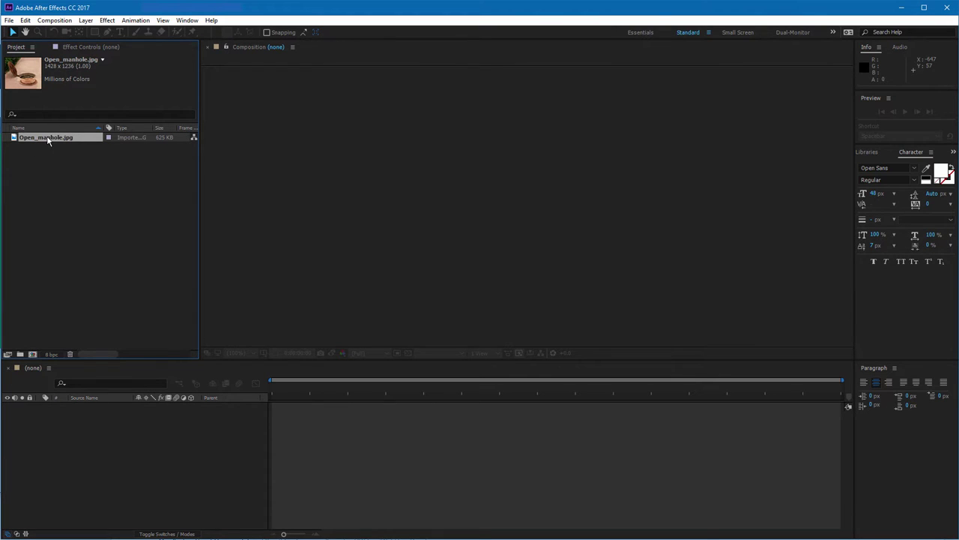
drag(47, 141, 31, 353)
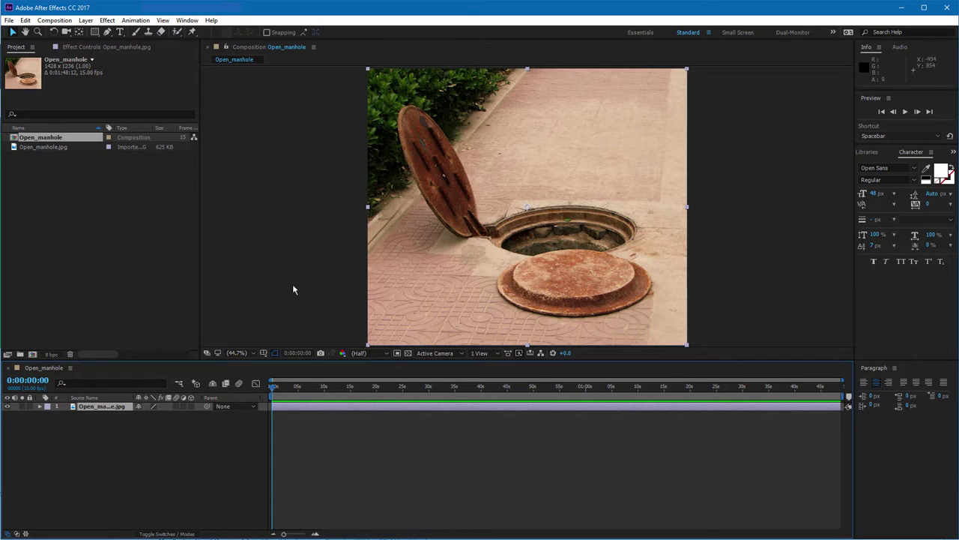
Change the project colour depth from 8 to 16 bits per channel
click(51, 355)
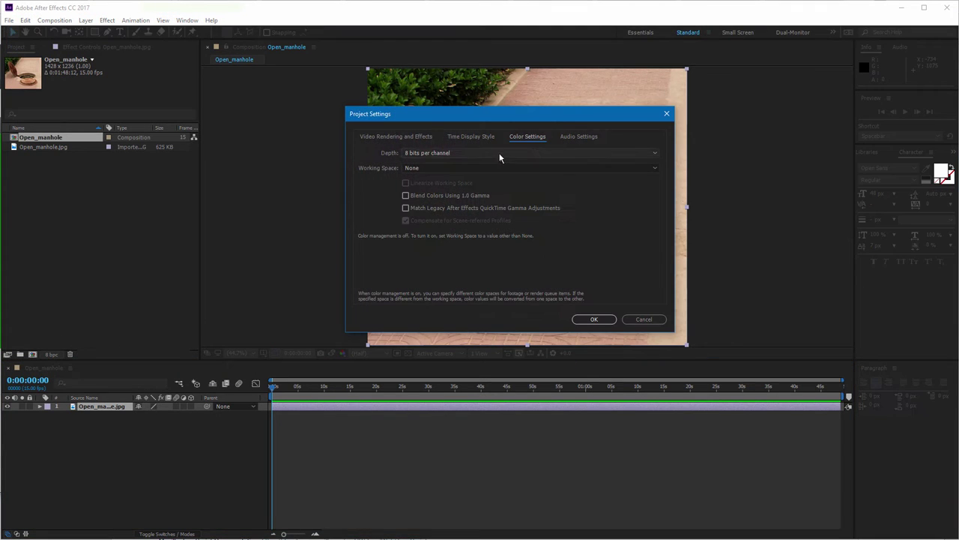
click(502, 153)
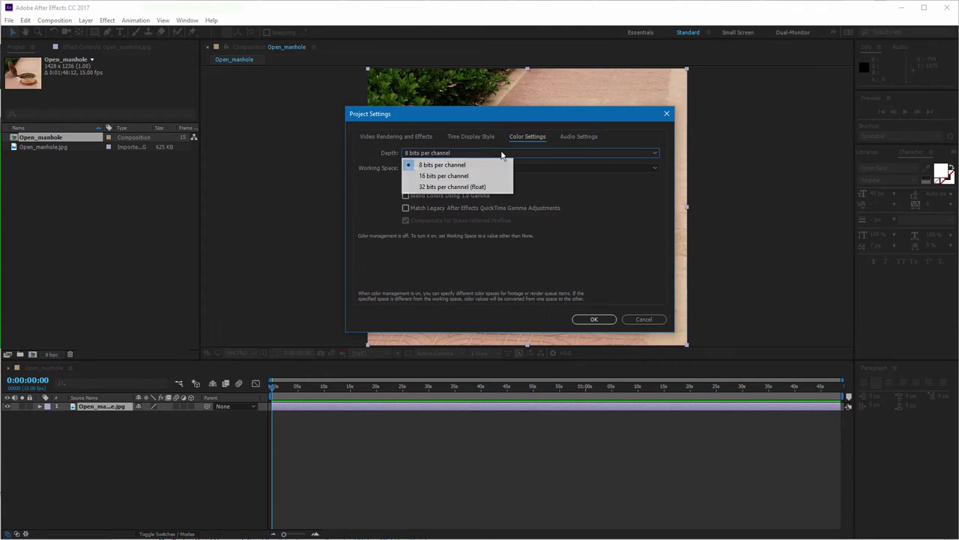
click(450, 179)
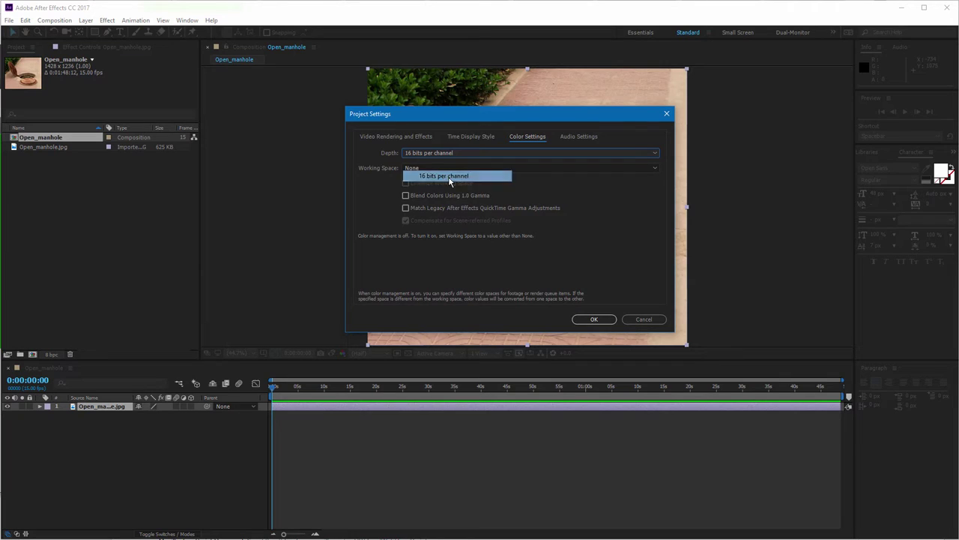
click(592, 321)
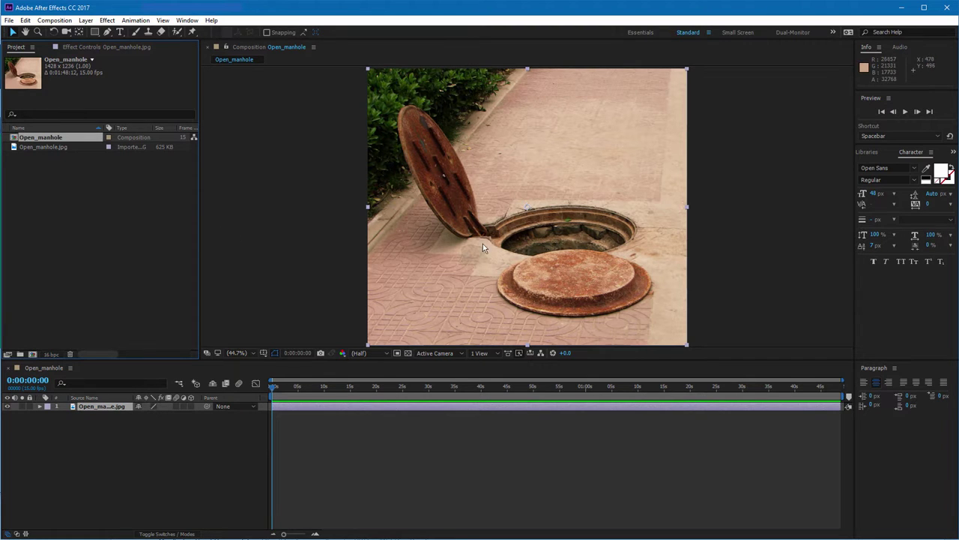
Duplicate the manhole photo layer with Ctrl+D and show Effect Controls for layer 1
click(96, 410)
key(ctrl+d)
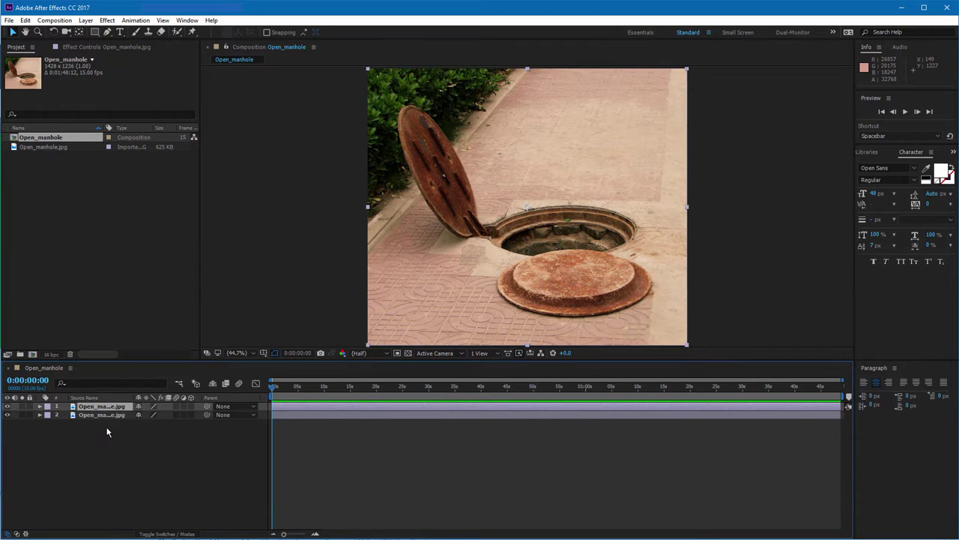
click(25, 20)
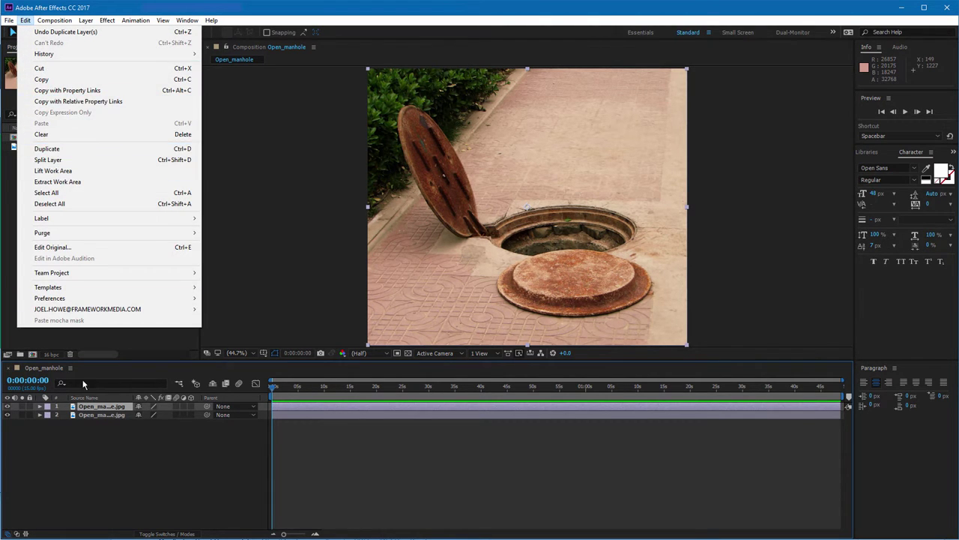
click(172, 452)
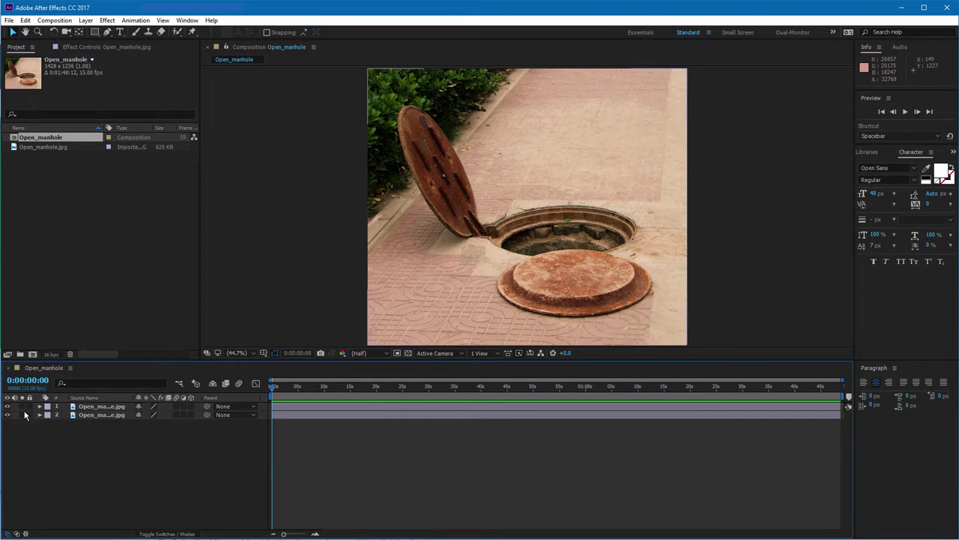
click(101, 407)
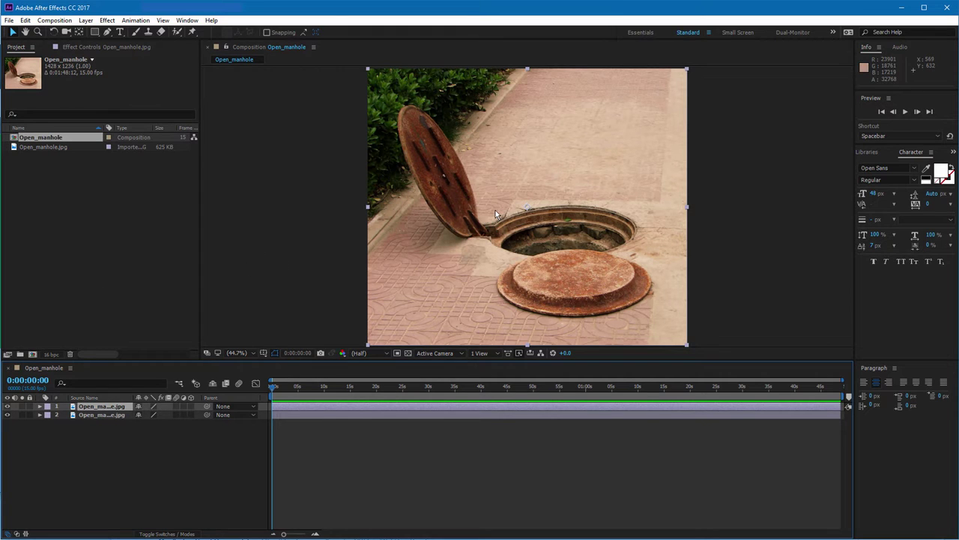
click(118, 47)
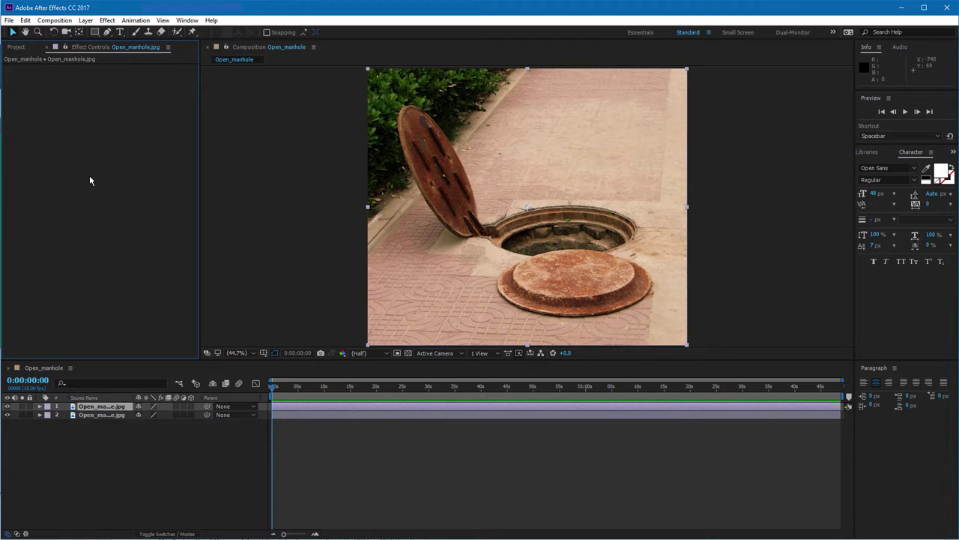
Apply Color Correction > Levels to the top layer and lower gamma to about 0.53
right_click(60, 155)
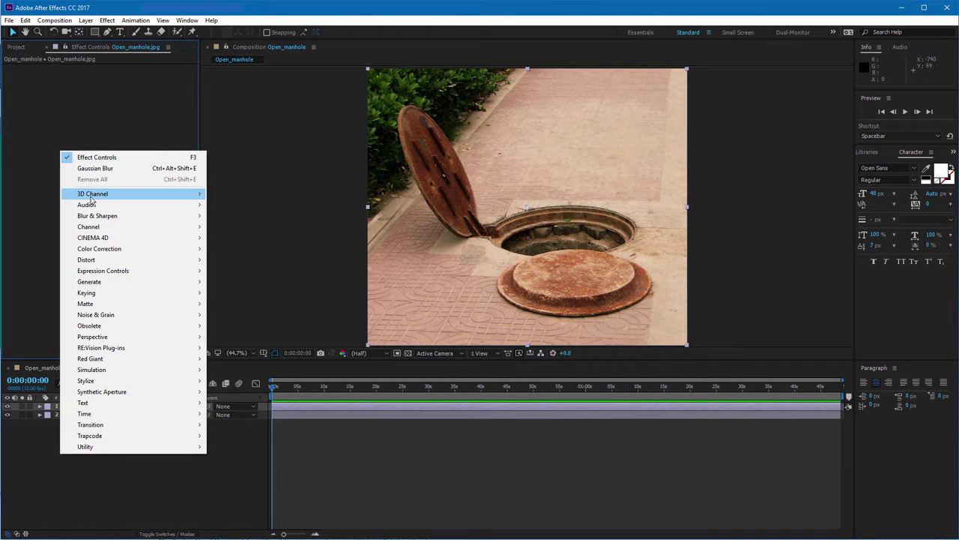
mouse_move(103, 250)
right_click(83, 121)
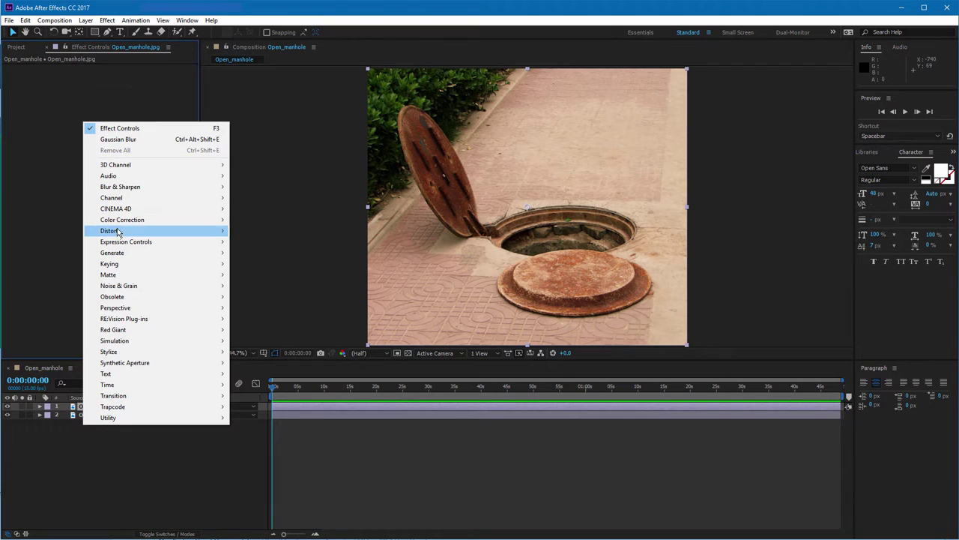
mouse_move(115, 222)
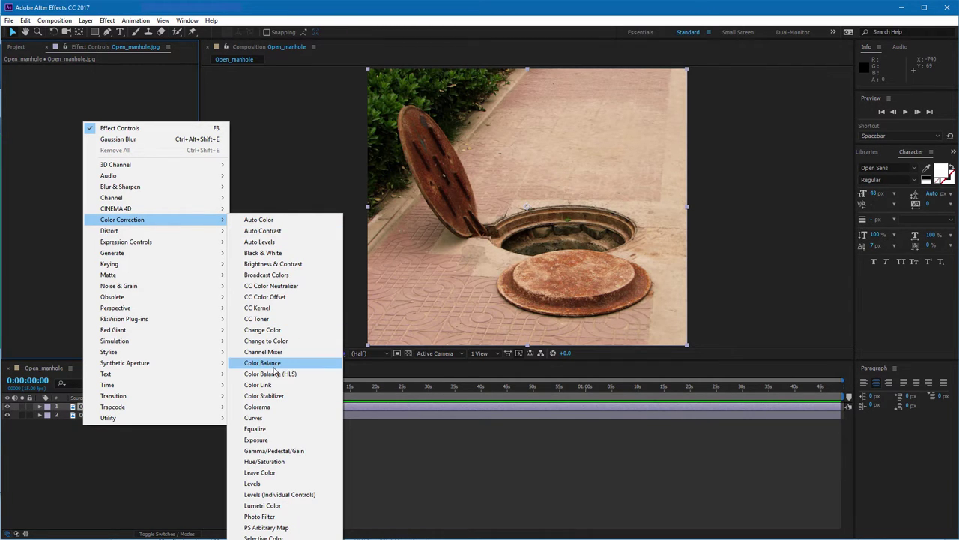
click(253, 484)
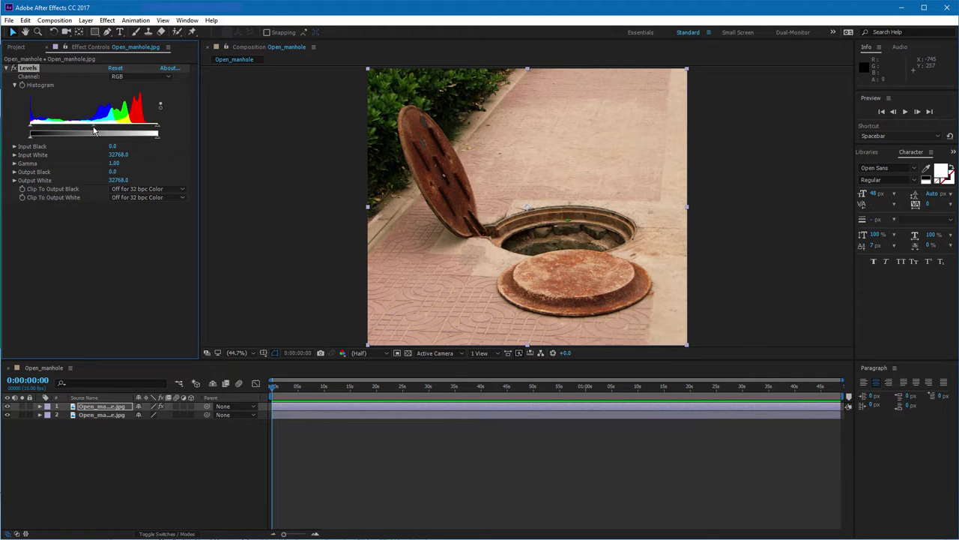
drag(95, 132, 116, 134)
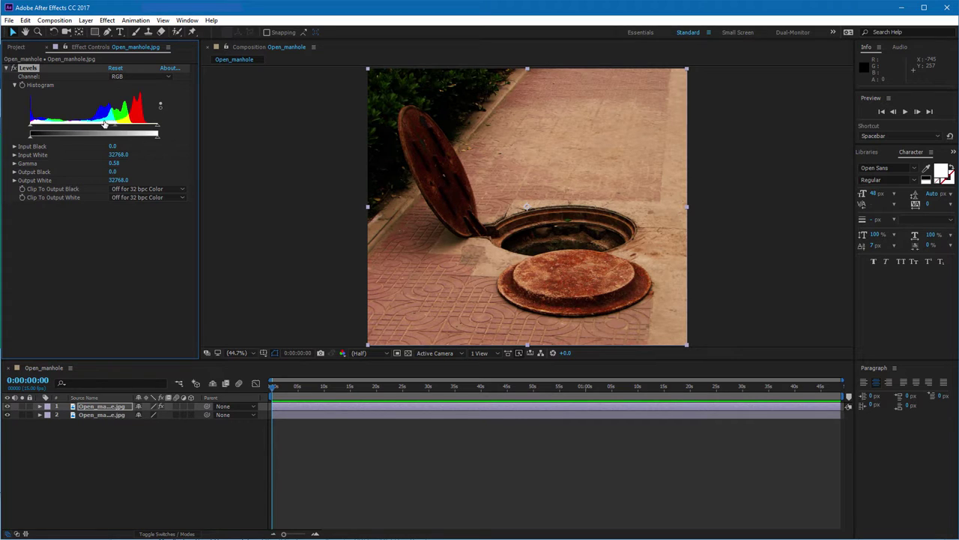
drag(117, 128, 118, 132)
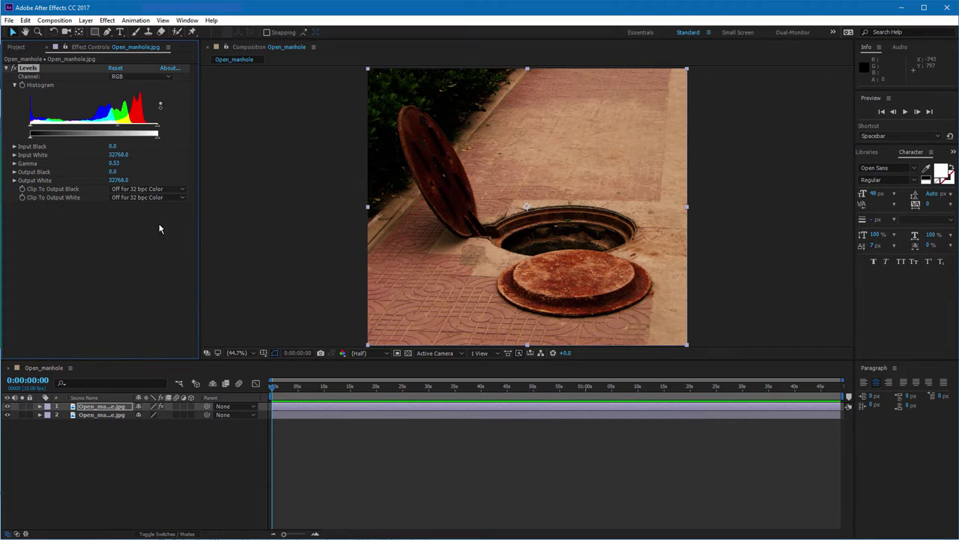
Add a Curves effect after Levels and bend the RGB curve's points
right_click(86, 231)
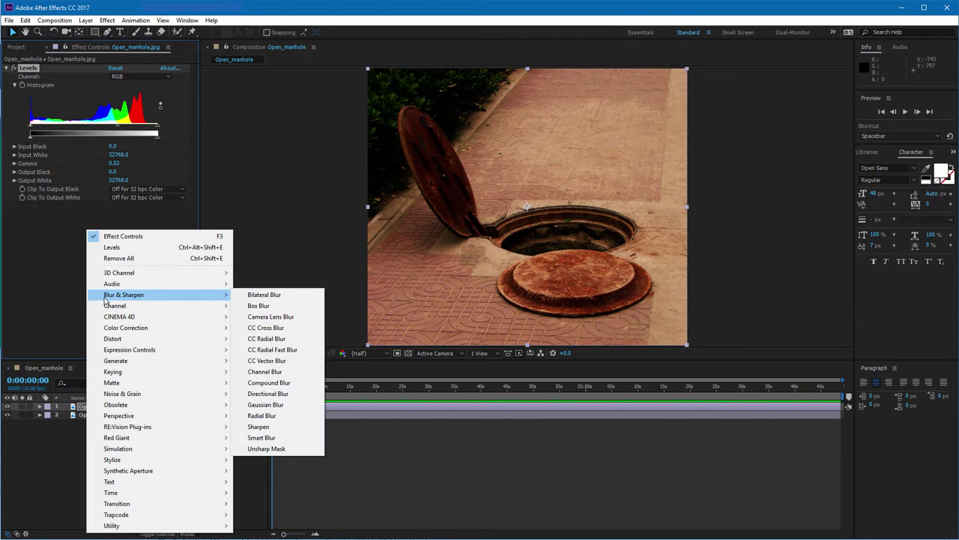
mouse_move(143, 333)
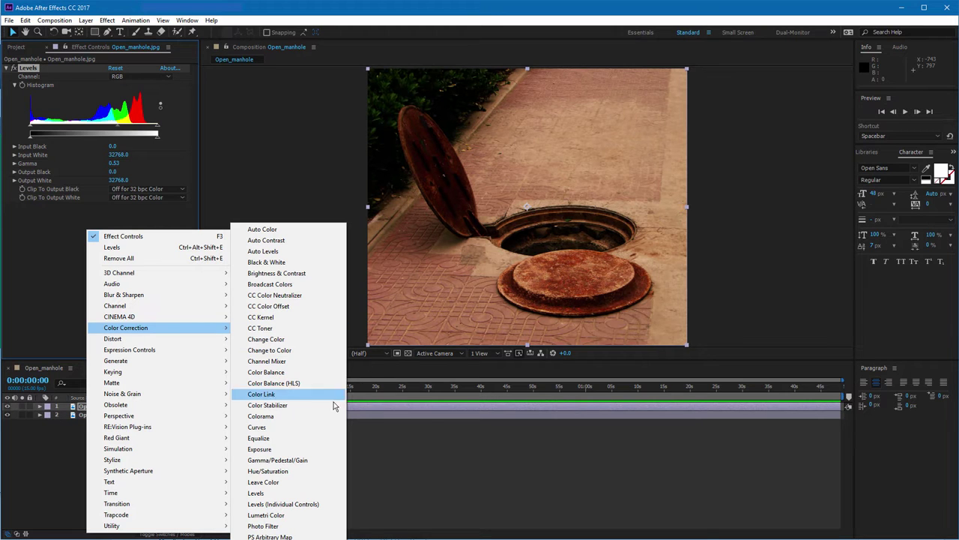
click(300, 430)
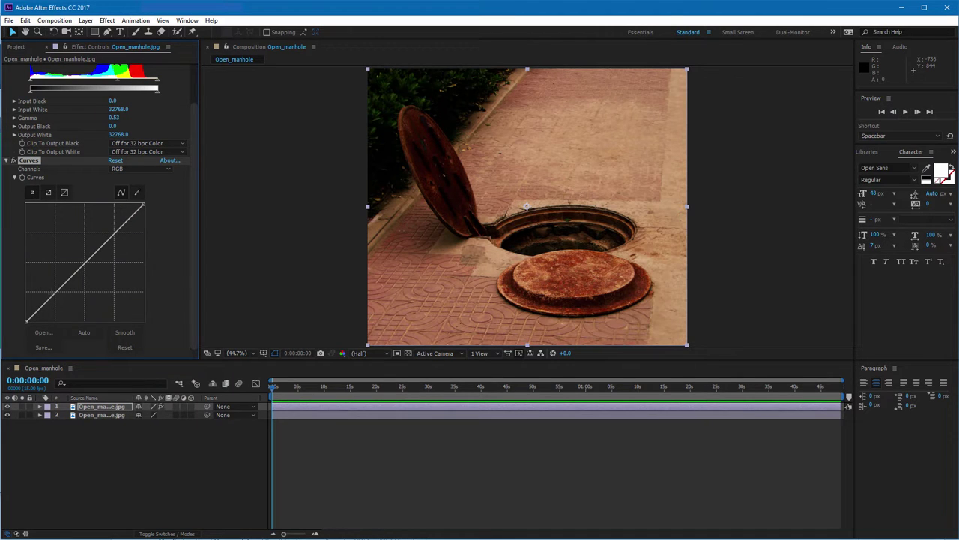
drag(56, 292, 59, 307)
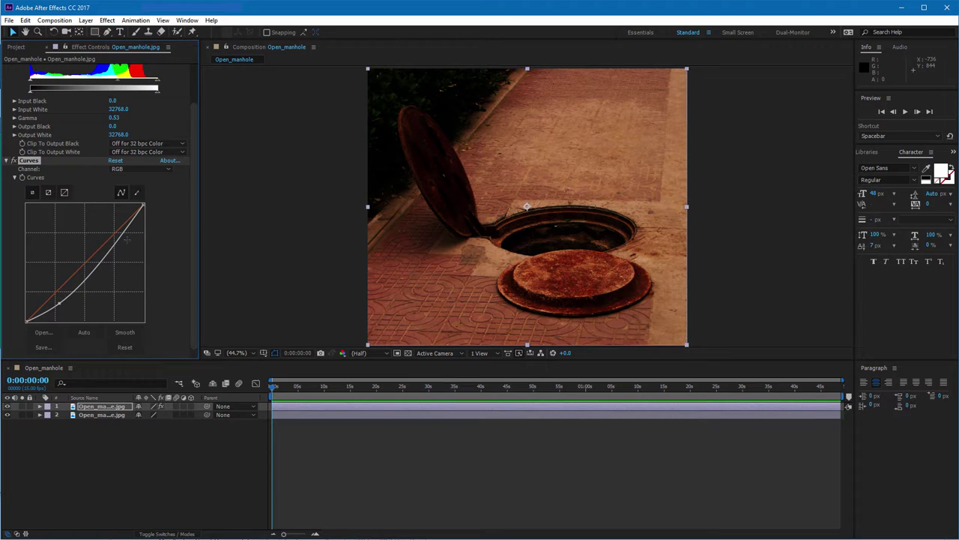
drag(116, 238, 111, 225)
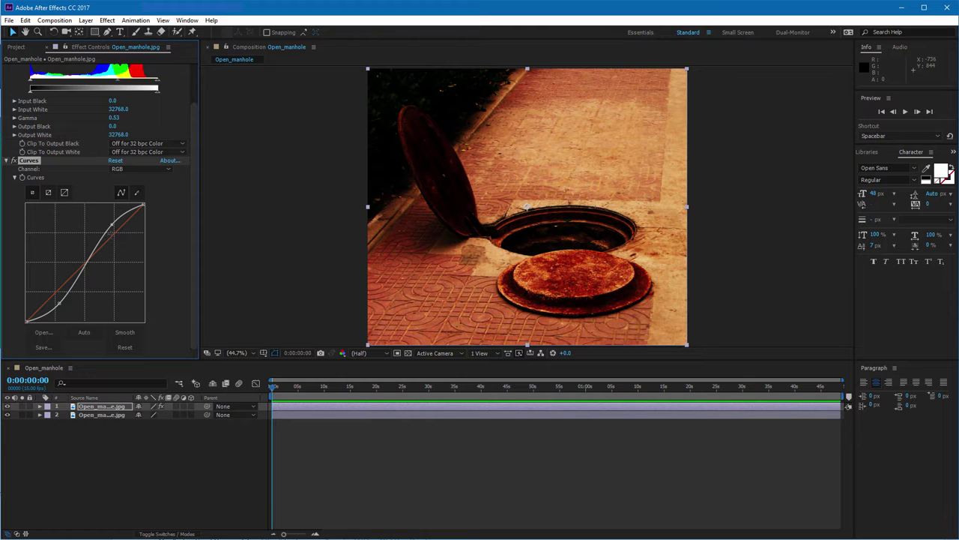
Raise the Blue channel's lower curve point and pull the RGB top point onto the diagonal
click(146, 168)
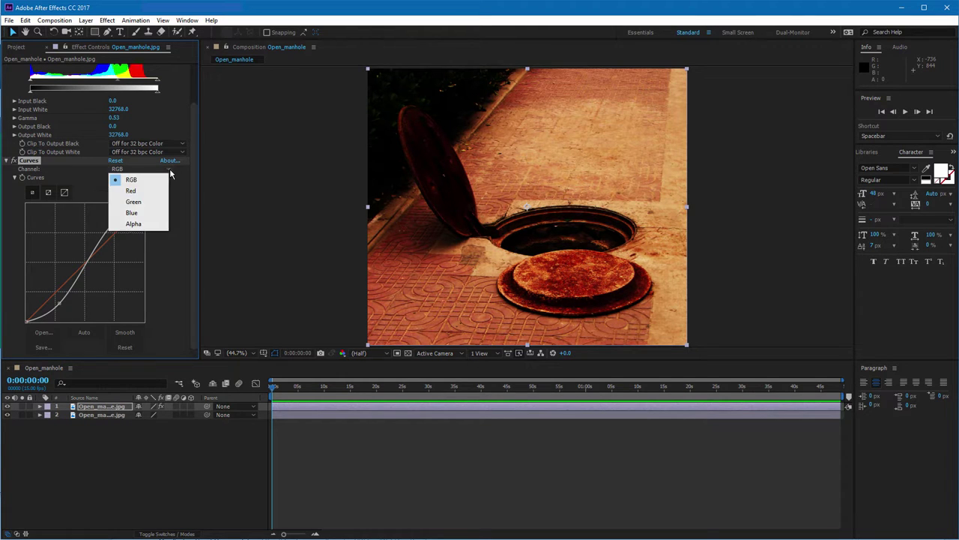
click(133, 212)
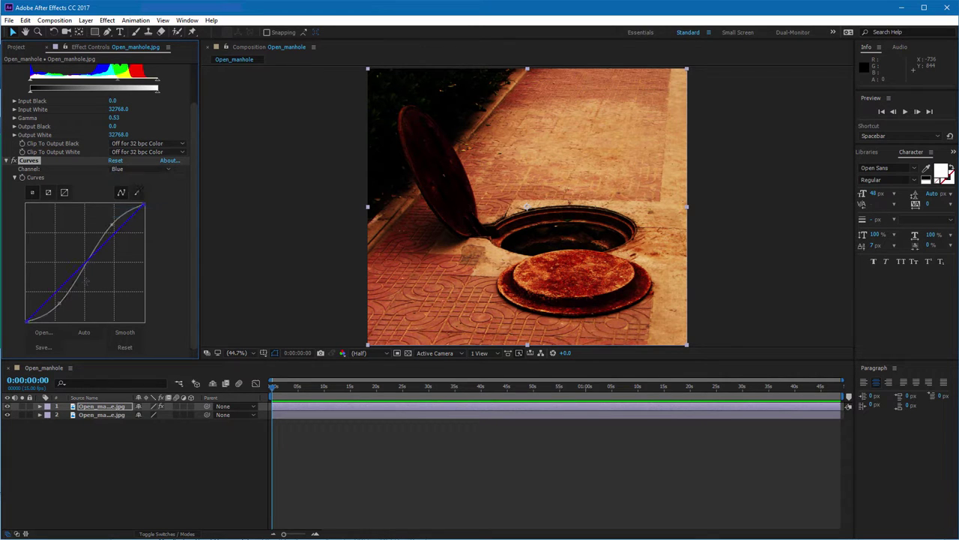
key(ctrl+z)
key(ctrl+z)
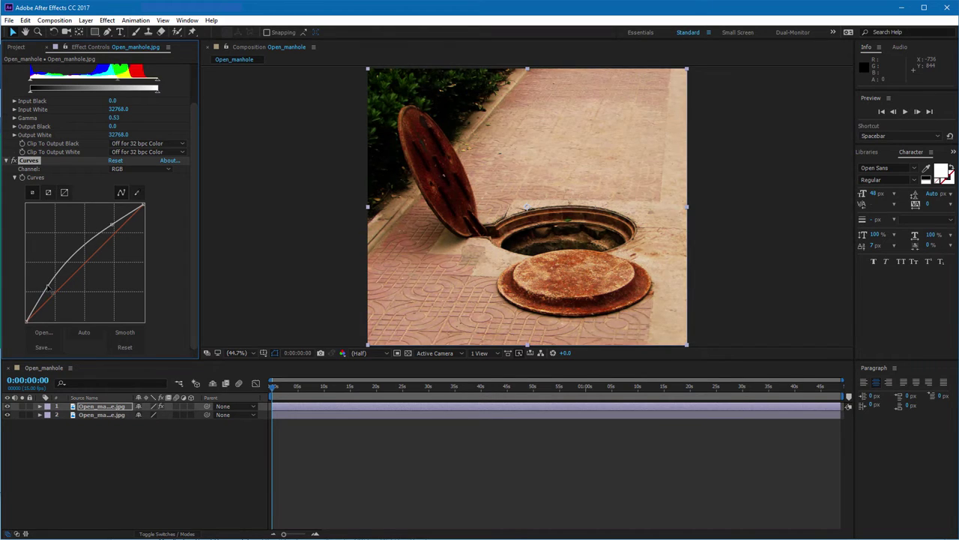
drag(113, 225, 113, 225)
click(171, 170)
click(132, 213)
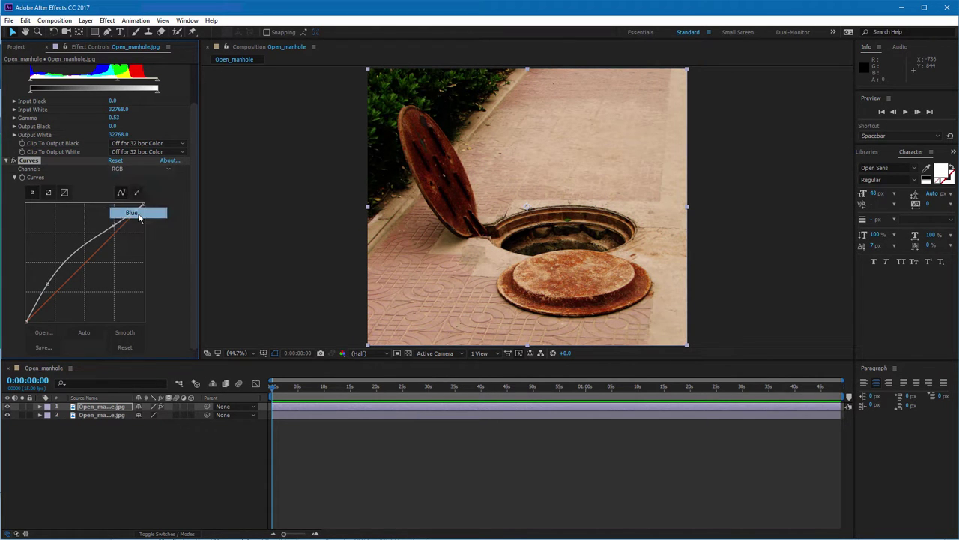
drag(58, 297, 49, 284)
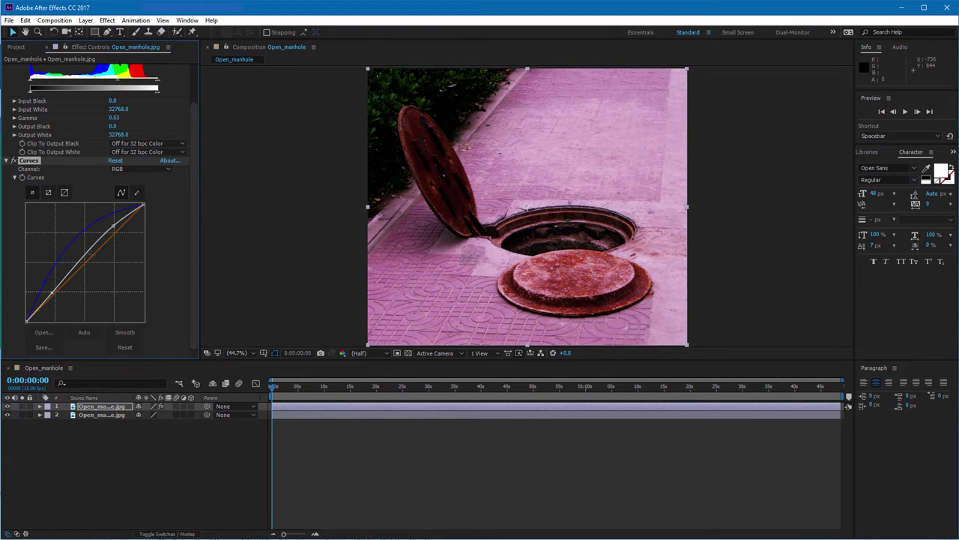
drag(113, 225, 117, 232)
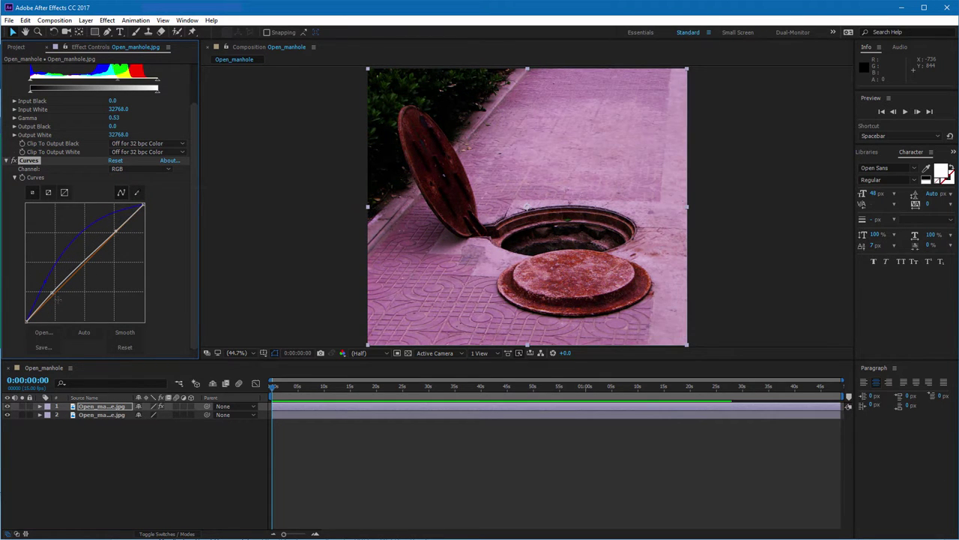
Flatten and bend the Blue channel curve to reduce the blue tint
click(63, 194)
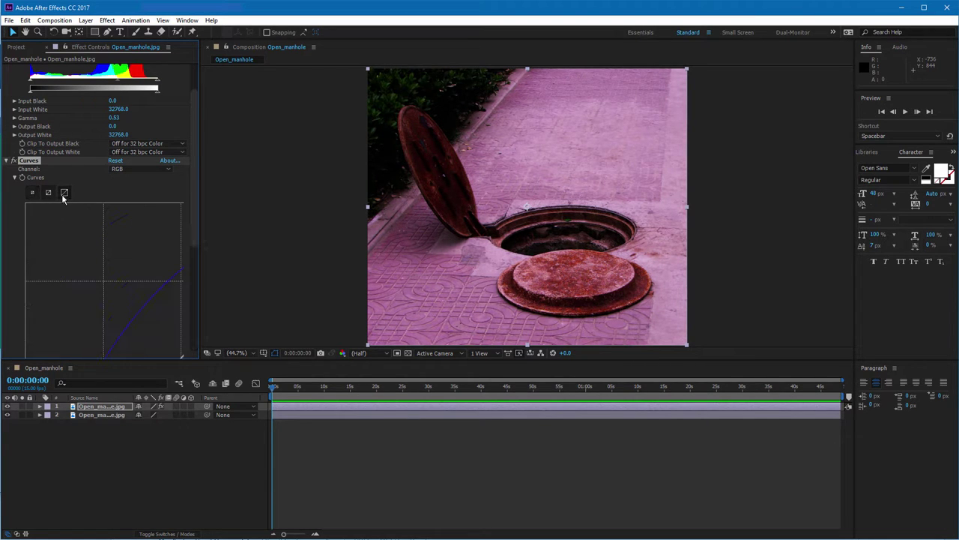
click(33, 192)
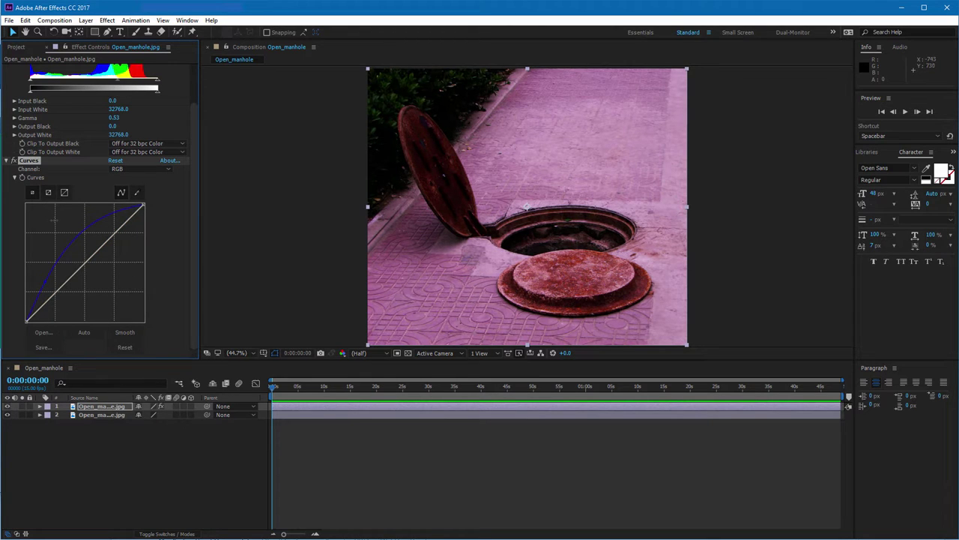
click(166, 168)
click(133, 214)
drag(84, 232, 91, 248)
drag(42, 287, 43, 285)
drag(89, 250, 102, 234)
Sag the Red curve and lower the Green curve slightly for a deeper purple cast
click(144, 174)
click(129, 192)
drag(63, 286, 69, 307)
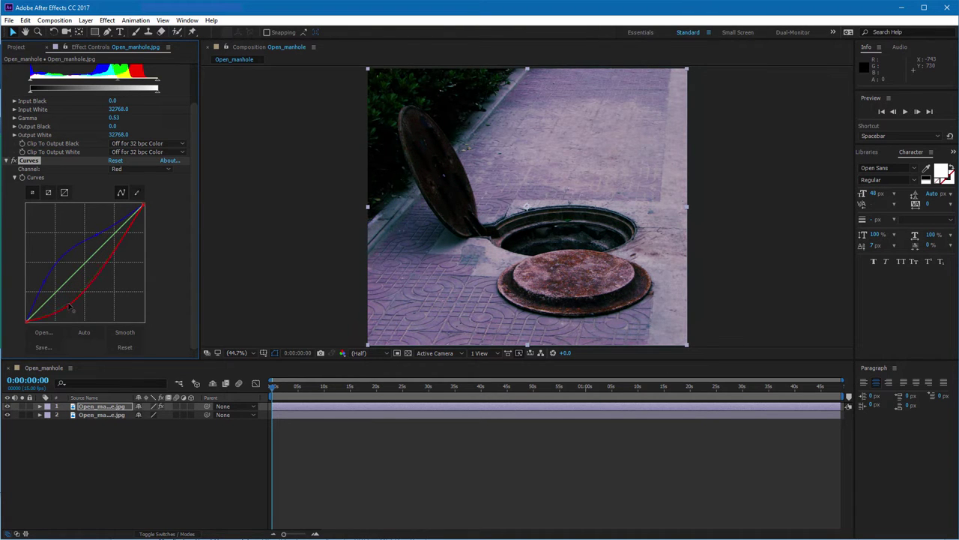
click(133, 169)
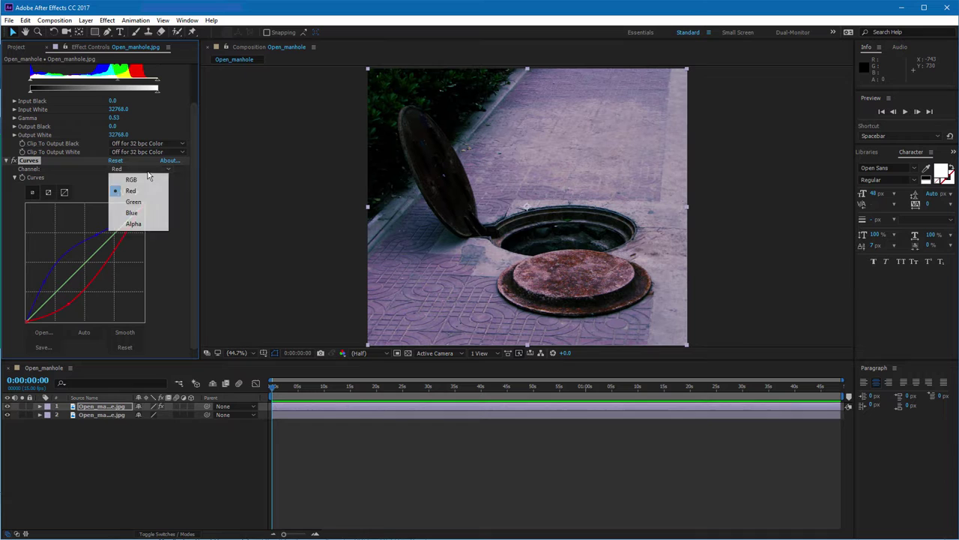
click(132, 208)
drag(64, 291, 67, 299)
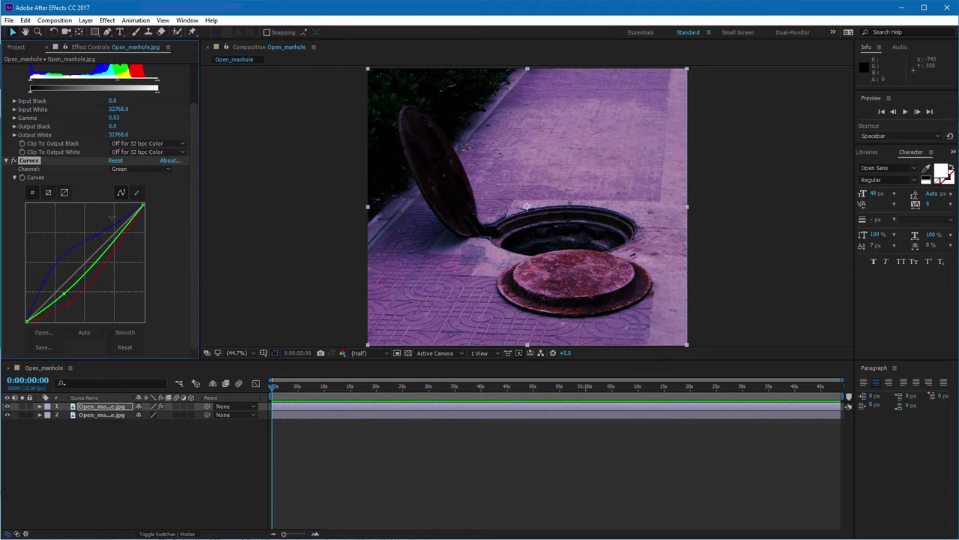
Toggle the graded top layer off and on to compare with the original, then select Curves
click(7, 407)
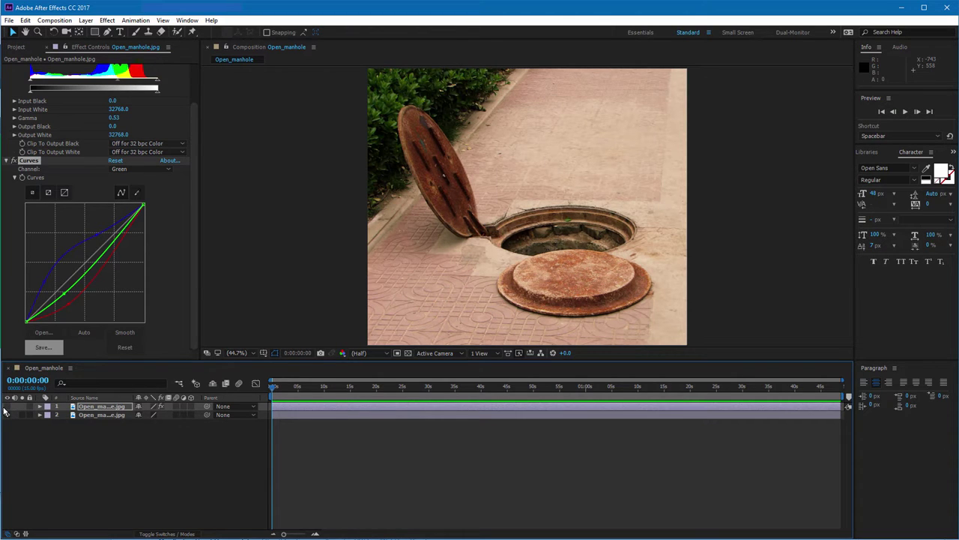
click(4, 412)
click(8, 407)
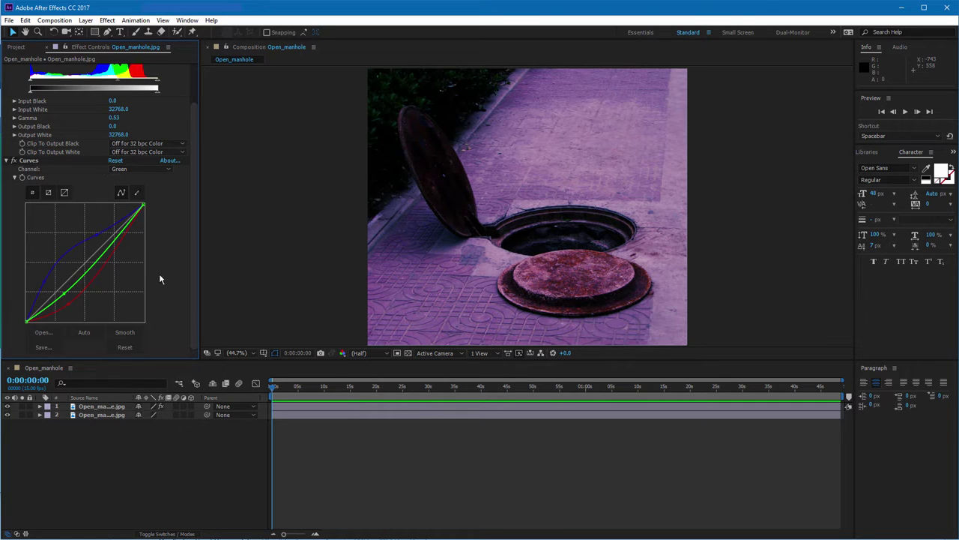
click(171, 291)
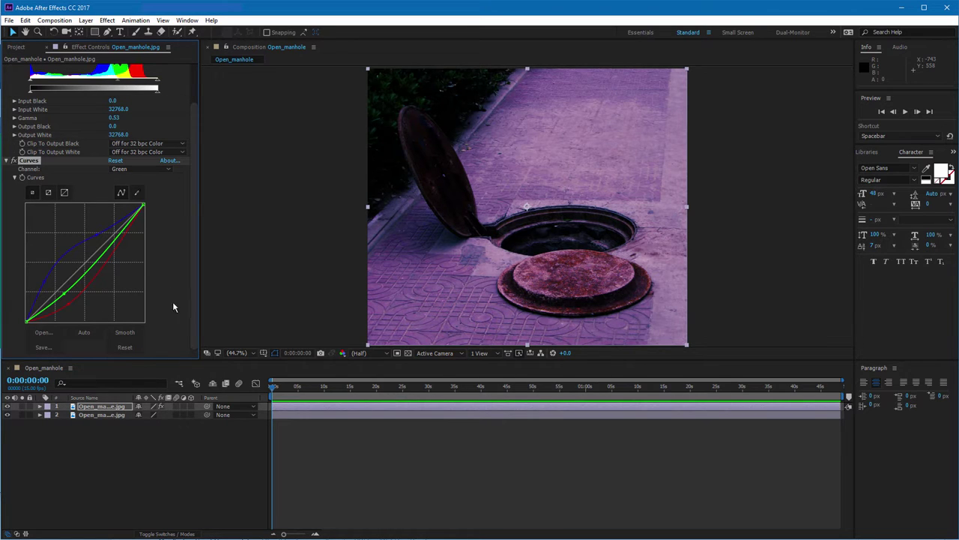
Collapse the Curves effect settings in Effect Controls
right_click(161, 359)
click(149, 354)
click(7, 161)
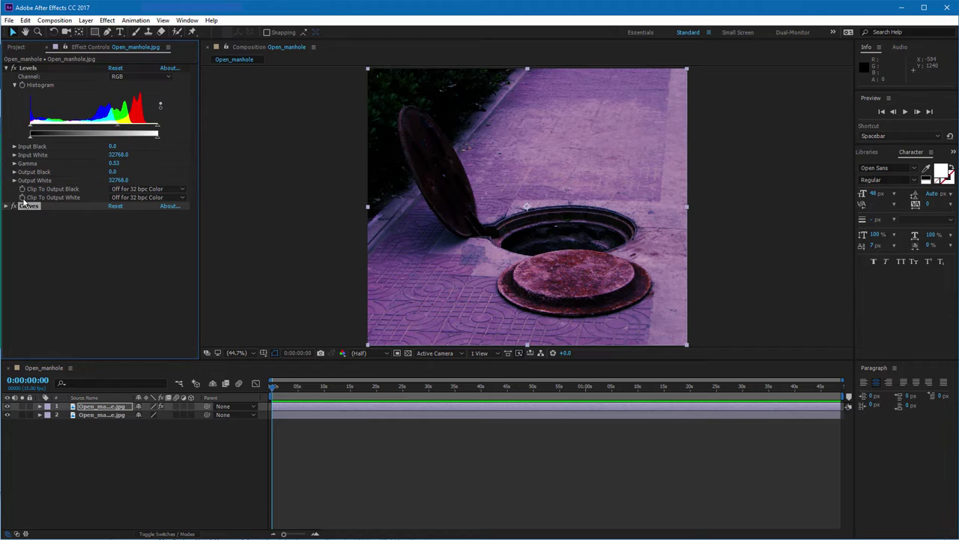
right_click(46, 252)
mouse_move(159, 349)
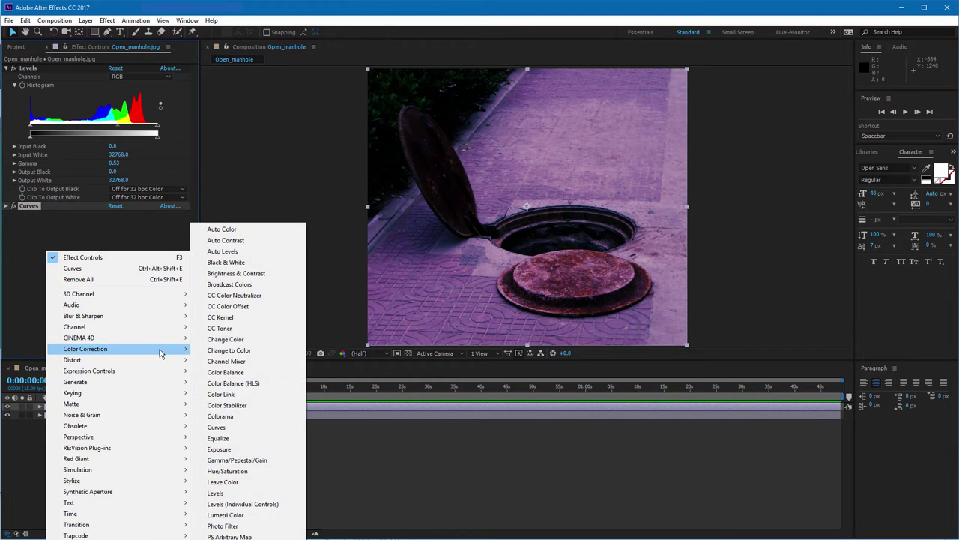
key(Escape)
Select the top manhole layer and bring up its Effect > Color Correction menu
click(100, 407)
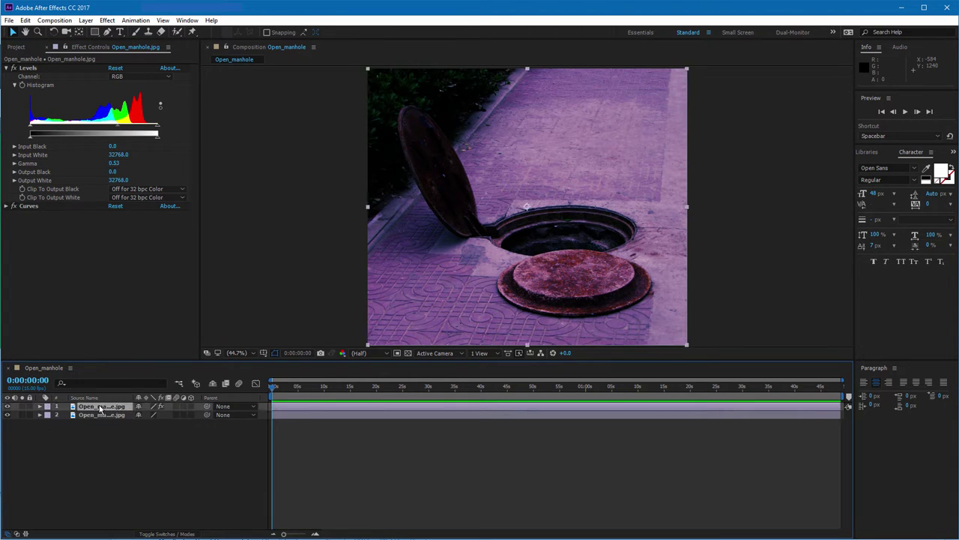
right_click(100, 407)
mouse_move(178, 143)
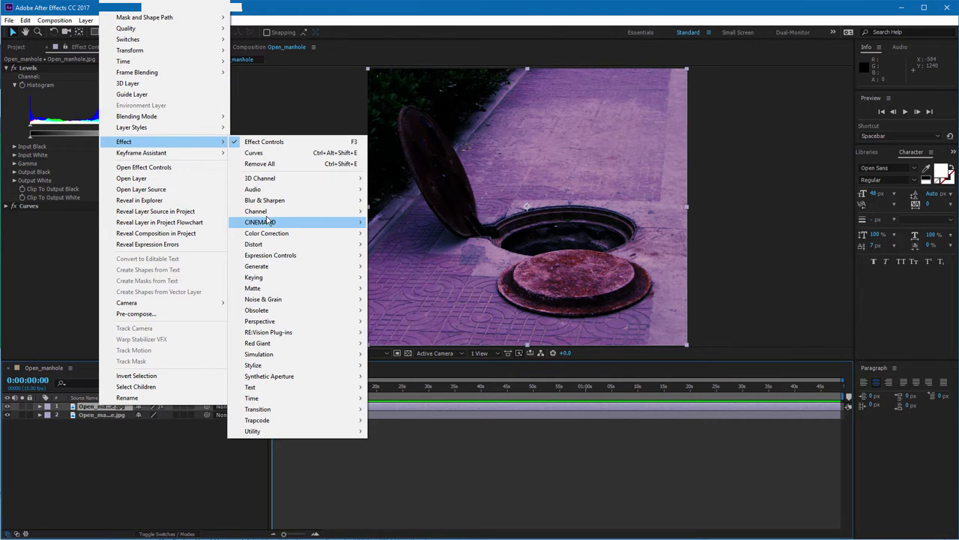
mouse_move(273, 234)
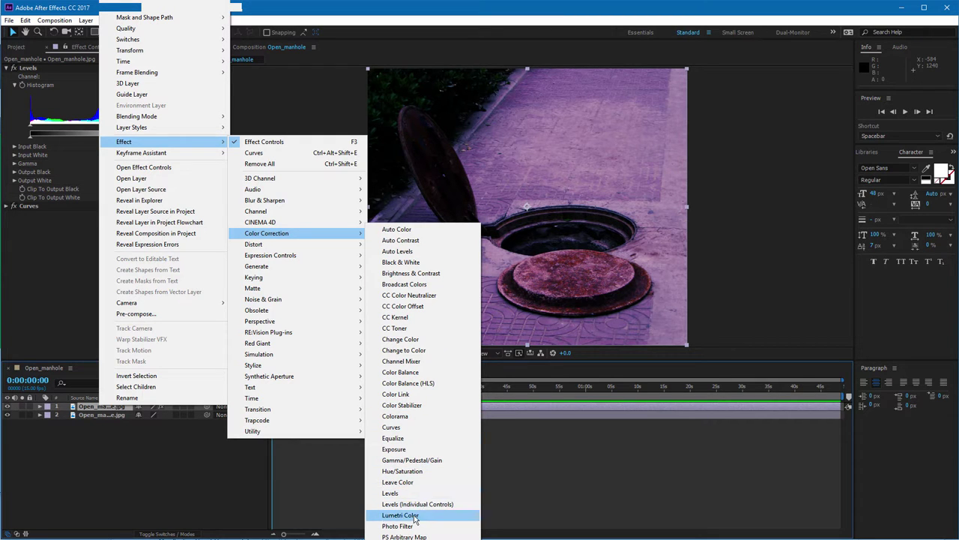
Add Brightness & Contrast to the top layer with Brightness -75 and Contrast 65
click(420, 274)
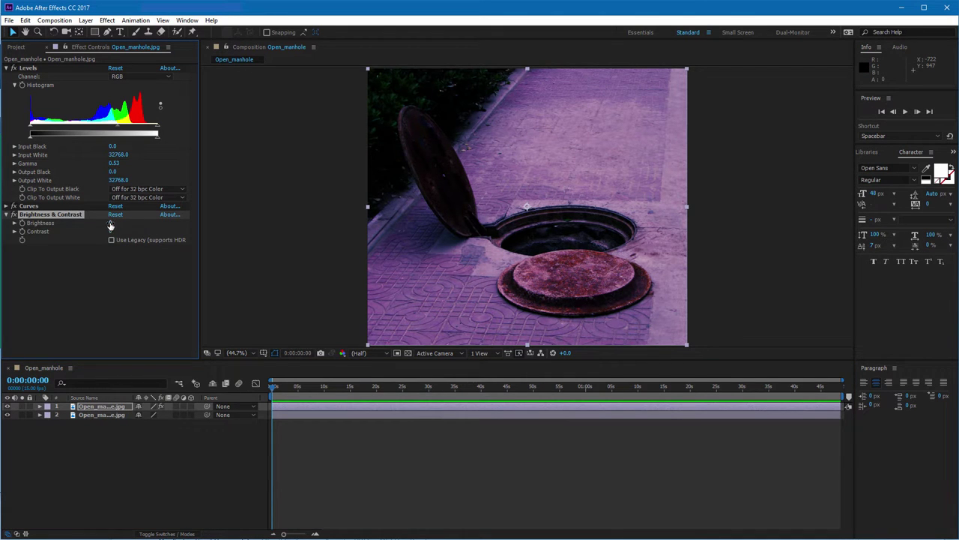
drag(110, 225, 82, 238)
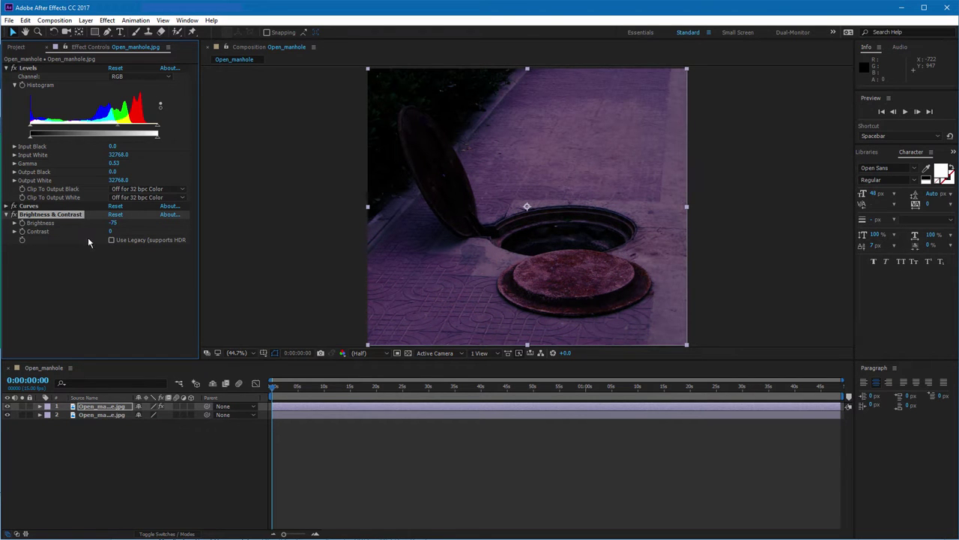
drag(111, 231, 142, 232)
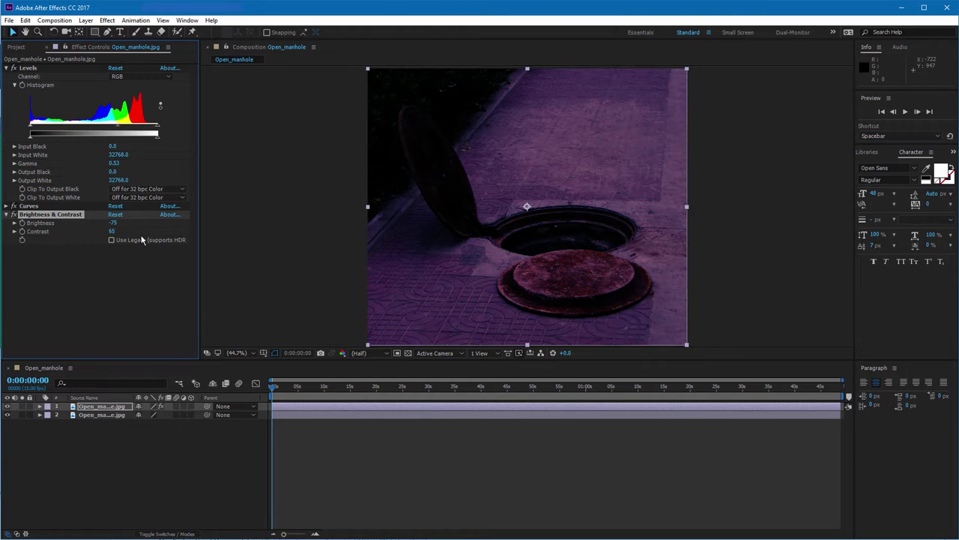
click(31, 308)
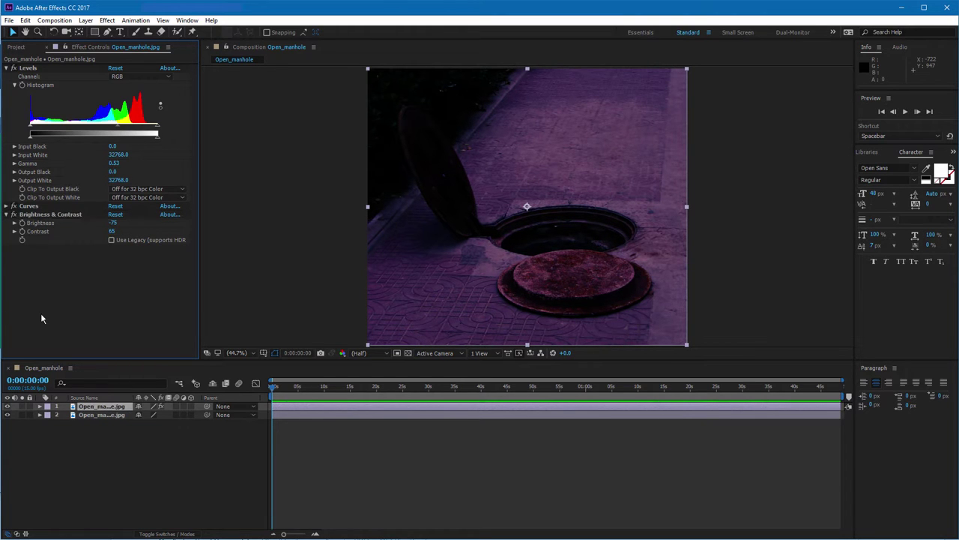
click(112, 406)
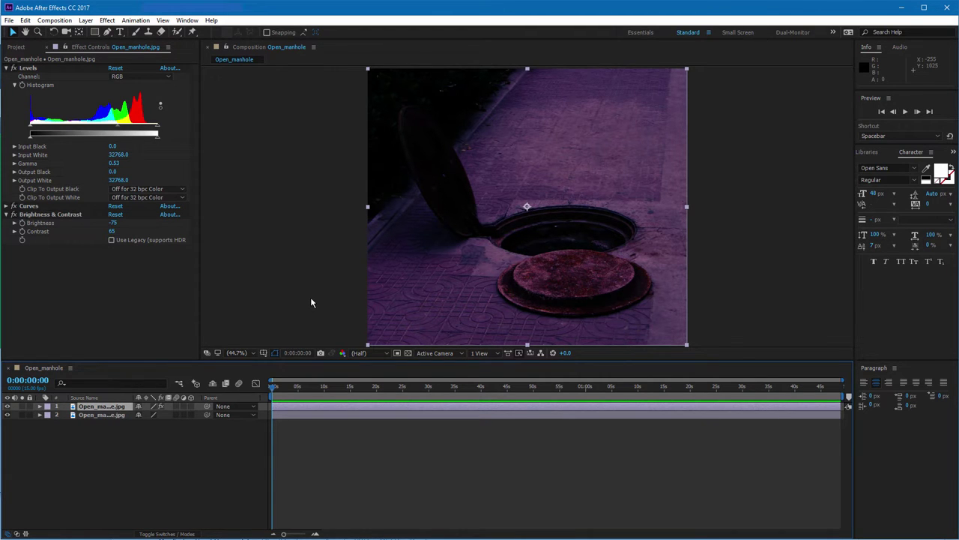
Add a Color Overlay layer style to the top layer with a dark navy colour
right_click(123, 407)
mouse_move(155, 312)
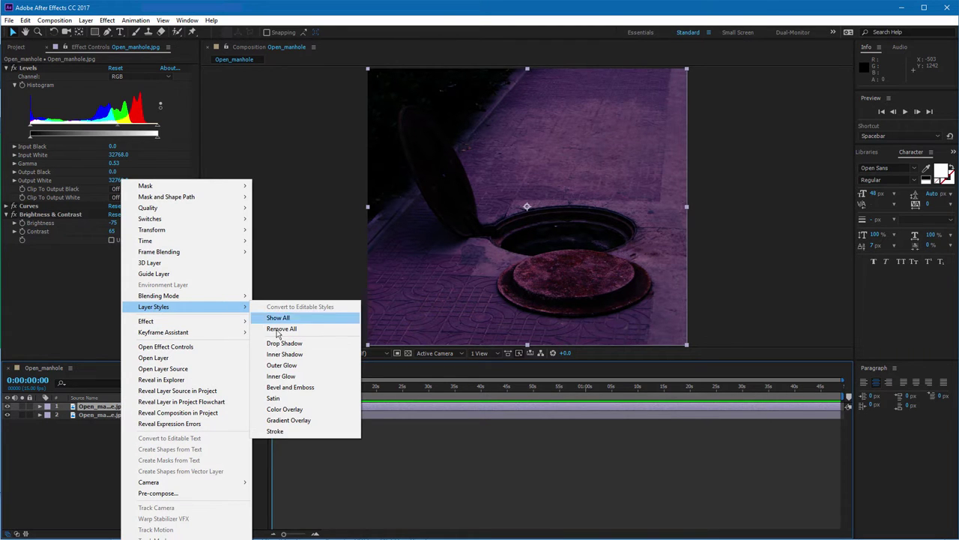
click(287, 409)
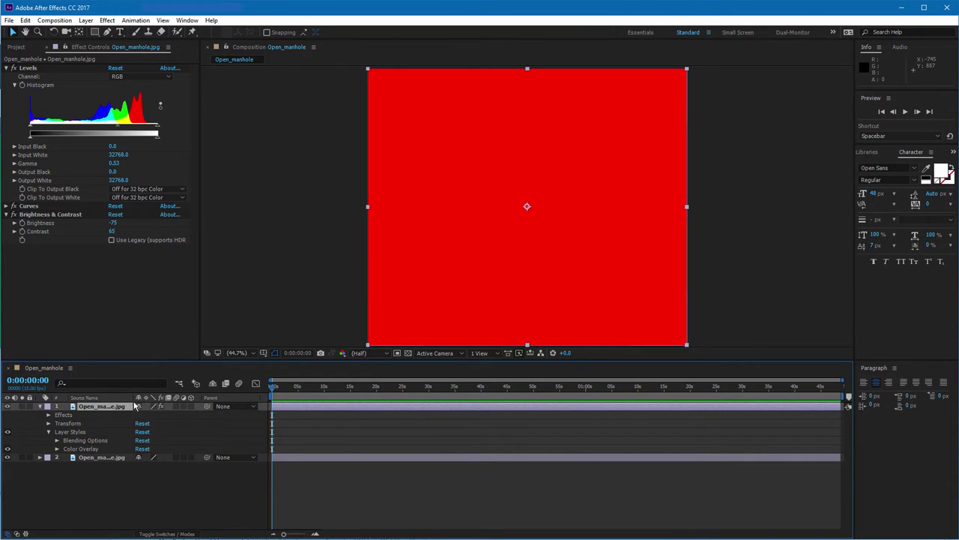
click(57, 448)
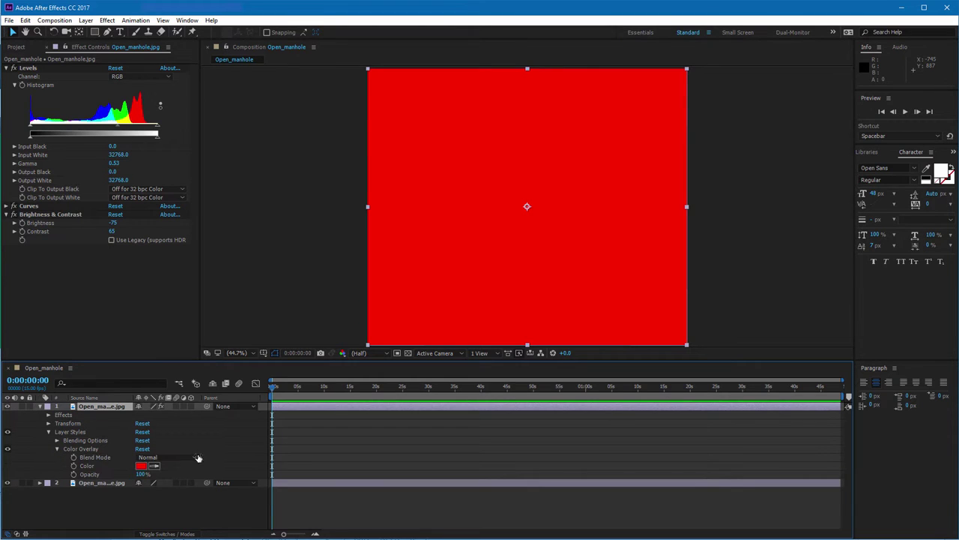
click(141, 465)
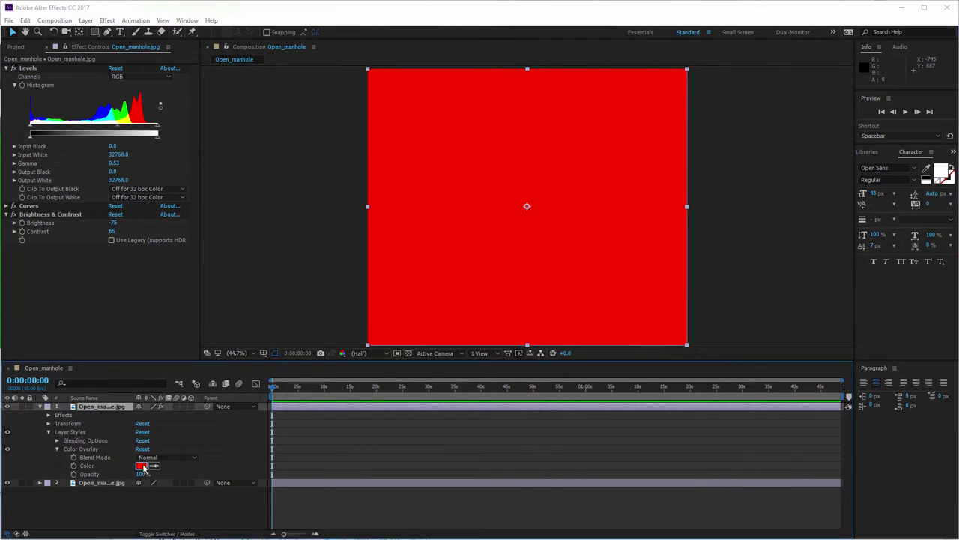
click(433, 416)
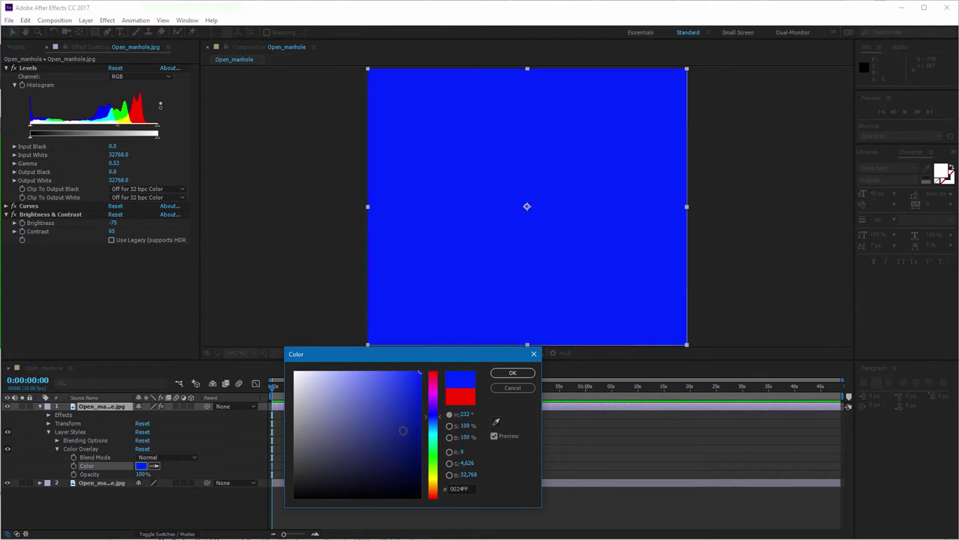
drag(402, 430, 345, 461)
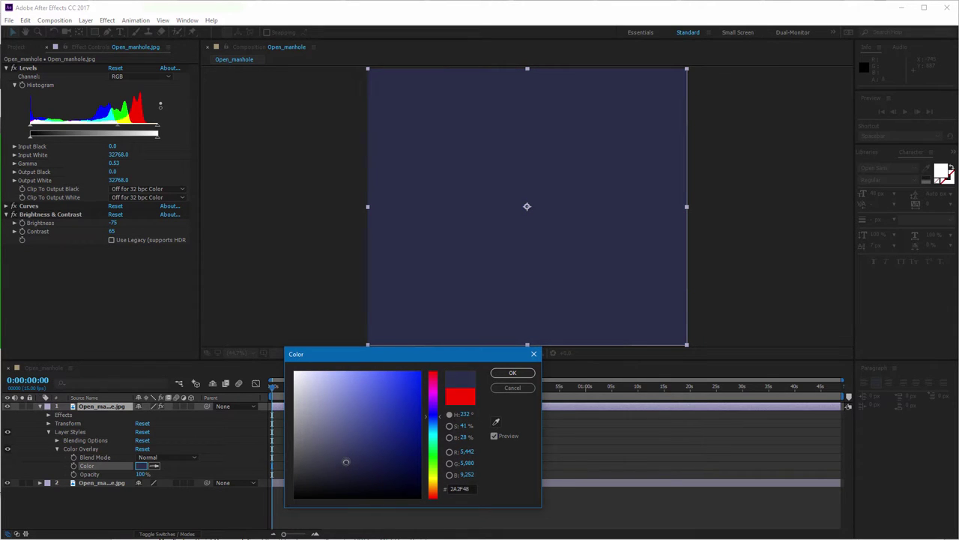
click(512, 373)
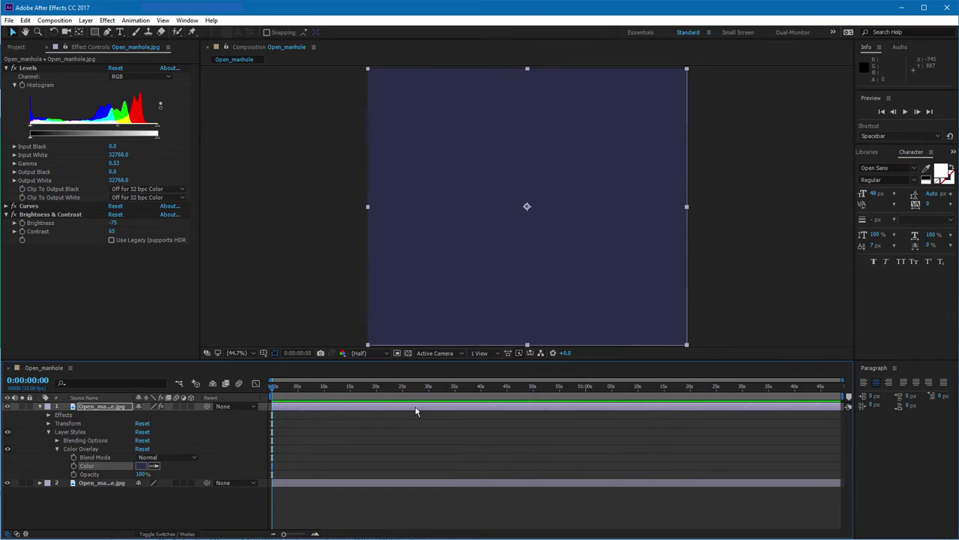
Set the Color Overlay blend mode to Hue and its opacity to 35%
drag(142, 474, 118, 471)
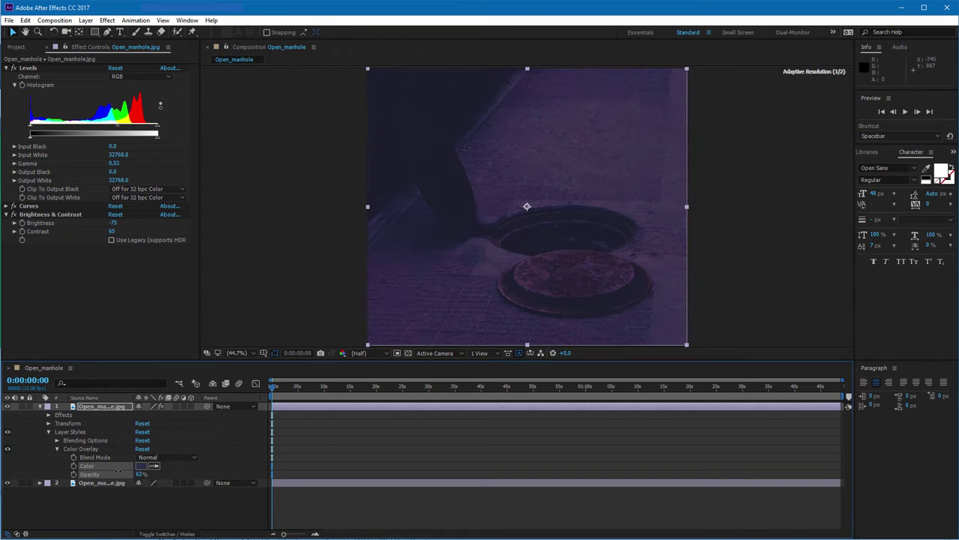
key(ctrl+z)
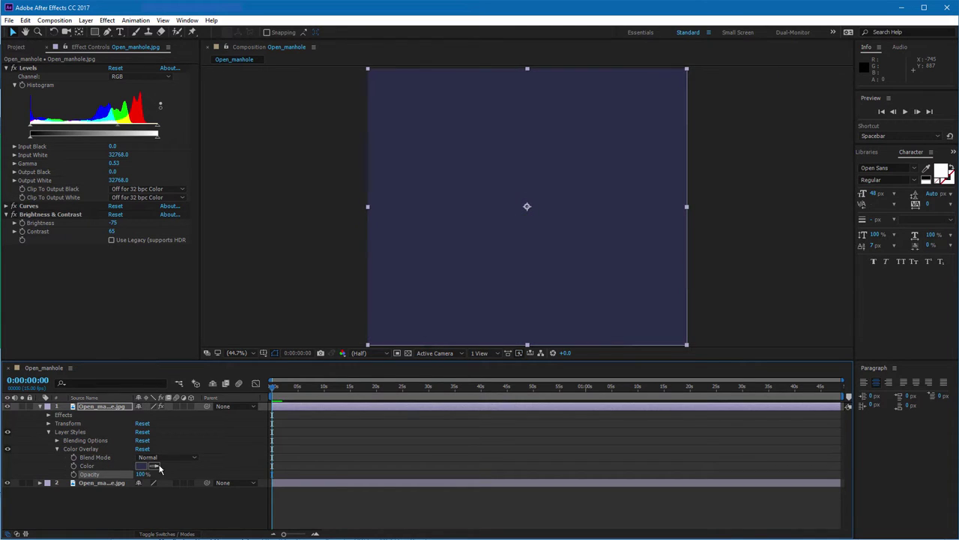
click(186, 459)
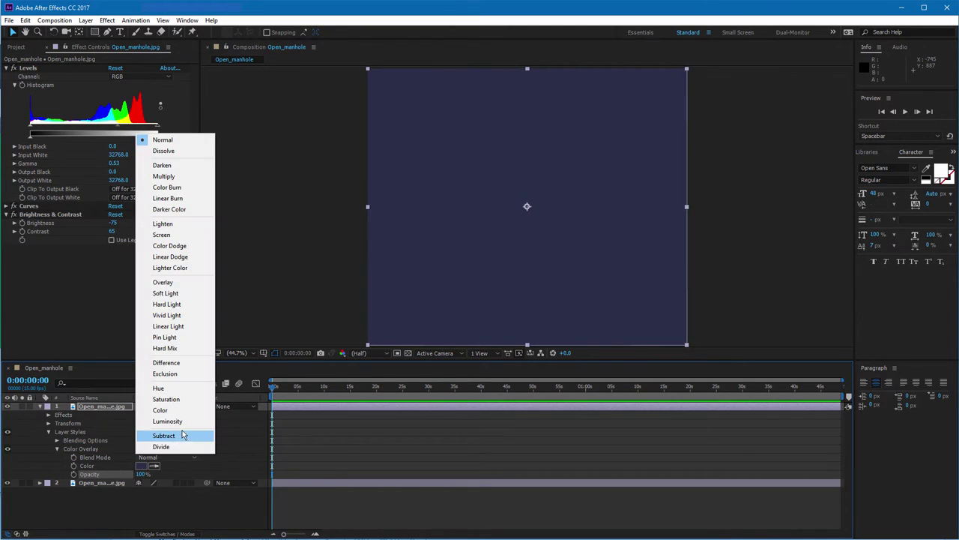
click(178, 388)
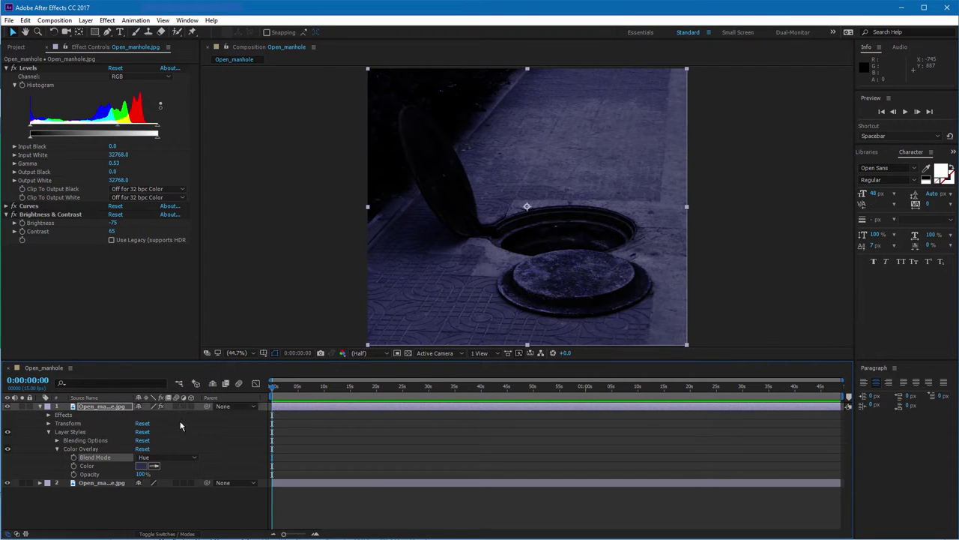
drag(142, 478, 90, 478)
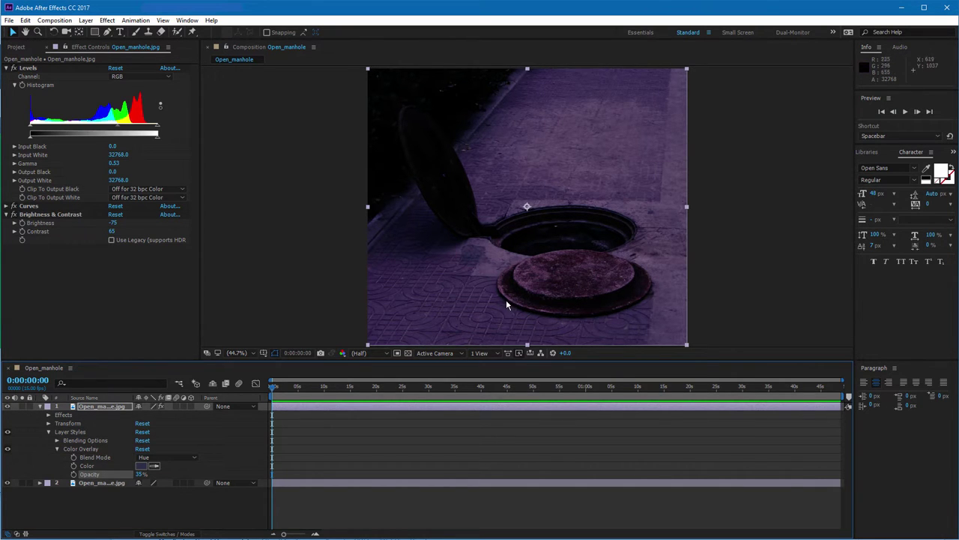
Collapse layer 1 and toggle its eye twice against the original, ending with the grade visible
click(40, 405)
click(8, 406)
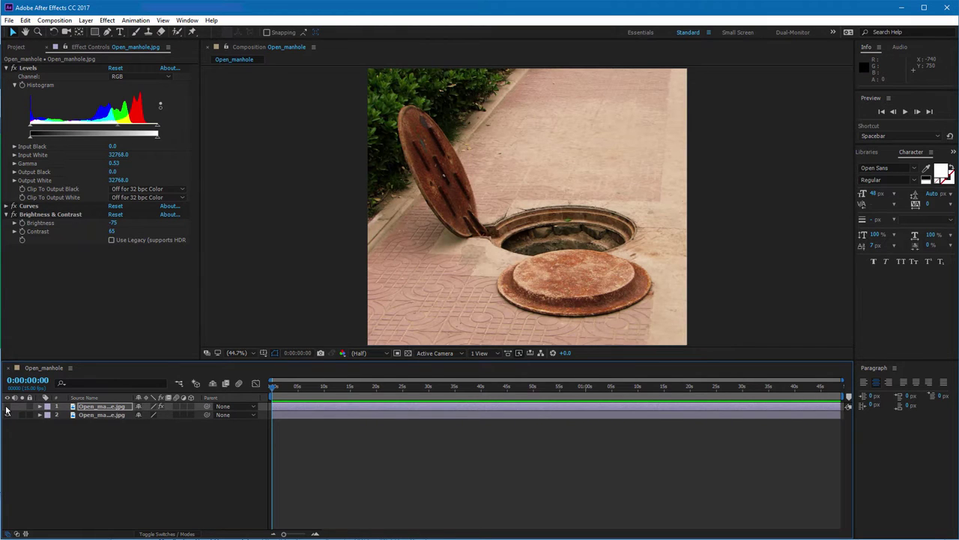
click(7, 405)
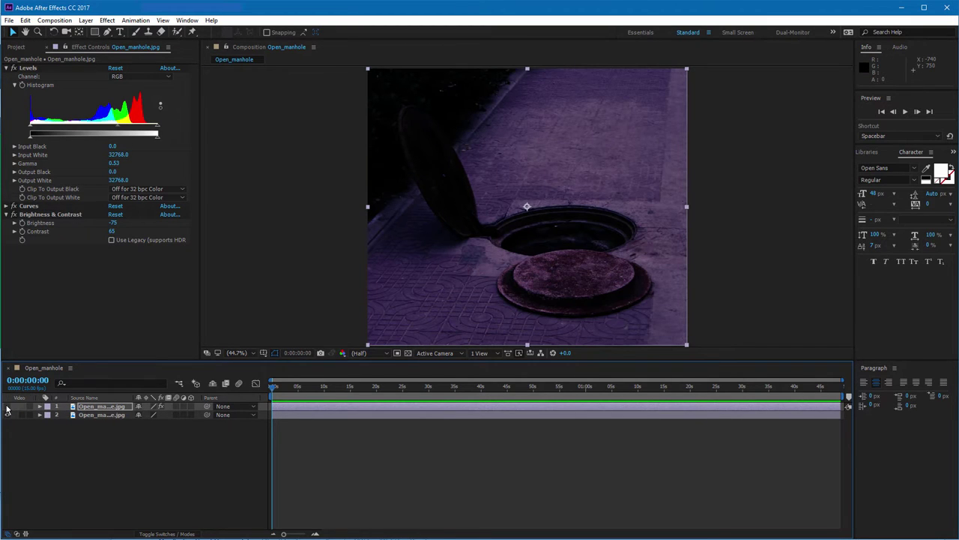
click(8, 406)
click(8, 406)
Add a new empty shape layer above the manhole photos via Layer > New > Shape Layer
click(85, 21)
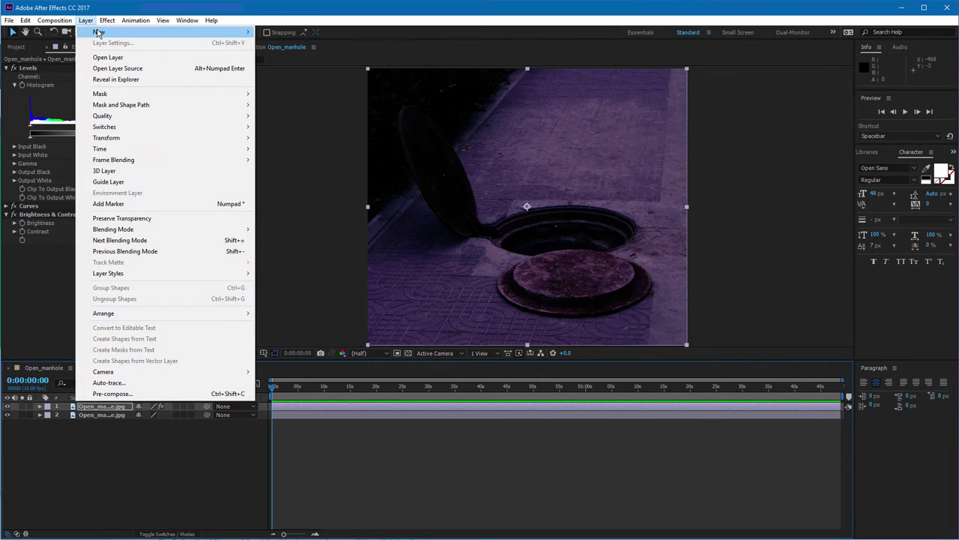
mouse_move(98, 32)
click(288, 88)
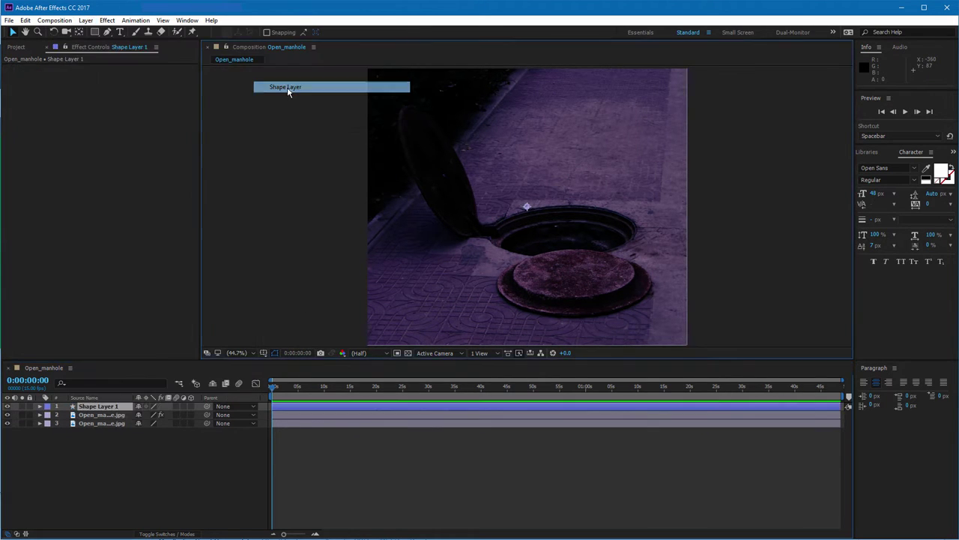
With the Pen tool at 100% zoom, set the shape fill to bright green 0CFF00
click(108, 33)
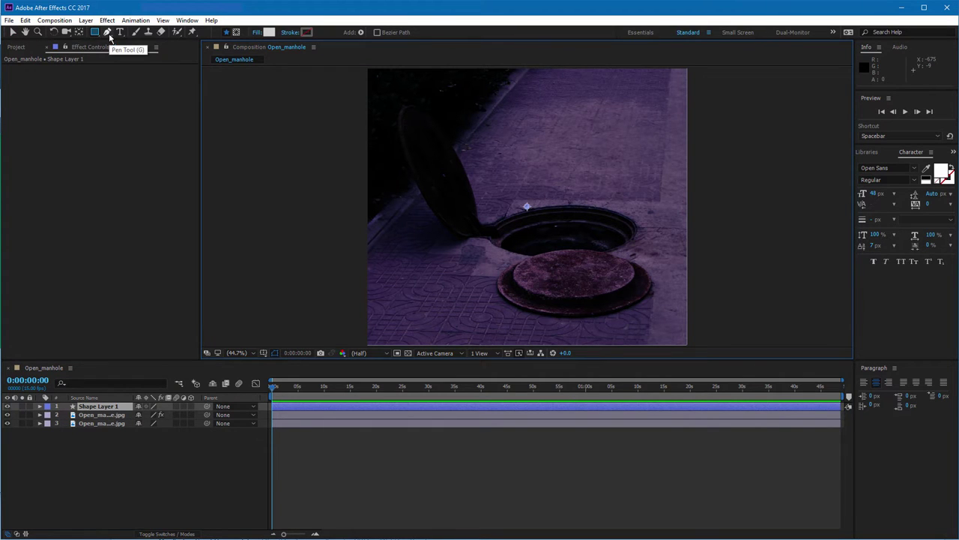
key(slash)
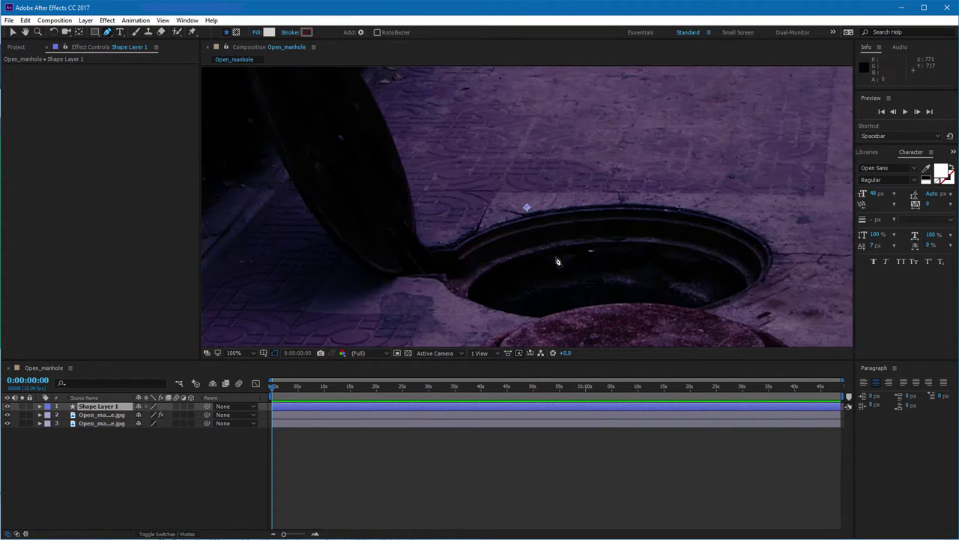
drag(578, 248, 493, 196)
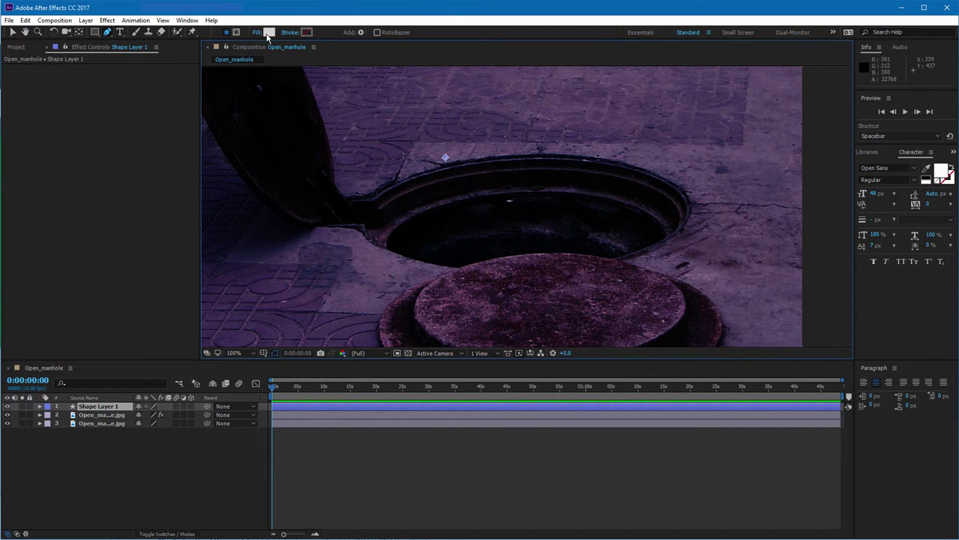
click(268, 32)
drag(436, 462, 434, 457)
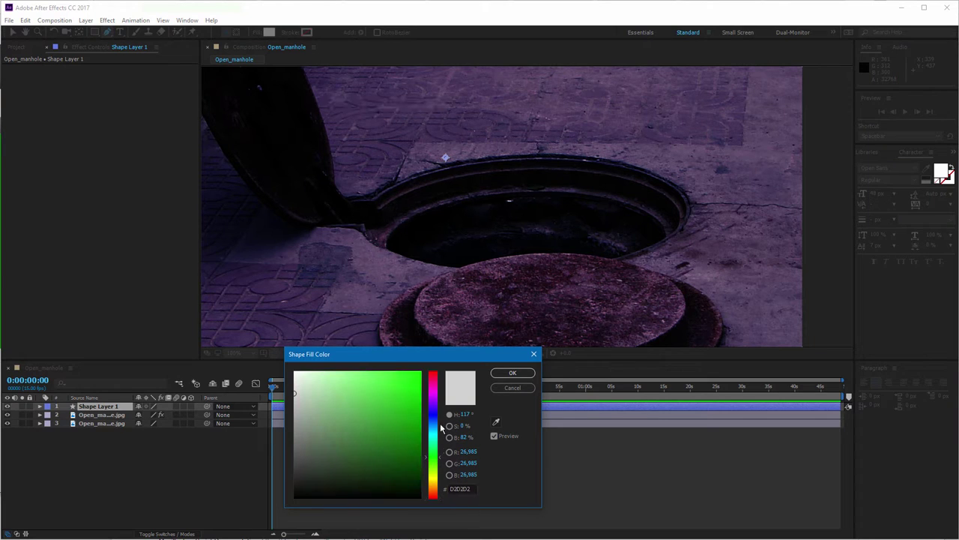
drag(399, 387, 421, 370)
click(513, 374)
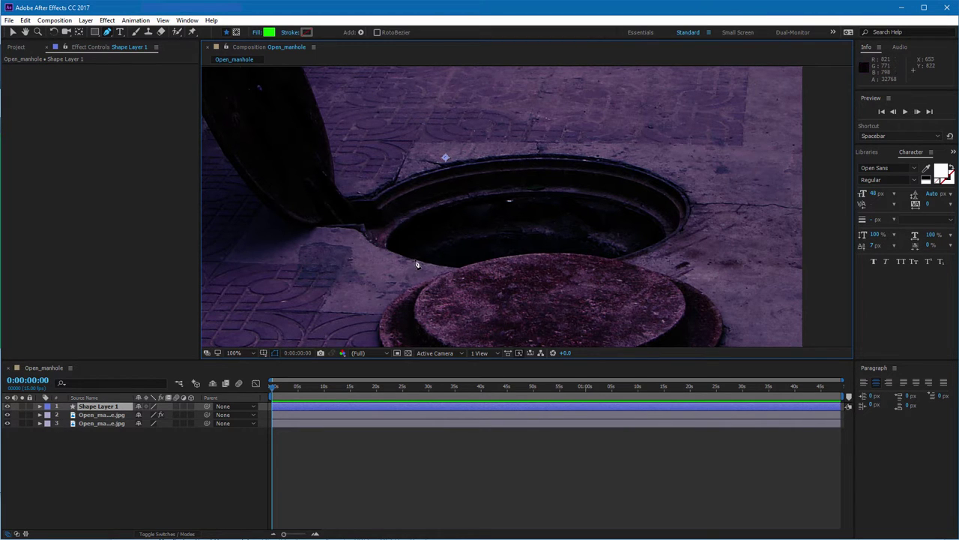
Draw a closed four-point bezier shape around the manhole's hole opening with the Pen tool
drag(416, 261, 529, 249)
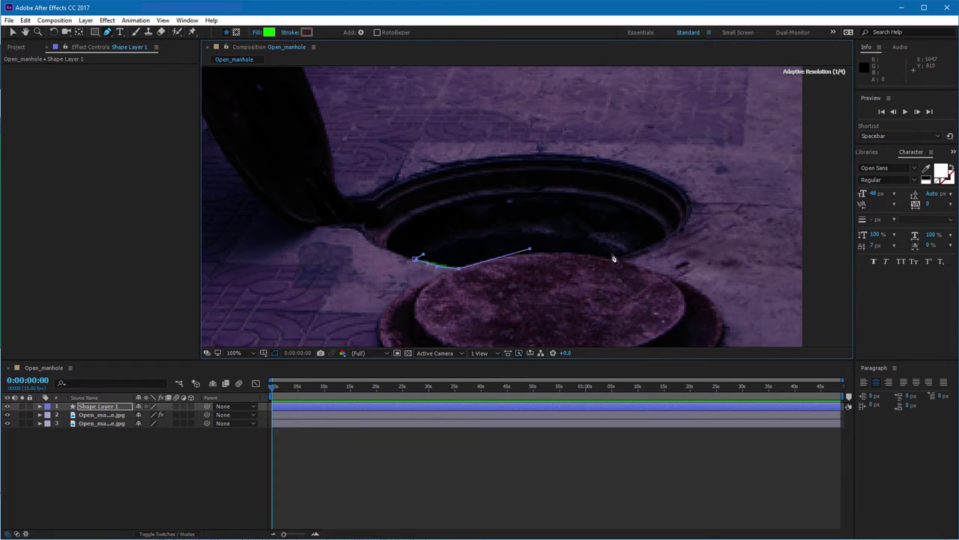
drag(614, 262, 667, 240)
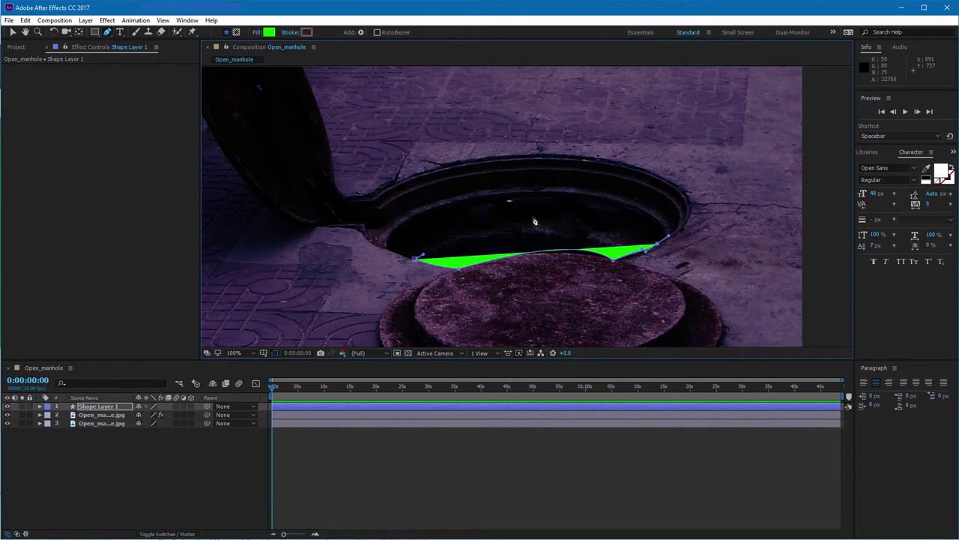
drag(535, 220, 597, 215)
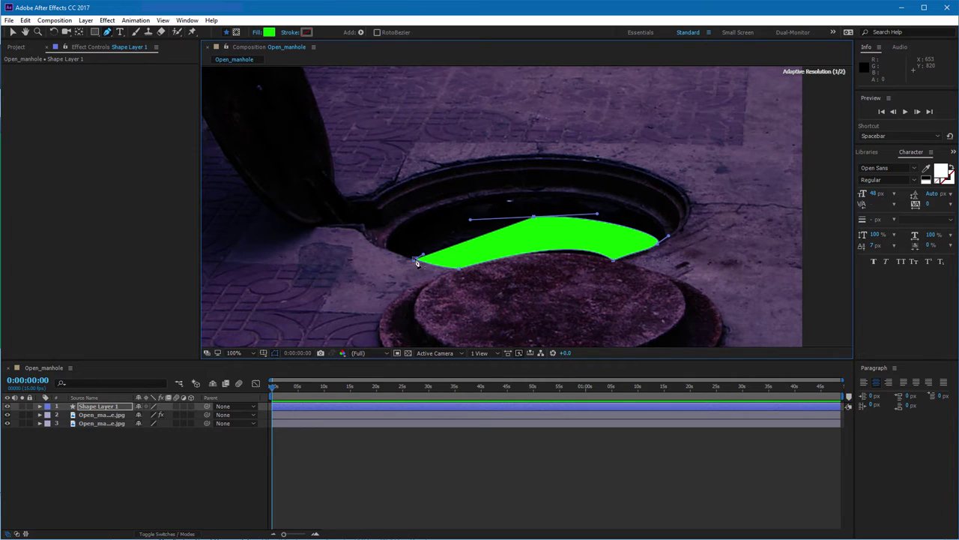
mouse_move(416, 262)
mouse_down()
mouse_move(391, 271)
mouse_move(414, 262)
mouse_up()
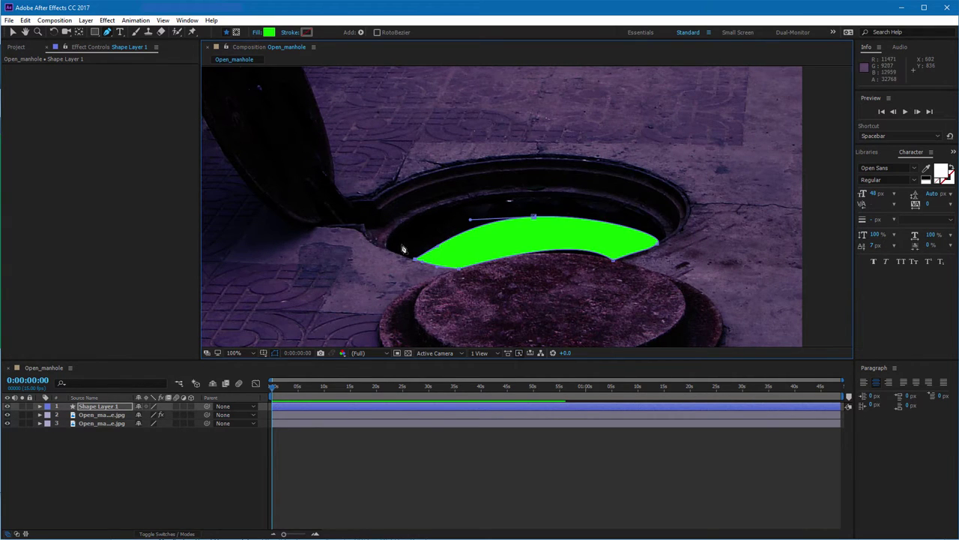
Refine the green shape's tips, points and curve handles to fill the opening
click(12, 33)
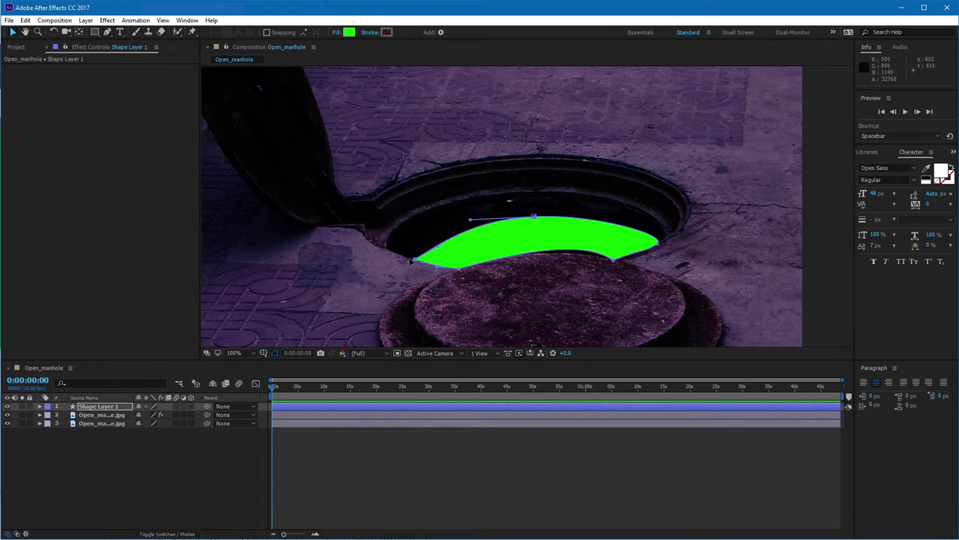
drag(411, 261, 450, 226)
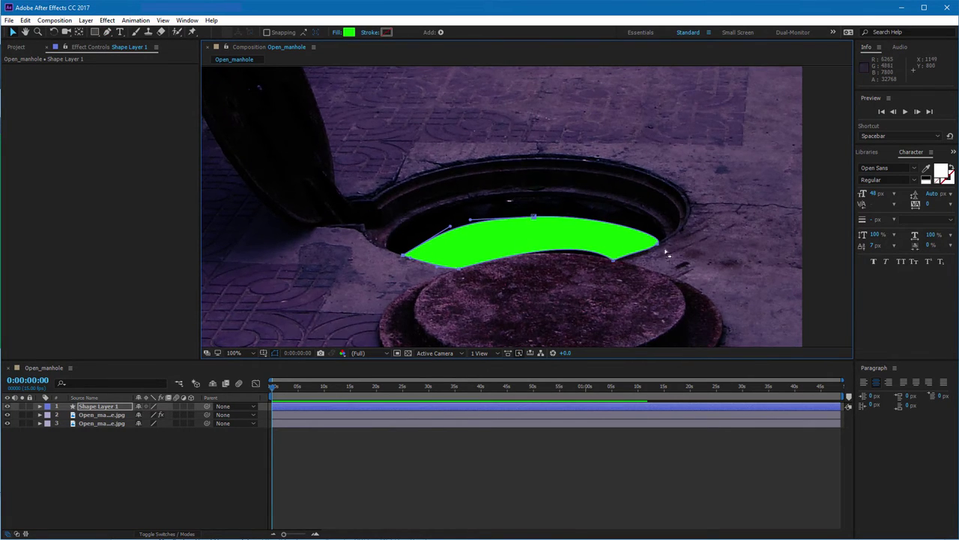
click(659, 244)
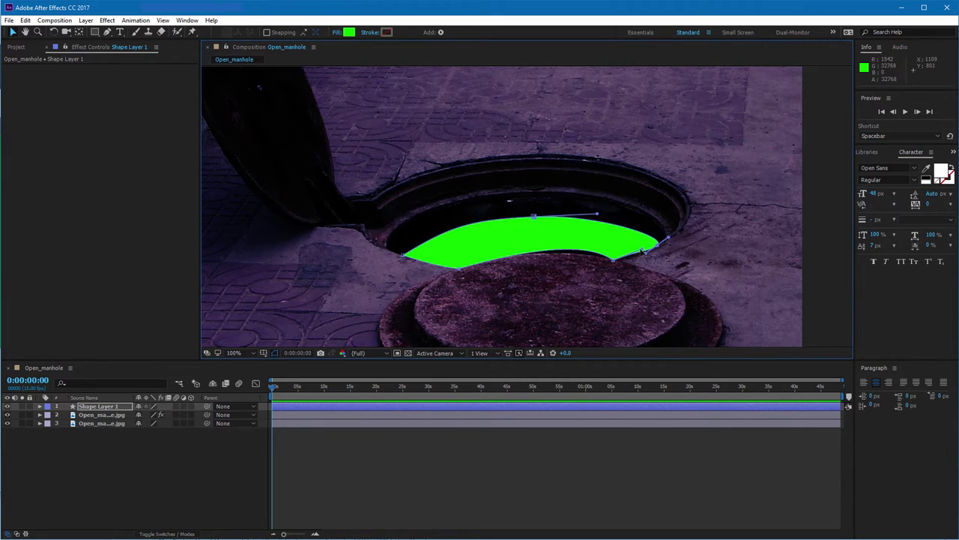
drag(641, 251, 636, 259)
drag(669, 240, 667, 240)
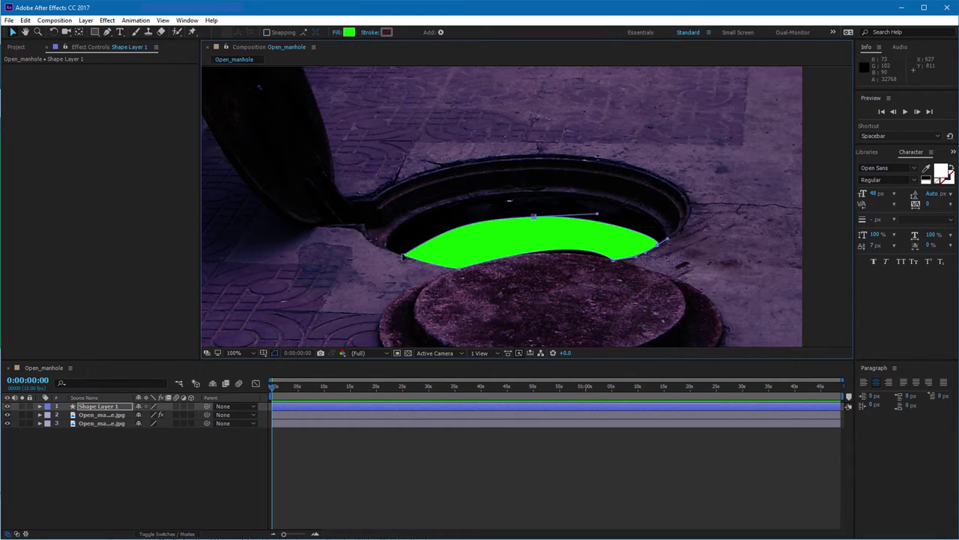
click(402, 255)
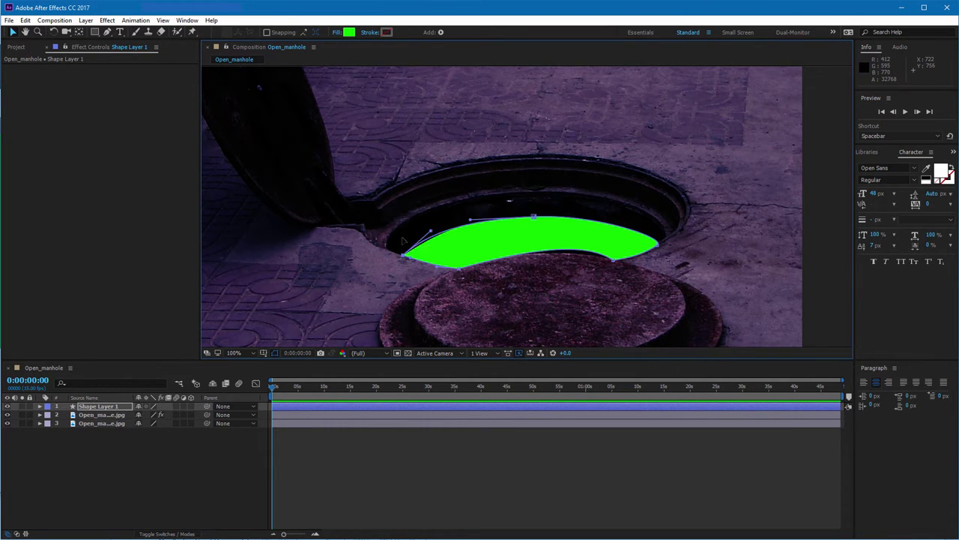
drag(403, 255, 388, 250)
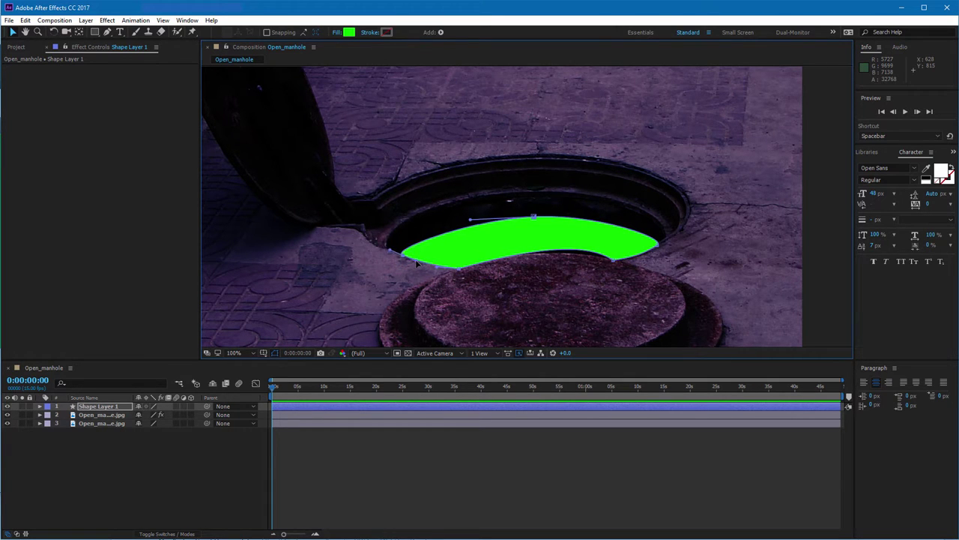
drag(532, 216, 528, 216)
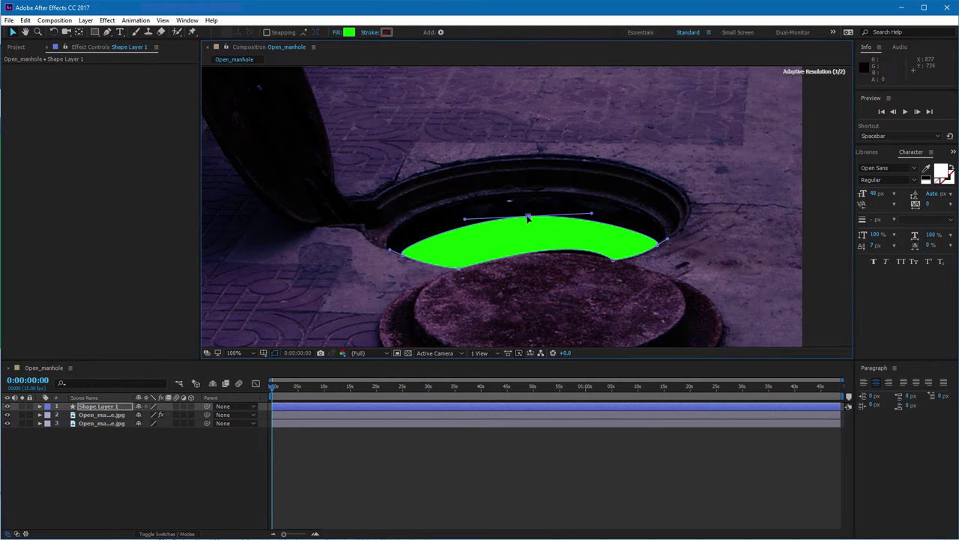
click(605, 253)
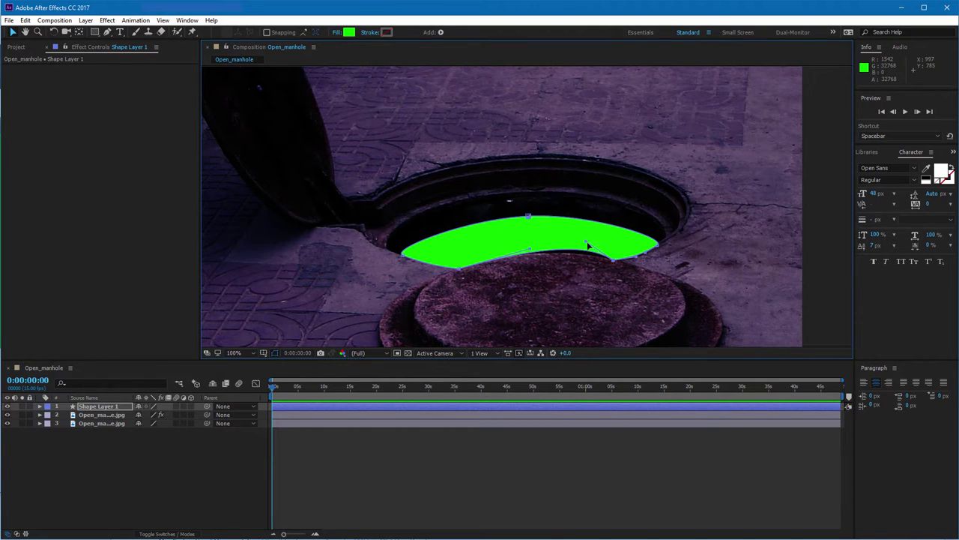
drag(586, 244, 498, 250)
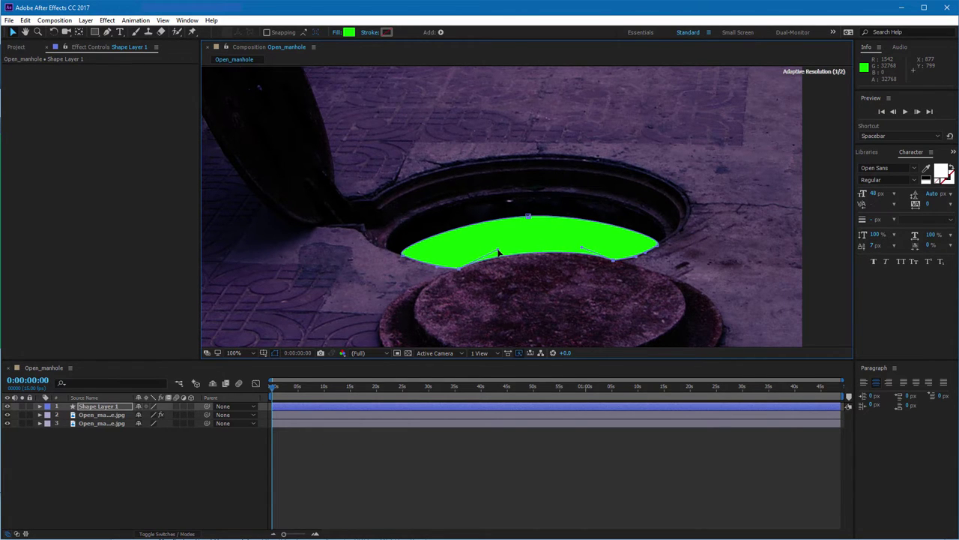
click(574, 317)
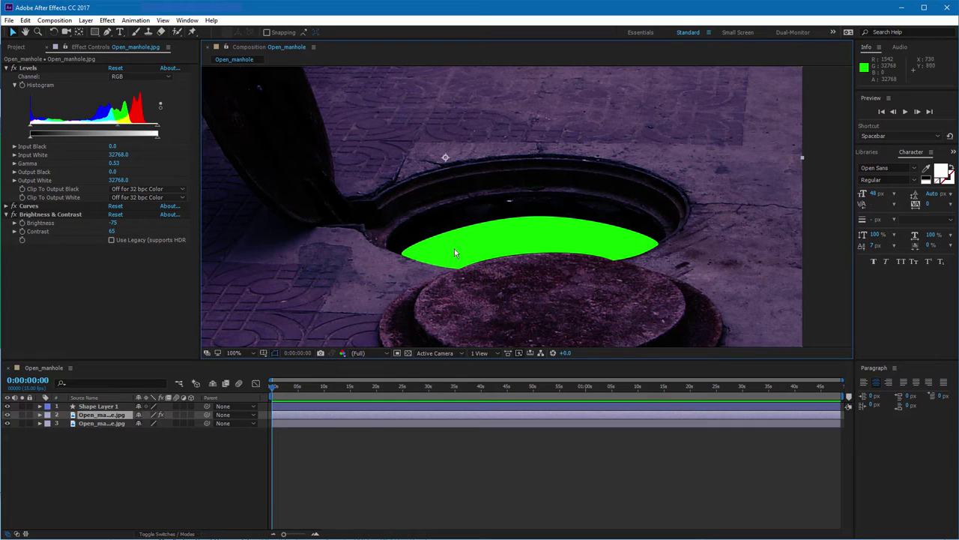
Rename Shape Layer 1 to 'Shape - GreenGoop'
click(99, 406)
key(Return)
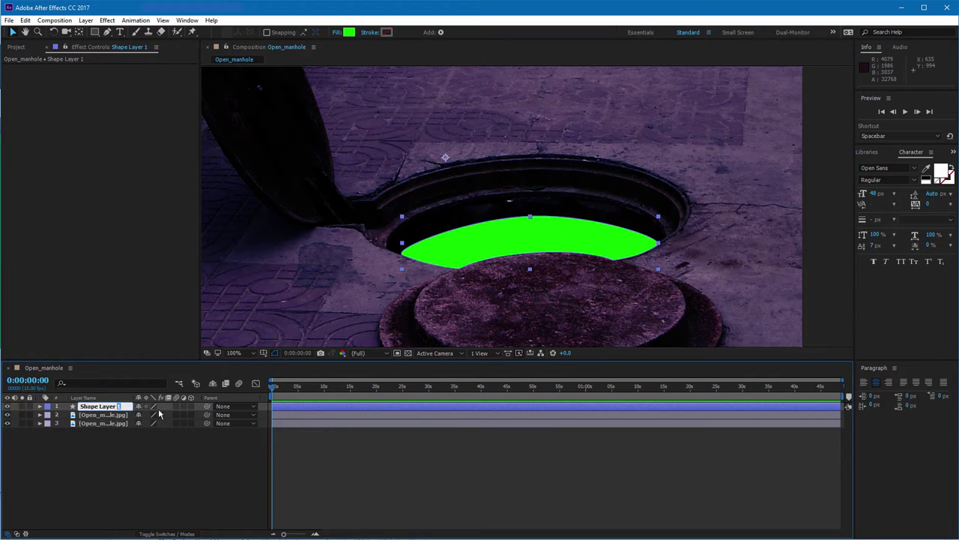
key(BackSpace)
text(- GreenGoop)
key(Return)
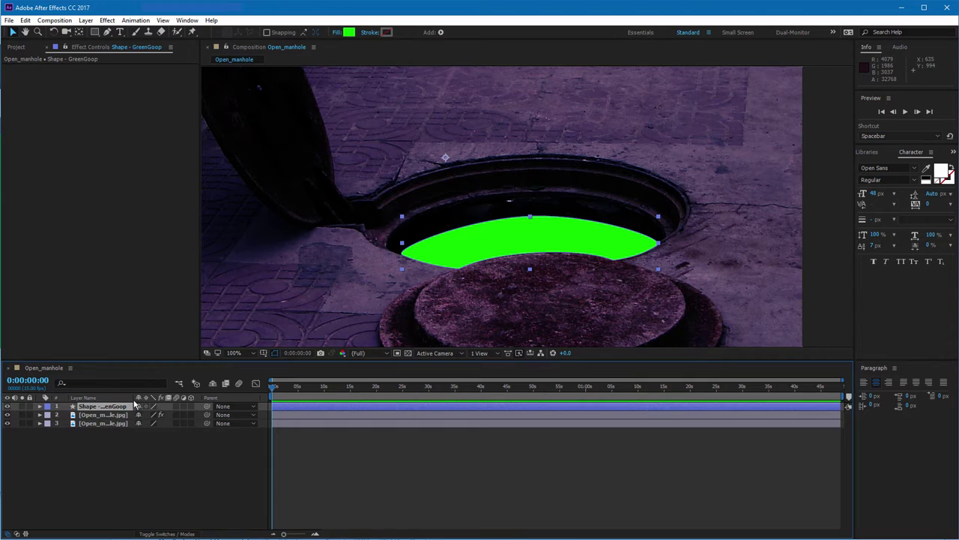
Widen the Layer Name column to show full names and reselect the GreenGoop layer
drag(136, 397, 152, 398)
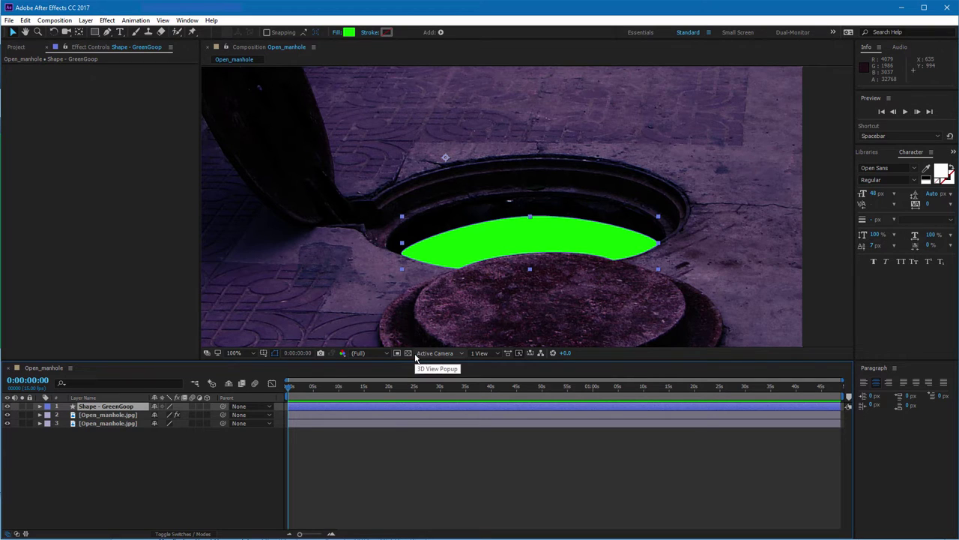
click(375, 328)
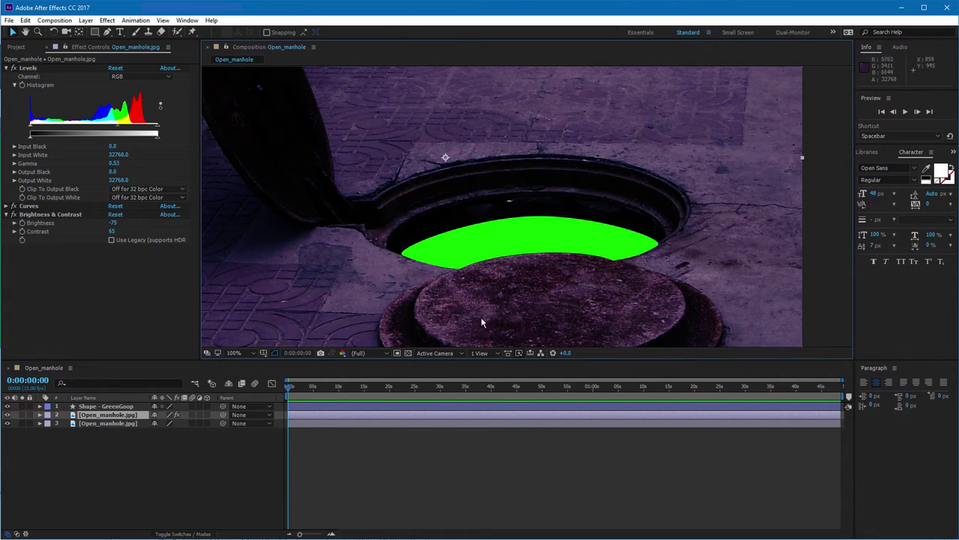
click(116, 406)
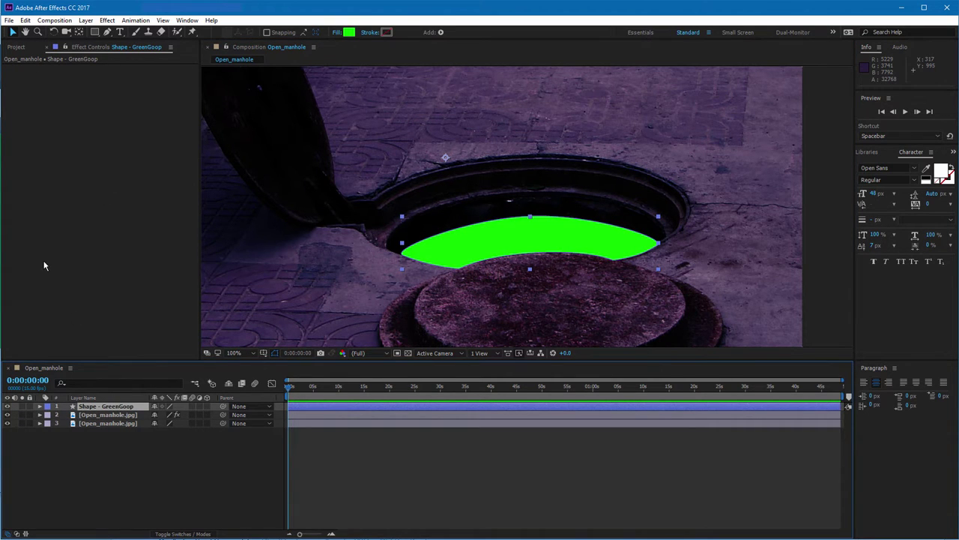
right_click(93, 180)
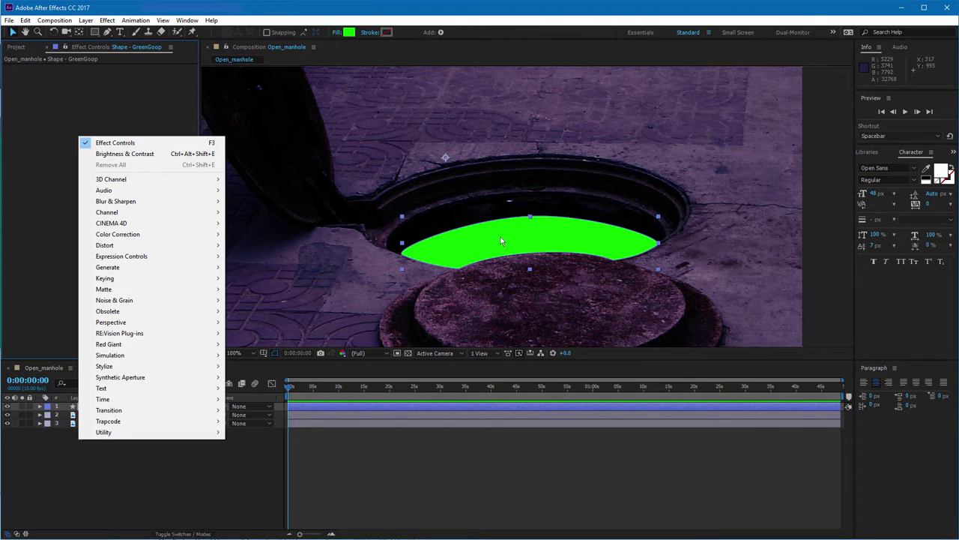
Apply a Gaussian Blur with Blurriness 10 to the Shape - GreenGoop layer
mouse_move(117, 203)
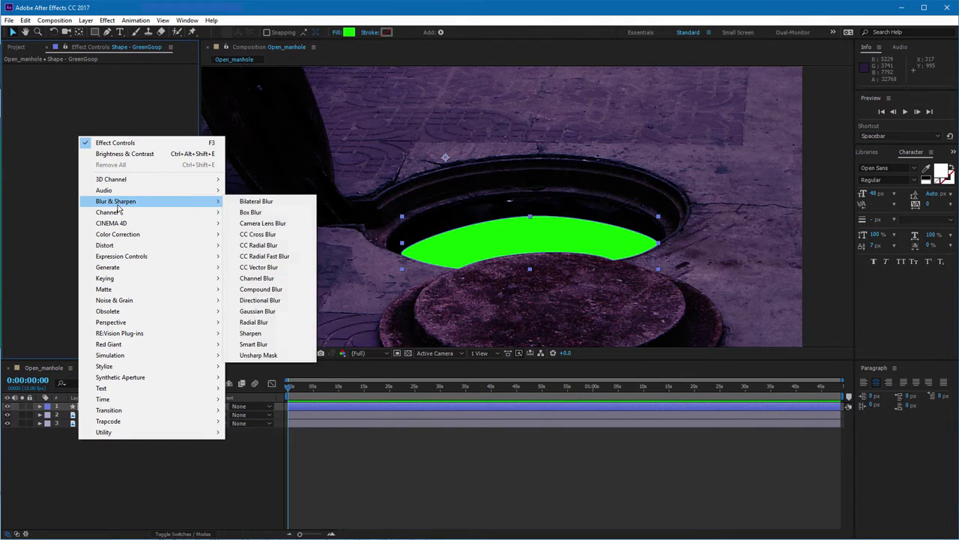
click(263, 311)
click(113, 75)
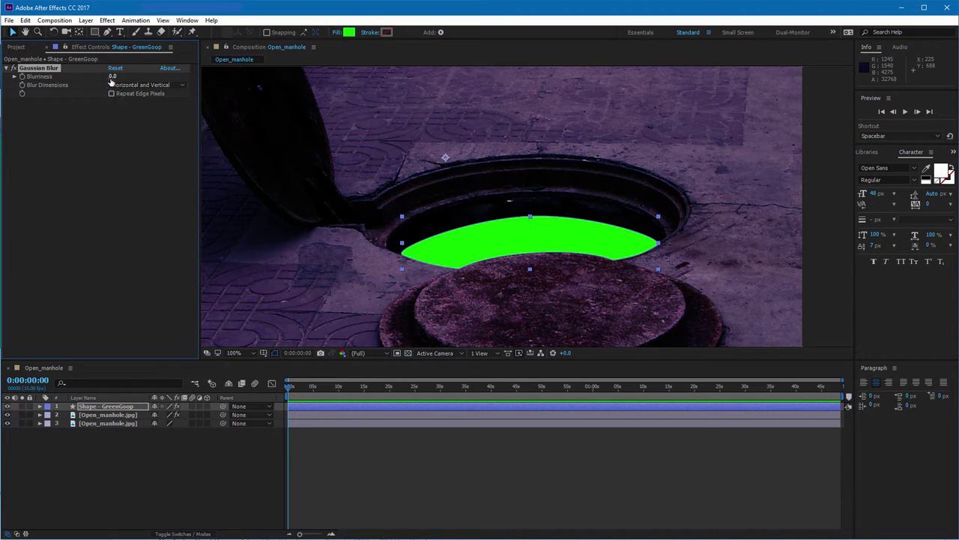
text(10)
key(Return)
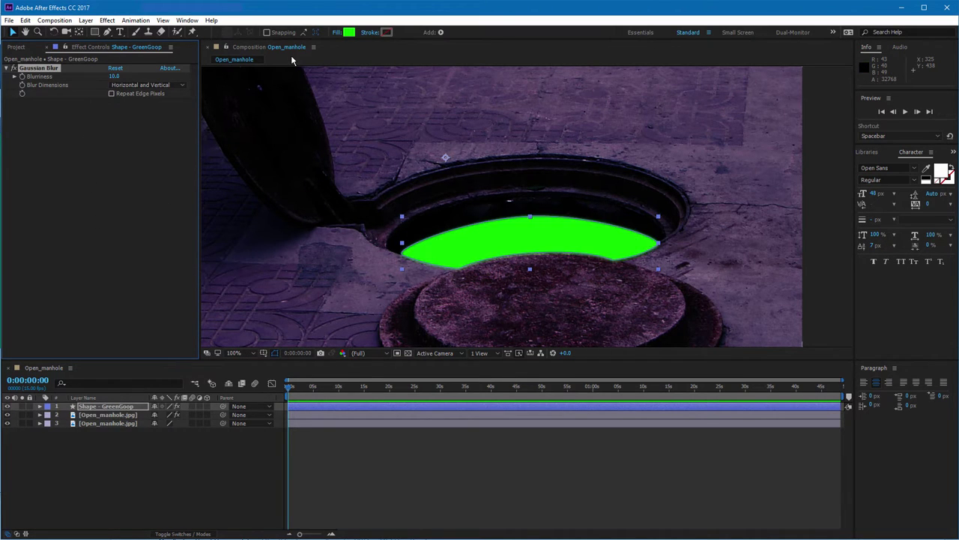
click(265, 205)
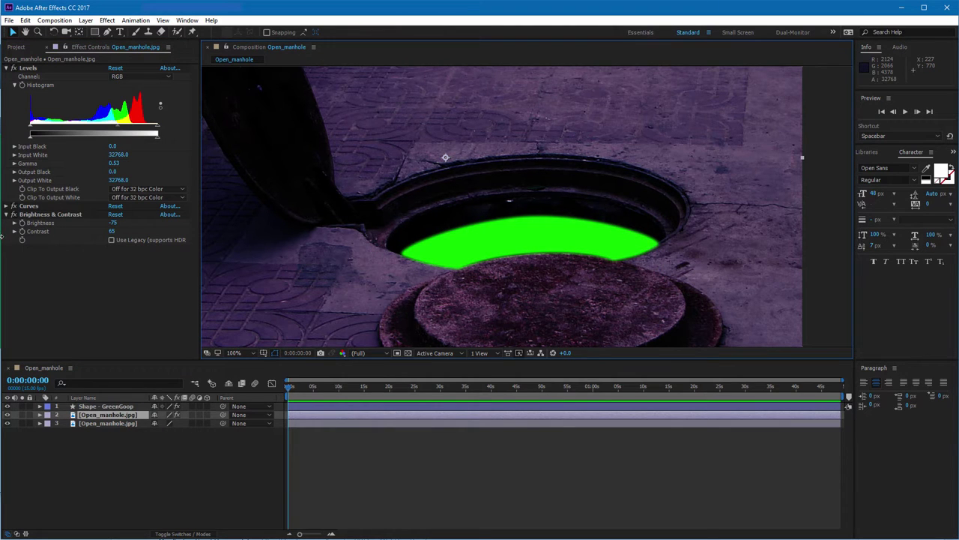
Zoom the viewer to 50% and move Open_manhole.jpg slightly right and down
scroll(375, 271, down, 1)
scroll(416, 277, down, 2)
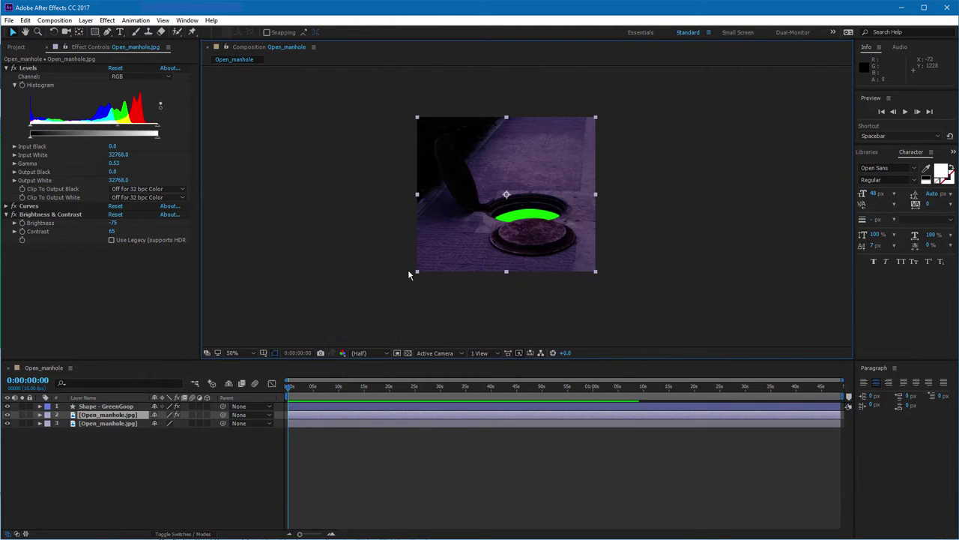
scroll(408, 269, up, 1)
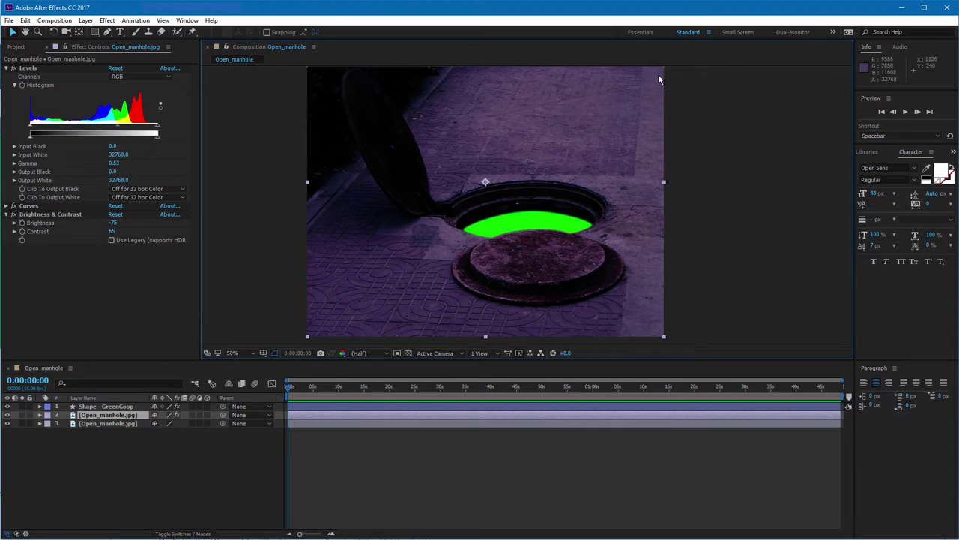
drag(609, 156, 628, 180)
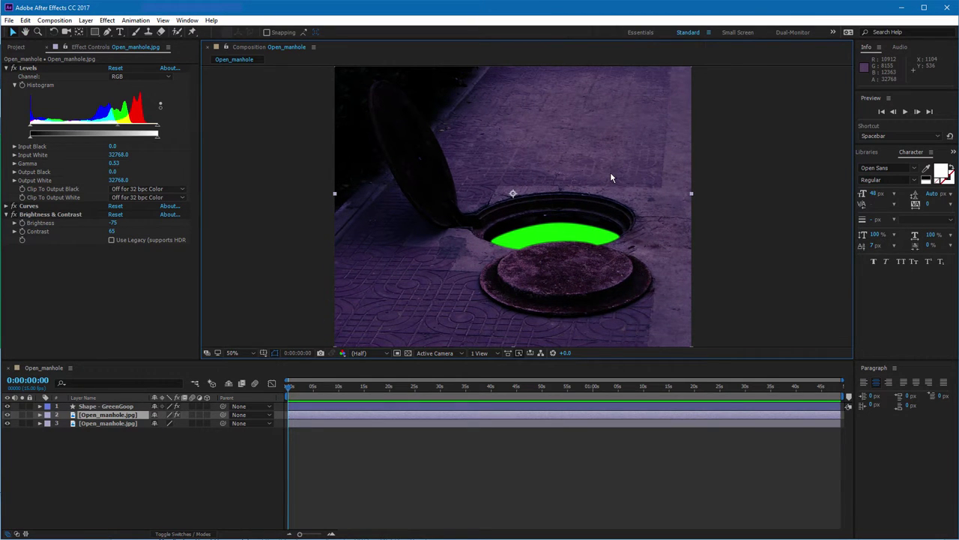
shift+click(112, 405)
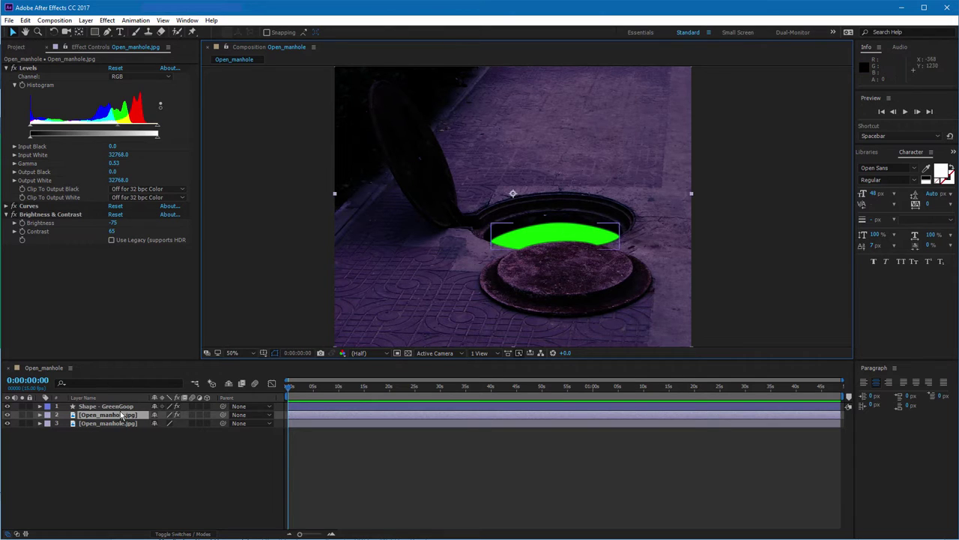
click(122, 416)
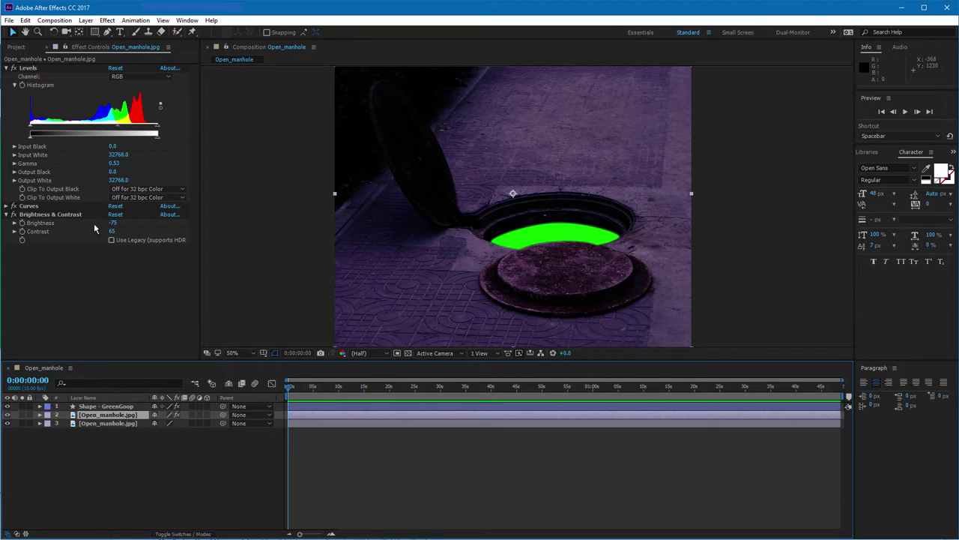
Create a comp-sized black (000000) solid layer, Black Solid 1
click(85, 20)
mouse_move(105, 33)
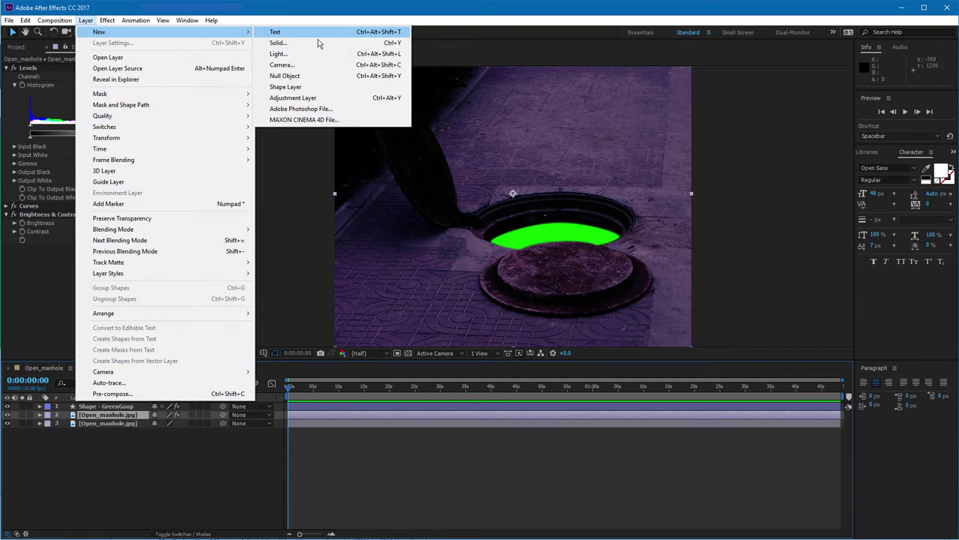
click(318, 43)
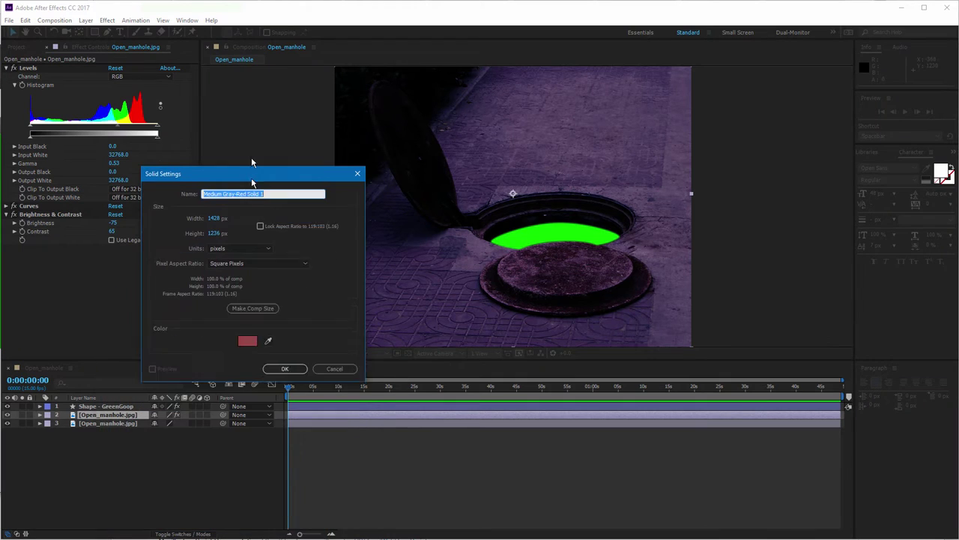
click(247, 318)
text(000000)
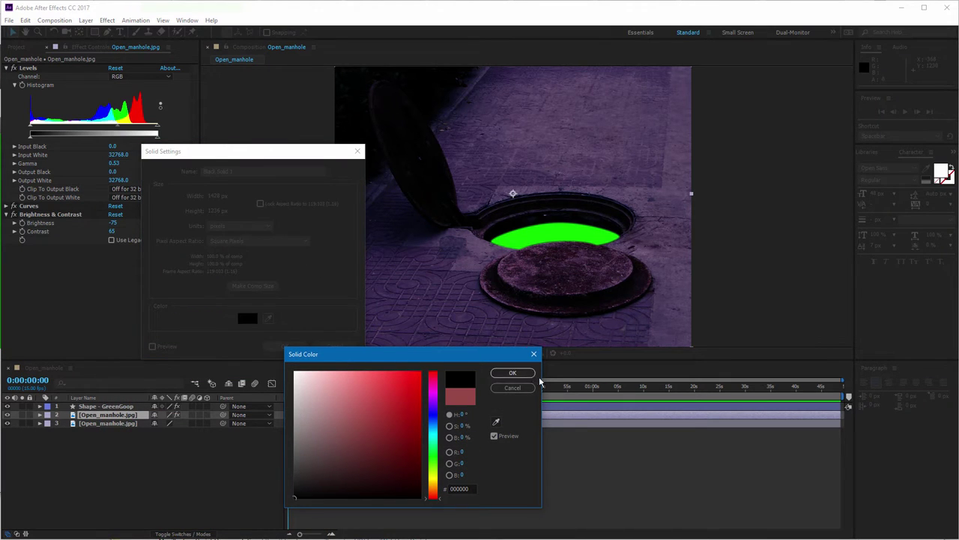
click(512, 373)
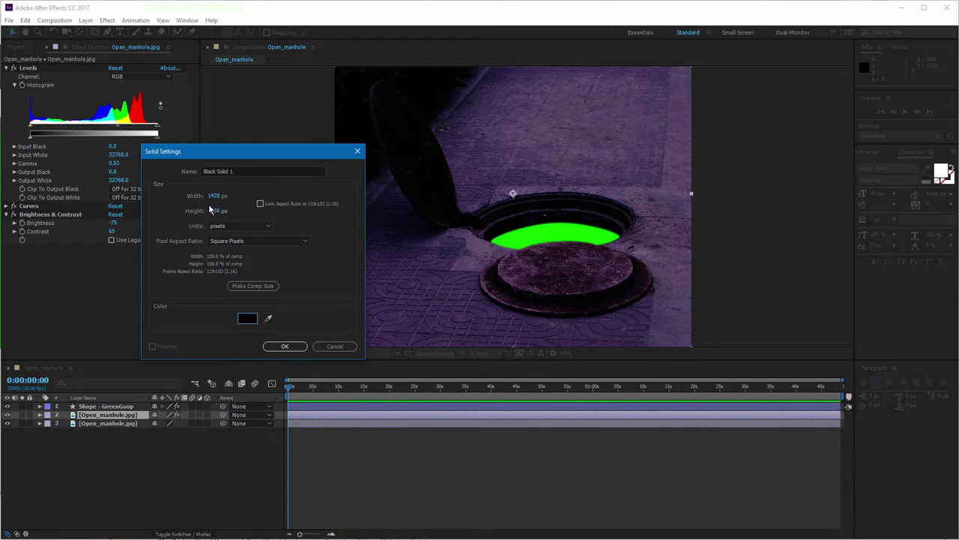
click(290, 350)
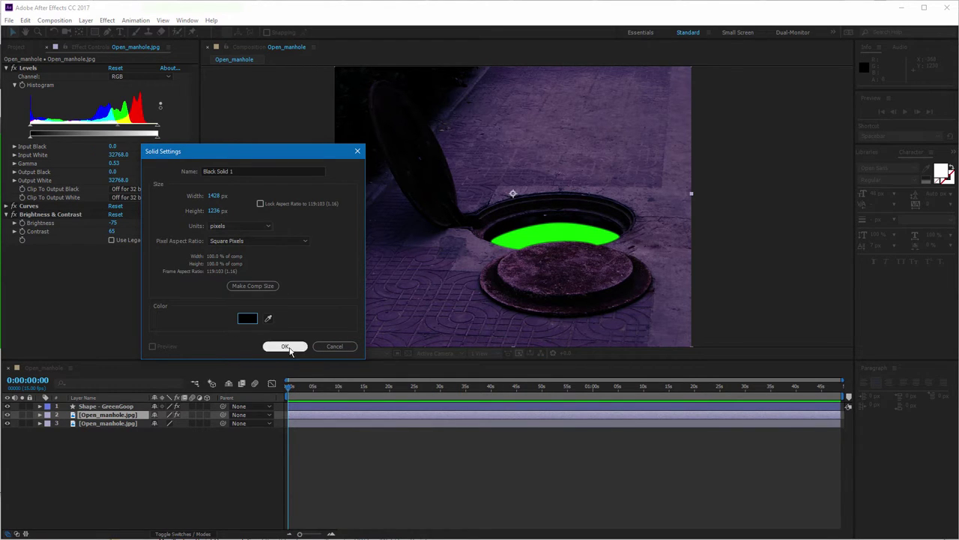
click(264, 288)
click(287, 347)
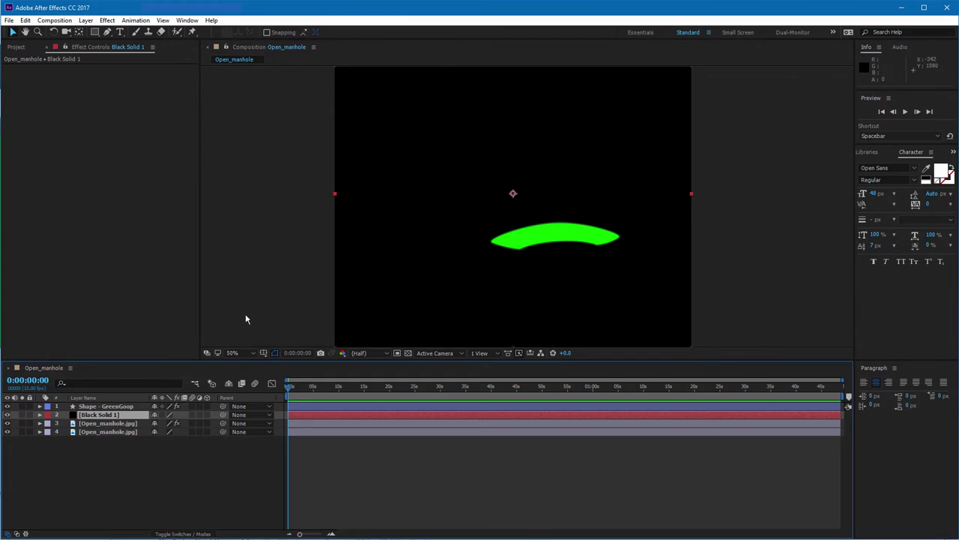
Reveal Black Solid 1's Opacity with T and scrub it down to 51%
key(t)
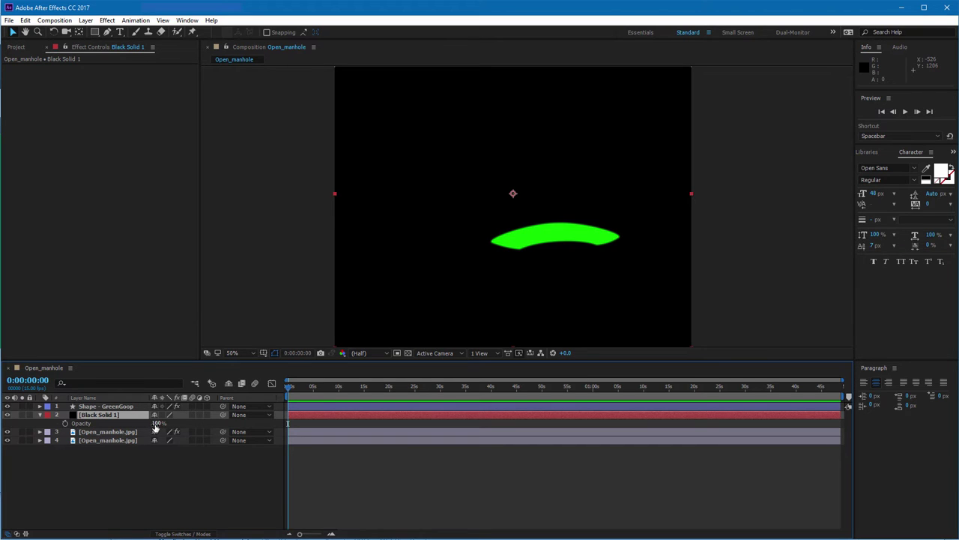
drag(156, 426, 136, 425)
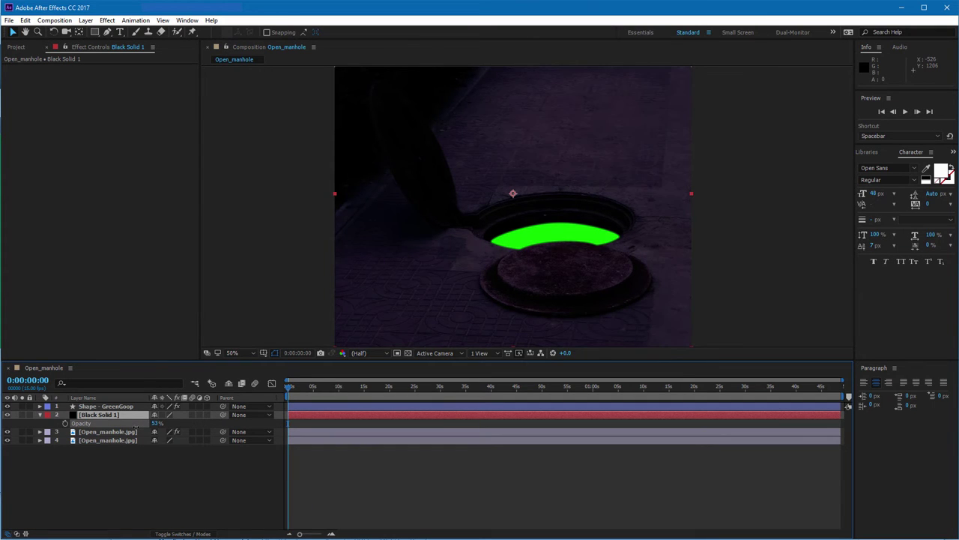
drag(136, 424, 131, 425)
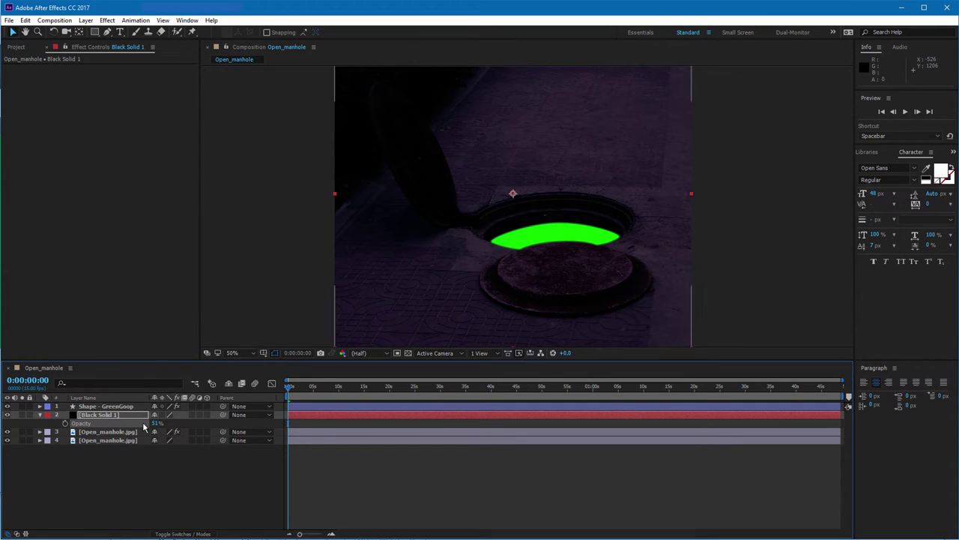
Draw a closed curved bezier mask loop around the manhole on Black Solid 1
click(109, 33)
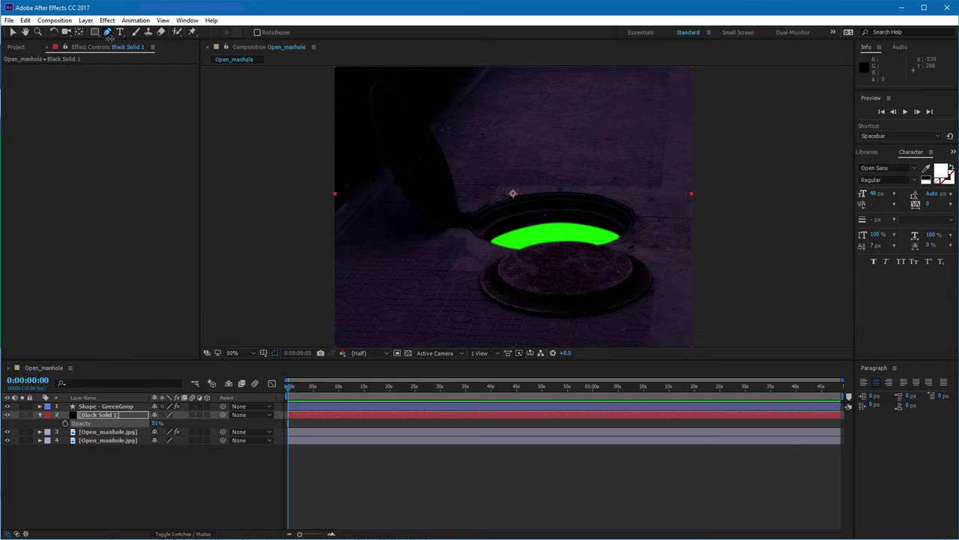
click(102, 414)
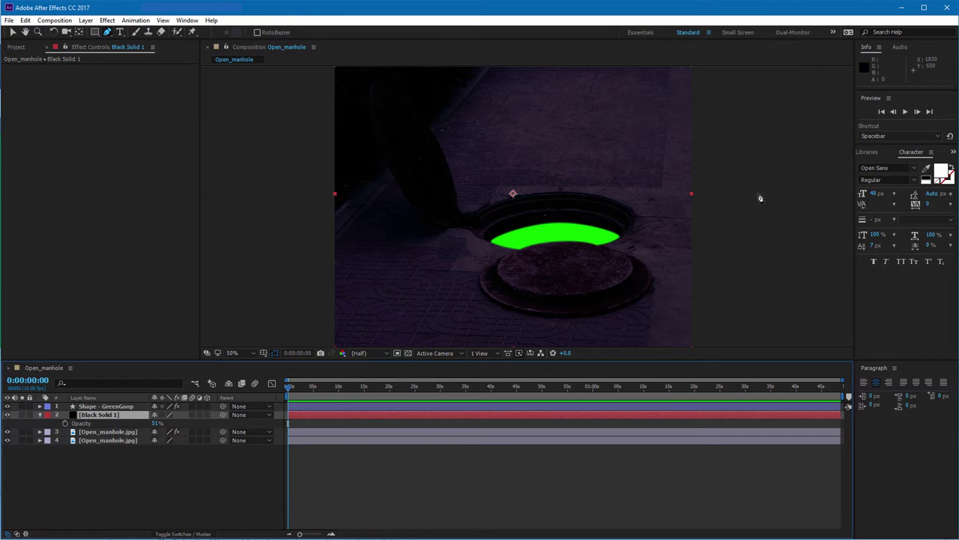
click(637, 148)
drag(509, 132, 472, 144)
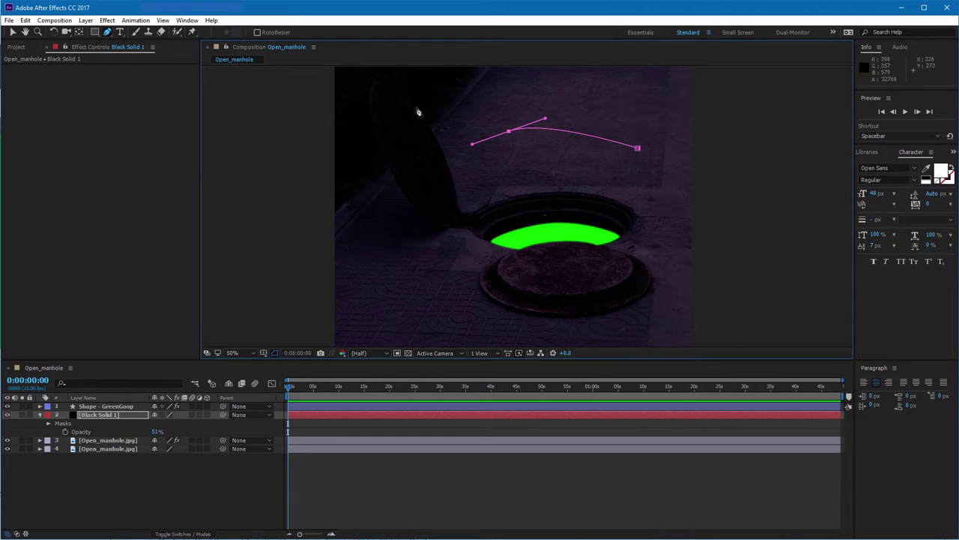
drag(397, 97, 395, 97)
drag(382, 255, 418, 289)
drag(545, 330, 599, 325)
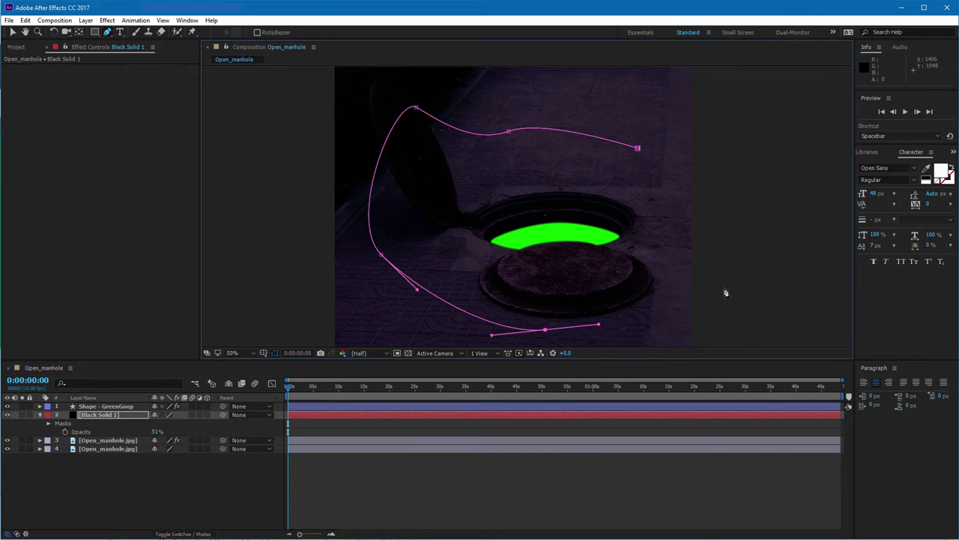
drag(683, 276, 682, 244)
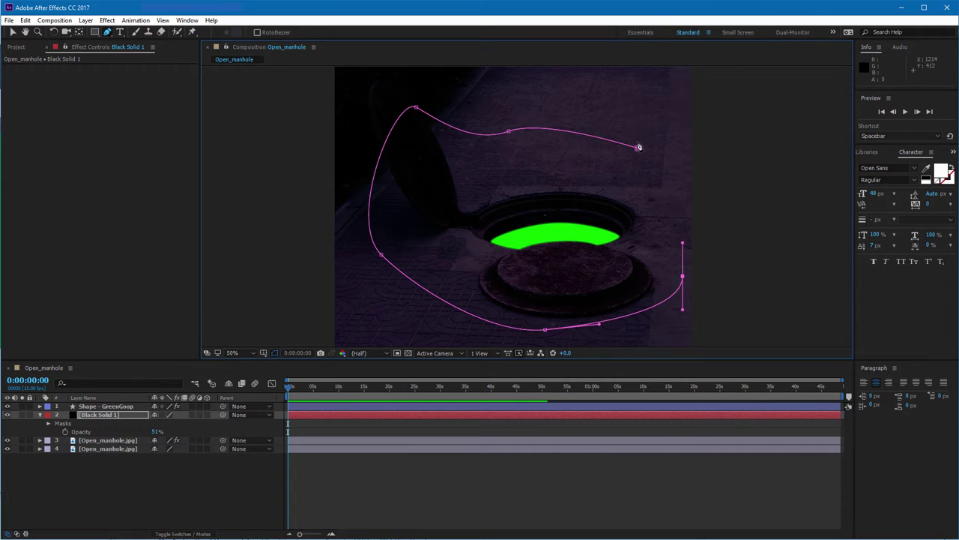
drag(638, 147, 612, 136)
click(416, 107)
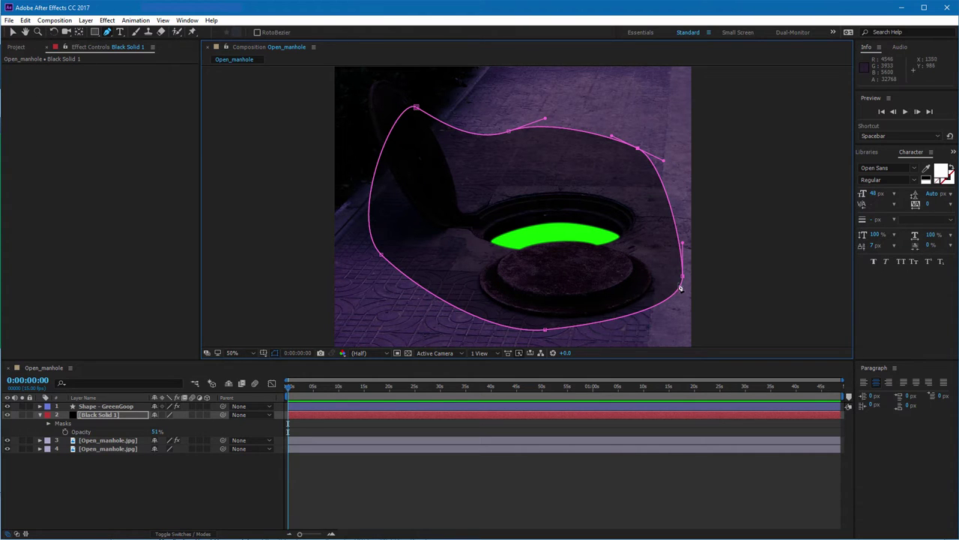
Adjust the mask's vertices and curve handles into a rounded loop, then show Mask 1
drag(683, 275, 684, 253)
drag(545, 329, 637, 338)
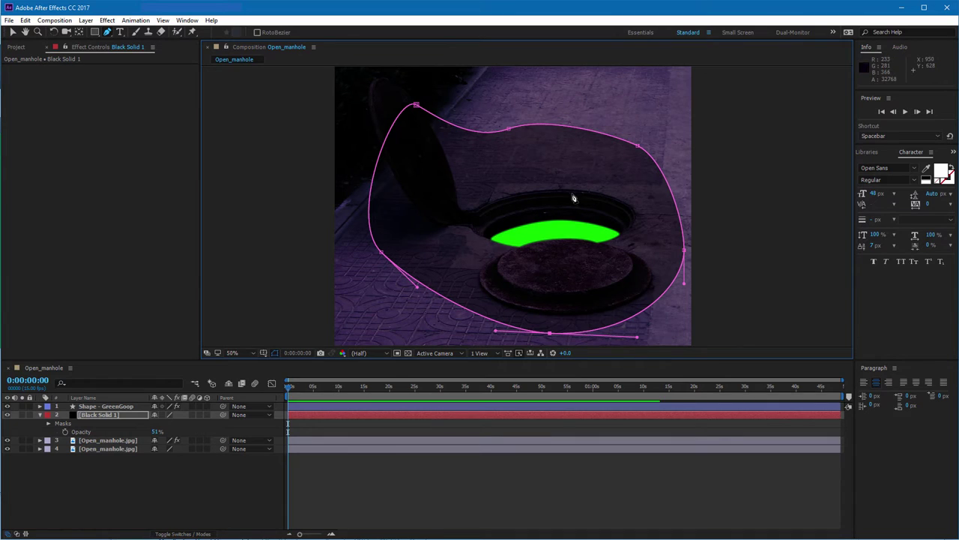
mouse_move(509, 131)
mouse_down()
mouse_move(458, 144)
mouse_move(500, 139)
mouse_up()
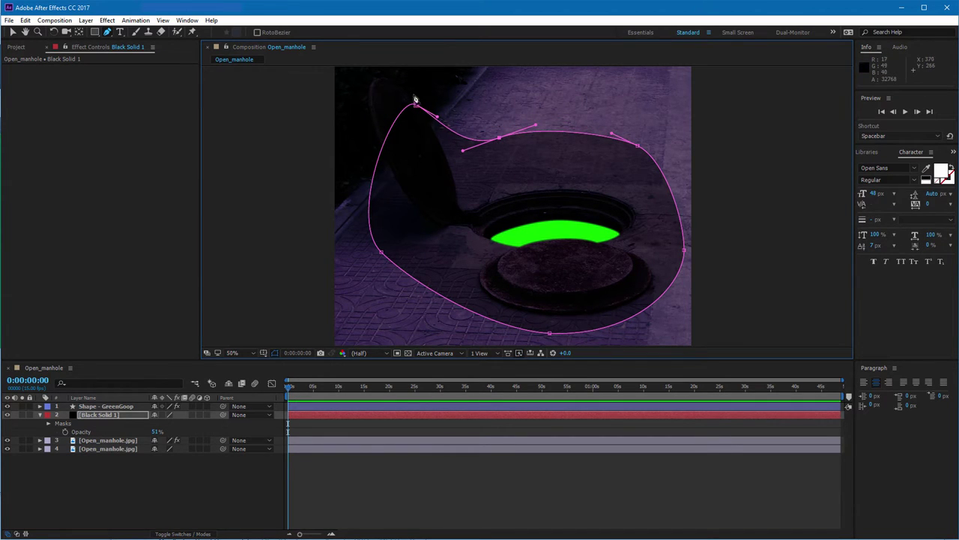
drag(416, 105, 407, 191)
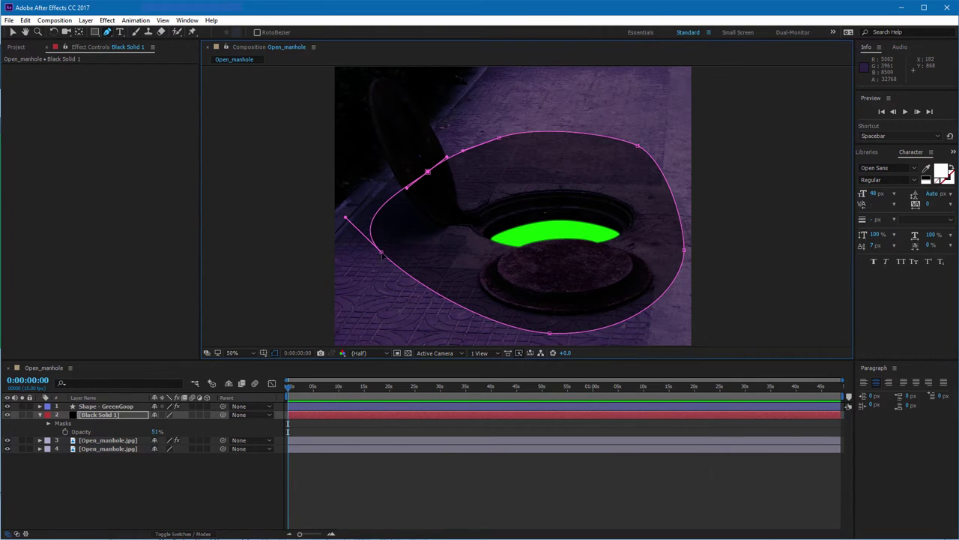
drag(382, 254, 398, 269)
drag(434, 305, 420, 317)
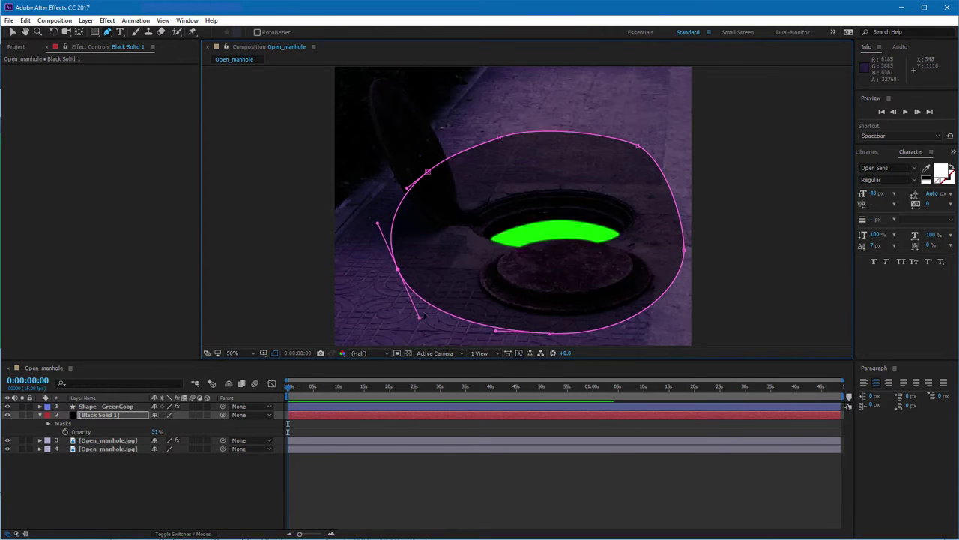
drag(637, 153, 642, 166)
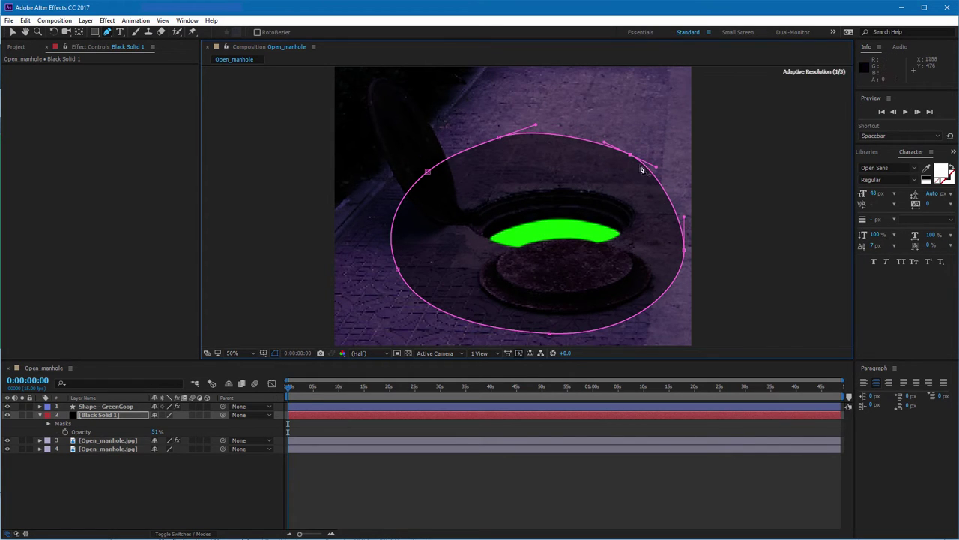
click(685, 249)
drag(685, 249, 682, 247)
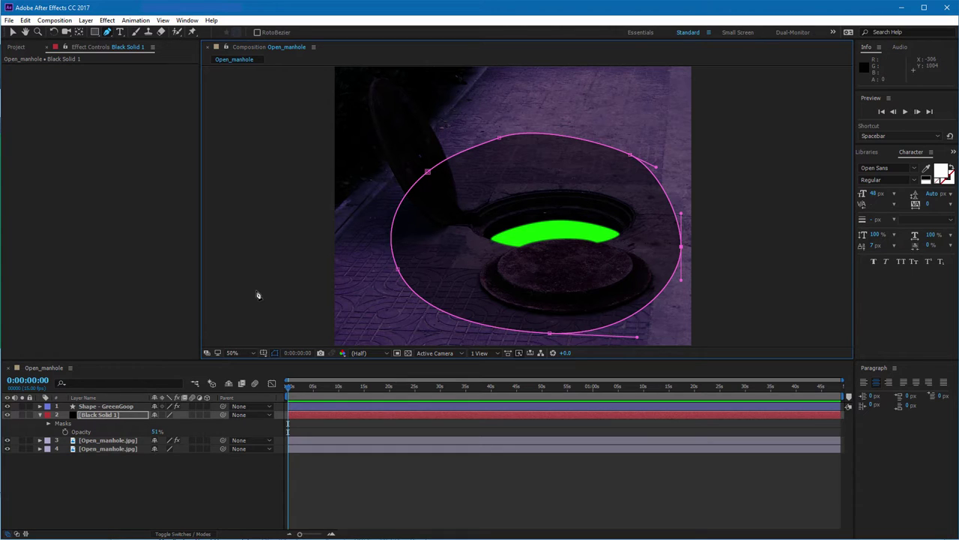
click(48, 424)
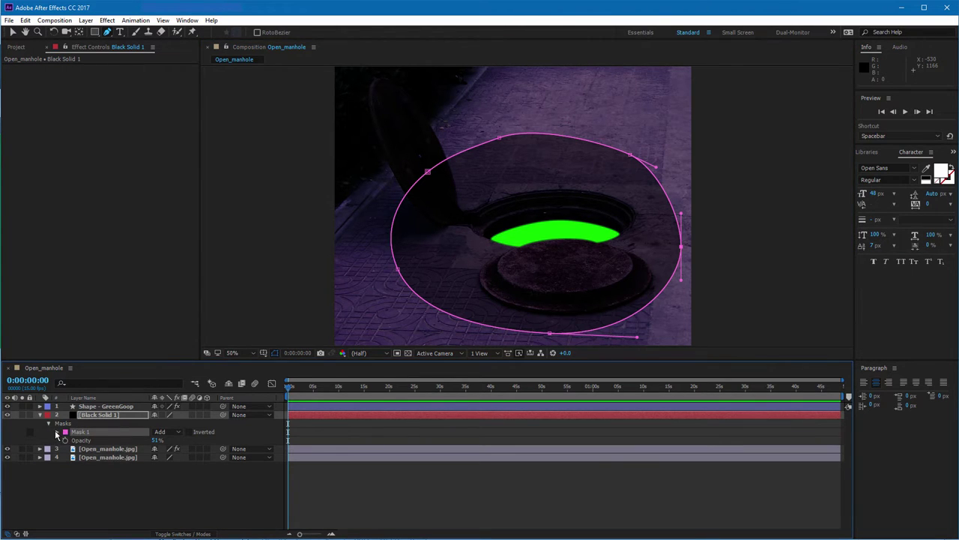
Set Mask 1 to Subtract mode with a Mask Feather of about 244 px
click(57, 433)
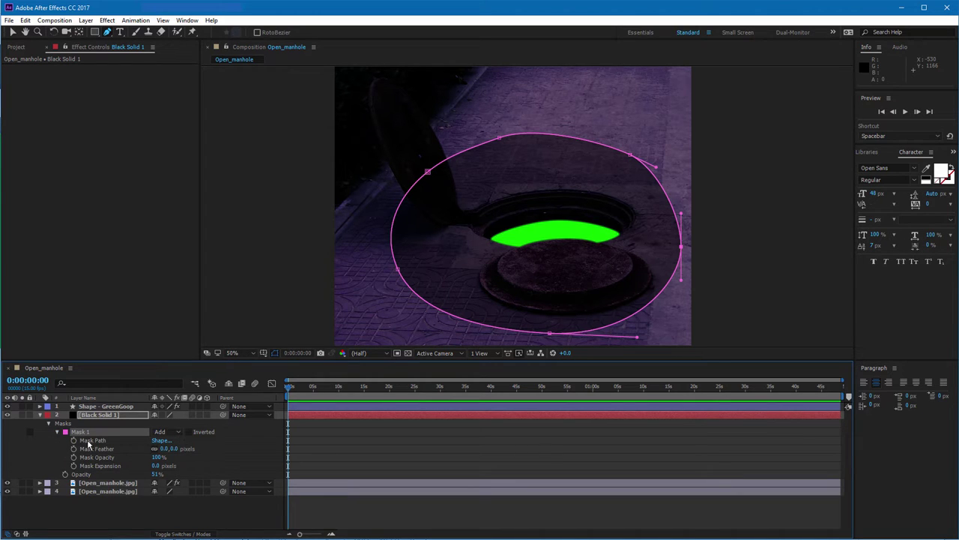
click(177, 433)
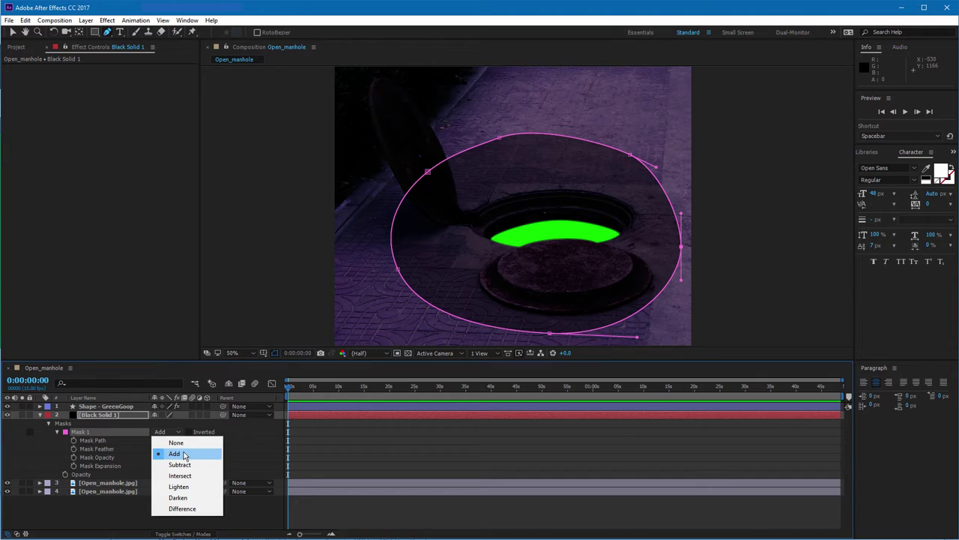
click(180, 464)
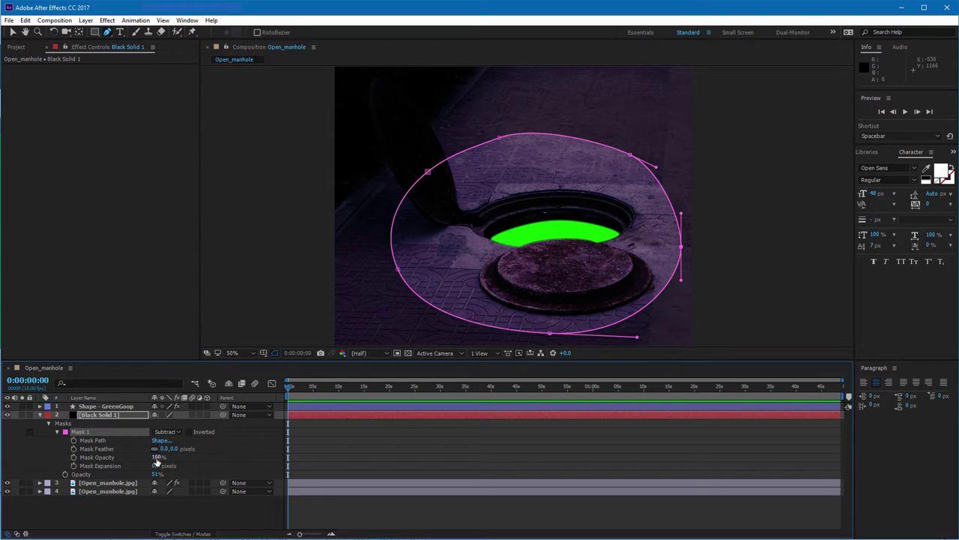
drag(167, 448, 277, 437)
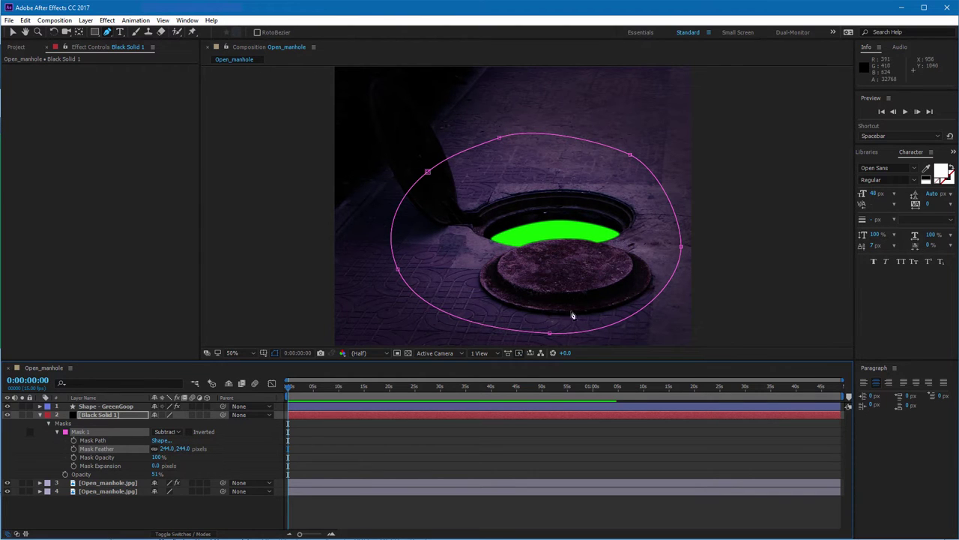
Reshape the mask's bottom, right, top and left points tighter around the manhole
drag(549, 332, 532, 337)
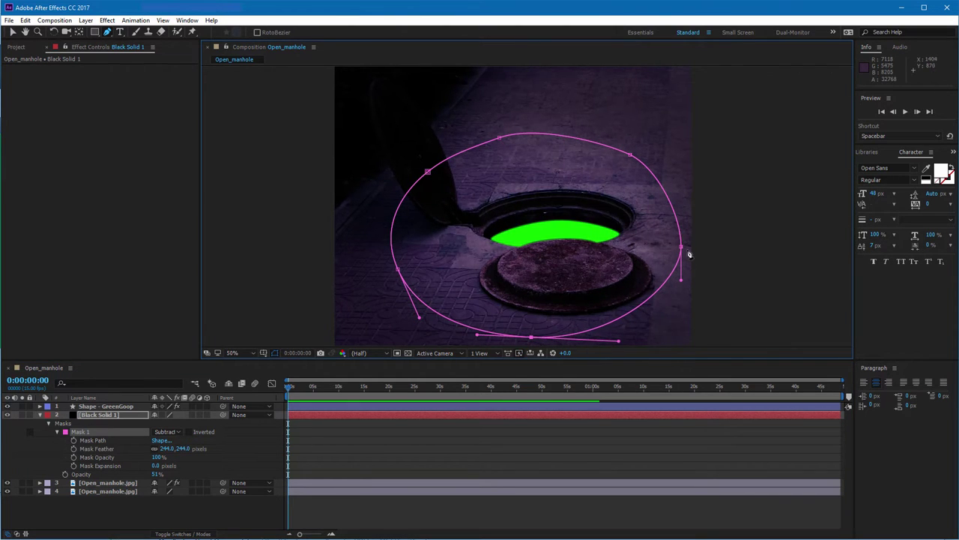
drag(689, 254, 681, 223)
drag(499, 139, 495, 156)
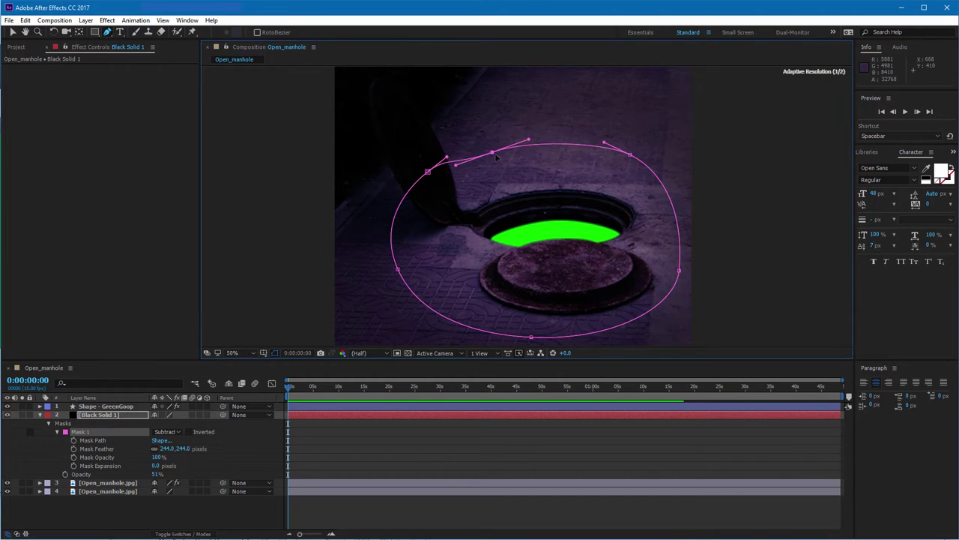
drag(427, 171, 420, 189)
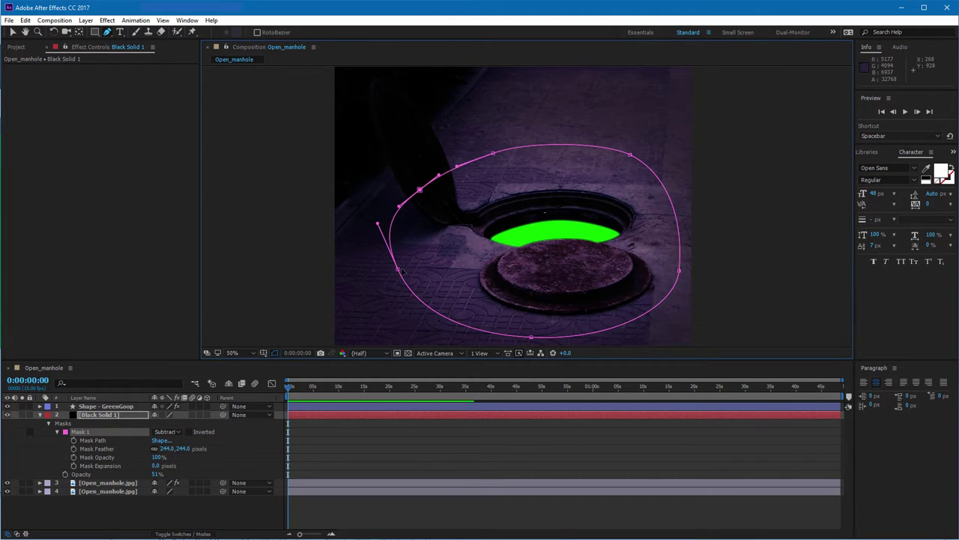
drag(401, 270, 393, 249)
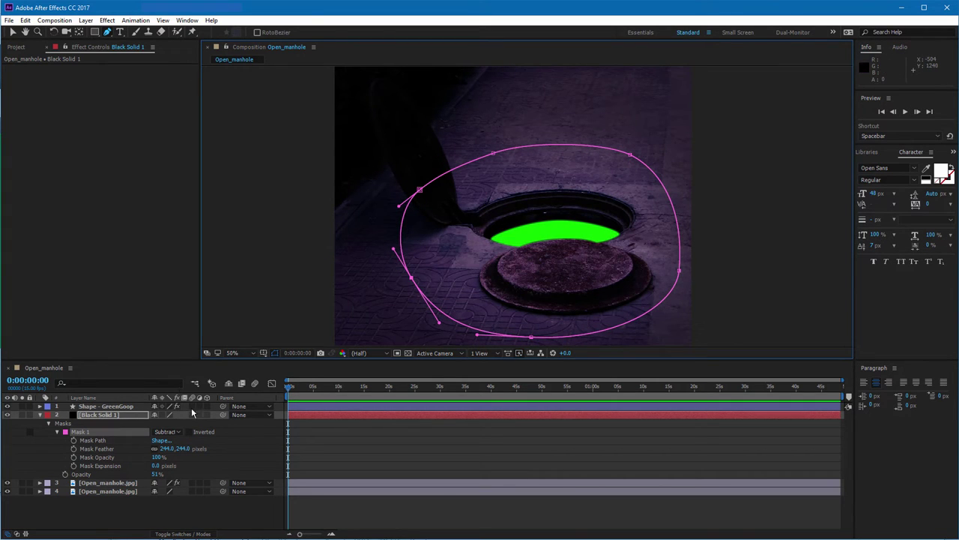
Toggle Black Solid 1's visibility on and off to compare the vignette
key(v)
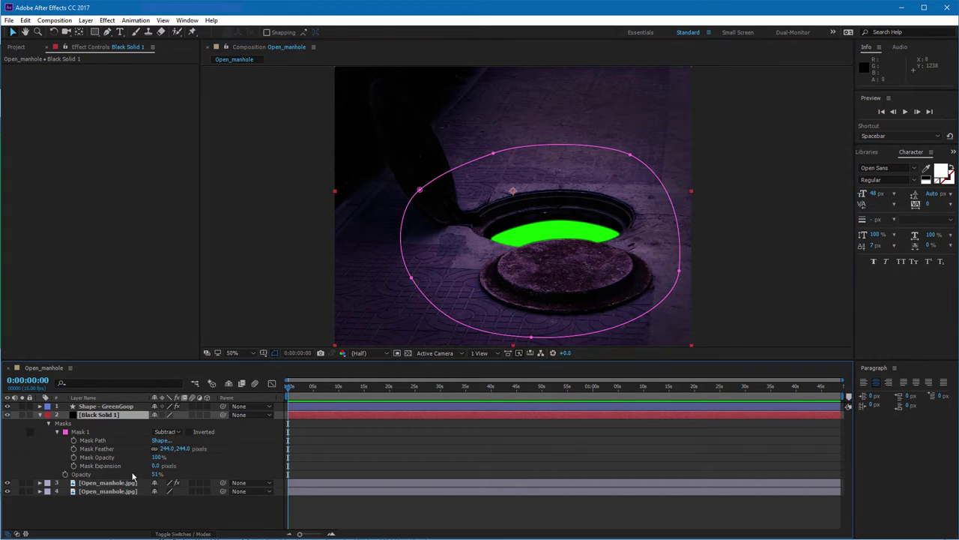
drag(152, 477, 154, 474)
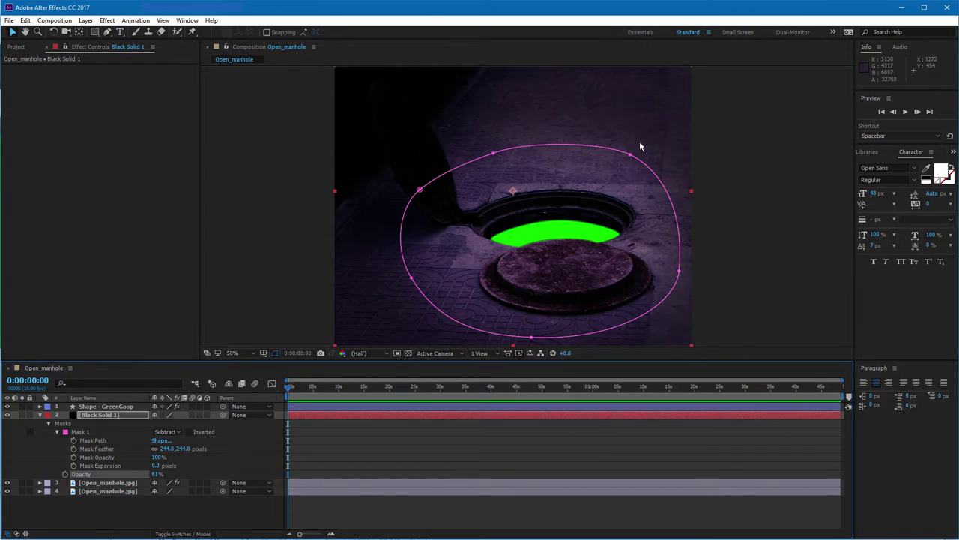
click(766, 185)
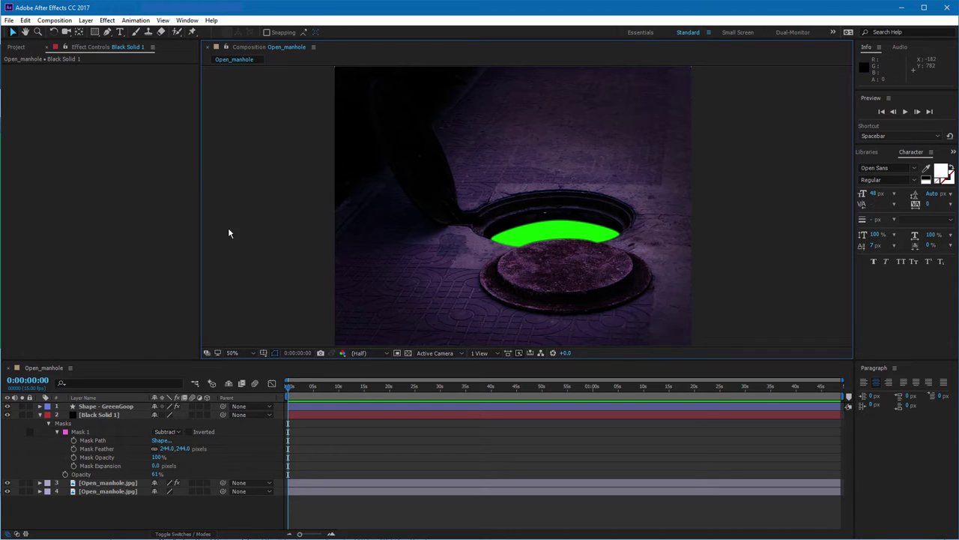
click(114, 448)
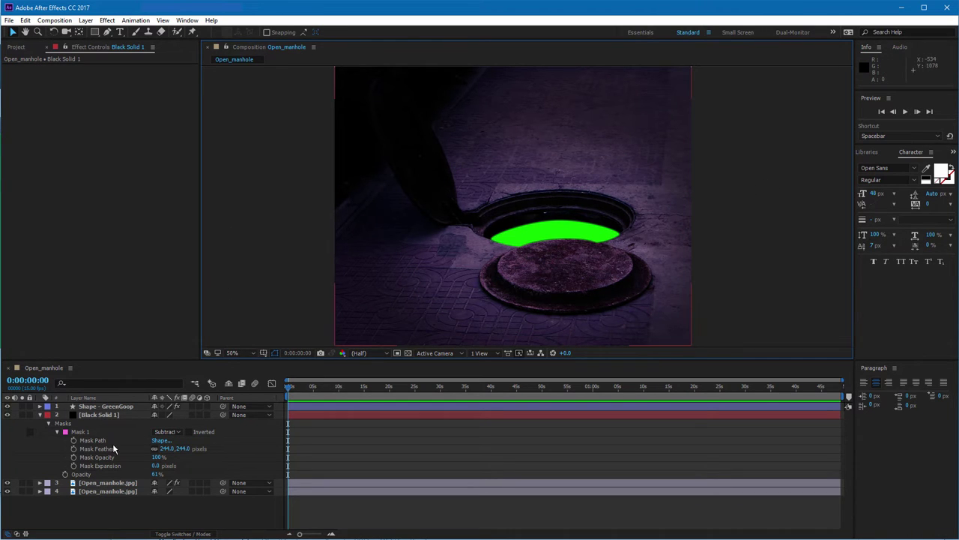
click(40, 414)
click(7, 415)
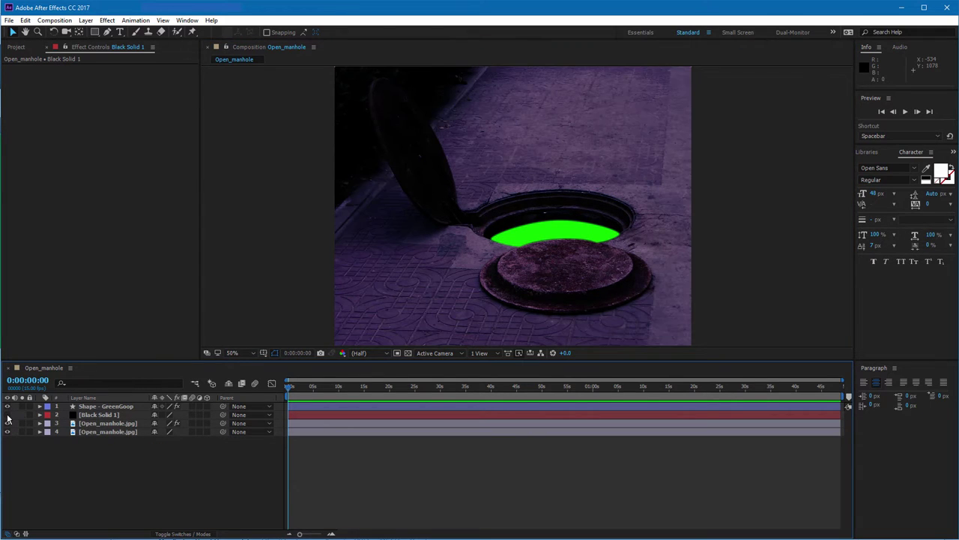
click(7, 415)
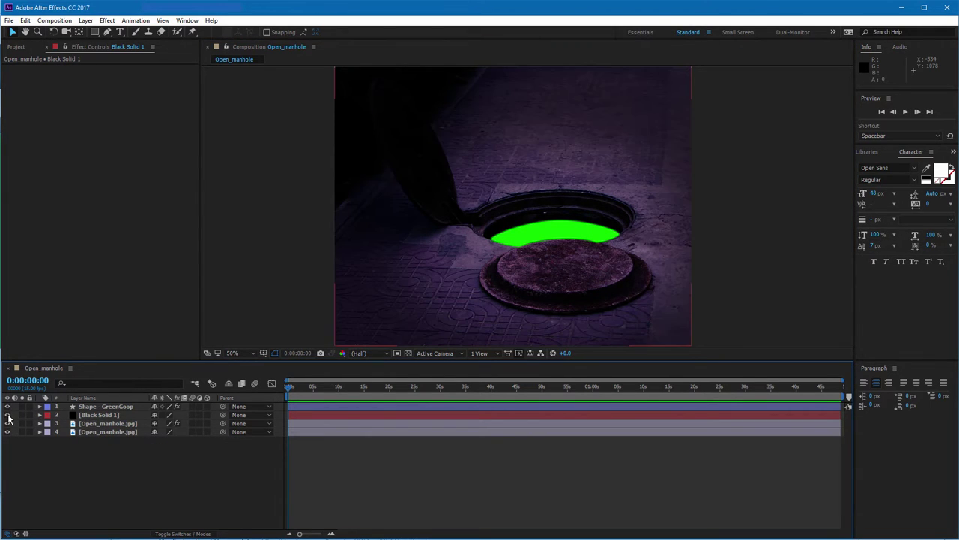
click(7, 415)
click(7, 415)
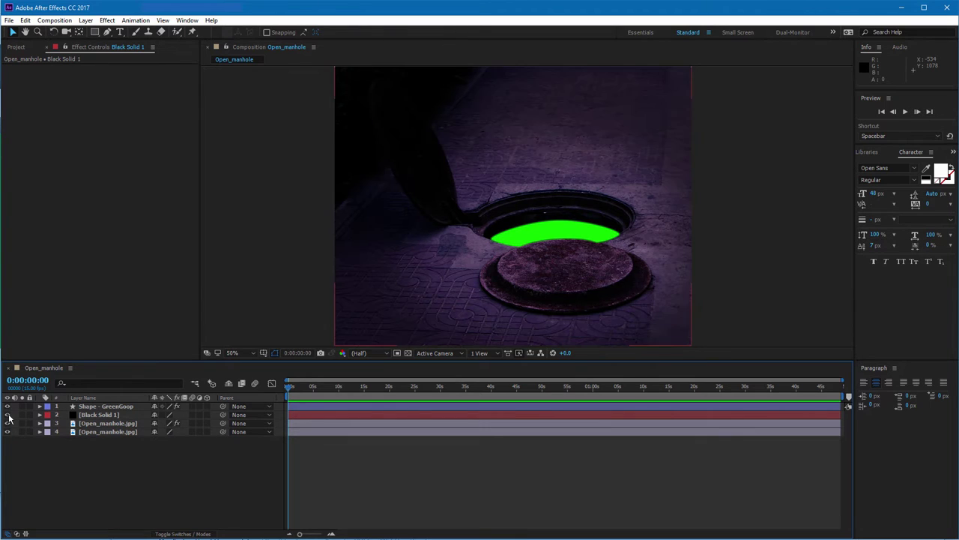
Lower Black Solid 1's opacity to 46%
click(96, 414)
key(t)
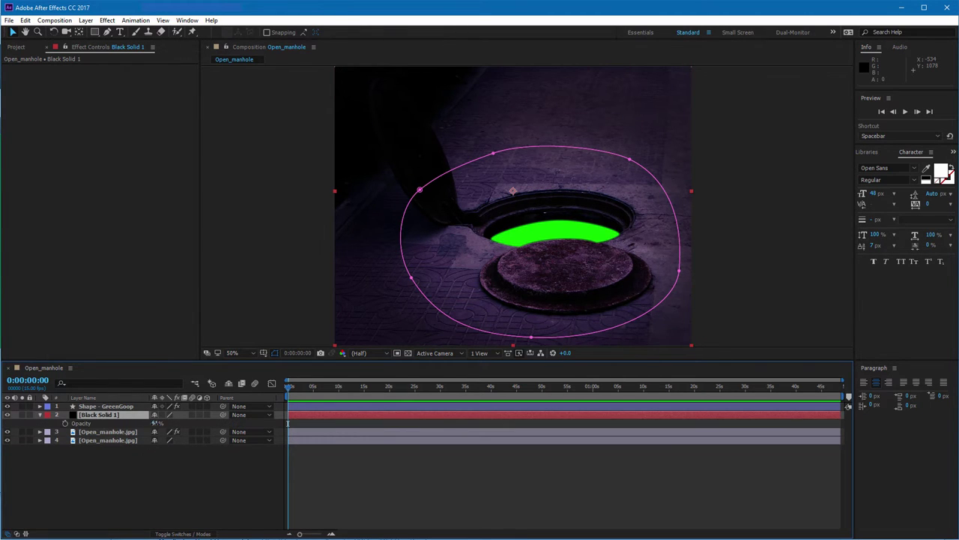
drag(156, 423, 127, 423)
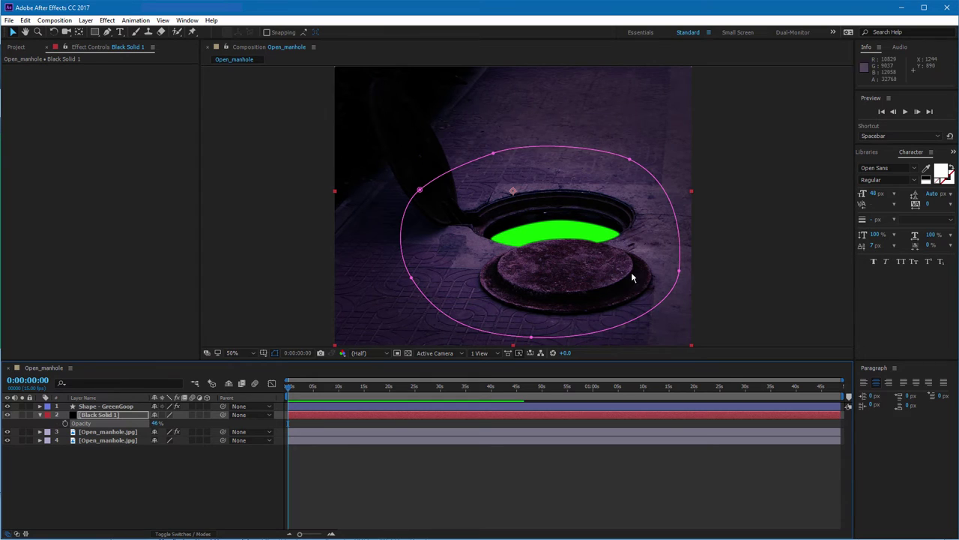
click(780, 280)
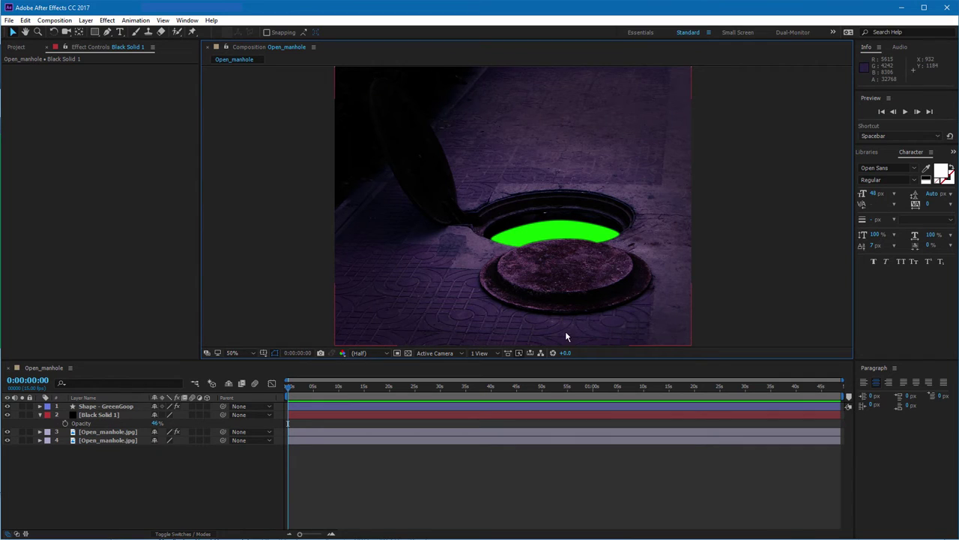
Create a full-frame solid coloured with the goo's green, sampled with the eyedropper
click(86, 21)
mouse_move(98, 32)
click(278, 42)
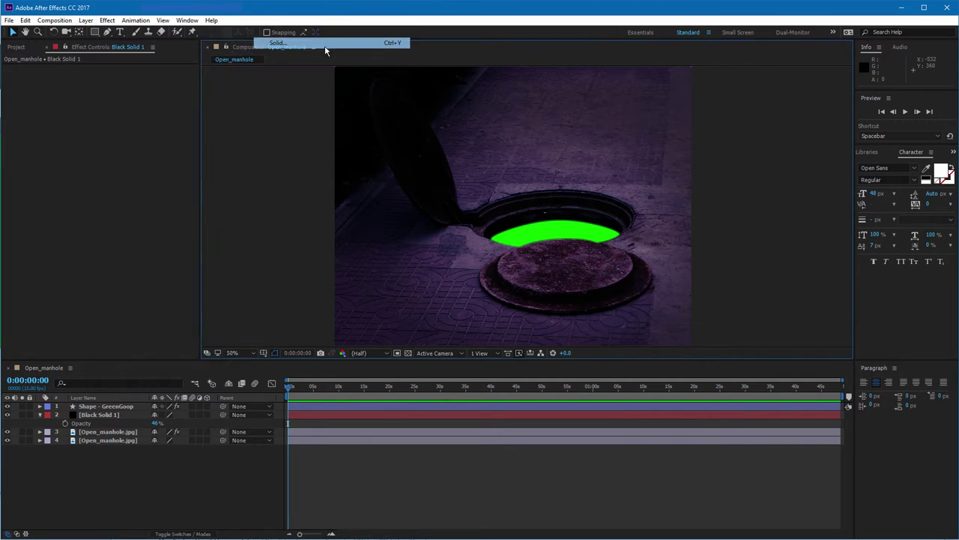
click(268, 318)
click(551, 223)
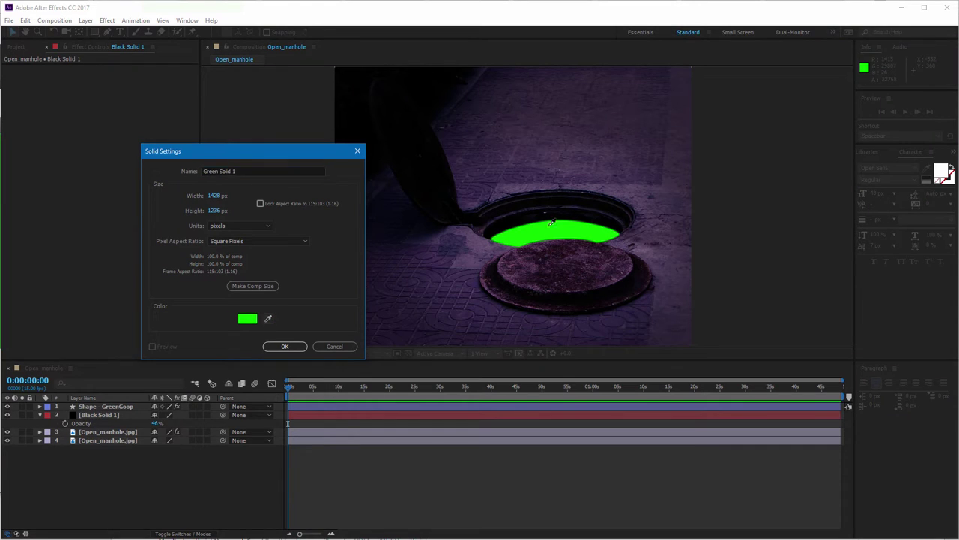
click(285, 347)
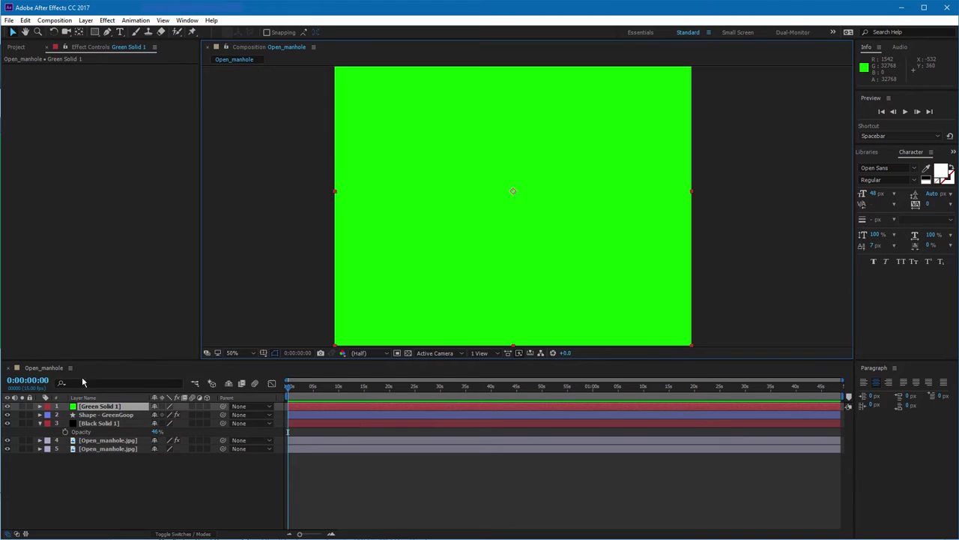
Set Green Solid 1's opacity to 52%
click(108, 409)
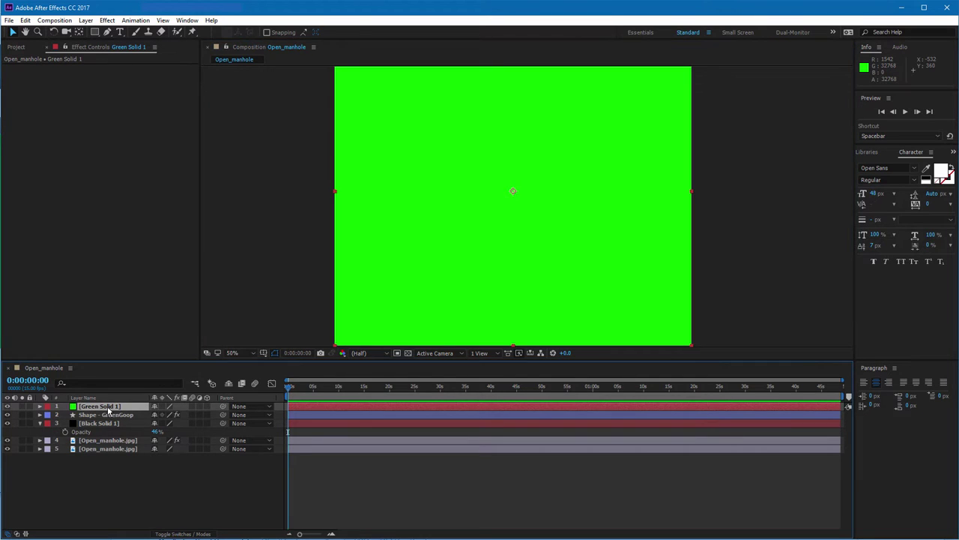
key(t)
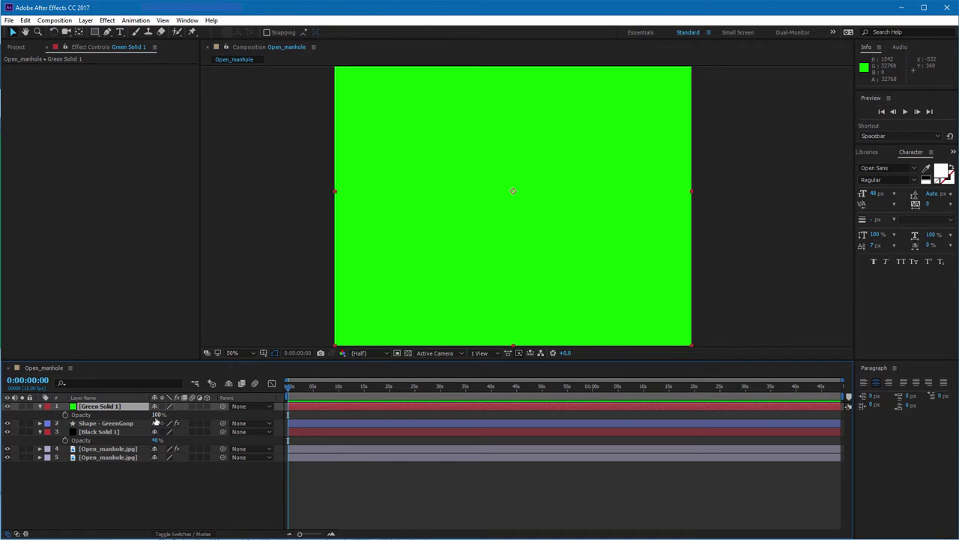
drag(155, 416, 132, 418)
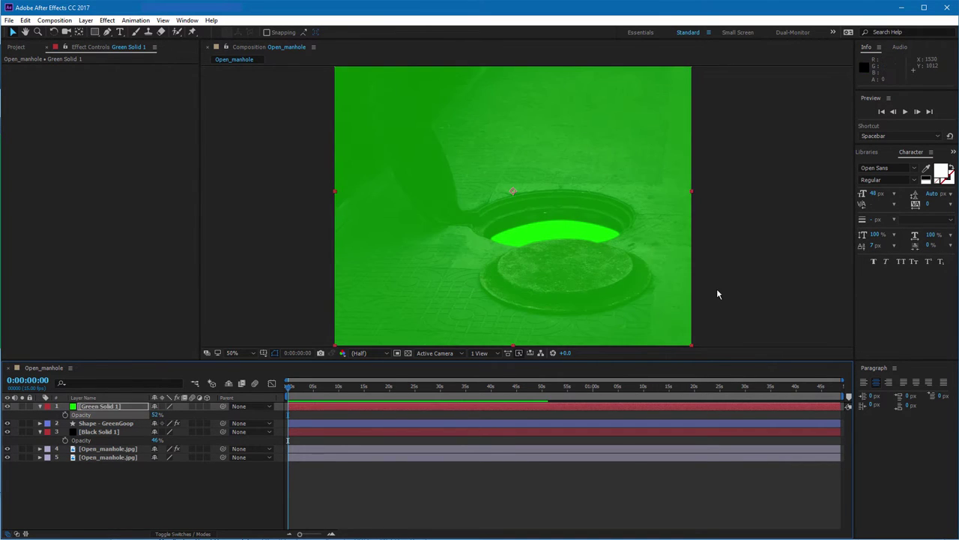
click(107, 33)
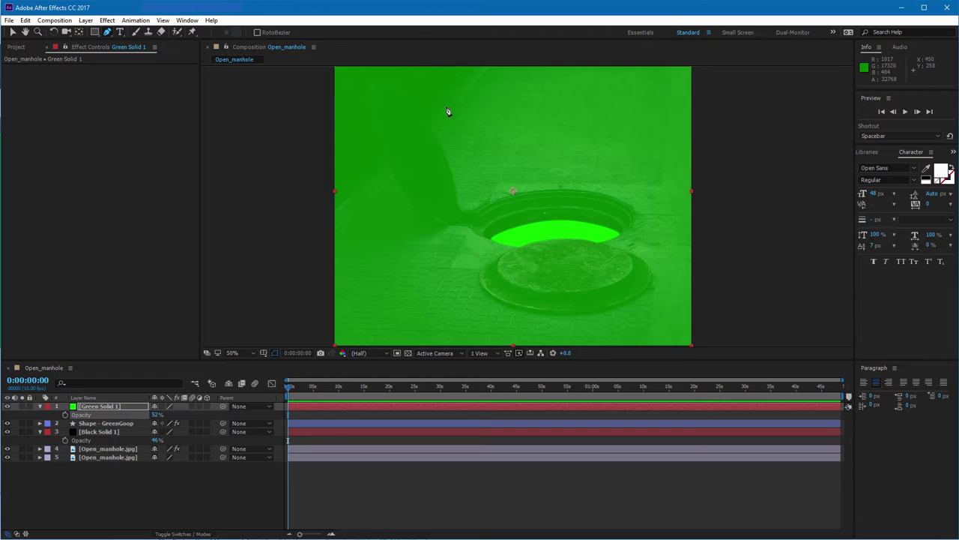
Draw a closed mask on Green Solid 1 from the goo's rim up to the frame top
click(490, 240)
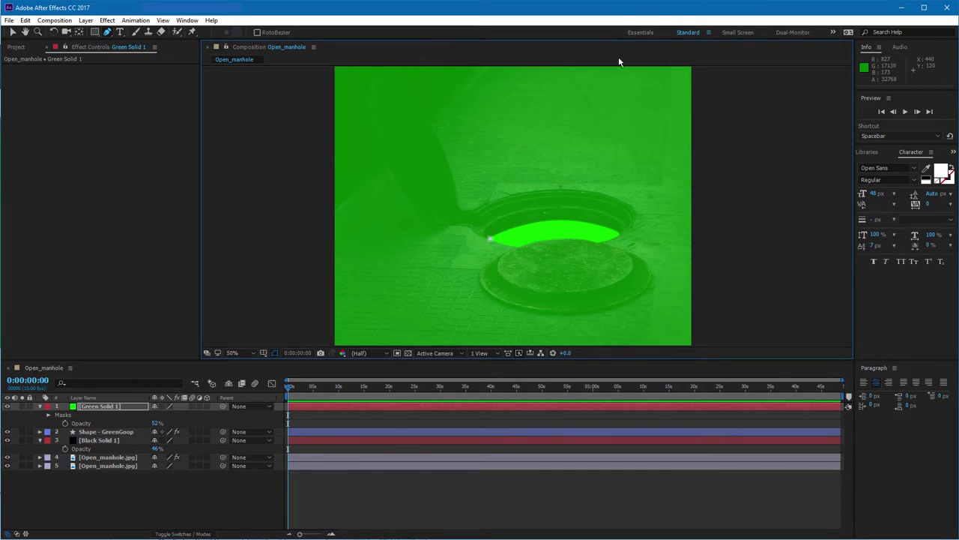
click(432, 76)
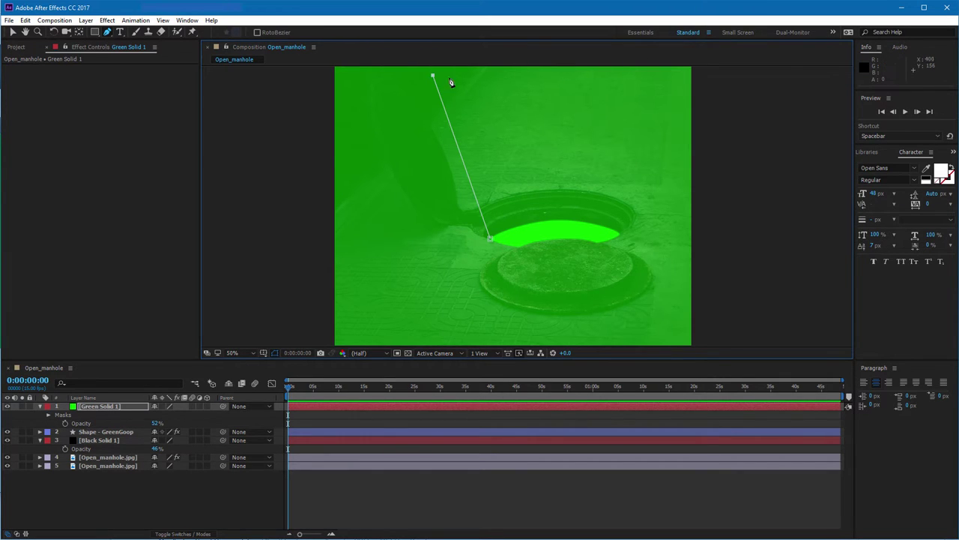
click(657, 75)
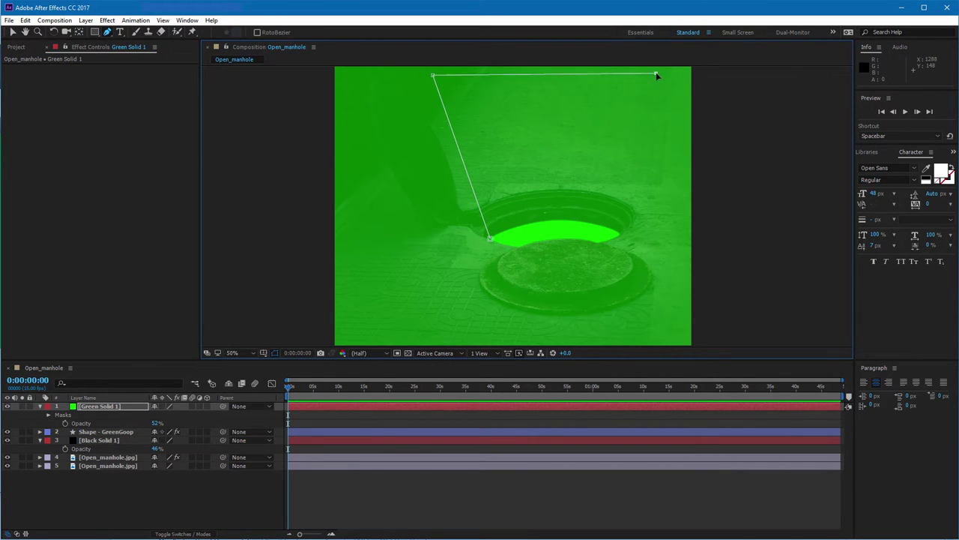
click(618, 235)
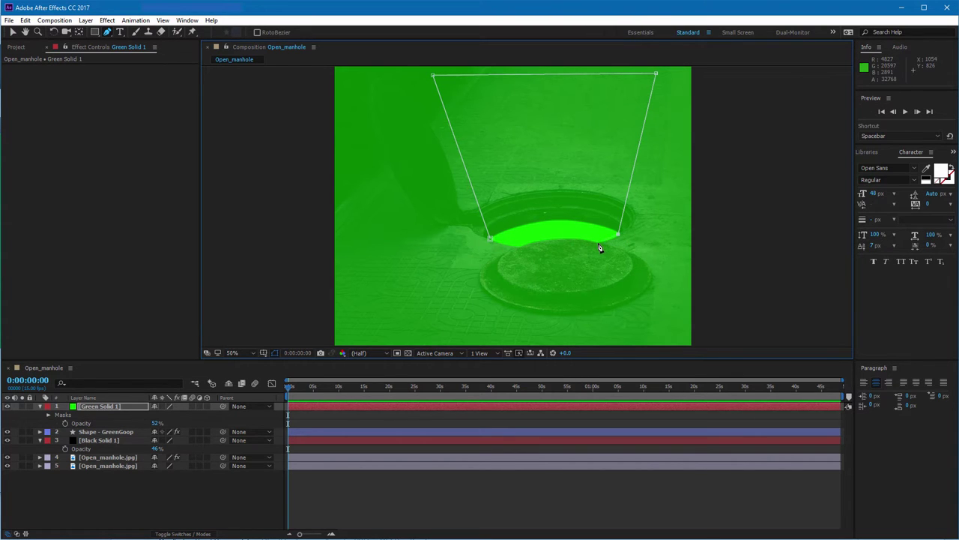
click(609, 241)
click(598, 243)
click(581, 237)
drag(521, 247, 501, 260)
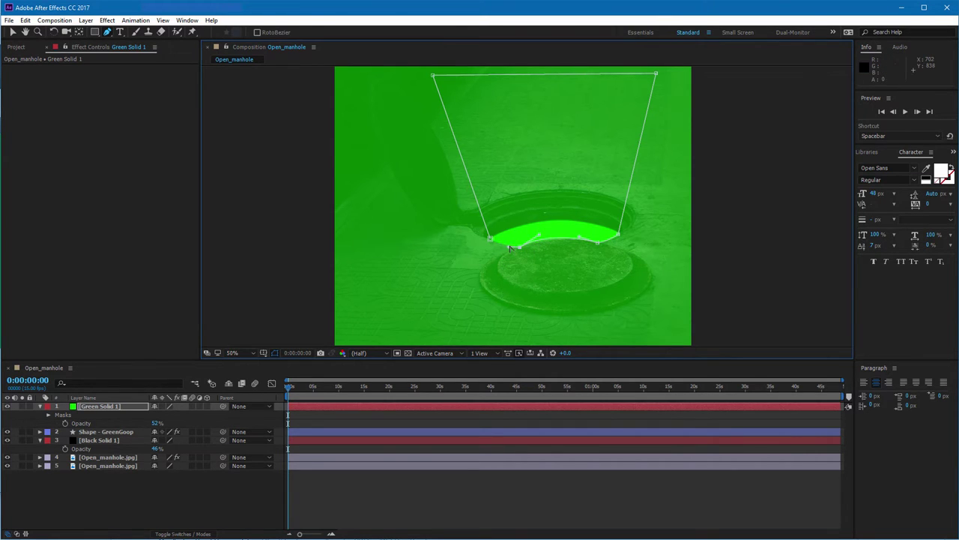
click(490, 240)
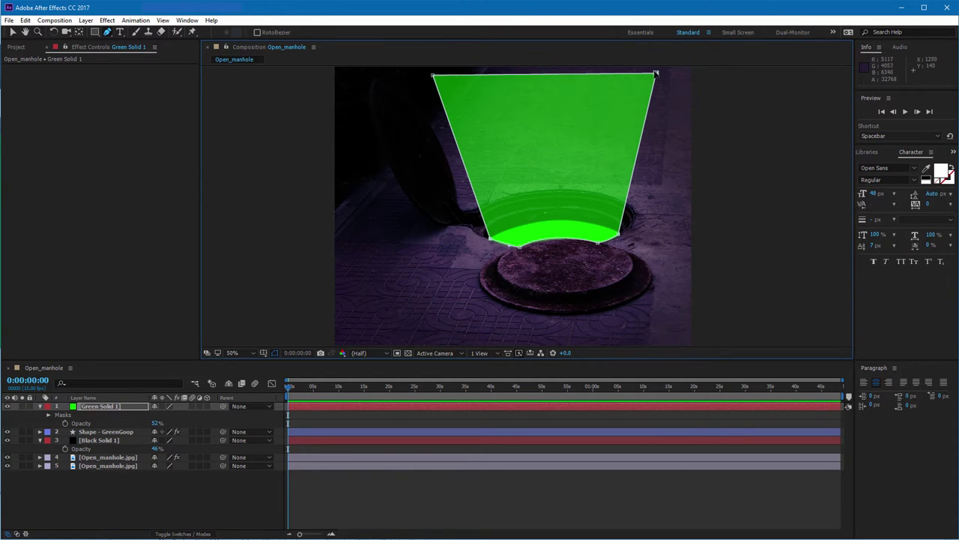
Pull the mask's top corners up and outward so the beam extends above the frame
drag(656, 74, 662, 63)
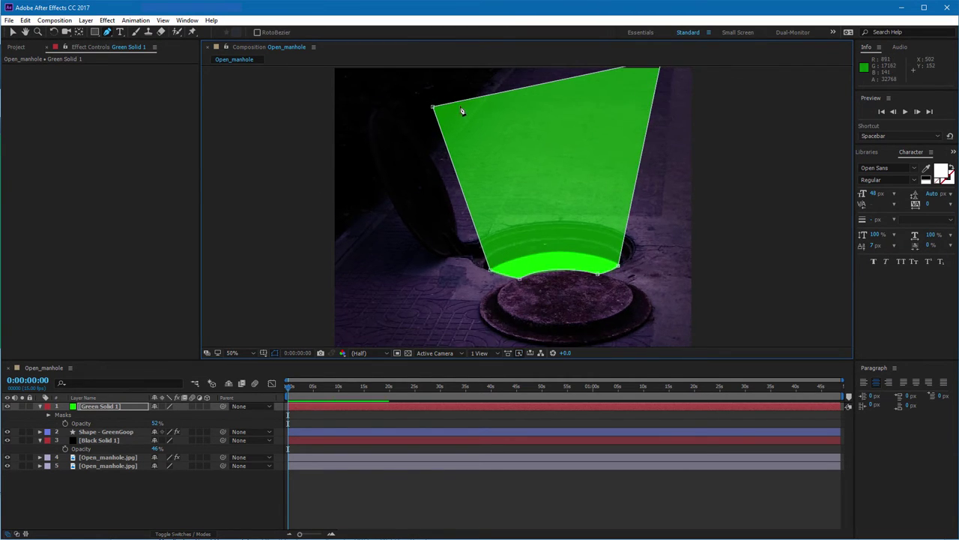
drag(432, 108, 414, 66)
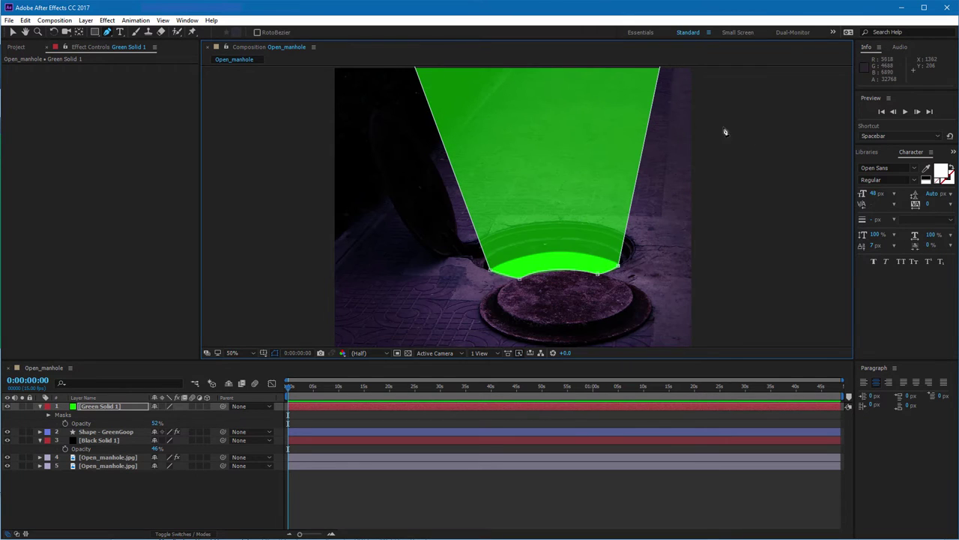
drag(286, 139, 282, 214)
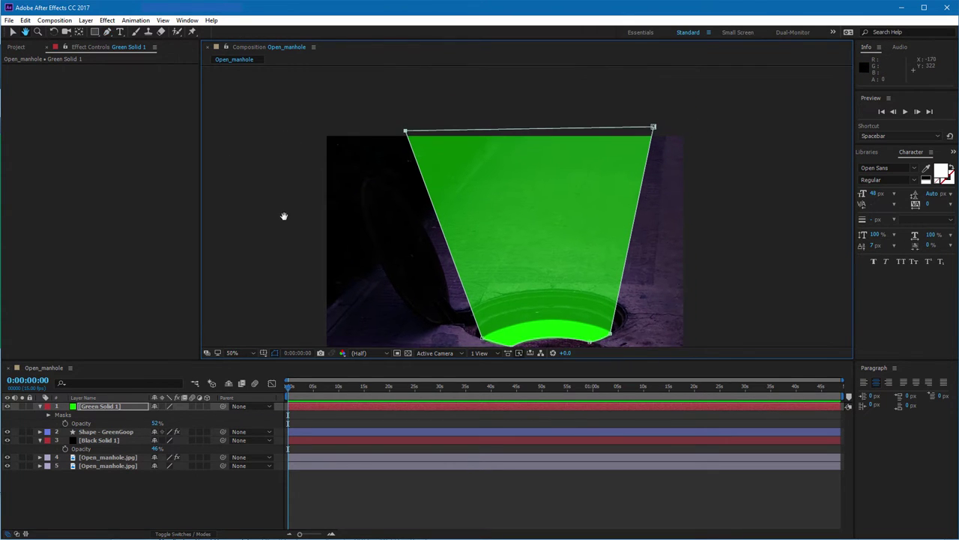
drag(407, 128, 406, 123)
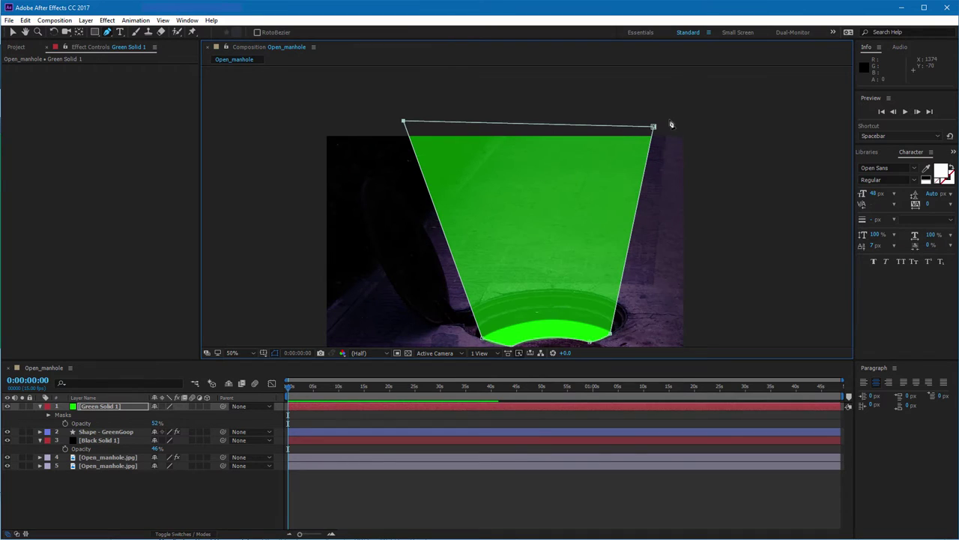
drag(653, 126, 659, 108)
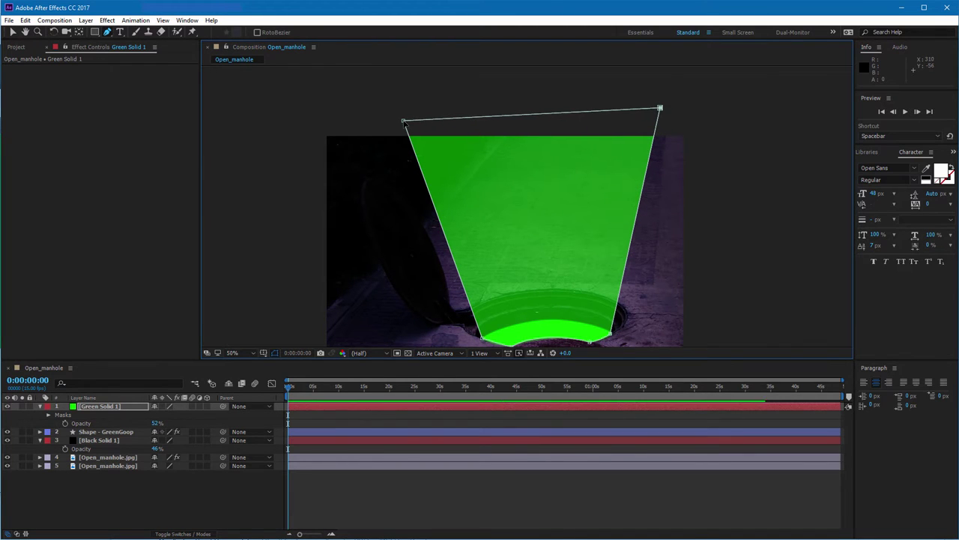
drag(404, 120, 395, 107)
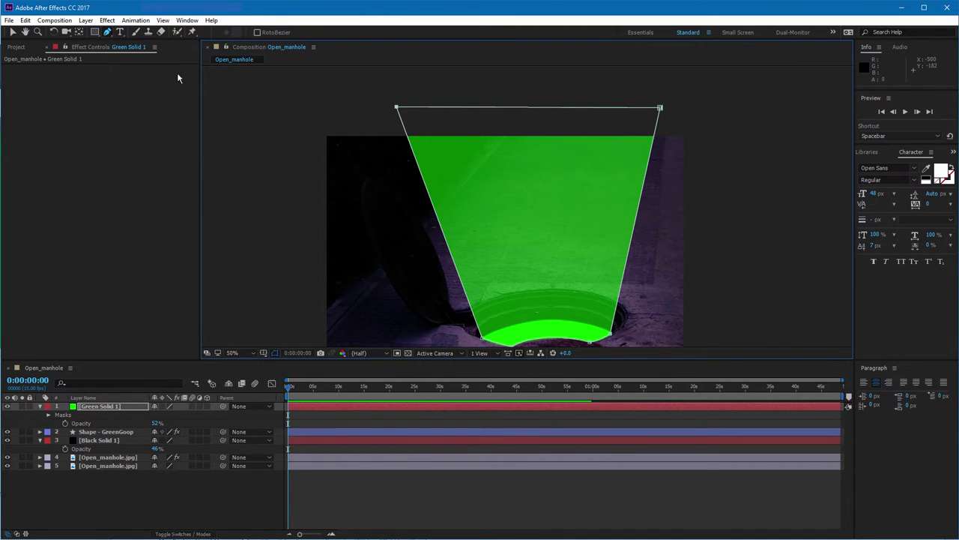
Lower Green Solid 1's opacity to 32%
click(12, 32)
click(249, 203)
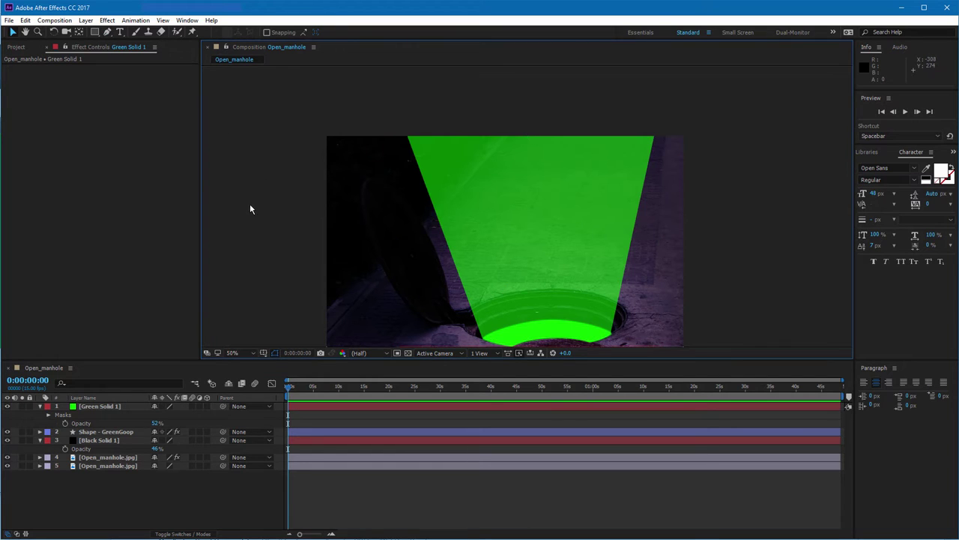
drag(577, 257, 580, 208)
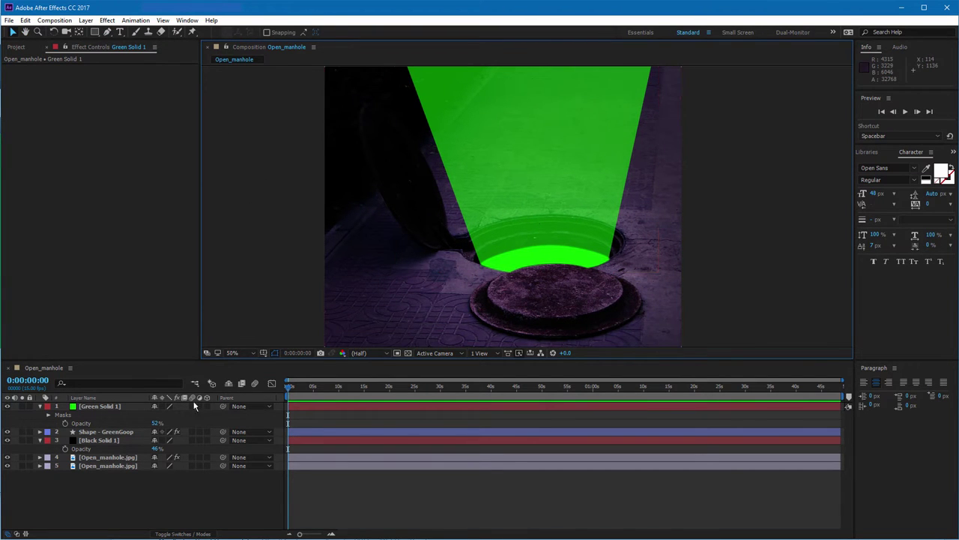
drag(157, 423, 141, 422)
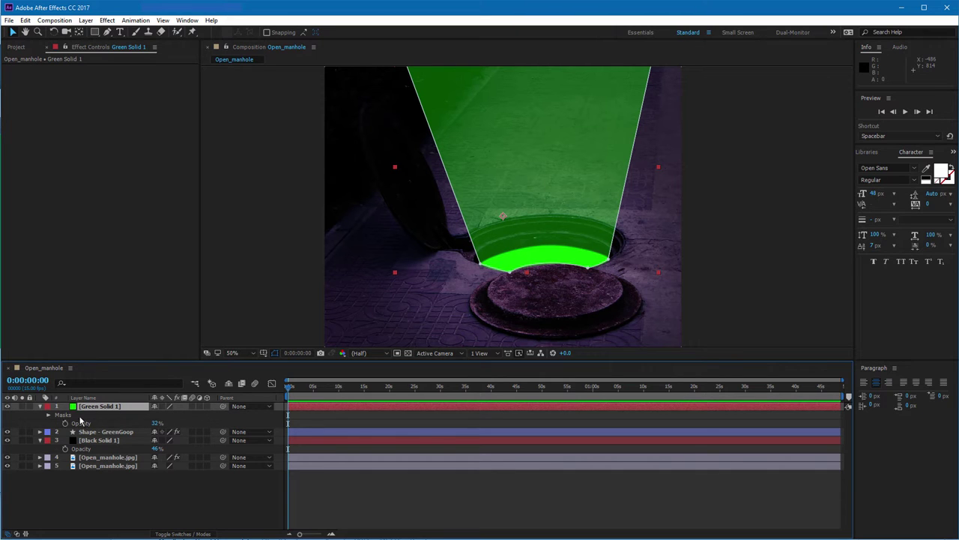
Expand Mask 1's properties and test Mask Feather, returning it to 0 pixels
click(48, 415)
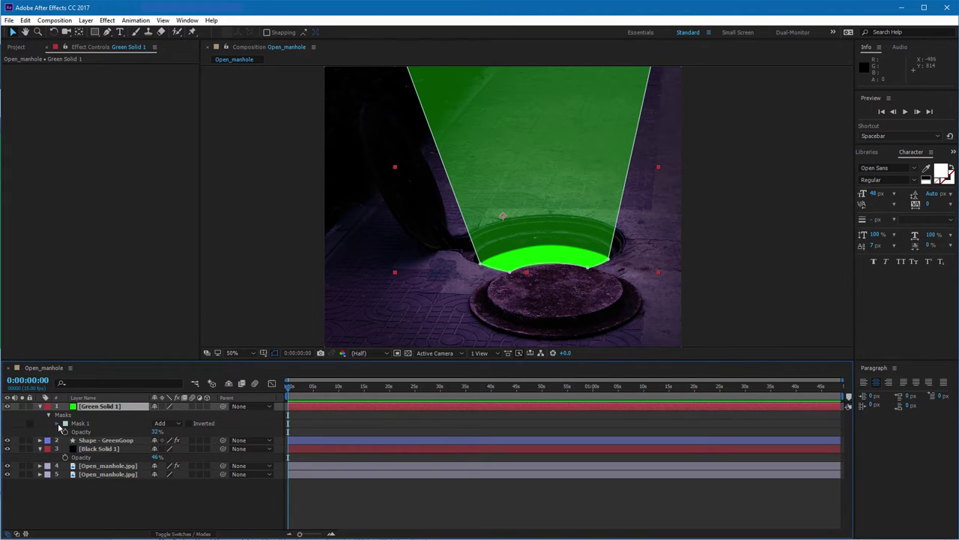
click(58, 424)
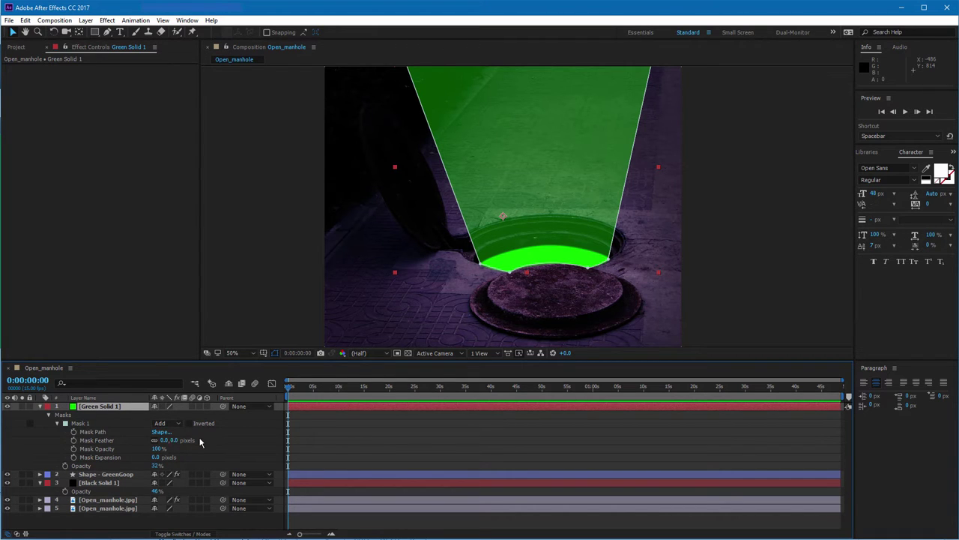
drag(166, 443, 101, 447)
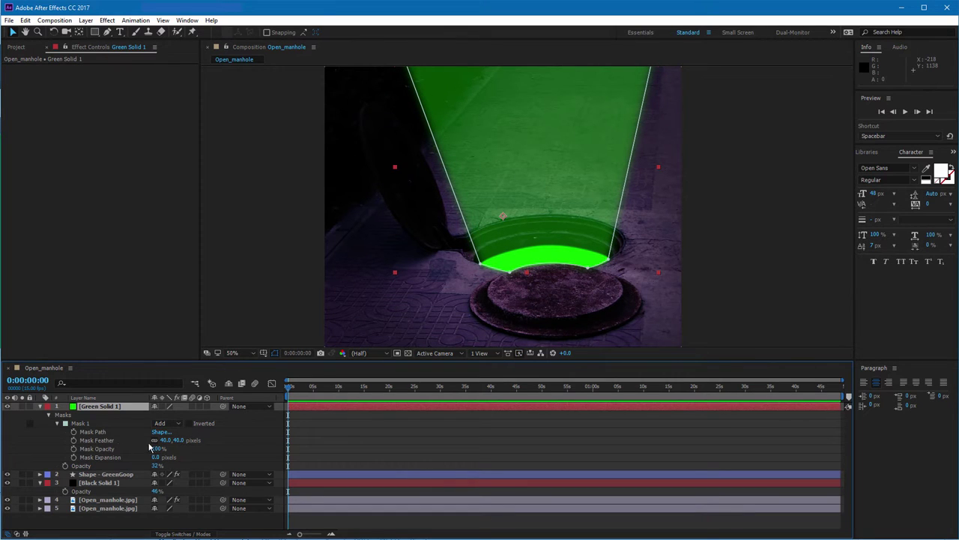
drag(164, 440, 83, 443)
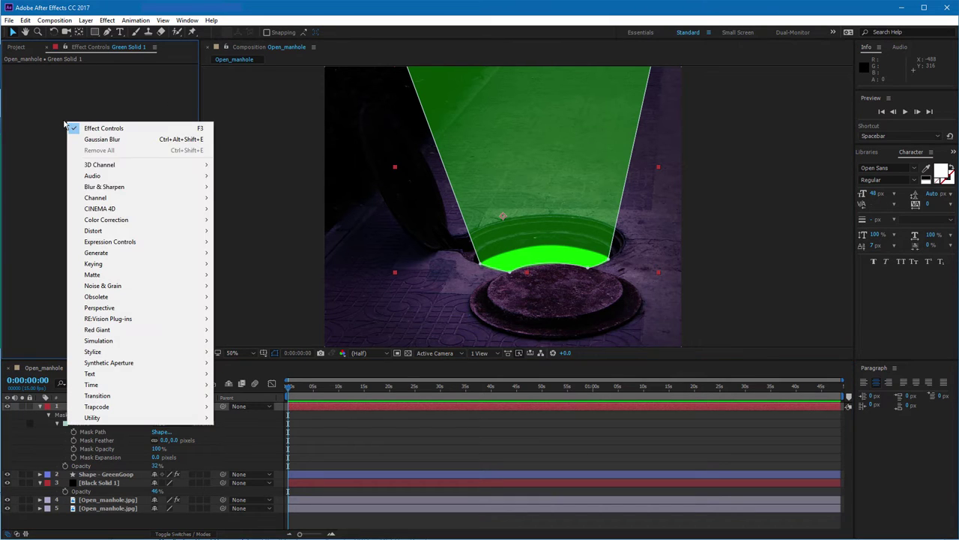
Apply a Gaussian Blur to Green Solid 1 with Blurriness 100
right_click(68, 124)
mouse_move(127, 191)
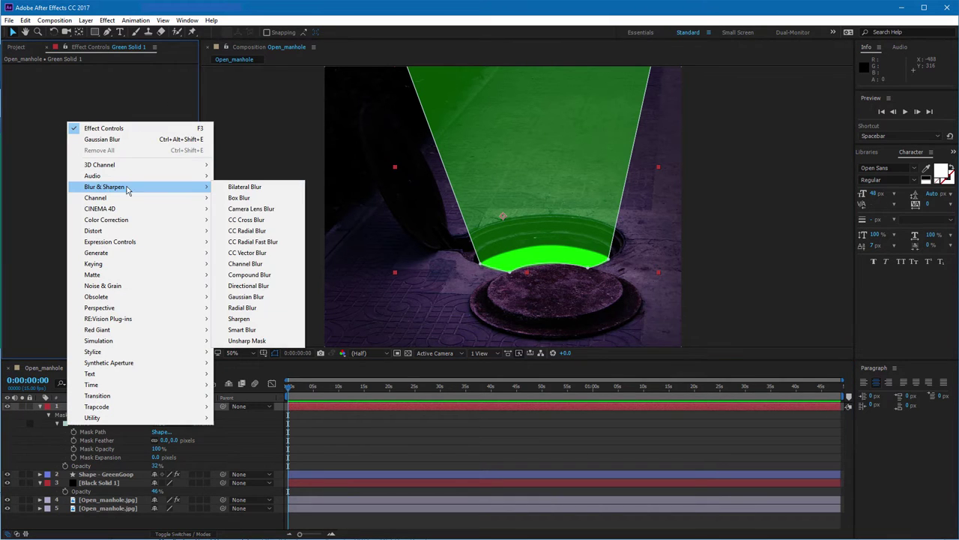
click(268, 297)
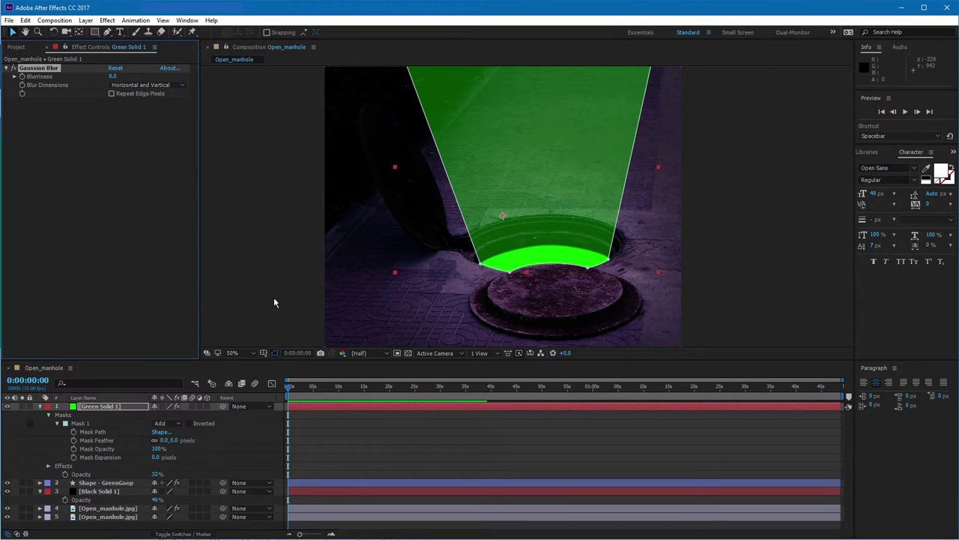
click(113, 76)
text(100)
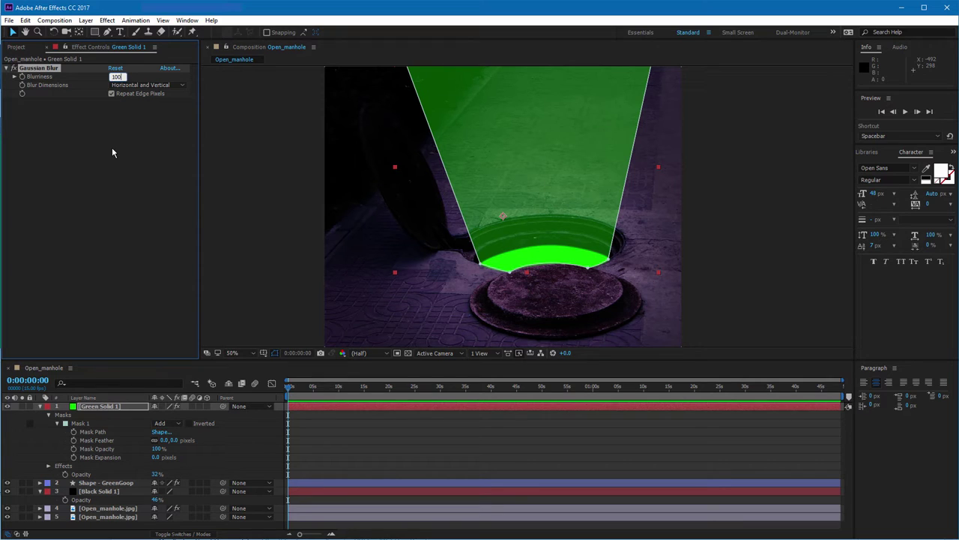
key(Return)
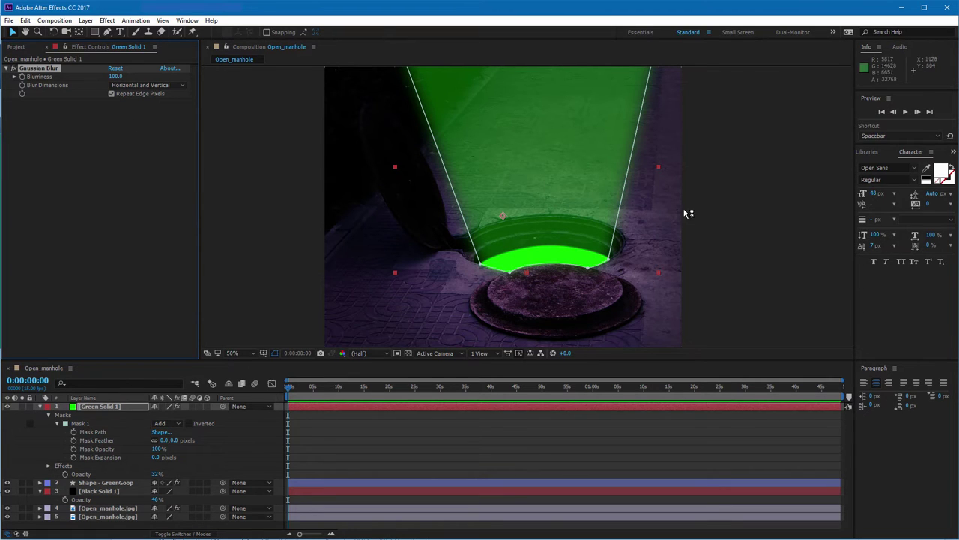
Deselect and reselect Green Solid 1 to preview the blurred beam
click(721, 221)
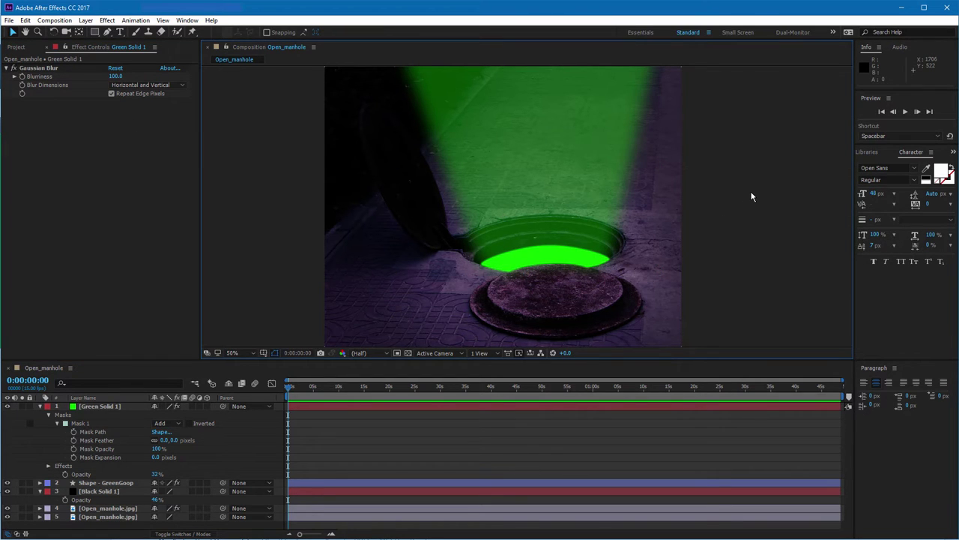
click(454, 239)
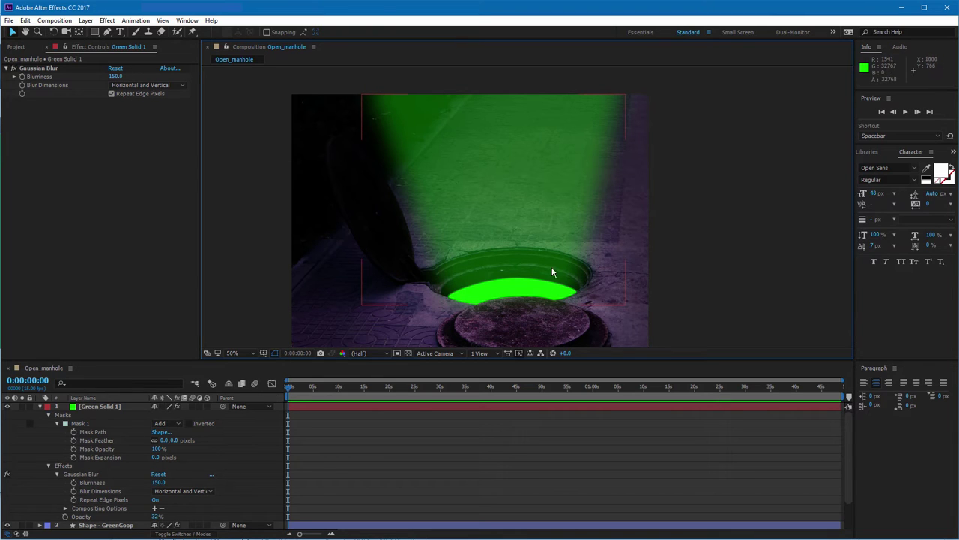
click(477, 67)
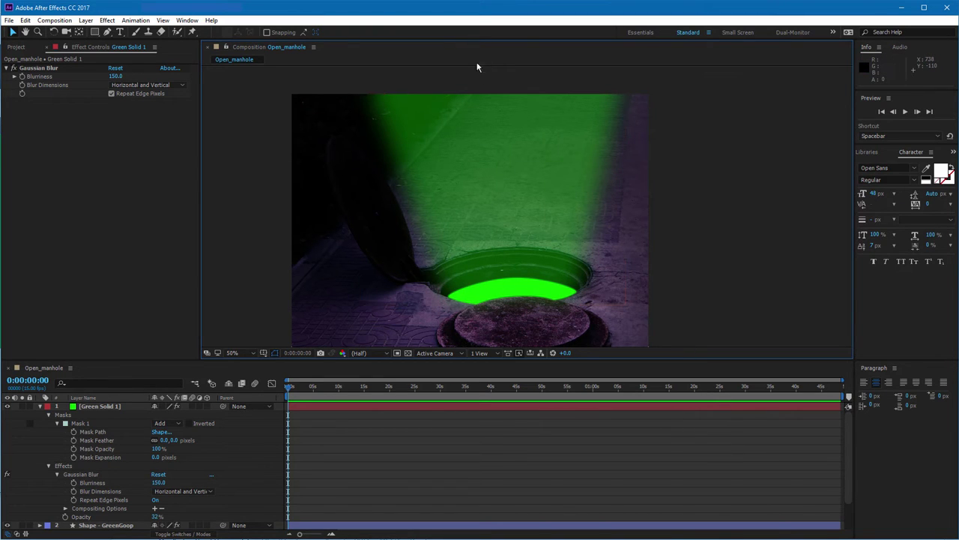
click(472, 135)
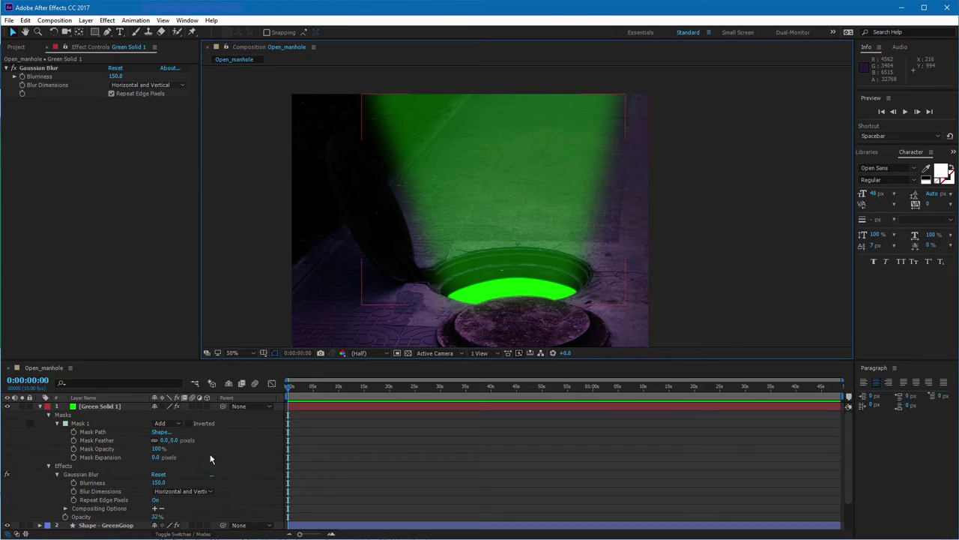
scroll(162, 481, down, 2)
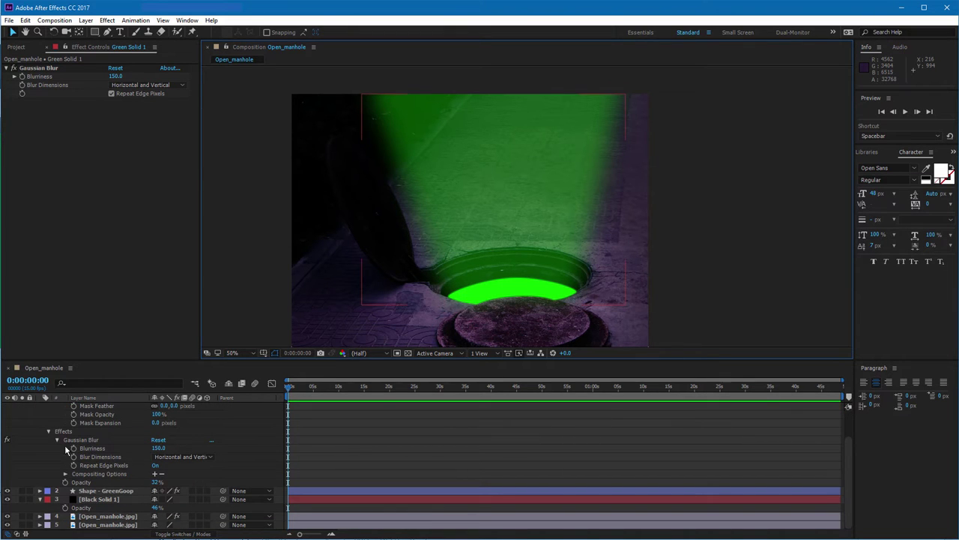
scroll(96, 440, up, 2)
click(103, 407)
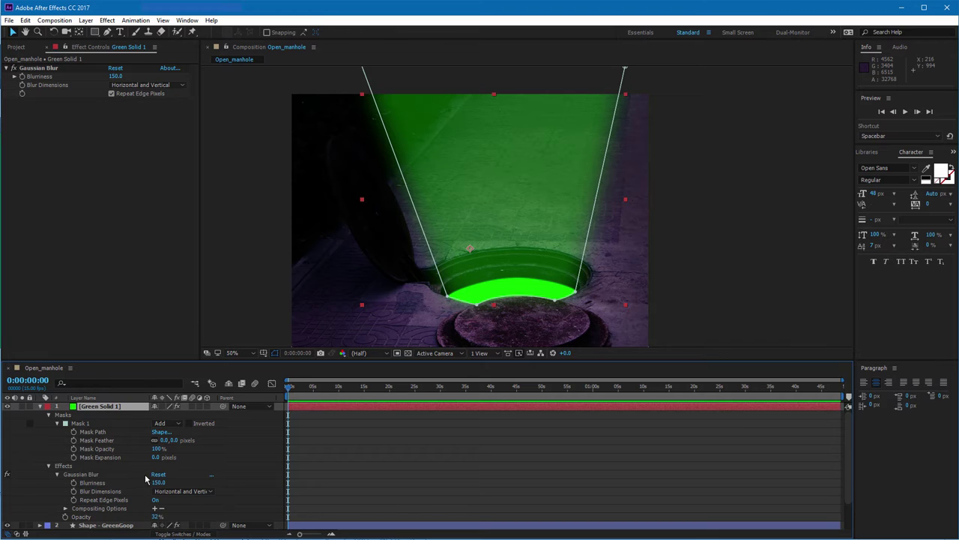
Raise Green Solid 1's opacity to 78% and collapse its mask and effect properties
click(92, 516)
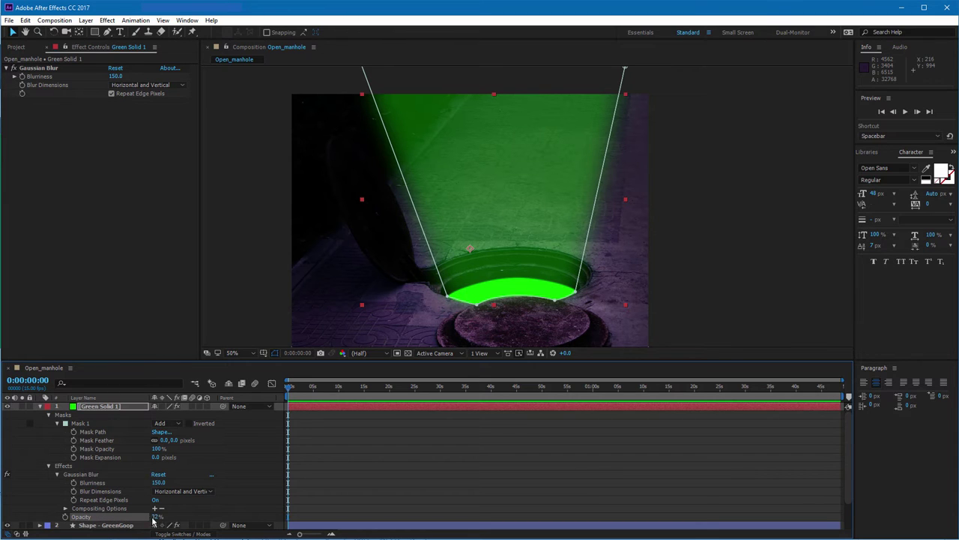
drag(155, 517, 173, 516)
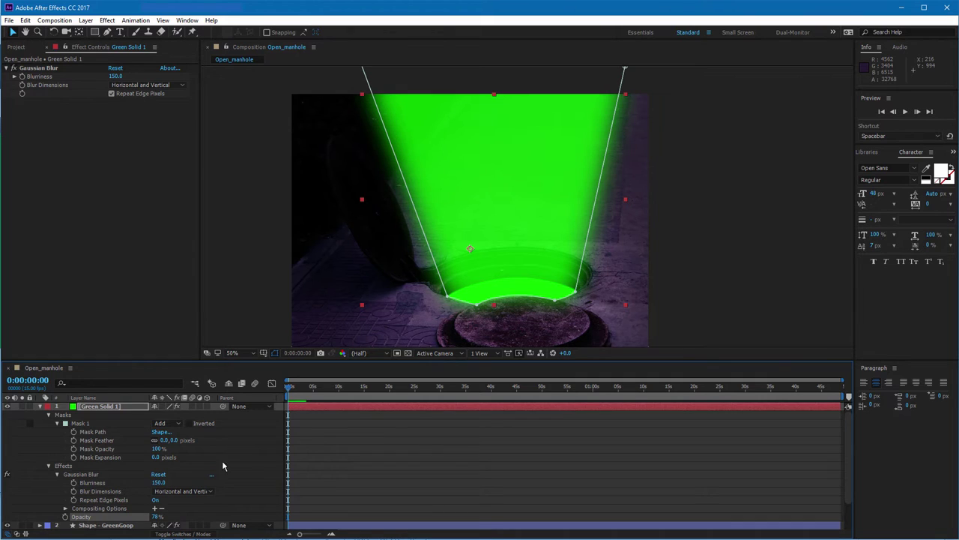
click(722, 289)
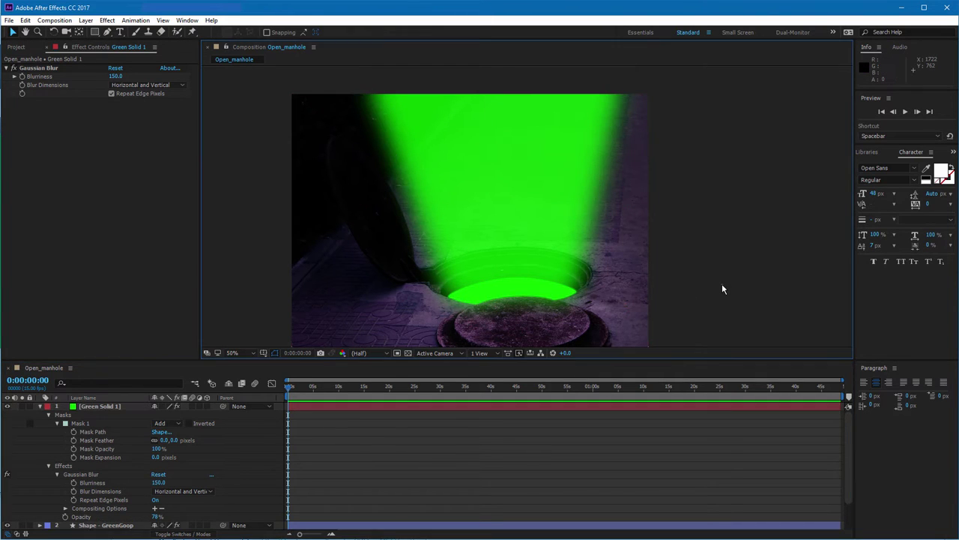
click(529, 298)
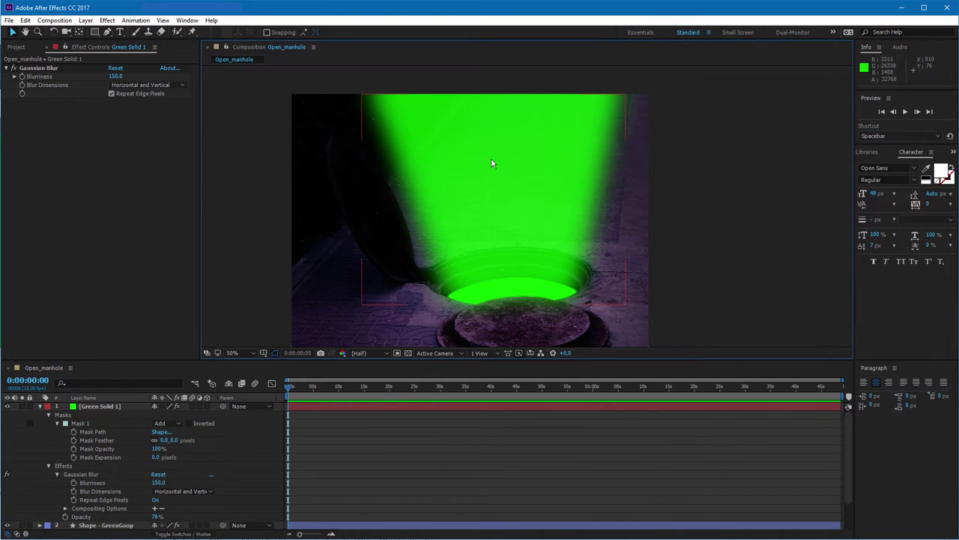
click(94, 406)
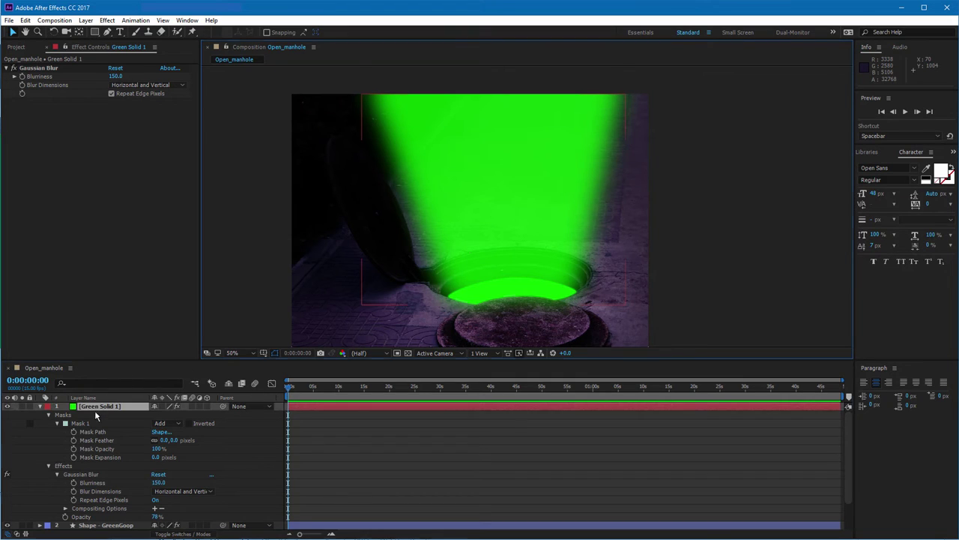
click(40, 406)
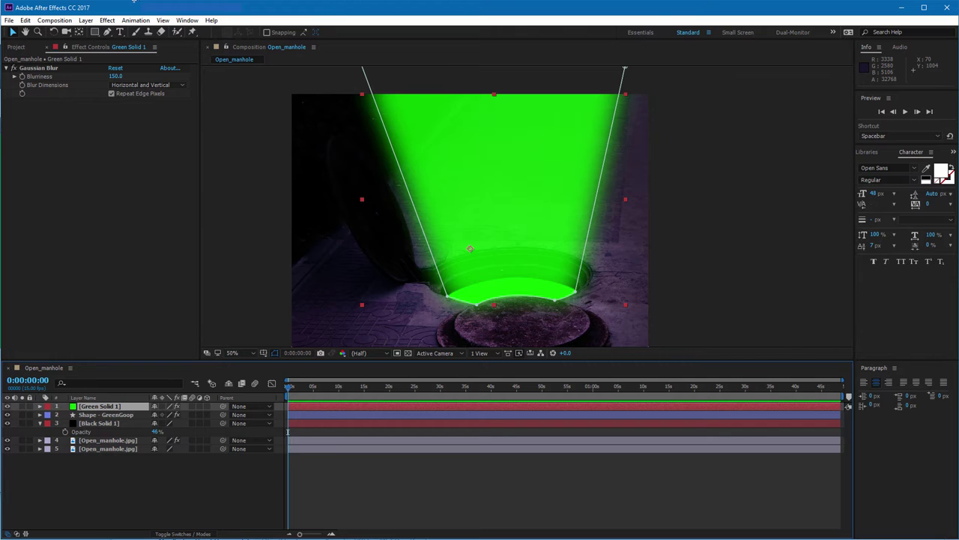
Create a 1428×1236 solid named Yellow Solid 1 in colour FFF600
click(86, 20)
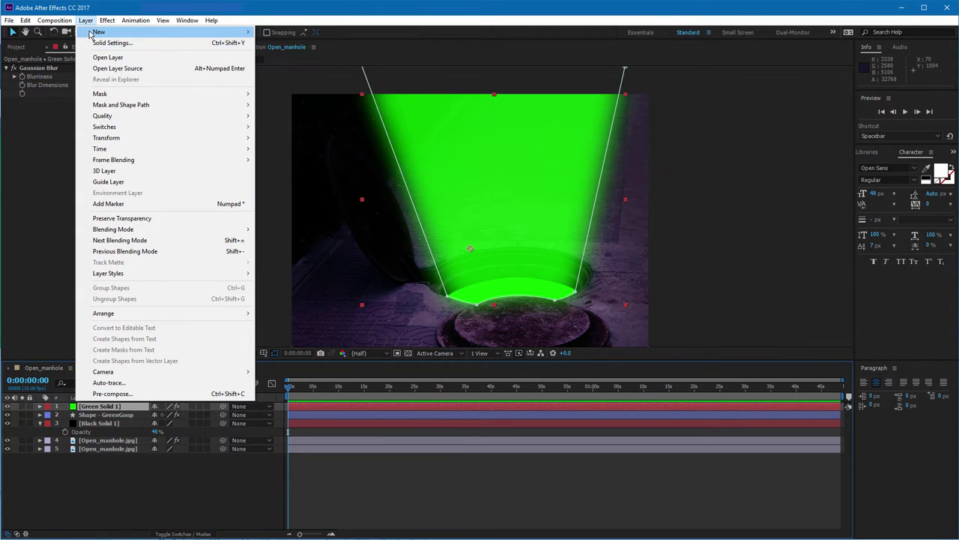
mouse_move(96, 31)
click(278, 42)
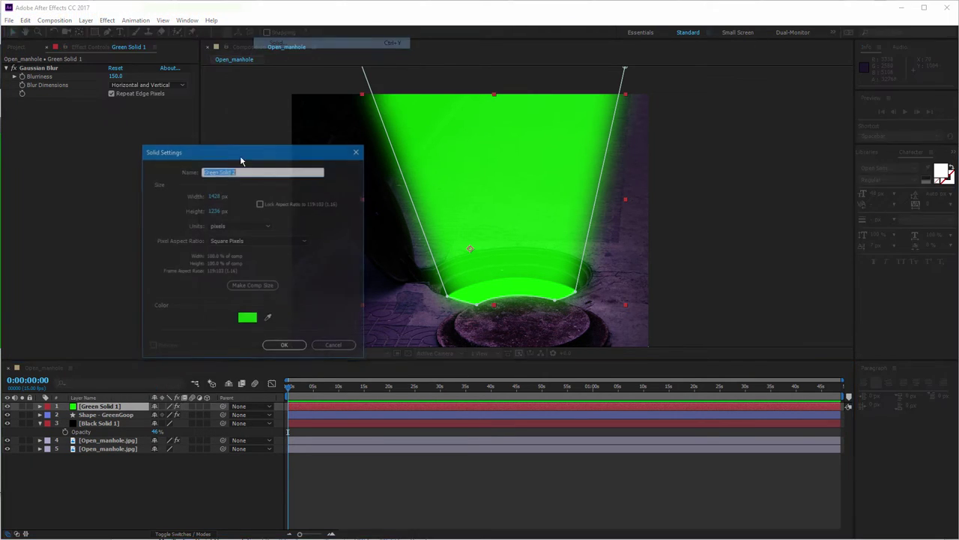
click(247, 317)
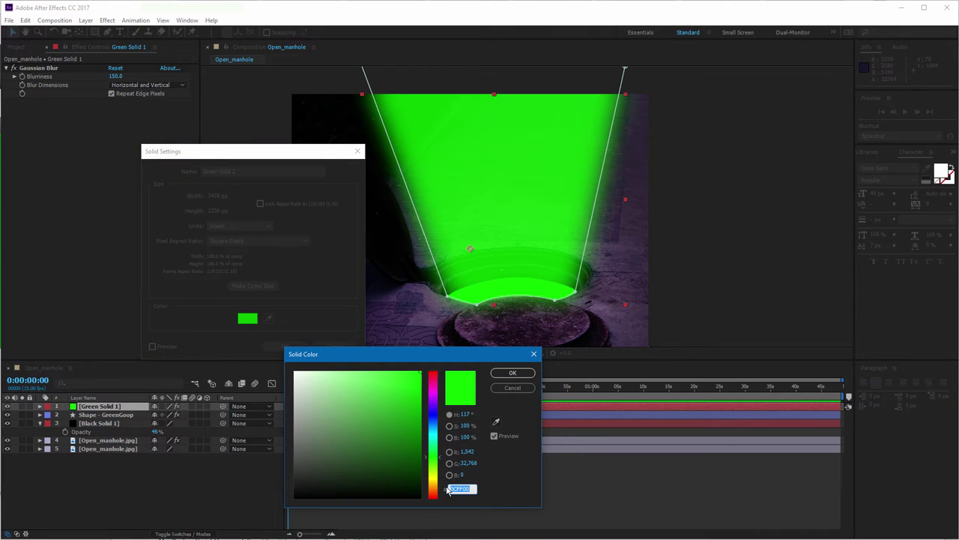
text(FFF600)
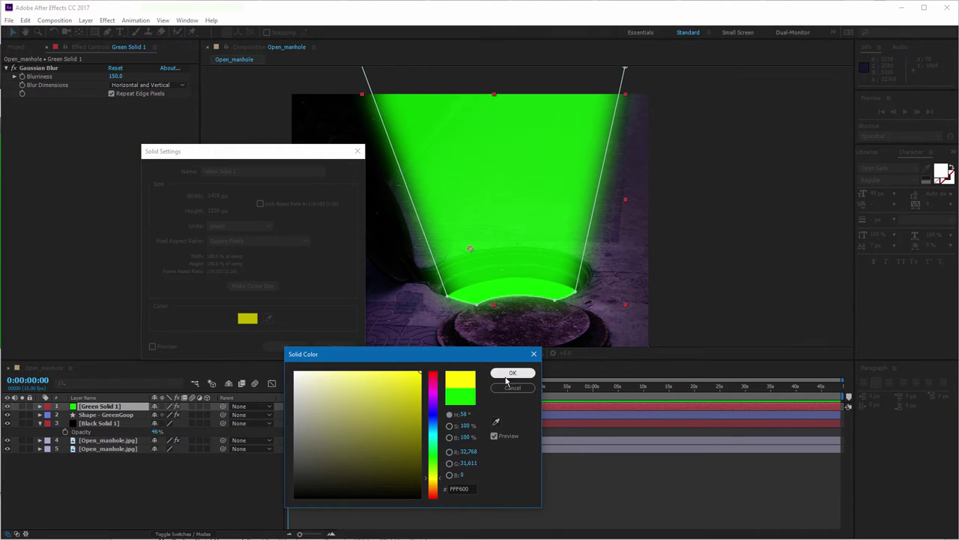
click(512, 372)
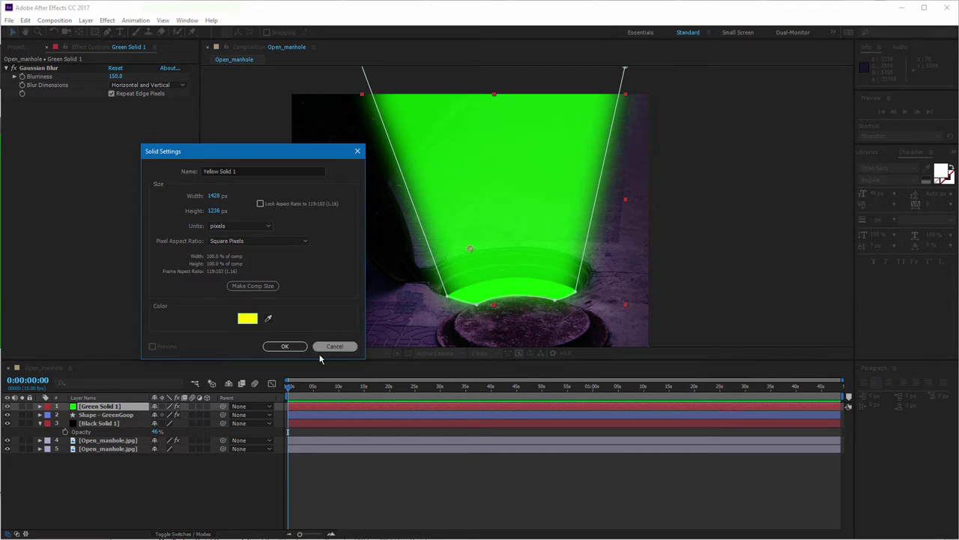
click(285, 345)
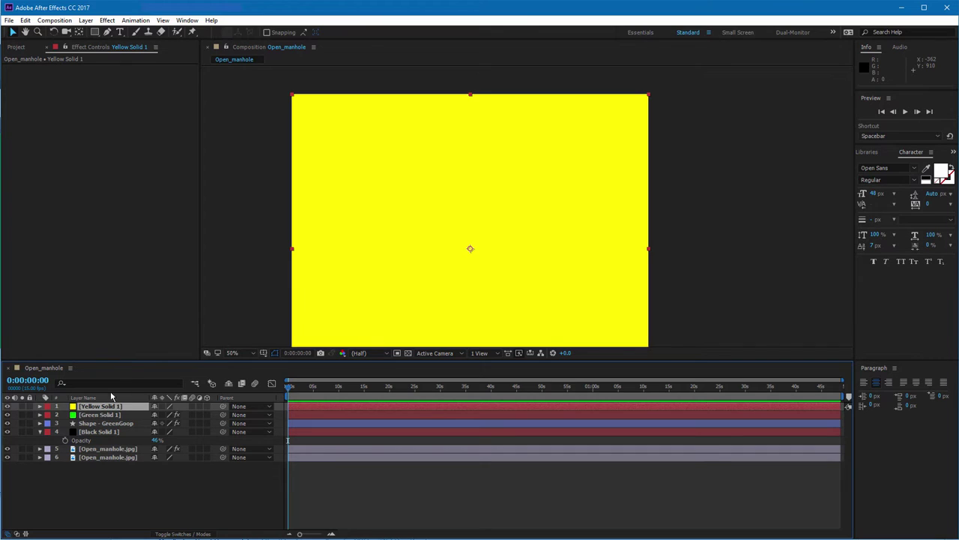
Apply a Generate > Gradient Ramp effect to Yellow Solid 1
click(457, 178)
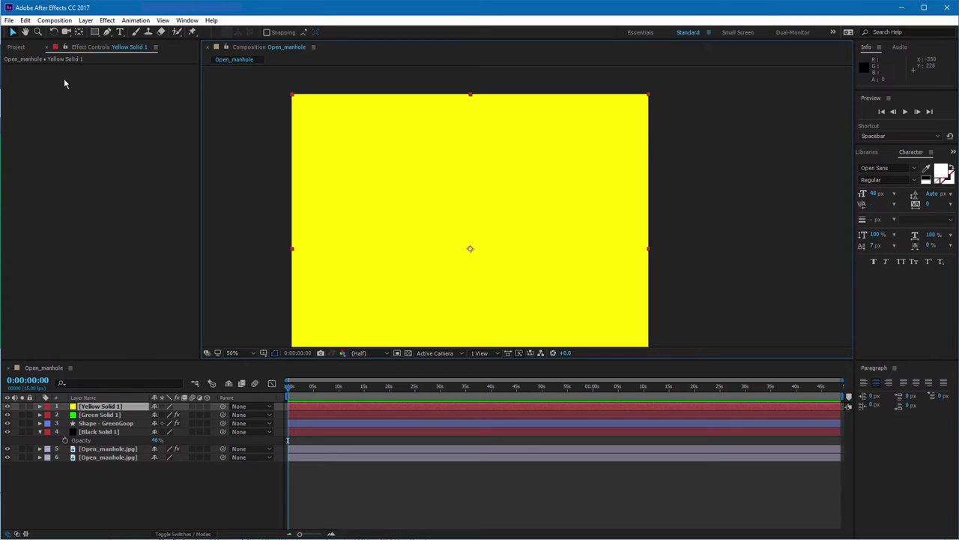
right_click(70, 127)
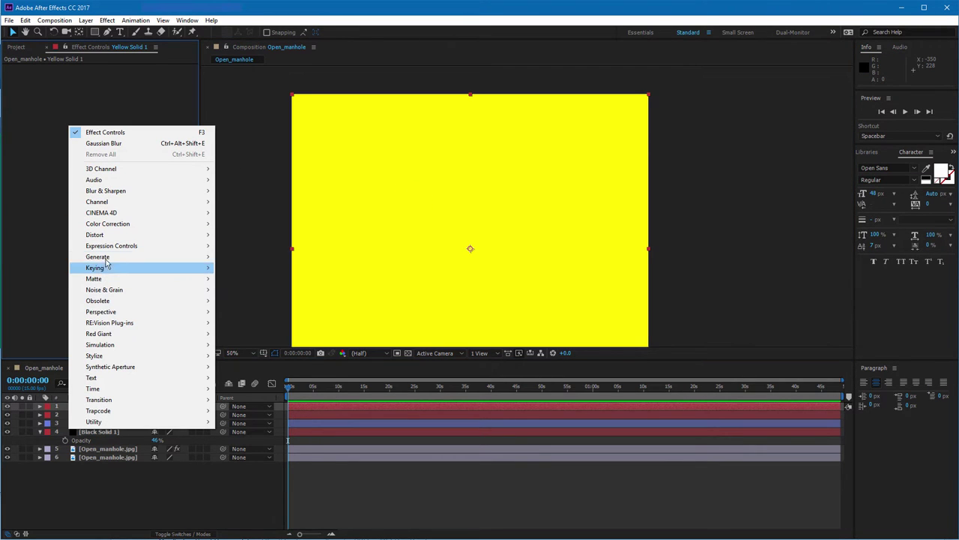
mouse_move(101, 256)
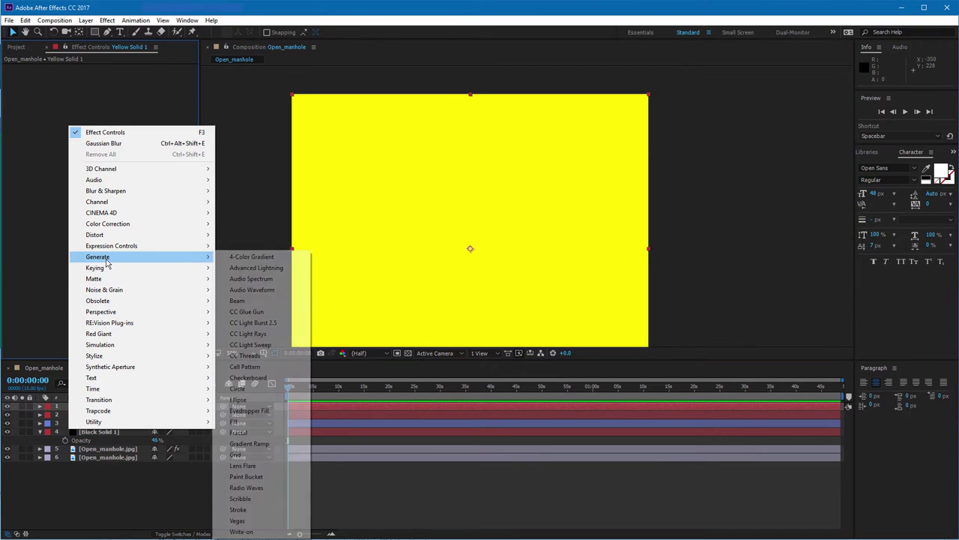
click(250, 444)
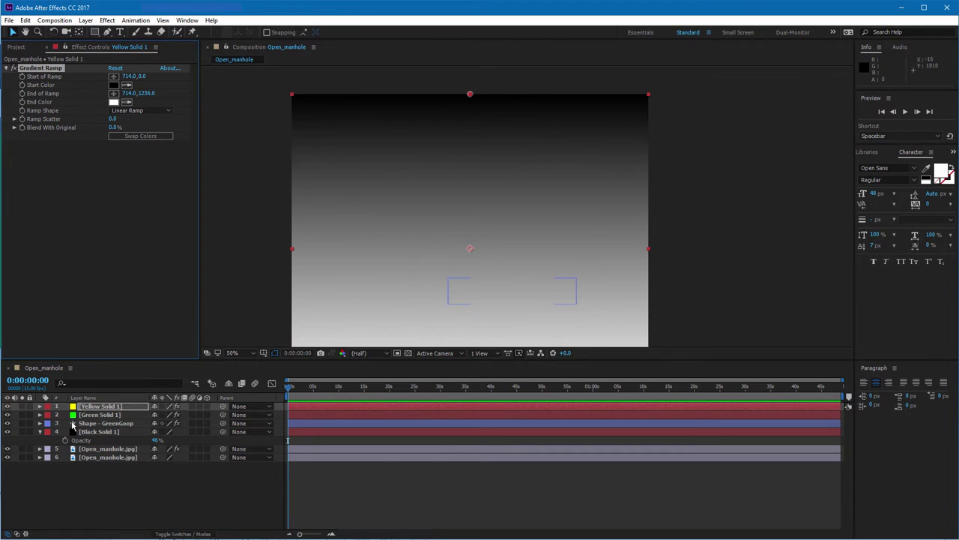
Set Green Solid 1's track matte to Luma Matte "[Yellow Solid 1]"
click(98, 415)
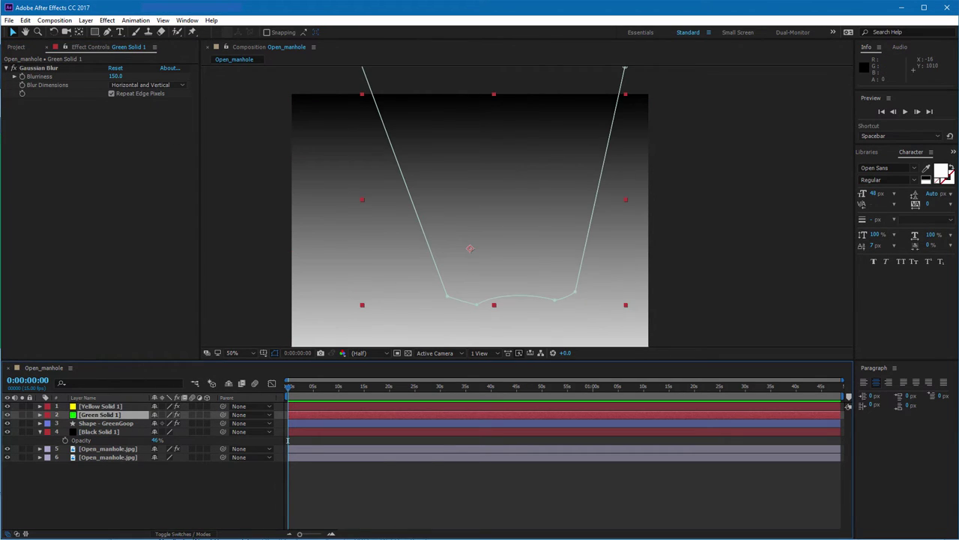
click(201, 533)
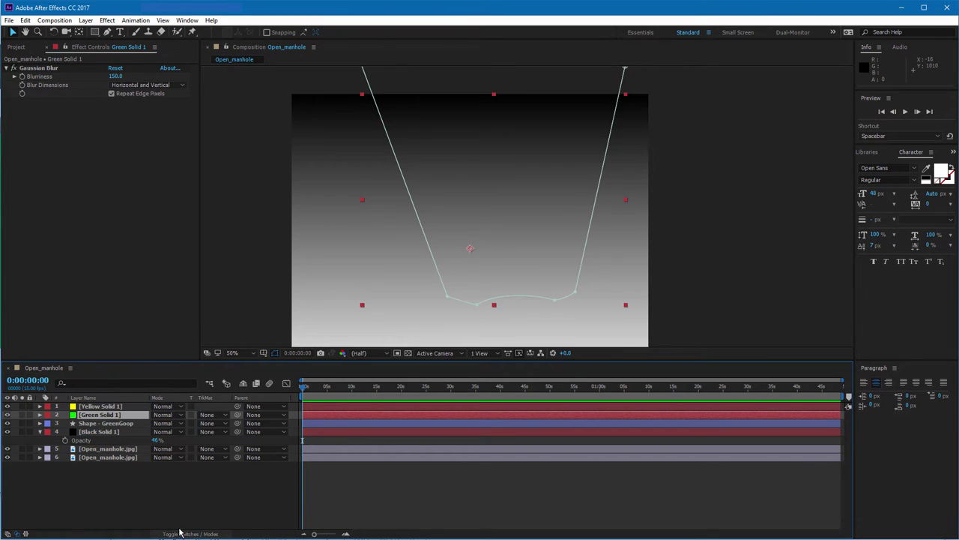
click(103, 406)
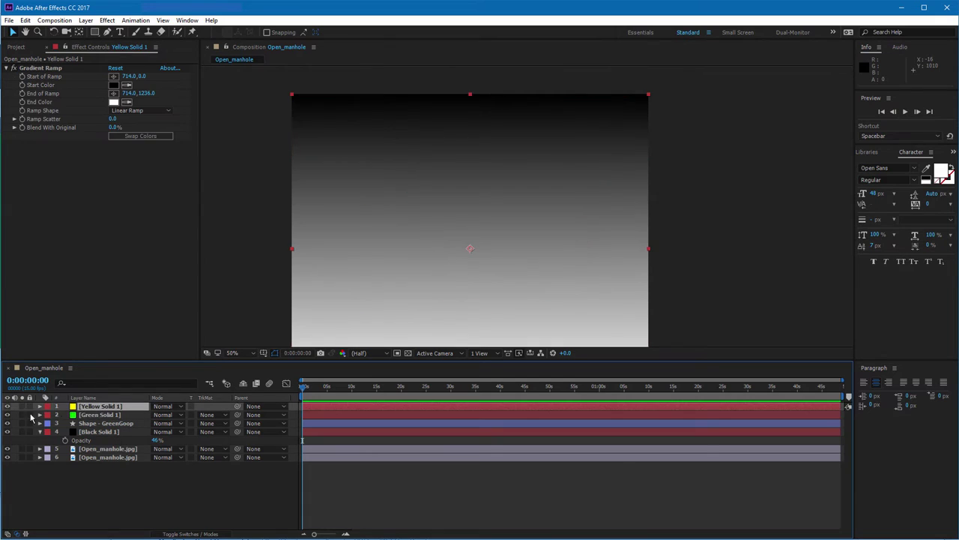
click(102, 415)
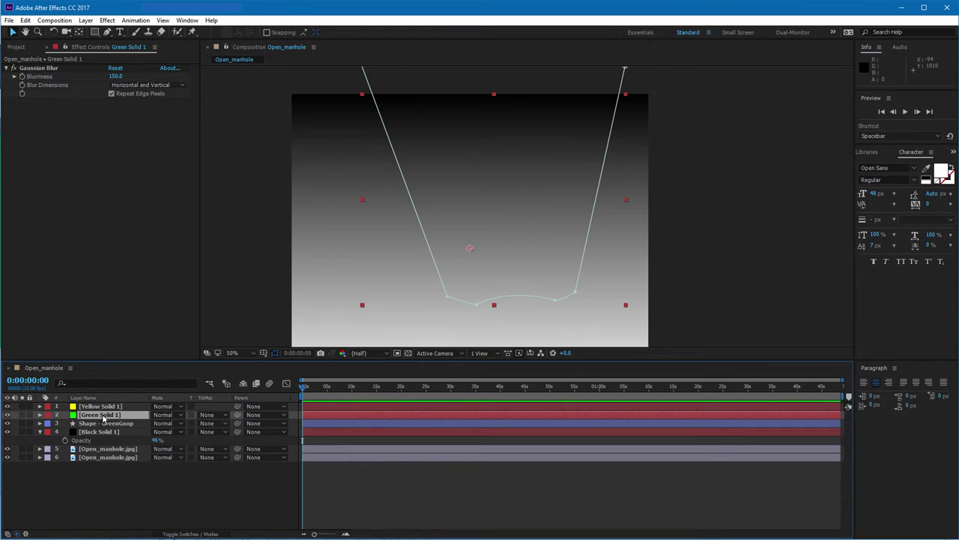
click(227, 417)
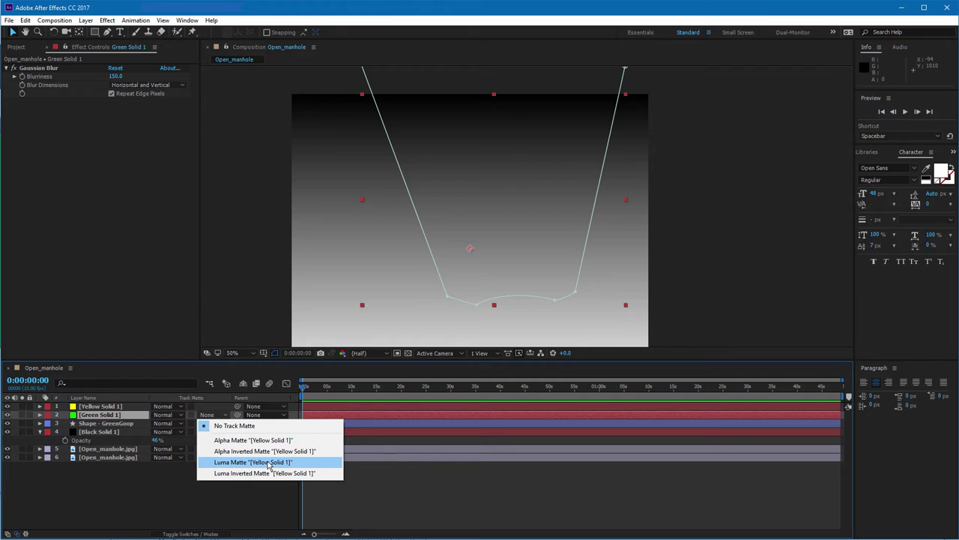
click(268, 462)
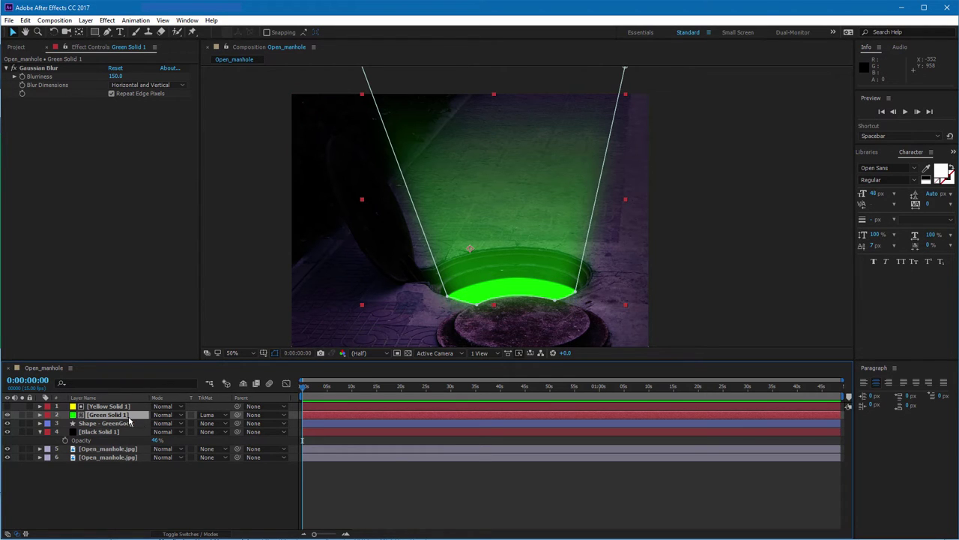
click(224, 417)
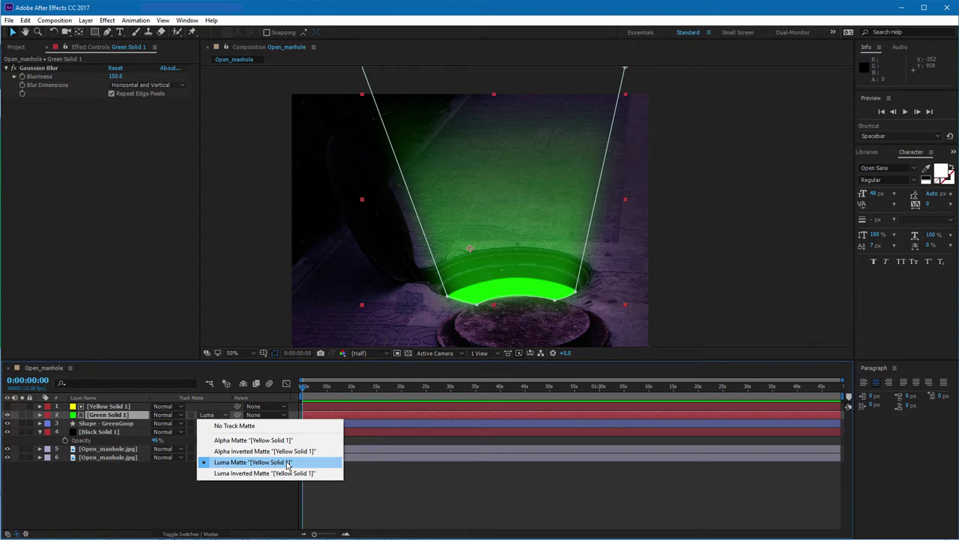
click(23, 410)
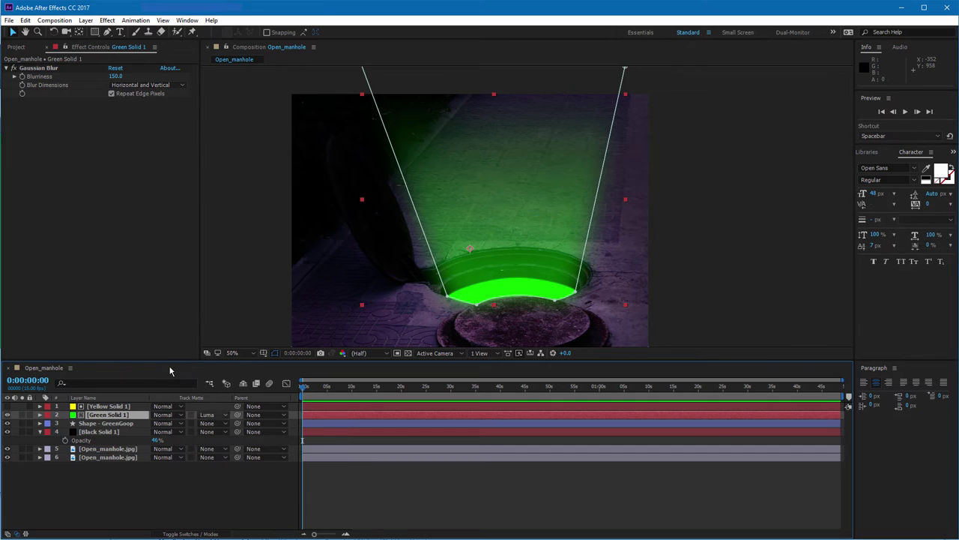
Move the Gradient Ramp's End of Ramp to 714, 813, toggling Yellow Solid 1's visibility to compare
click(9, 409)
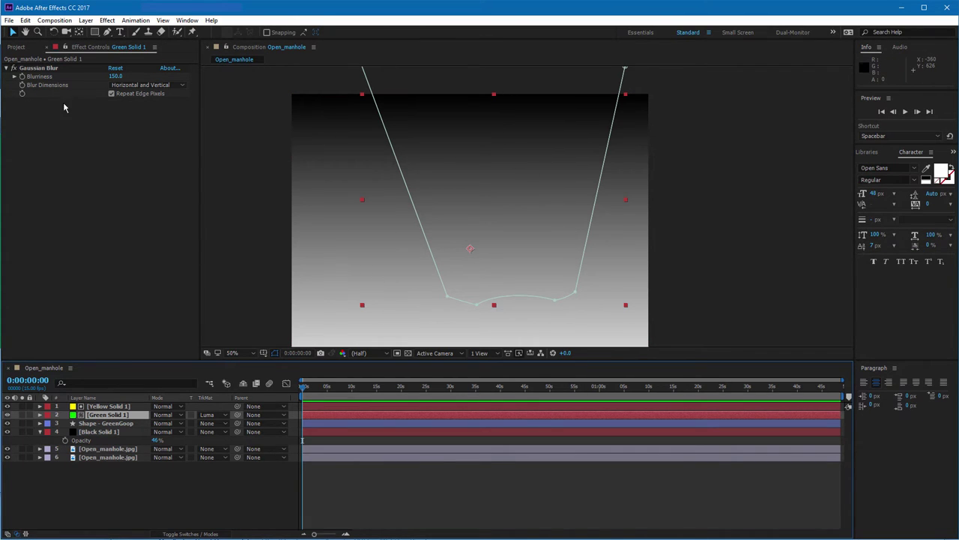
click(106, 405)
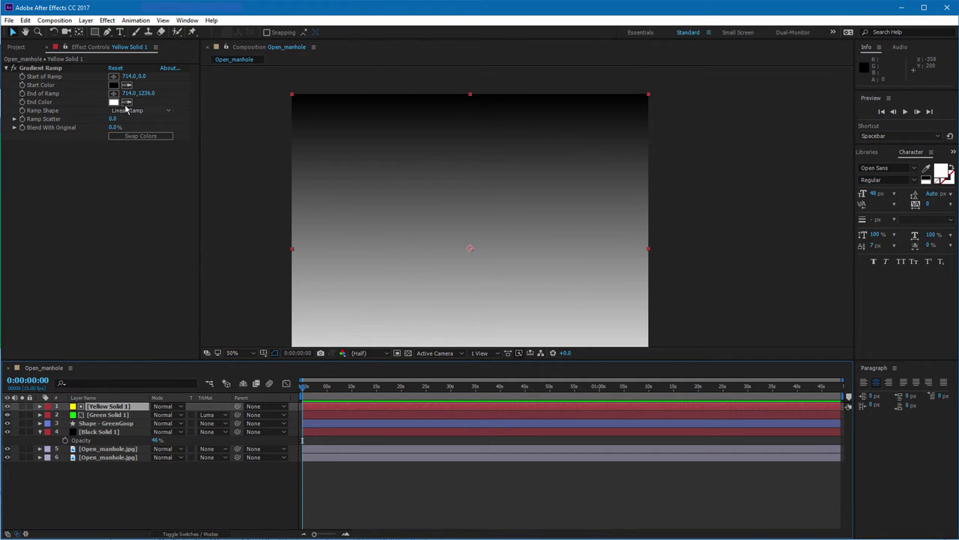
drag(147, 93, 120, 93)
drag(470, 297, 502, 290)
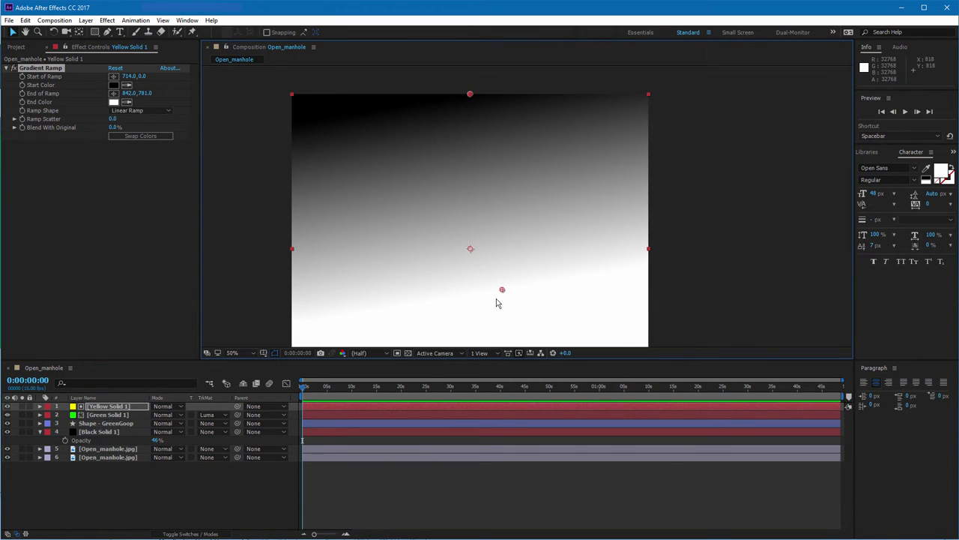
key(ctrl+z)
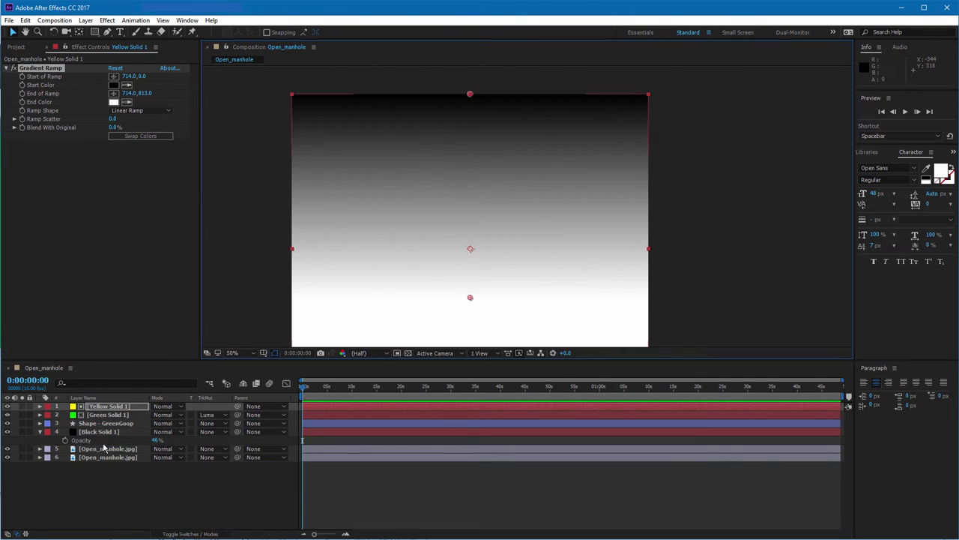
click(8, 406)
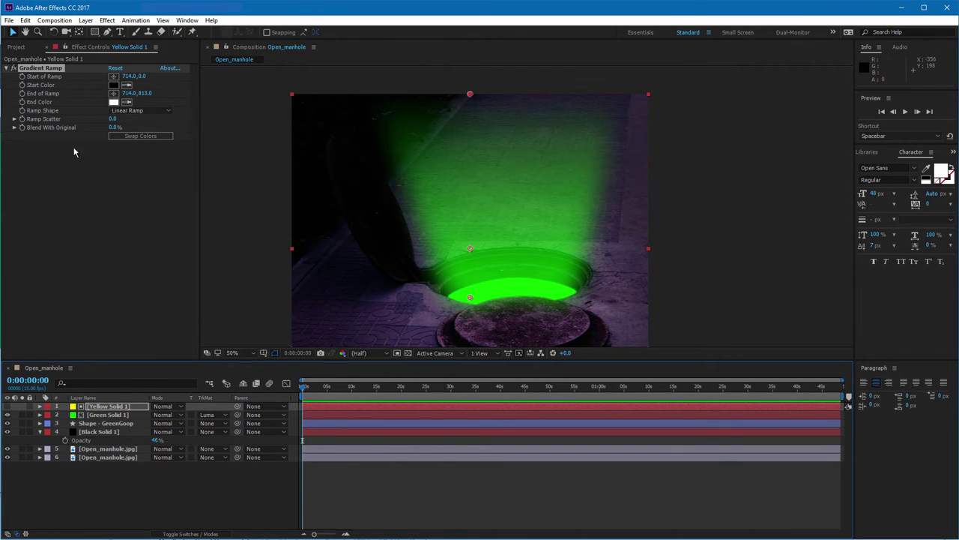
click(7, 406)
Change the gradient's Start Color to dark grey 2E2E2E and hide Yellow Solid 1
click(113, 85)
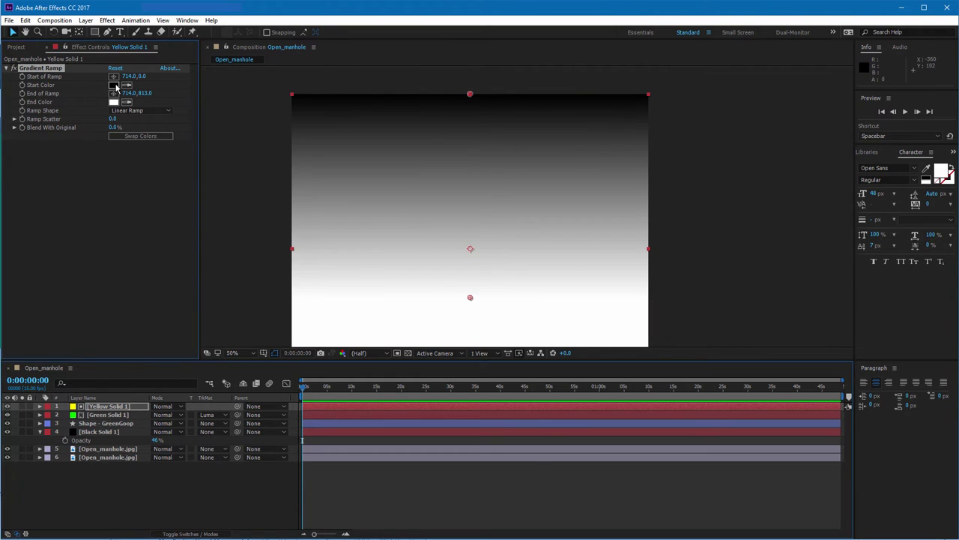
drag(313, 482, 275, 474)
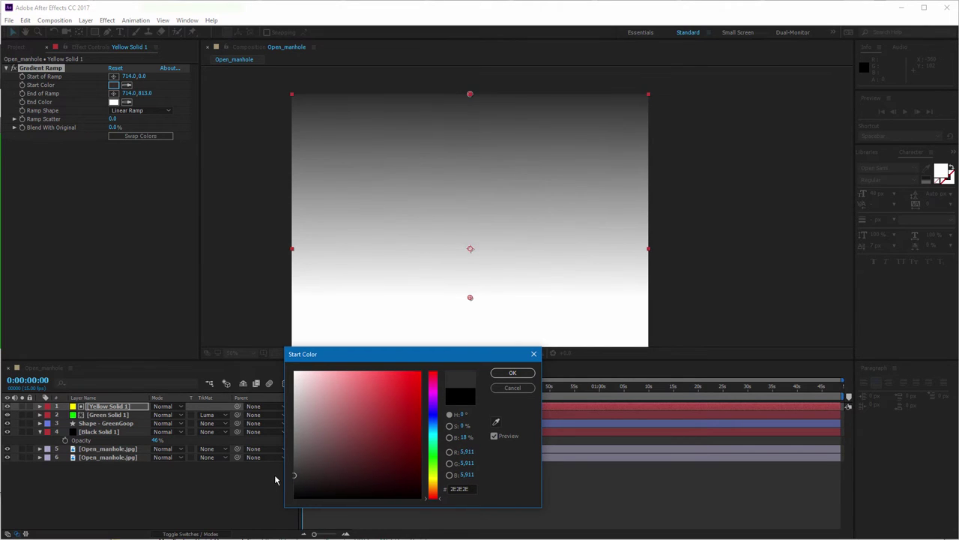
click(512, 374)
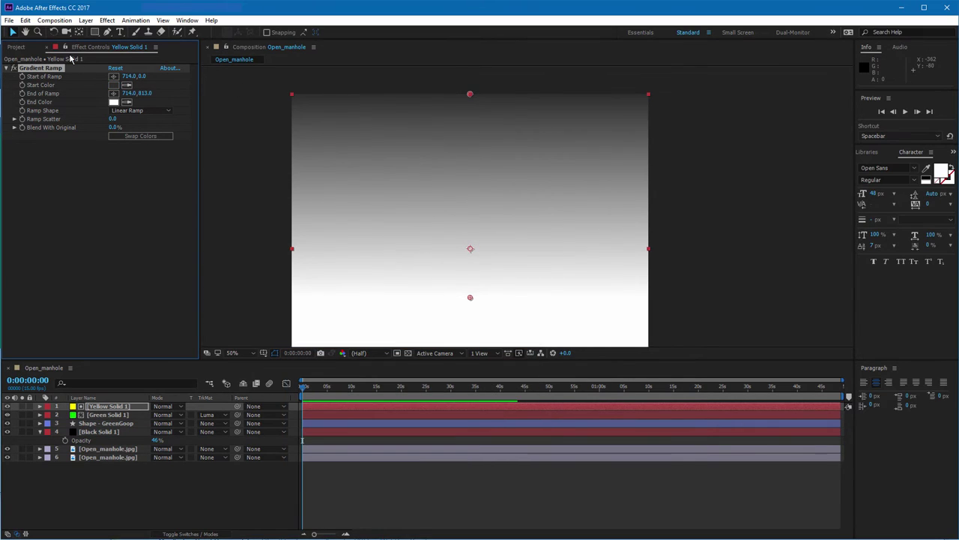
click(7, 406)
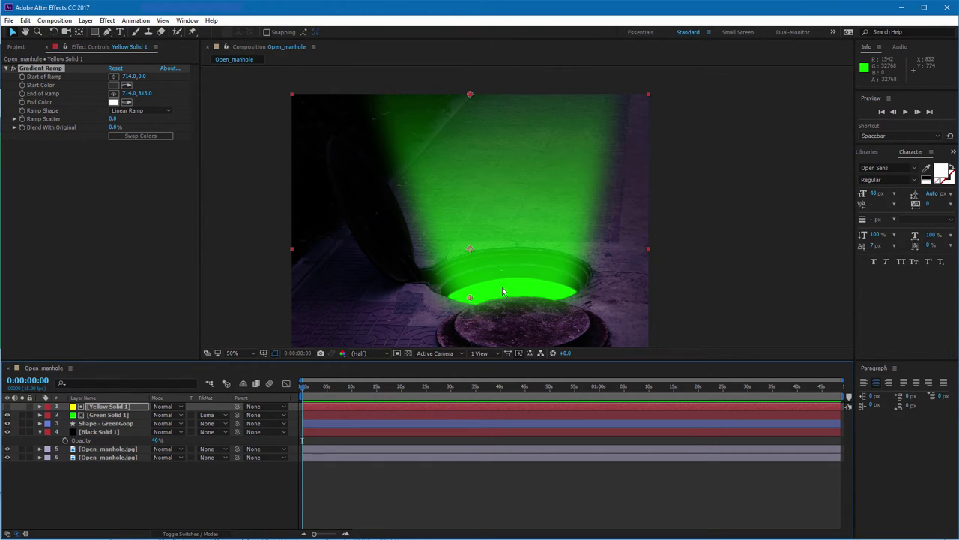
Deselect and reselect Yellow Solid 1 to review the beam fading upward
click(697, 277)
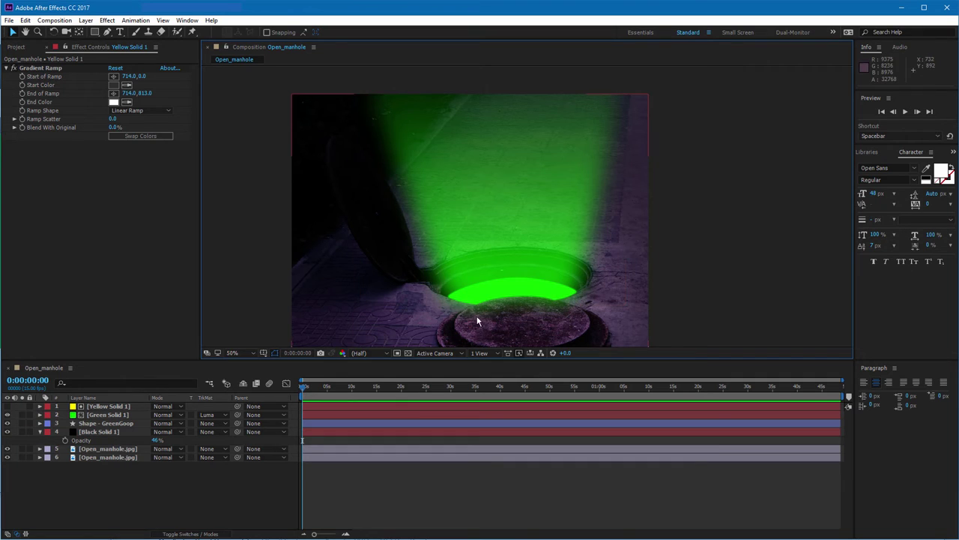
click(102, 405)
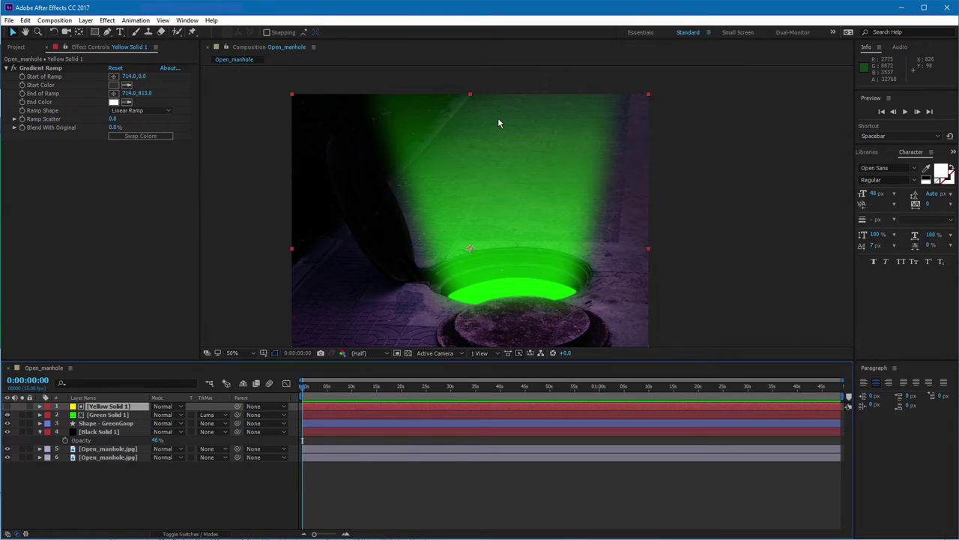
click(688, 190)
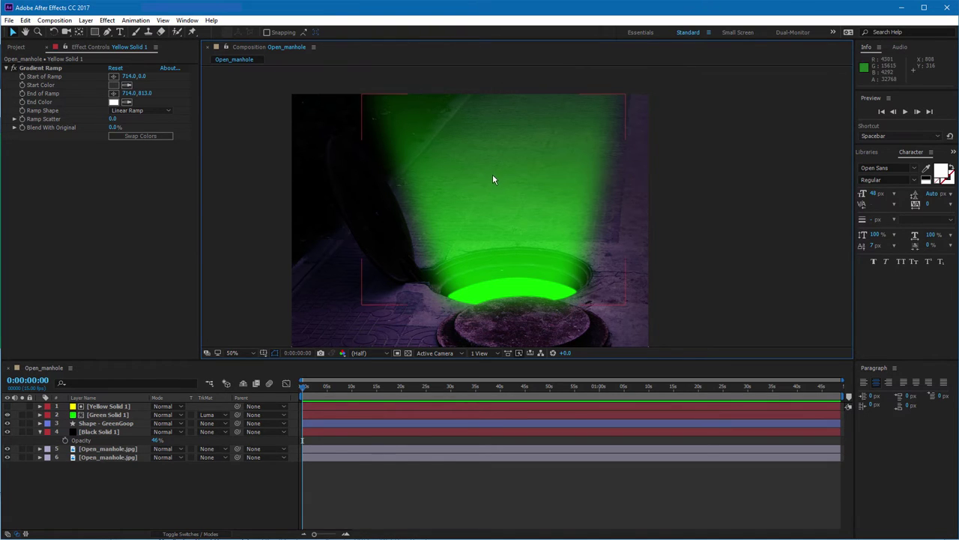
click(115, 408)
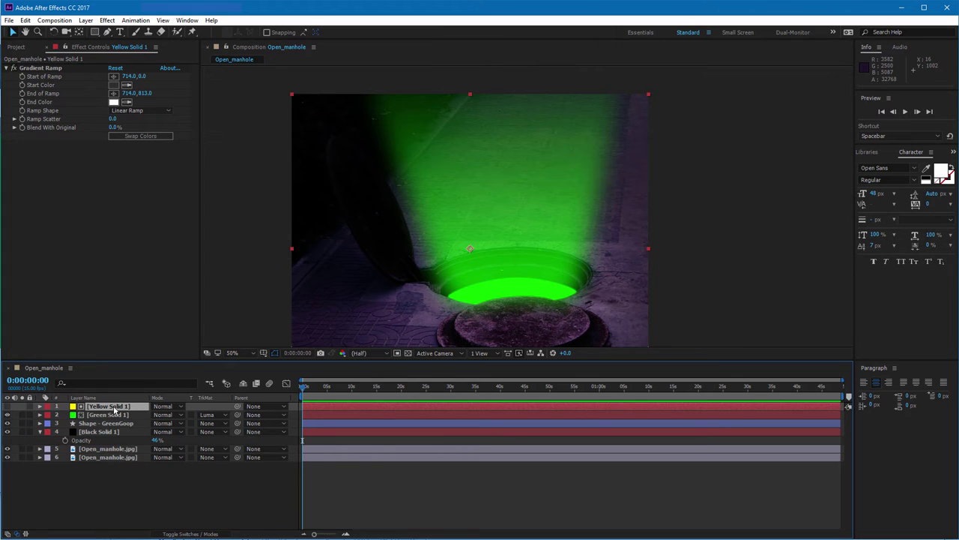
Add Black Solid 1 from the Solids folder to the composition as a new top layer
click(85, 21)
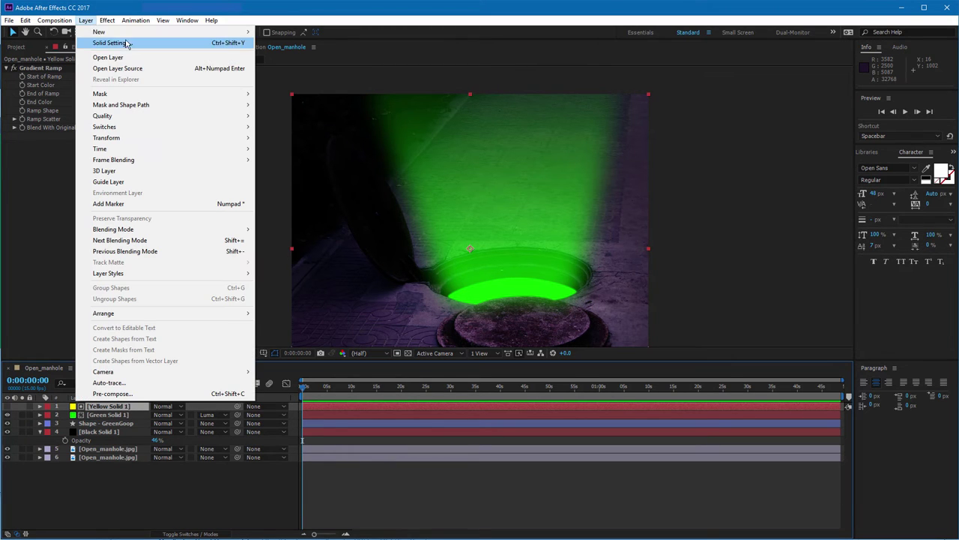
click(38, 177)
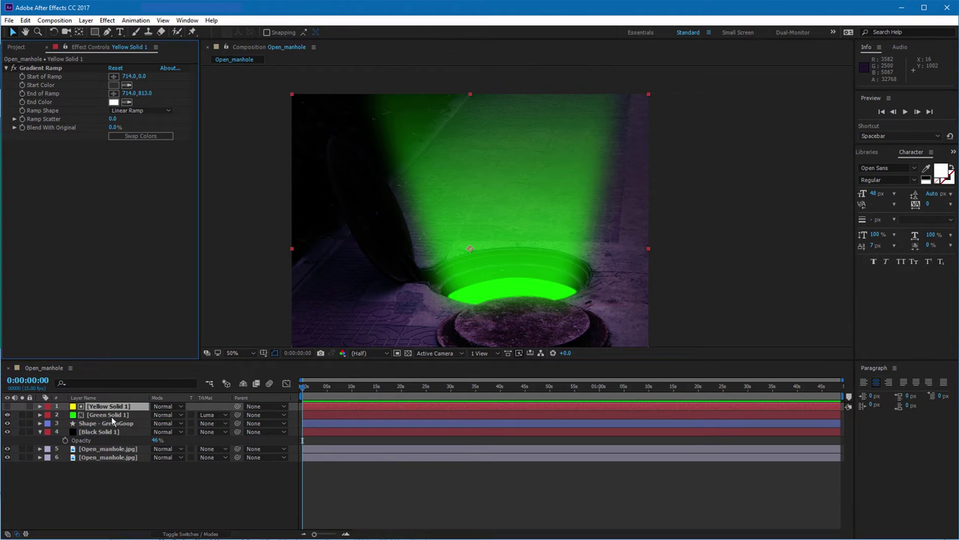
click(10, 48)
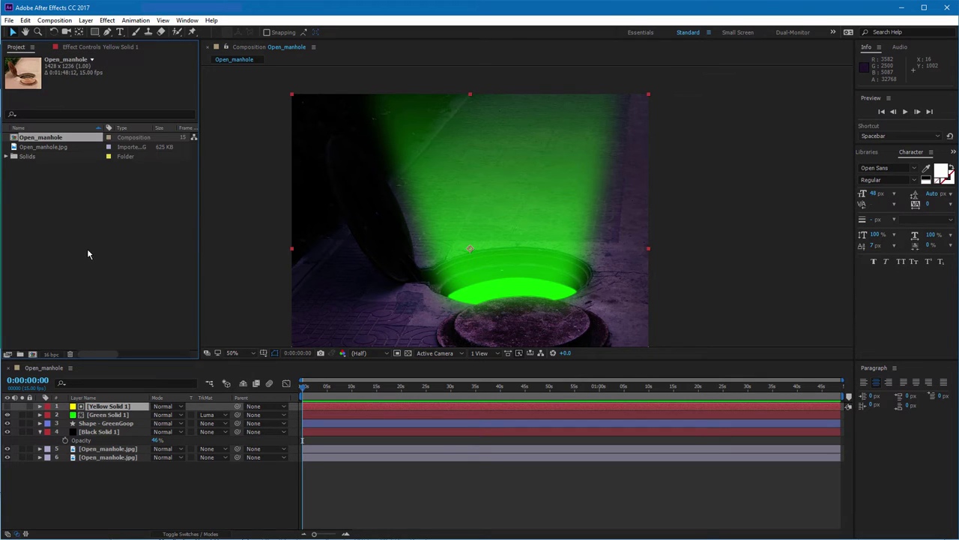
click(6, 156)
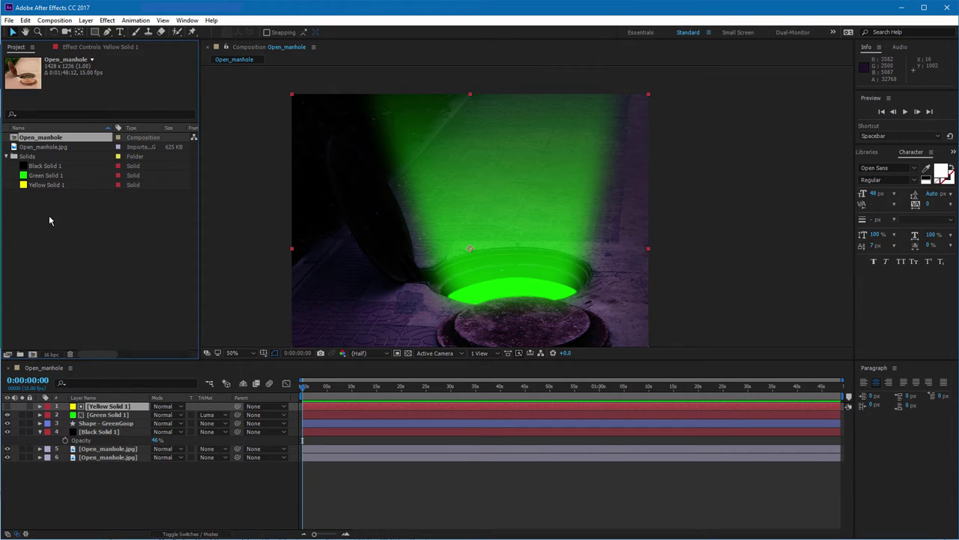
click(56, 167)
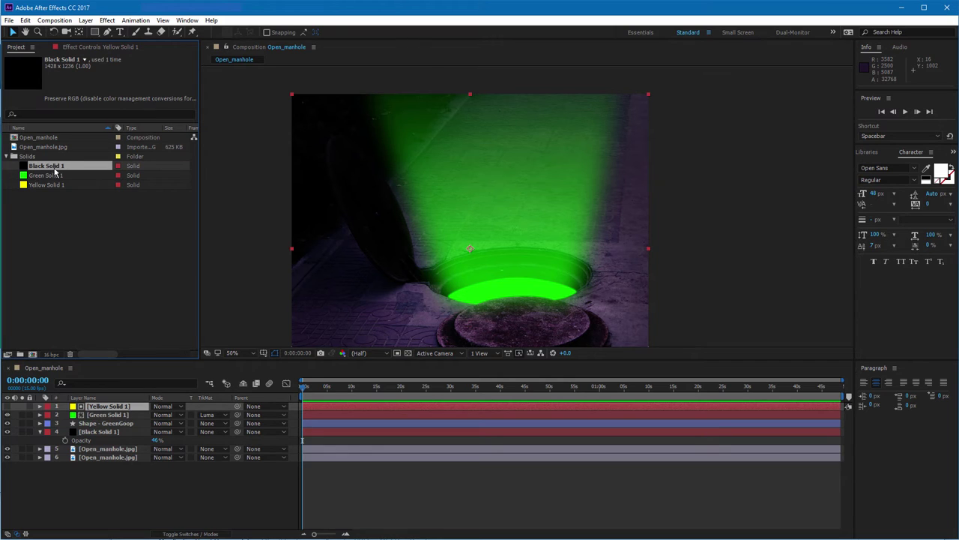
drag(54, 171, 106, 400)
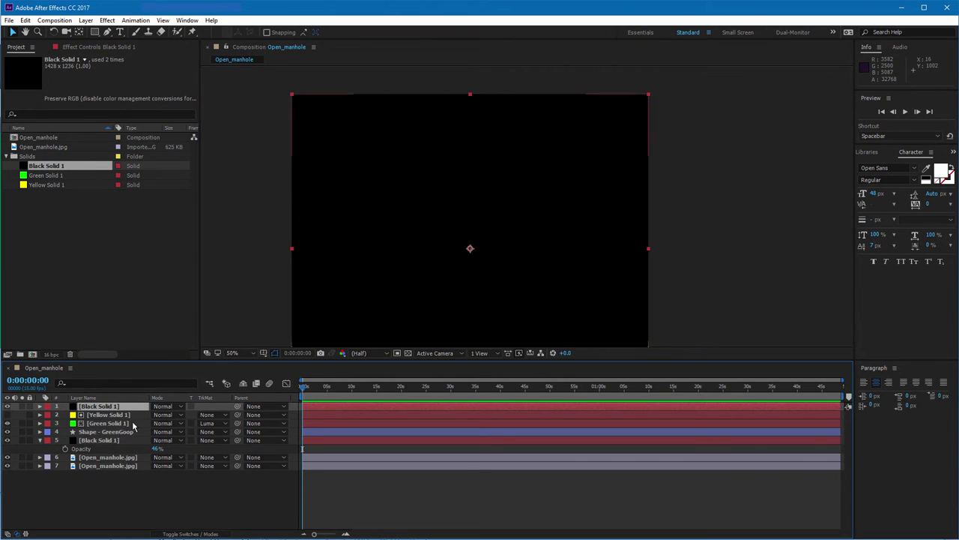
Rename the new layer to Smoke and show its effect settings
key(Return)
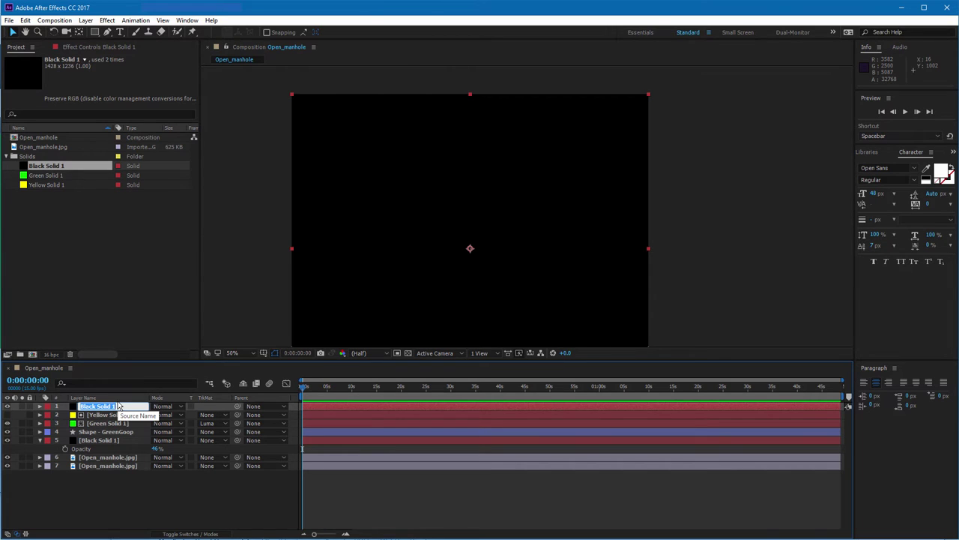
text(Smoke)
key(Return)
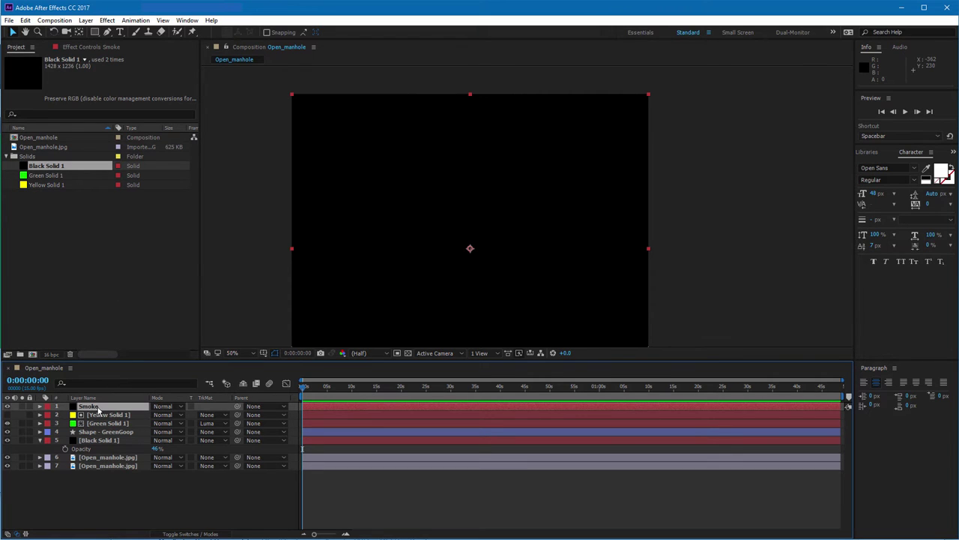
click(90, 47)
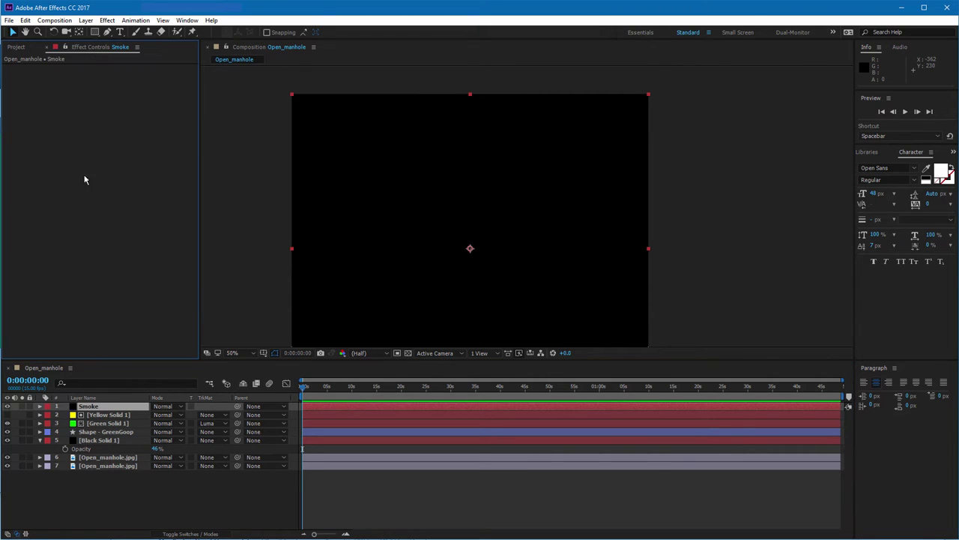
Apply Noise & Grain > Turbulent Noise to the Smoke layer
right_click(74, 147)
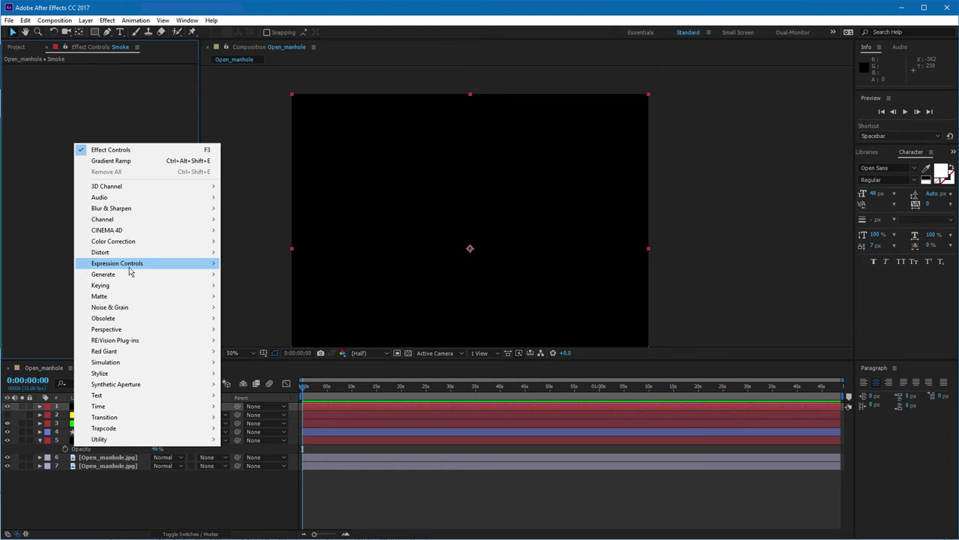
mouse_move(129, 269)
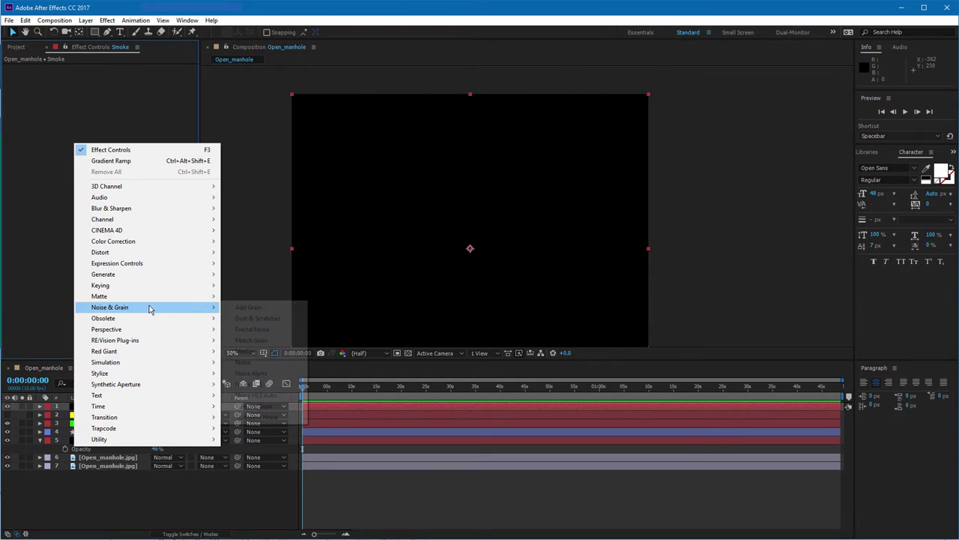
mouse_move(150, 309)
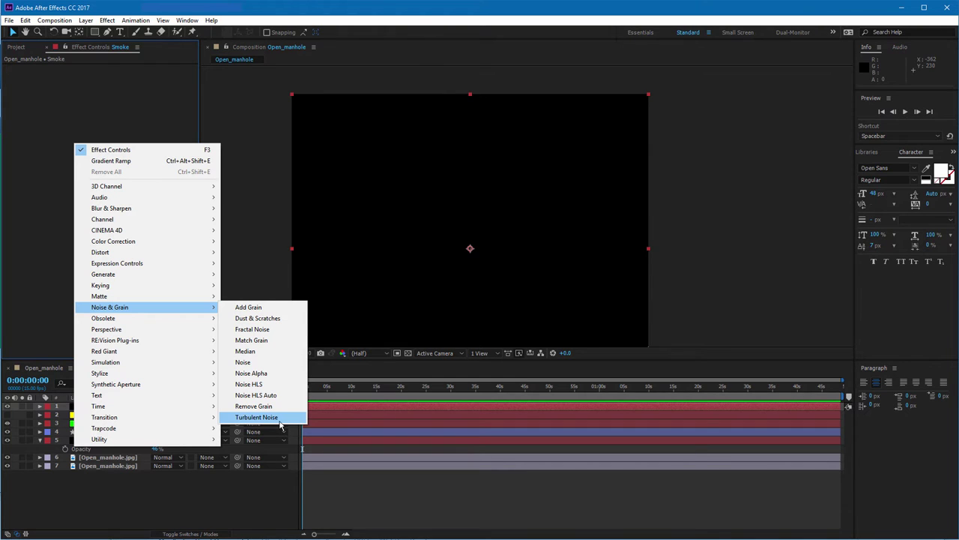
click(256, 417)
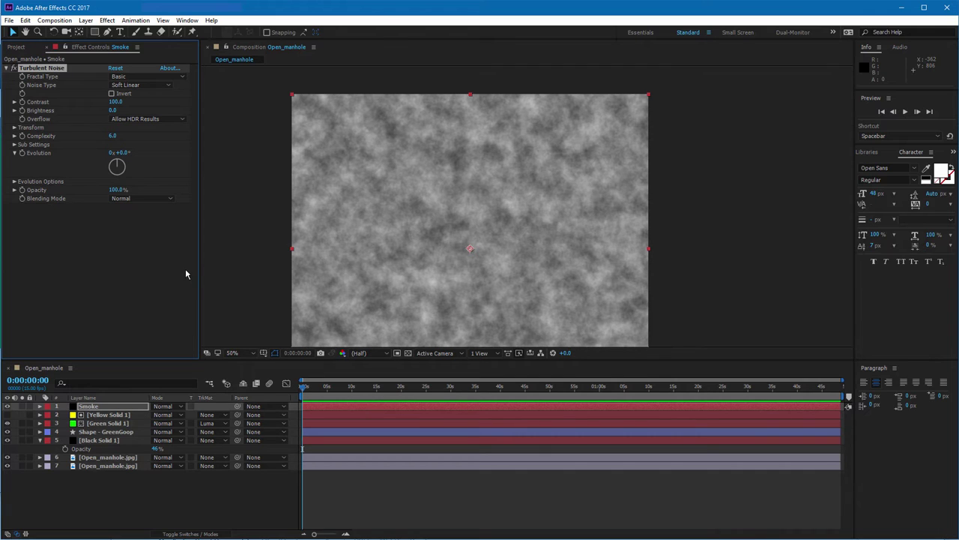
Try the Dynamic Progressive and Max fractal types, then settle on Turbulent Sharp
click(180, 80)
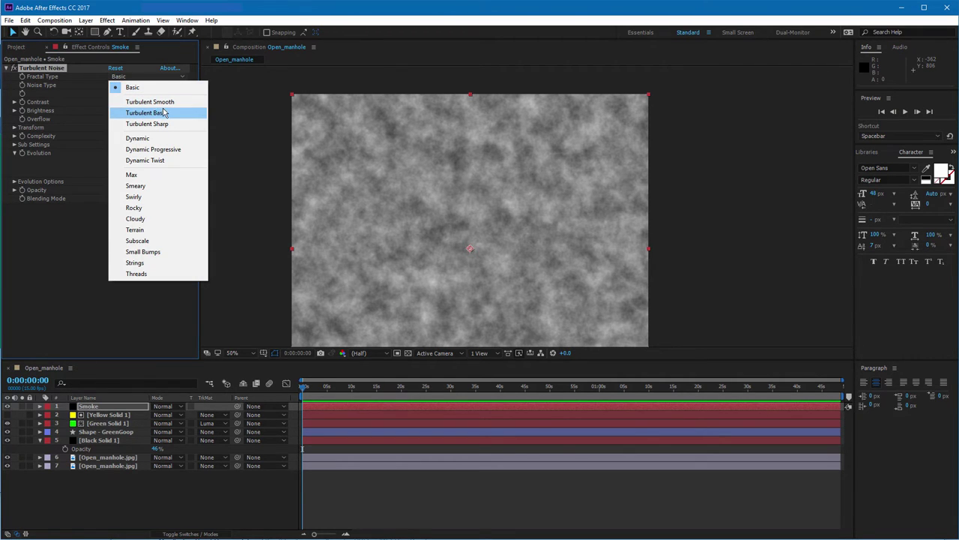
click(168, 125)
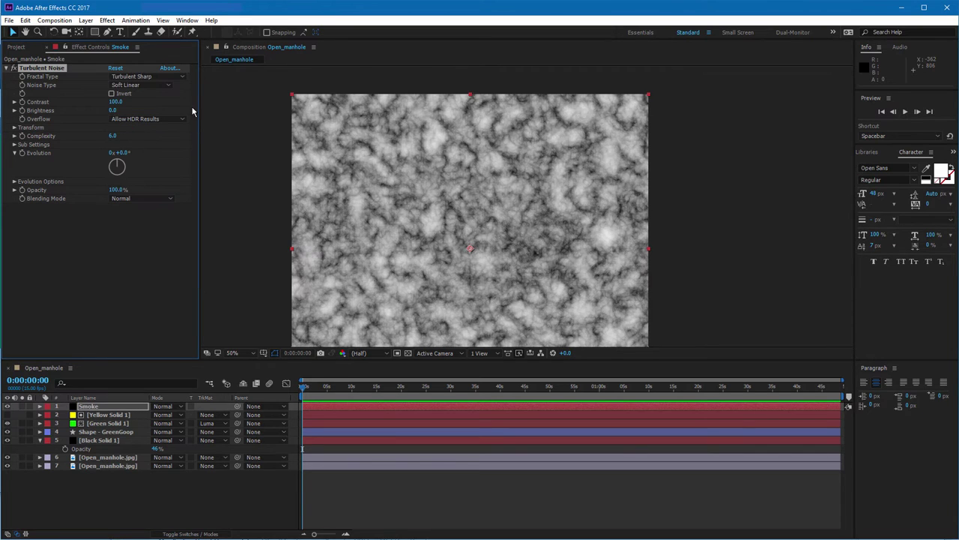
click(182, 78)
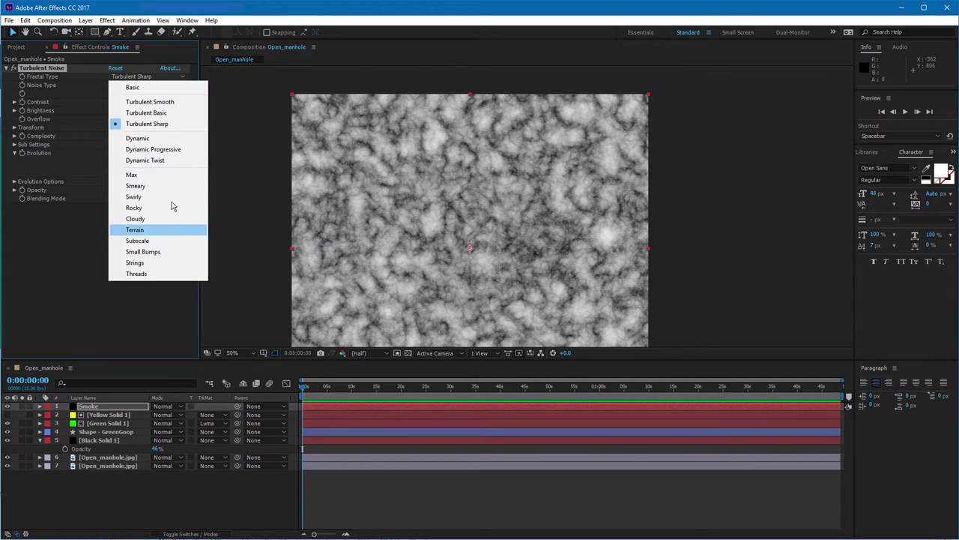
click(160, 150)
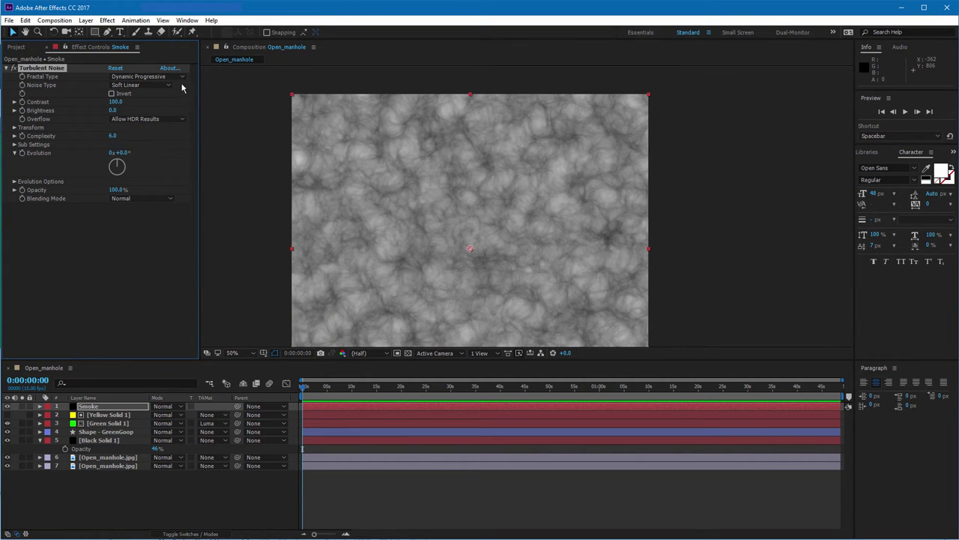
click(182, 77)
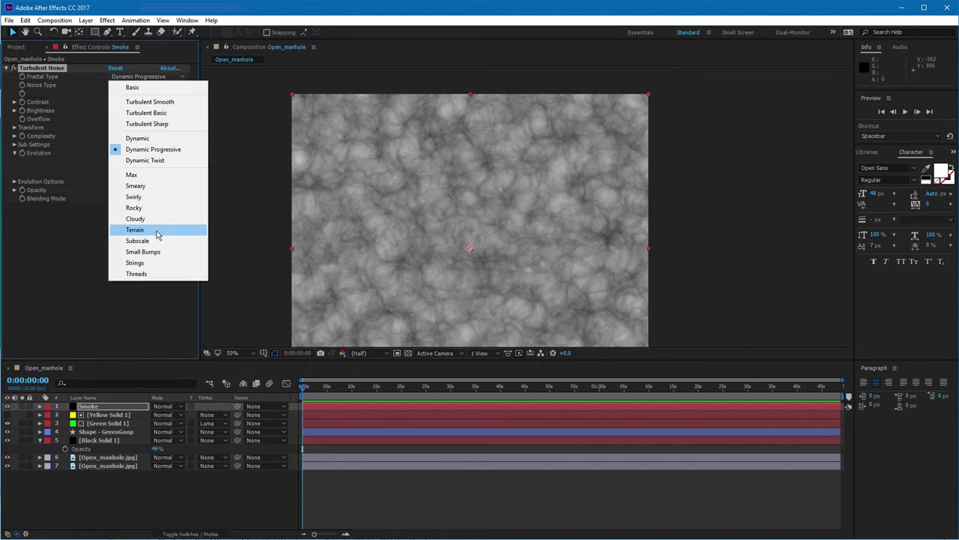
click(152, 177)
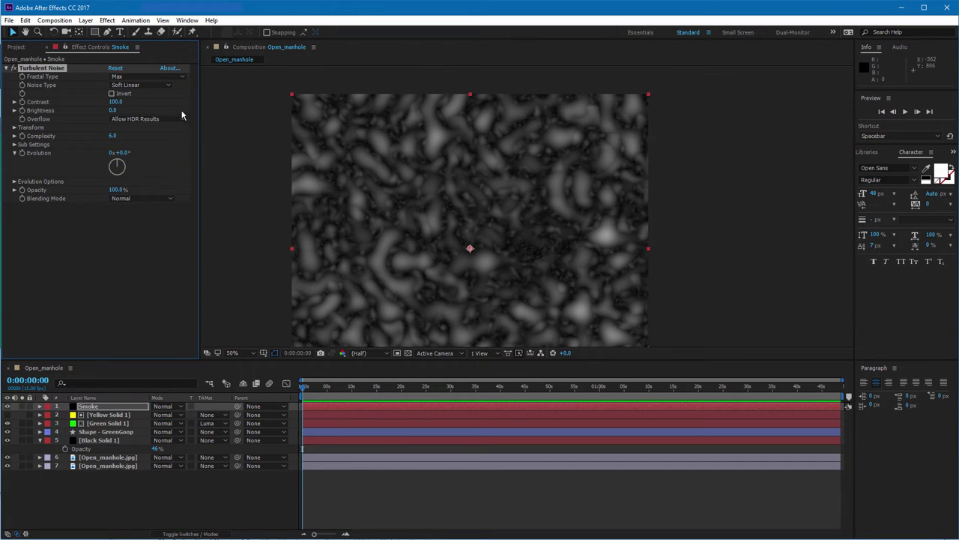
click(179, 78)
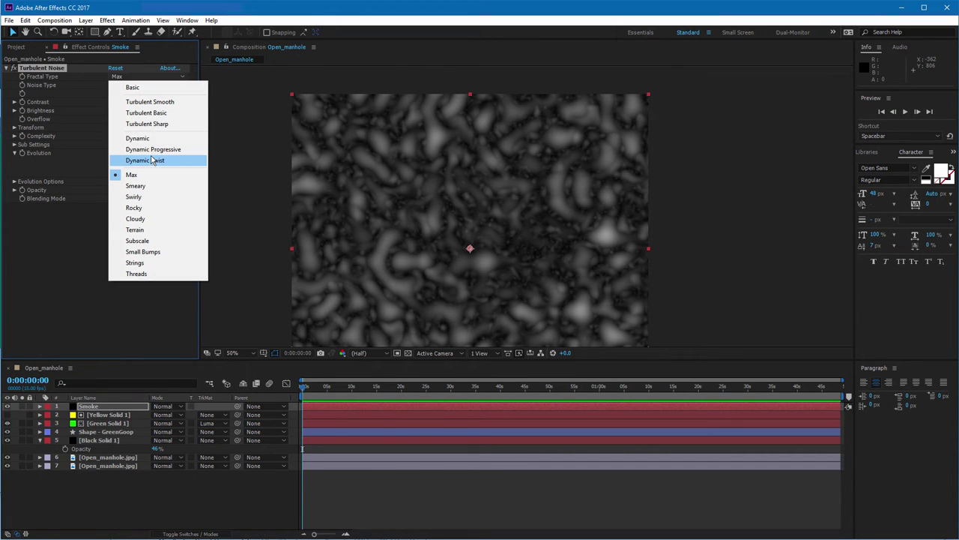
click(155, 125)
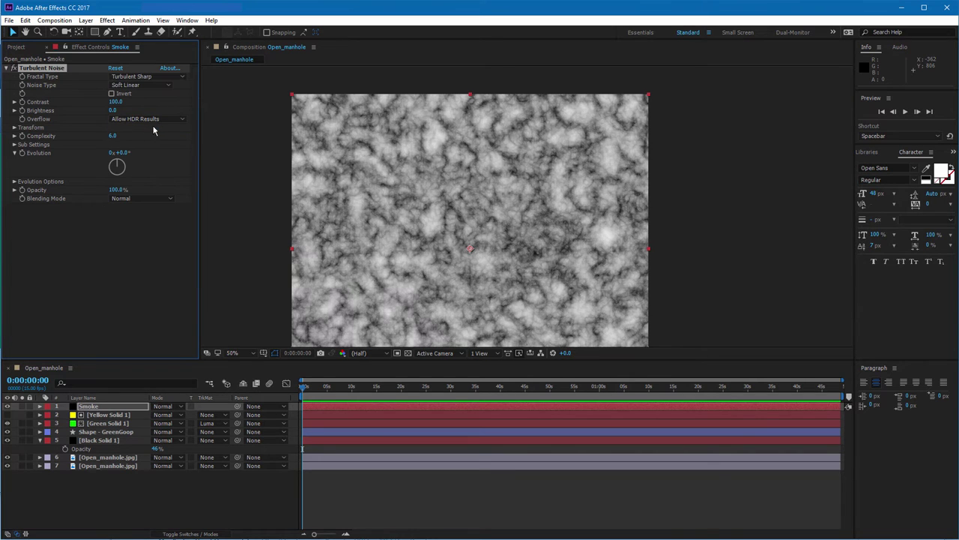
Lower the noise contrast to 74 and the transform scale to 77
mouse_move(115, 102)
mouse_down()
mouse_move(101, 109)
mouse_move(109, 105)
mouse_up()
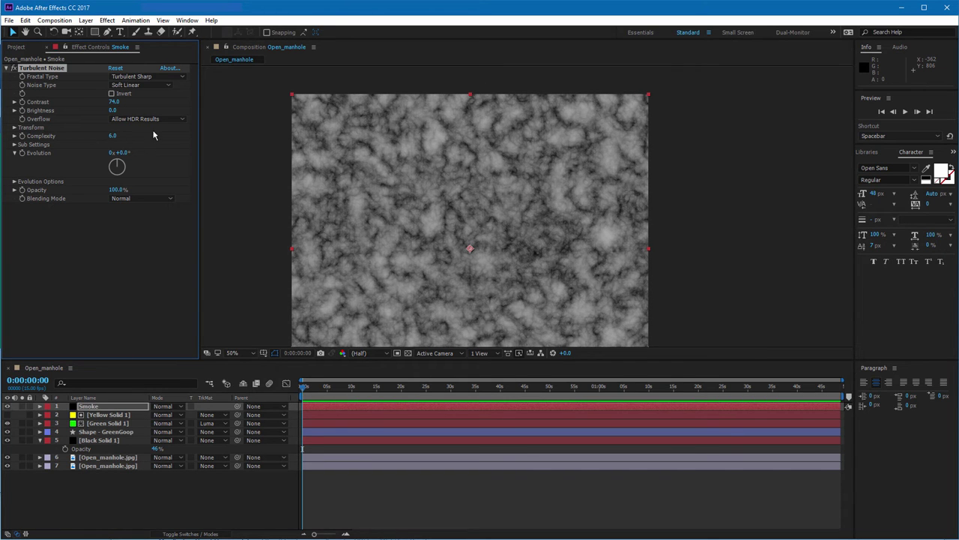
click(14, 129)
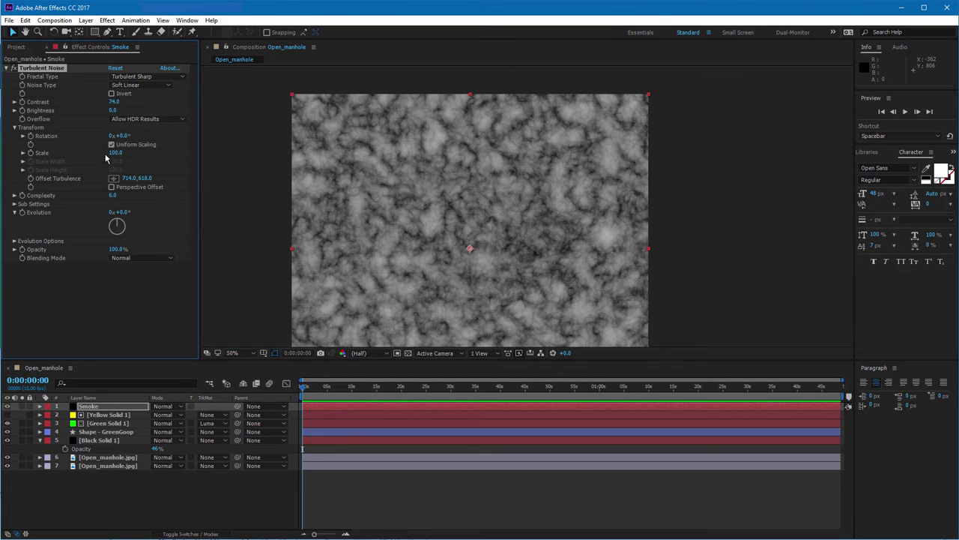
drag(115, 152, 51, 166)
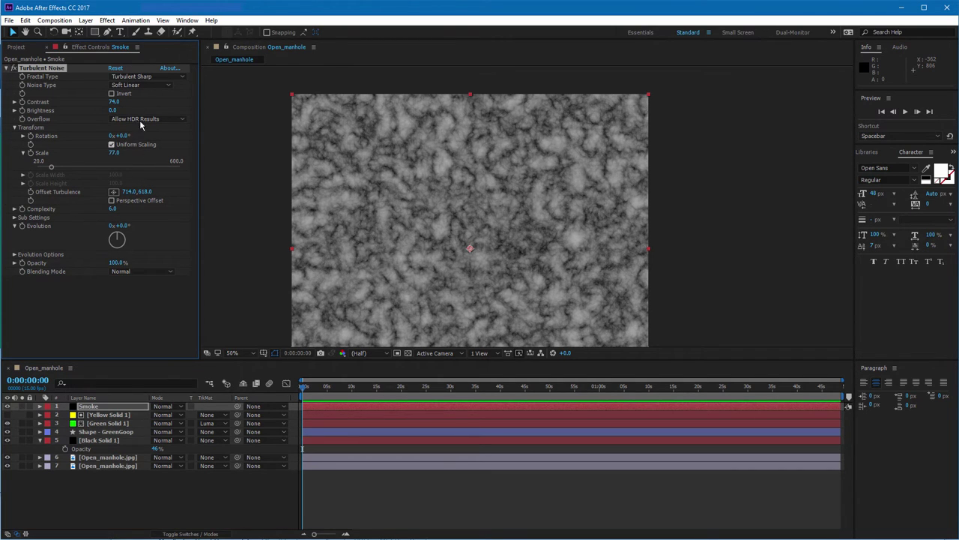
Switch the noise to Basic with contrast 132, brightness -17 and evolution 2°, then scrub the preview
click(182, 77)
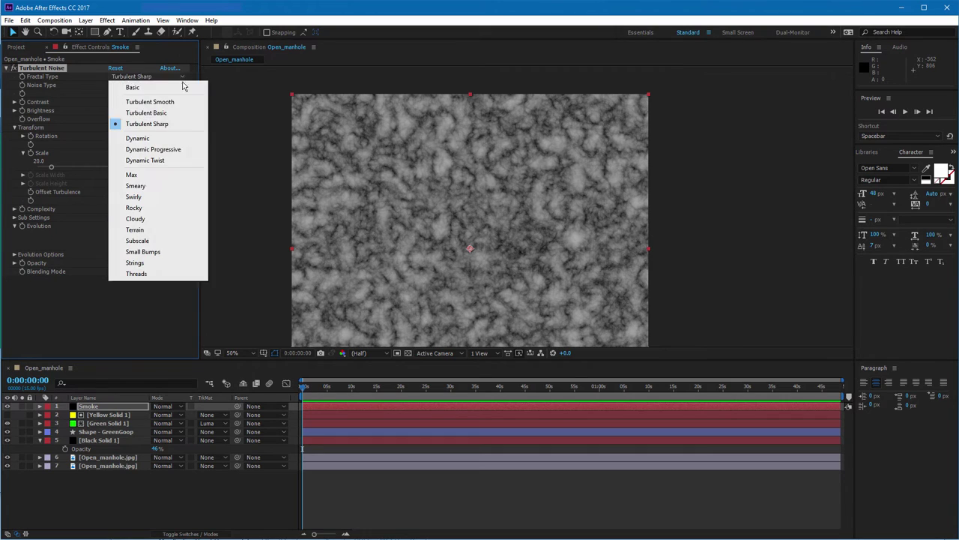
click(140, 87)
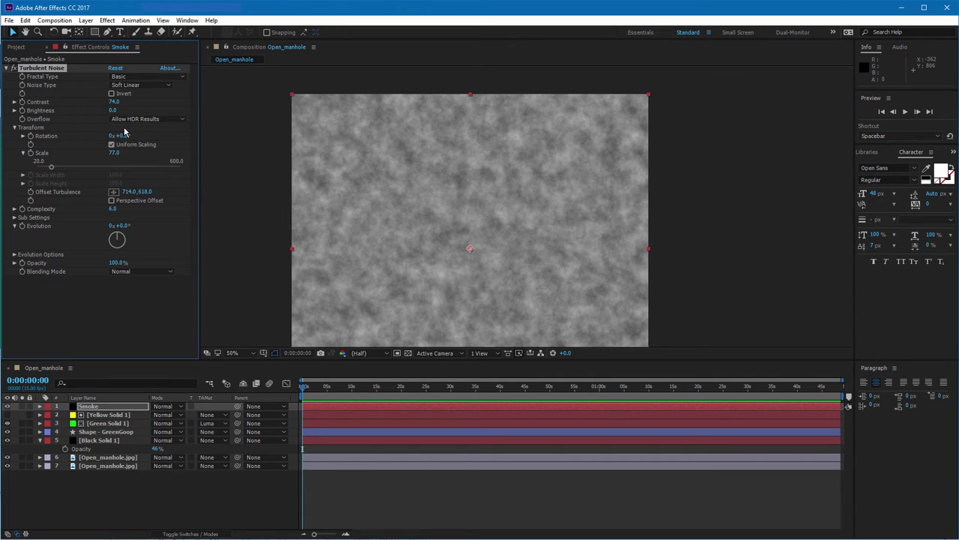
drag(114, 101, 139, 100)
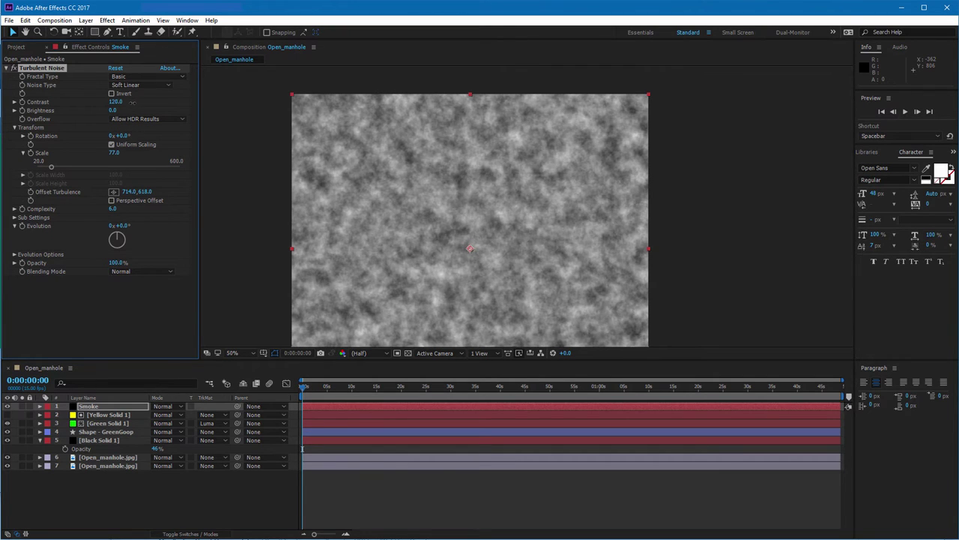
key(ctrl+shift+z)
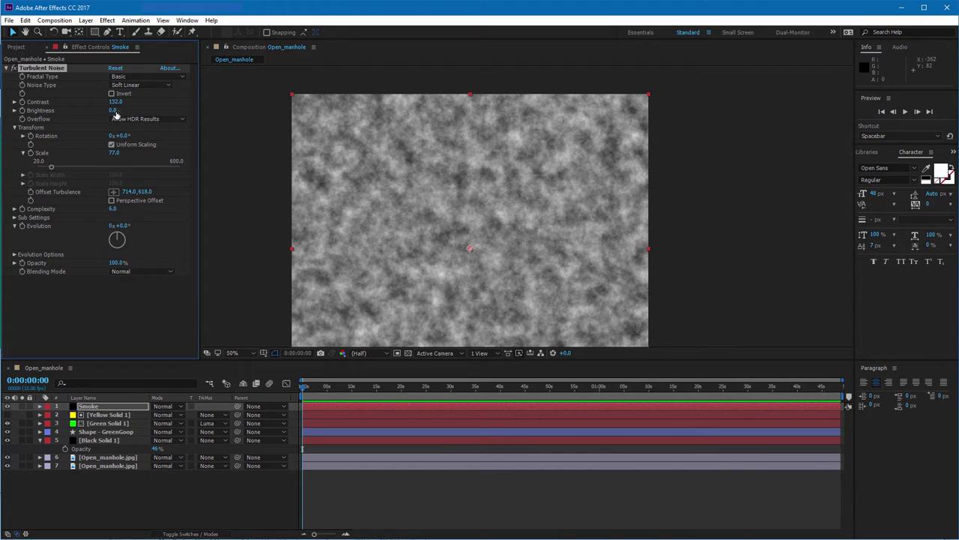
mouse_move(114, 110)
mouse_down()
mouse_move(97, 113)
mouse_move(118, 111)
mouse_move(110, 114)
mouse_up()
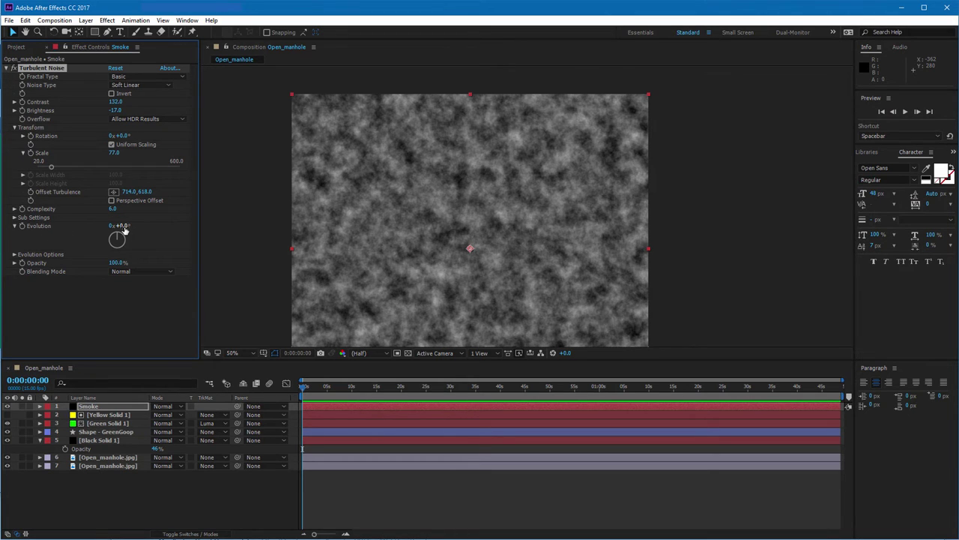
drag(120, 225, 171, 276)
drag(303, 387, 266, 401)
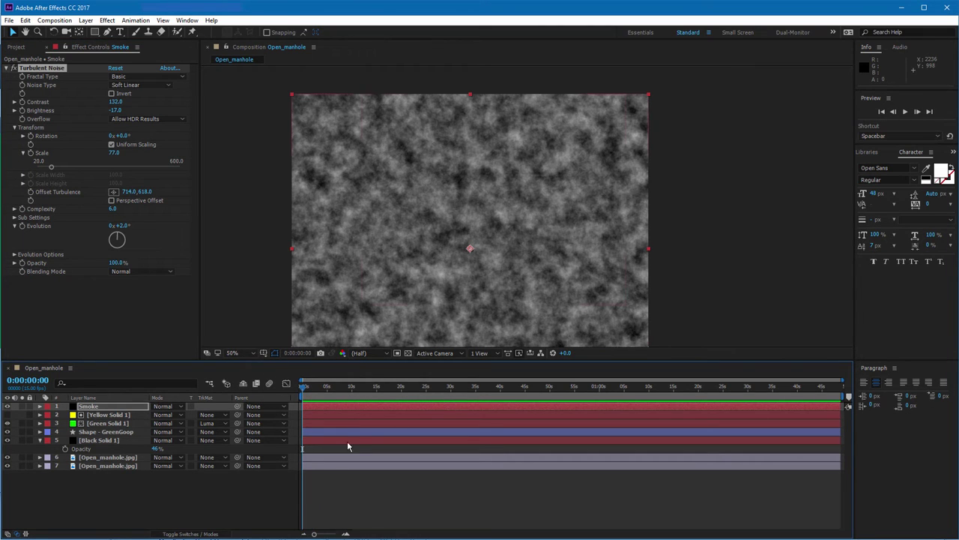
Set the Open_manhole composition duration to 500 (5 seconds)
click(54, 20)
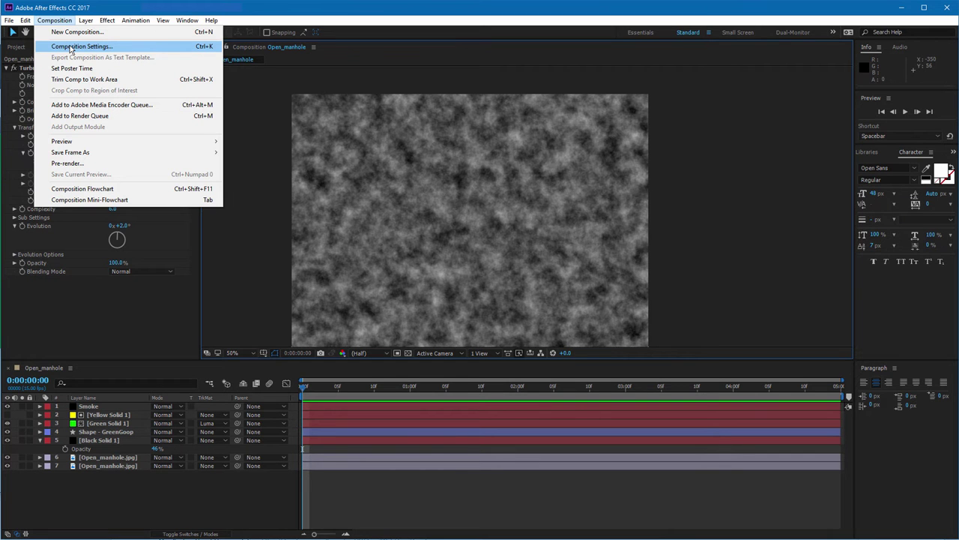
click(71, 47)
click(331, 277)
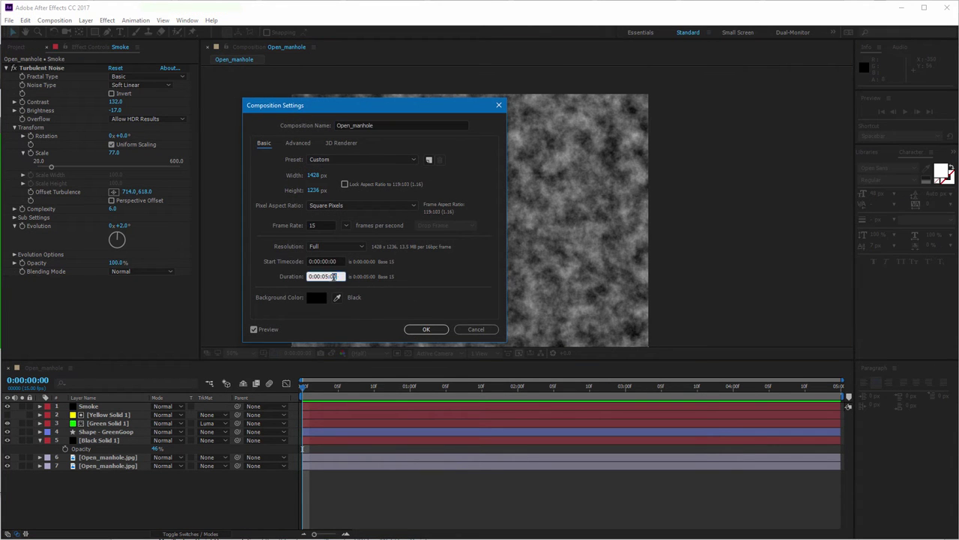
text(500)
key(Return)
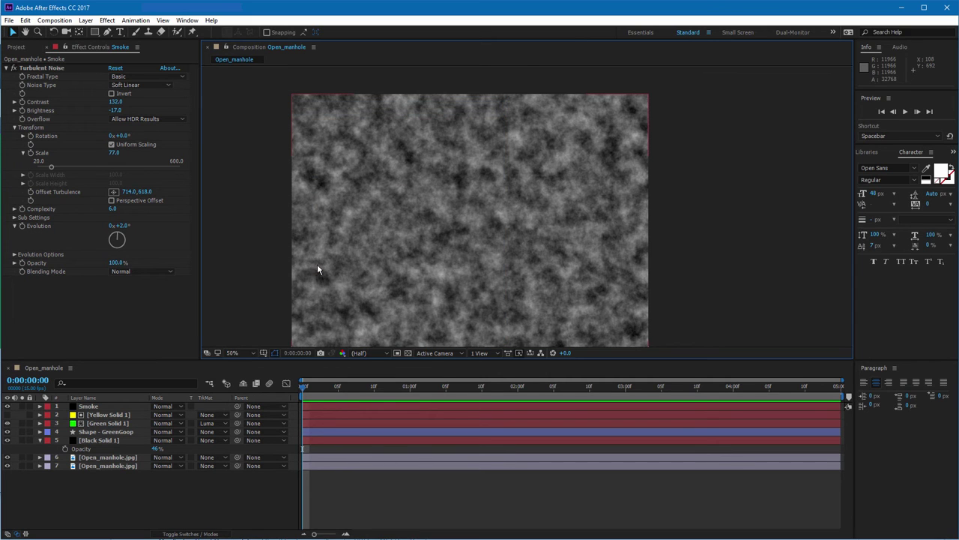
Change the composition frame rate from 15 to 30 fps and scrub to the last frame
click(54, 20)
click(79, 47)
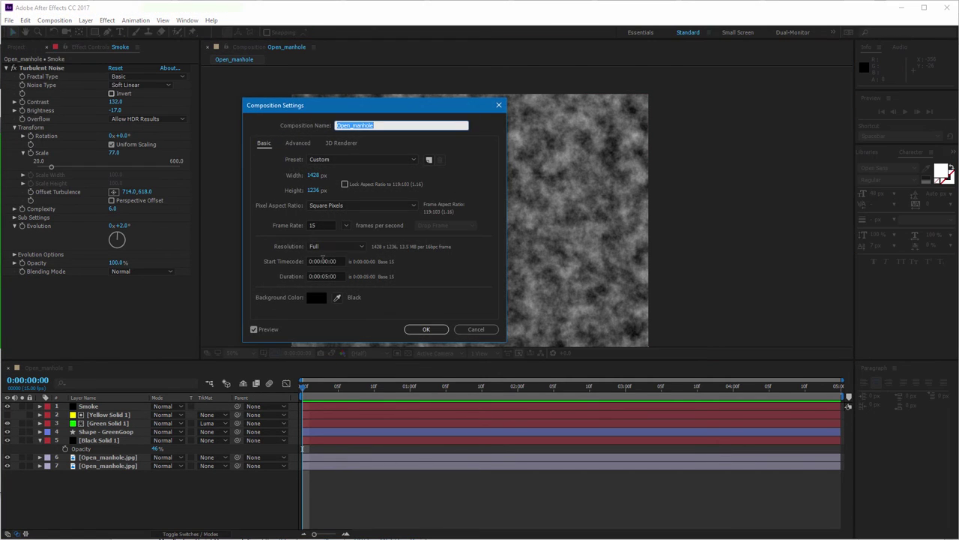
click(345, 225)
click(367, 312)
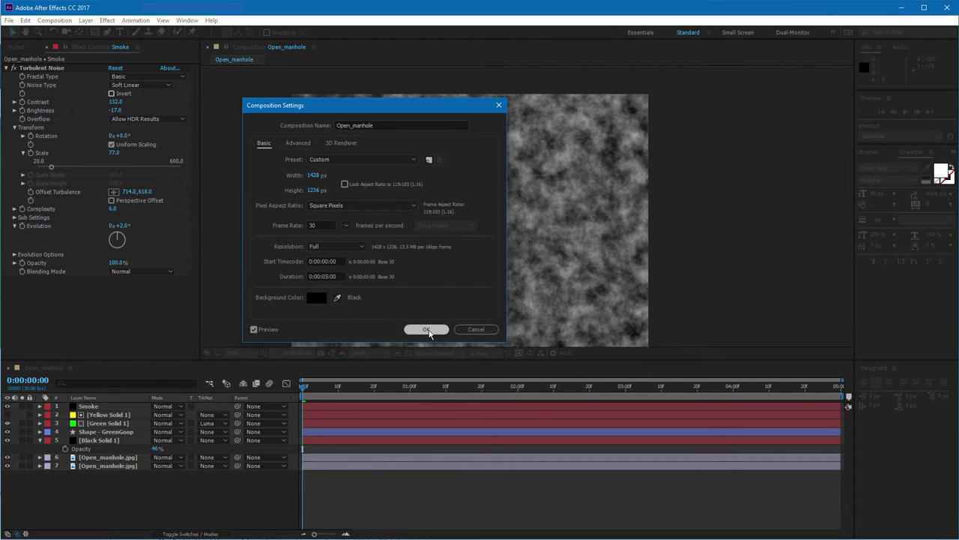
click(427, 330)
drag(828, 387, 279, 421)
drag(303, 386, 286, 401)
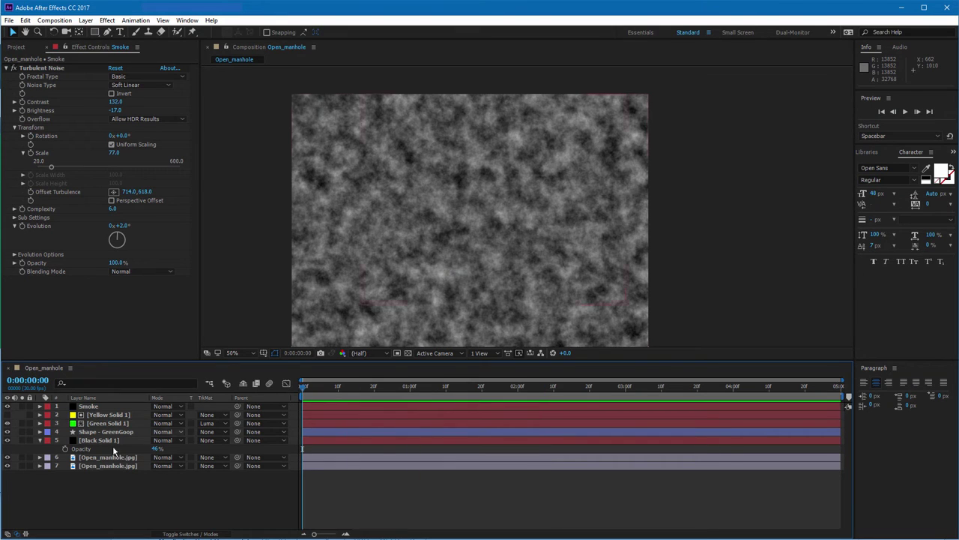
Set a 0° Evolution keyframe on the Smoke noise at the first frame
click(89, 406)
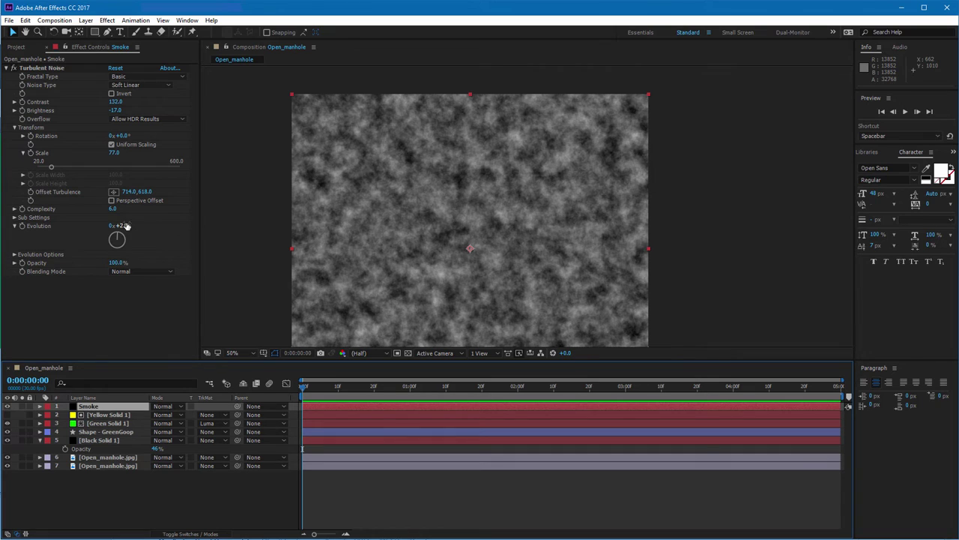
click(22, 227)
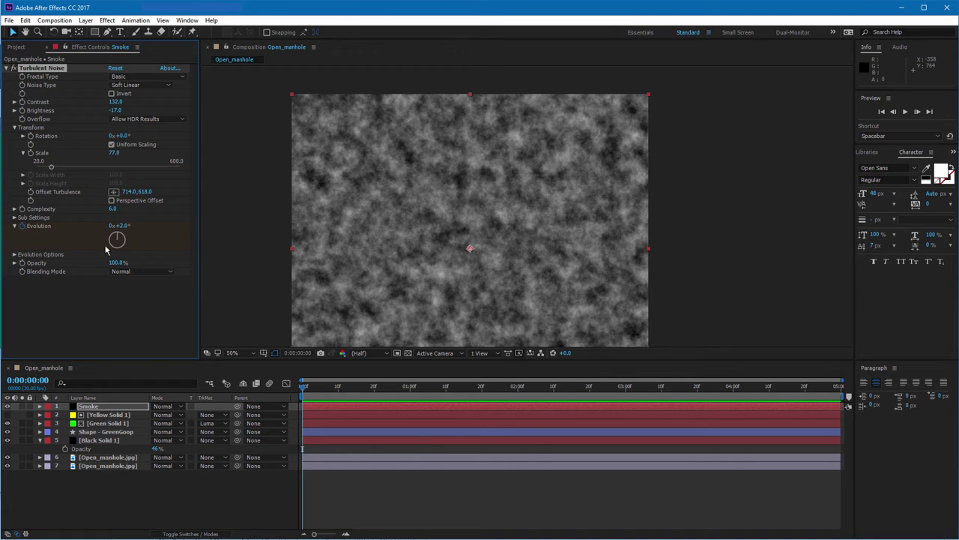
click(124, 226)
text(0)
key(Return)
Expand the Smoke layer in the timeline to show its keyframed Evolution property
click(42, 441)
click(42, 442)
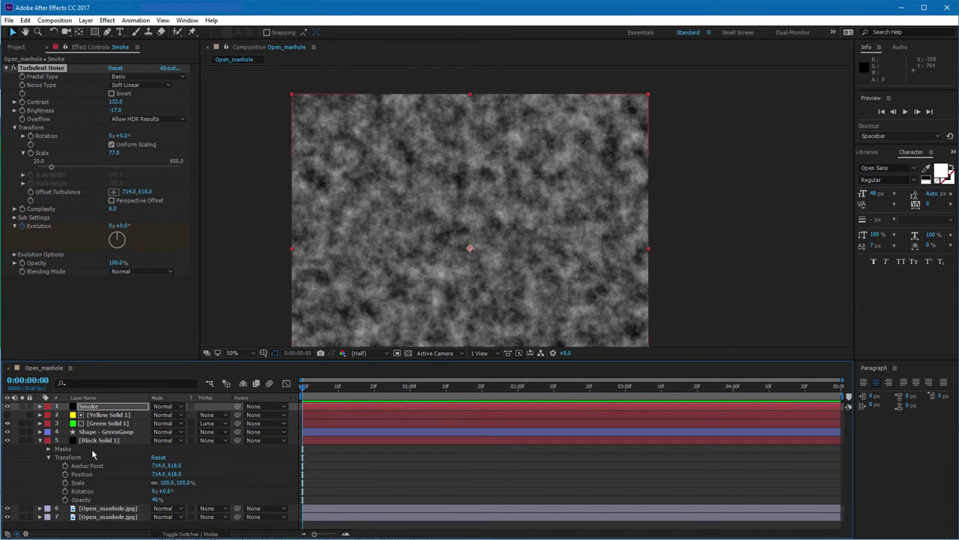
click(42, 442)
click(40, 406)
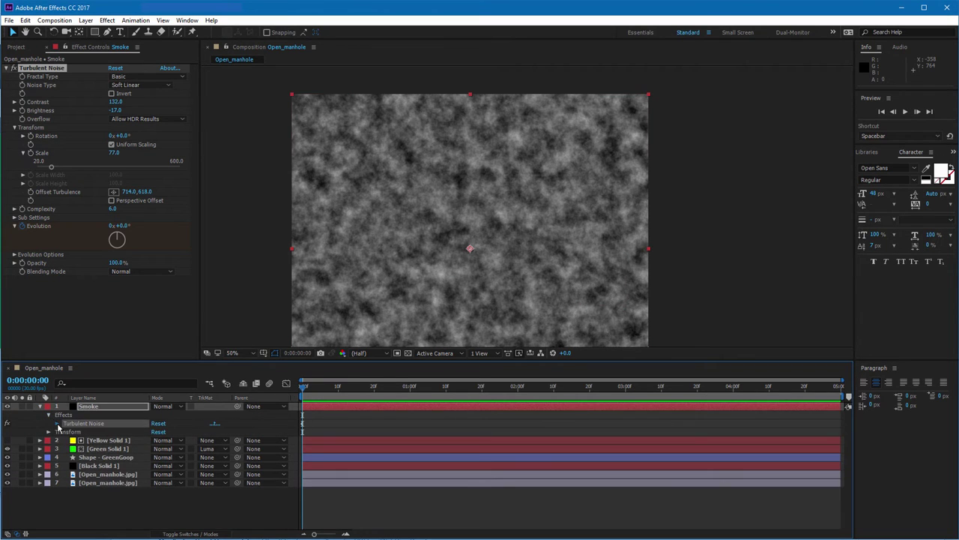
key(s)
key(s)
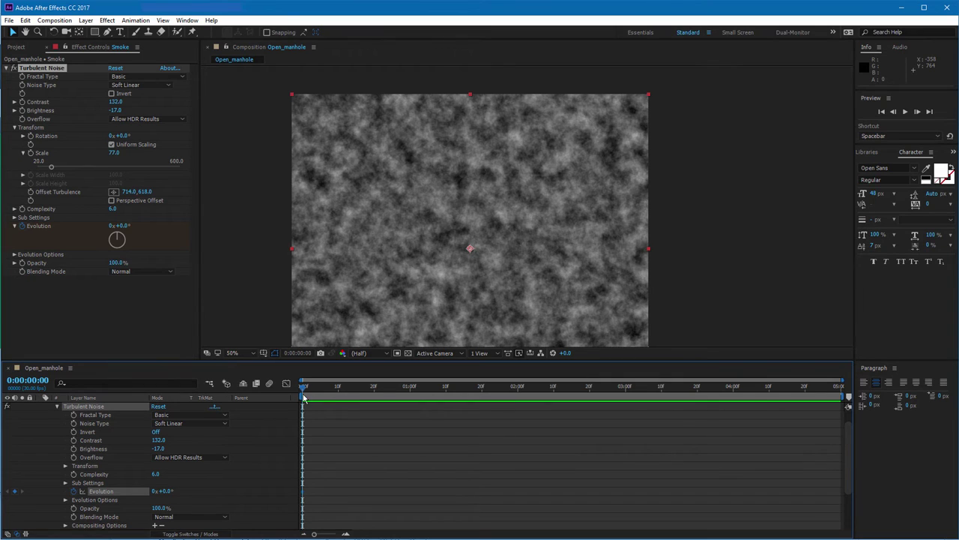
Keyframe Evolution at 5 revolutions on the last frame and preview from the start
drag(337, 396, 867, 418)
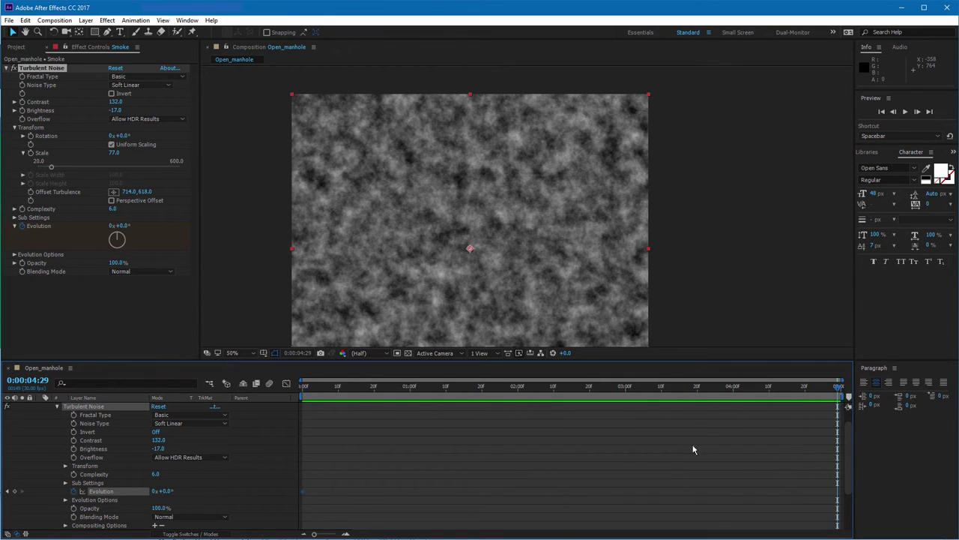
click(111, 225)
text(5)
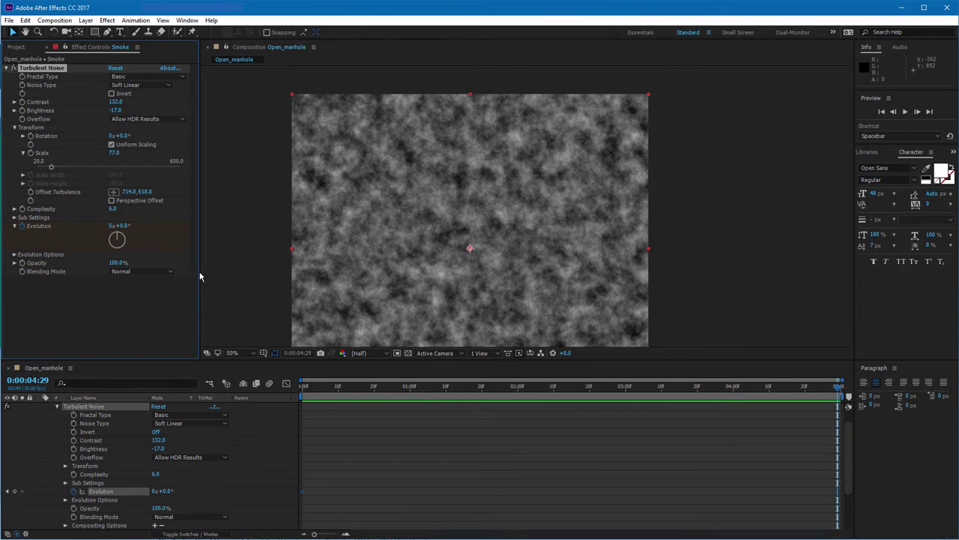
key(Return)
drag(835, 389, 290, 450)
key(space)
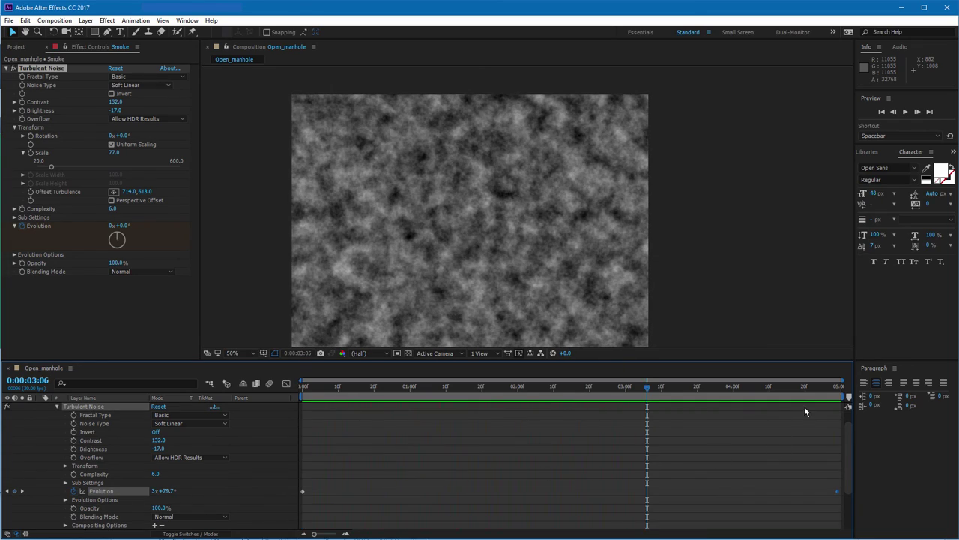
Change the end Evolution keyframe to 2 revolutions and preview the slower smoke
drag(810, 390, 838, 390)
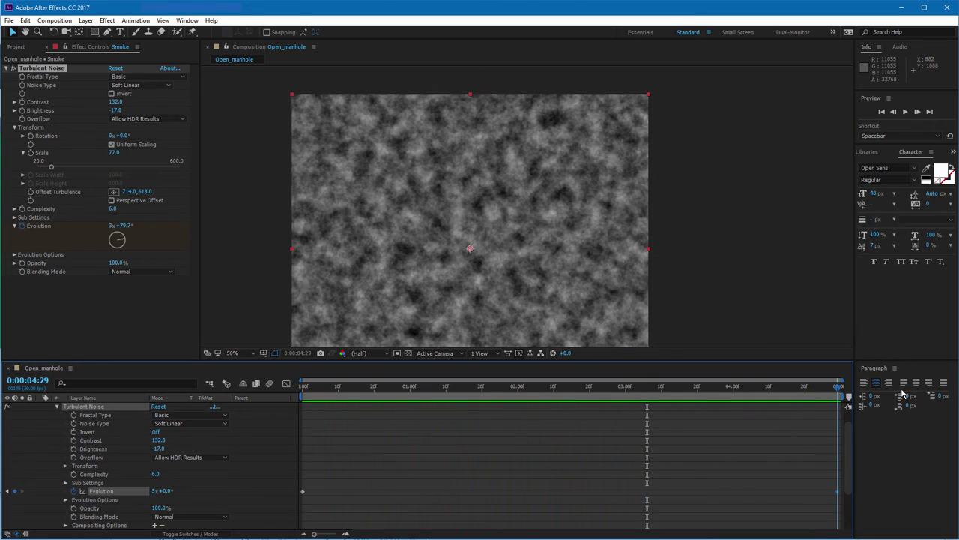
click(111, 225)
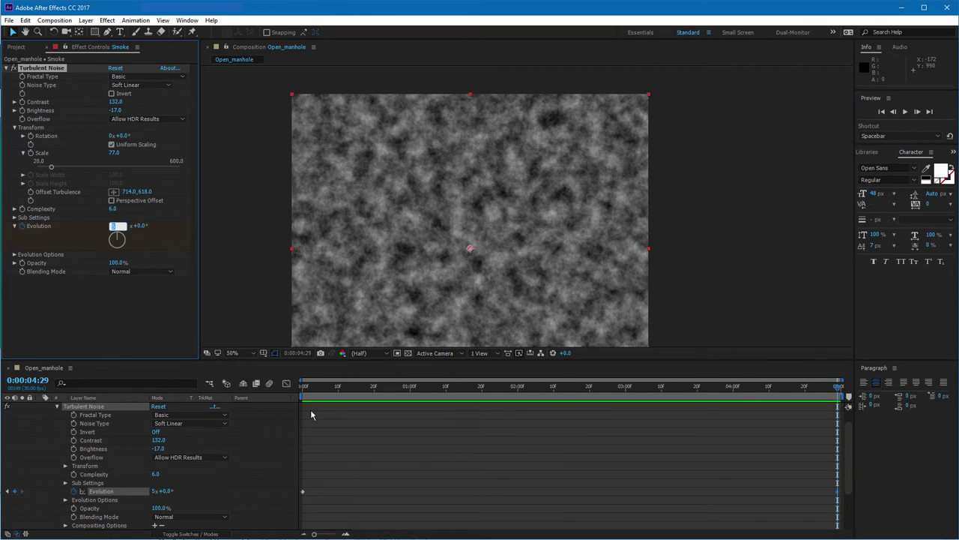
text(2)
key(Return)
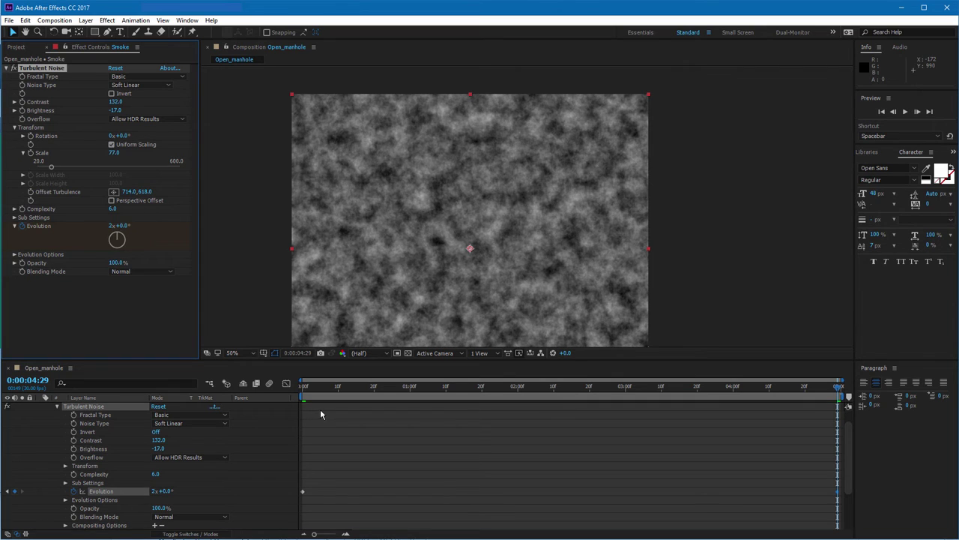
key(space)
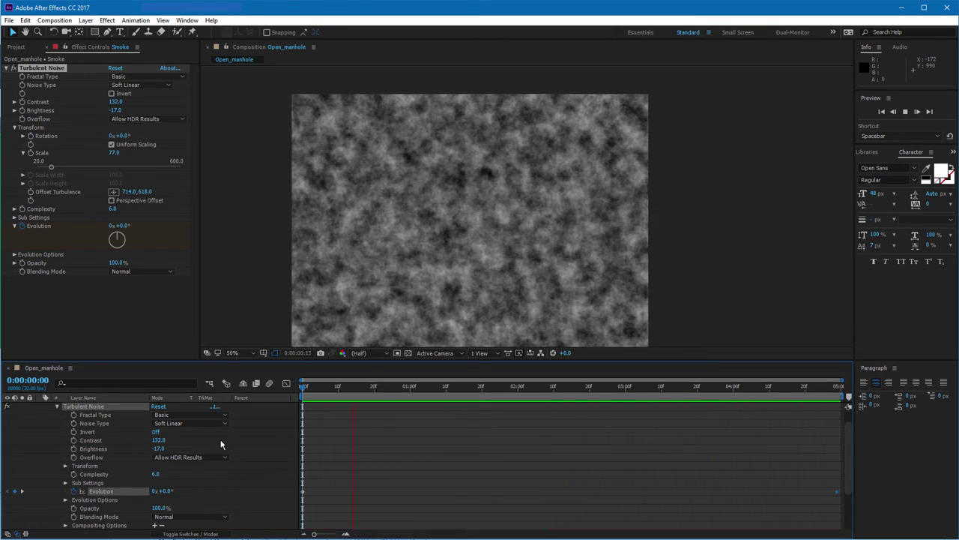
Stop the preview and collapse the Smoke layer's properties in the timeline
key(space)
drag(335, 402, 300, 402)
scroll(75, 450, up, 2)
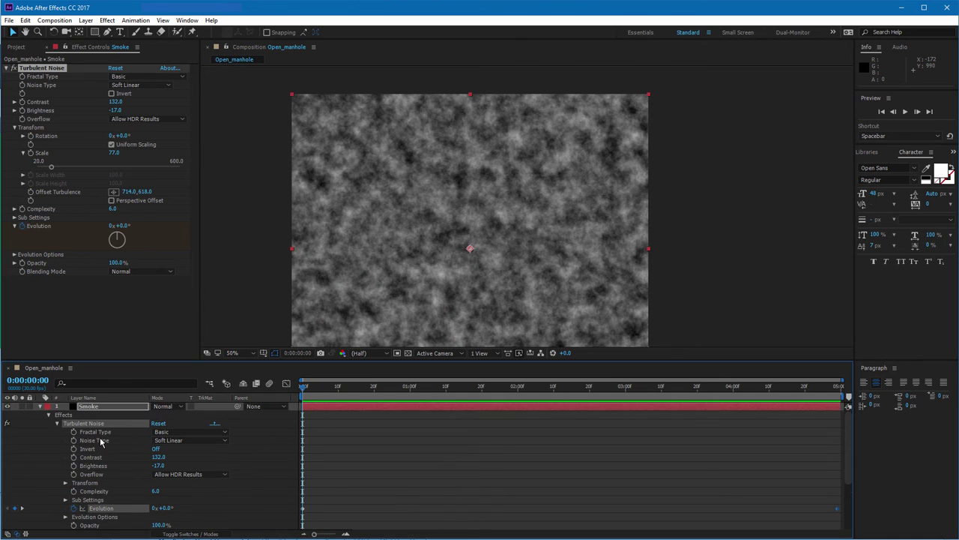
click(49, 416)
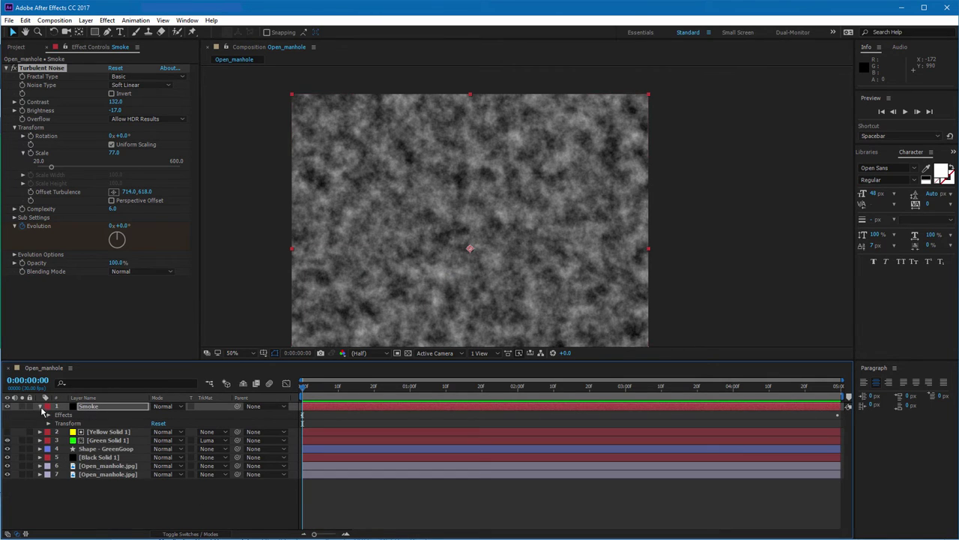
click(41, 407)
click(384, 464)
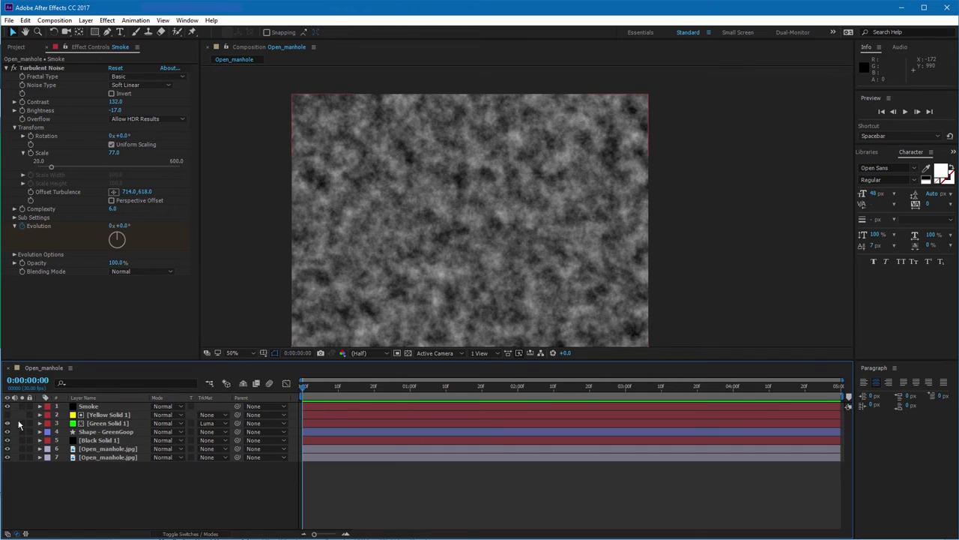
click(101, 409)
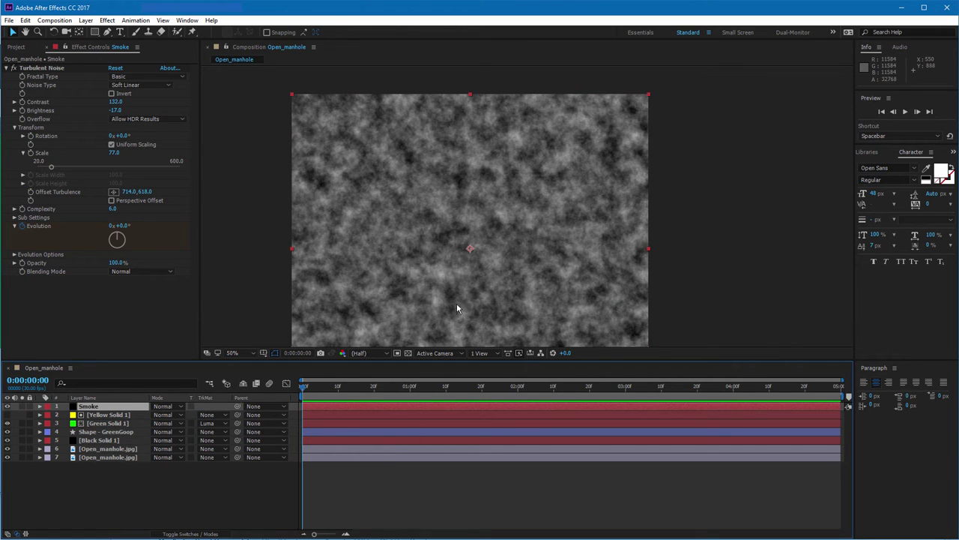
Set the viewer magnification to Fit so the whole composition shows
drag(450, 316, 468, 288)
key(comma)
key(v)
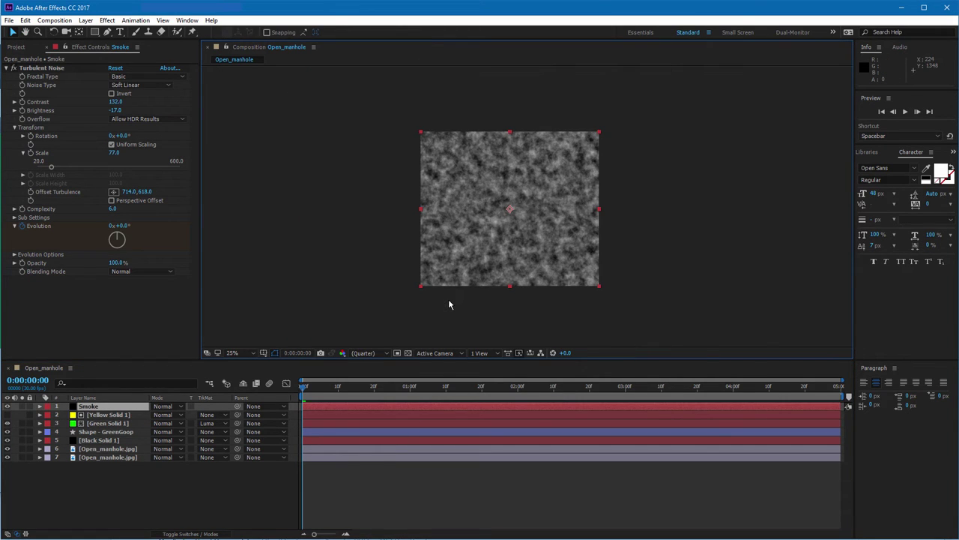
key(period)
click(232, 353)
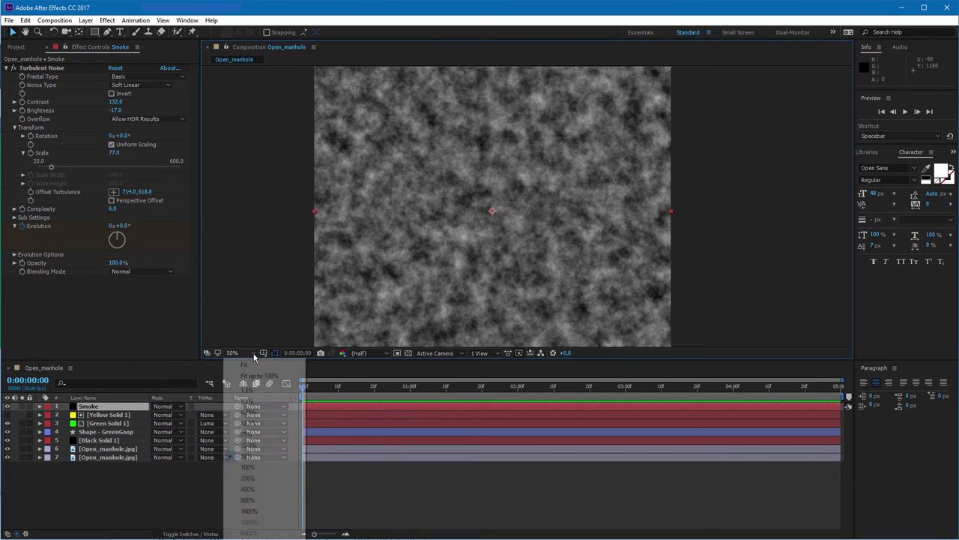
click(252, 367)
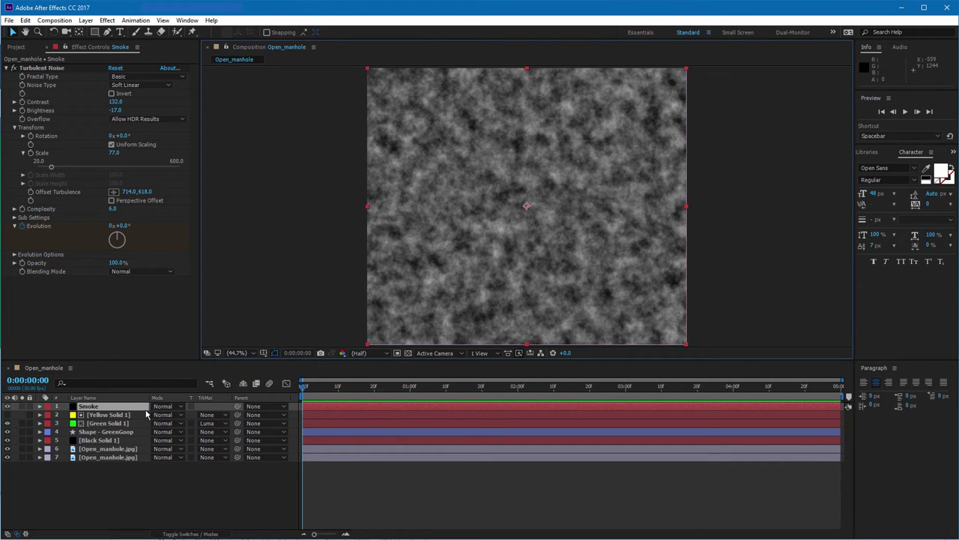
Set the Smoke layer to Multiply mode at 61% opacity and preview
click(181, 410)
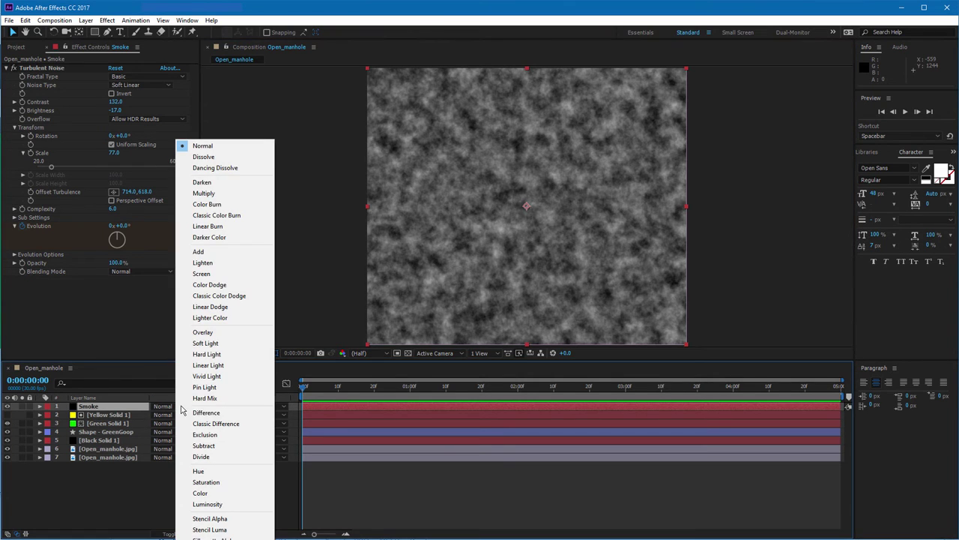
click(216, 195)
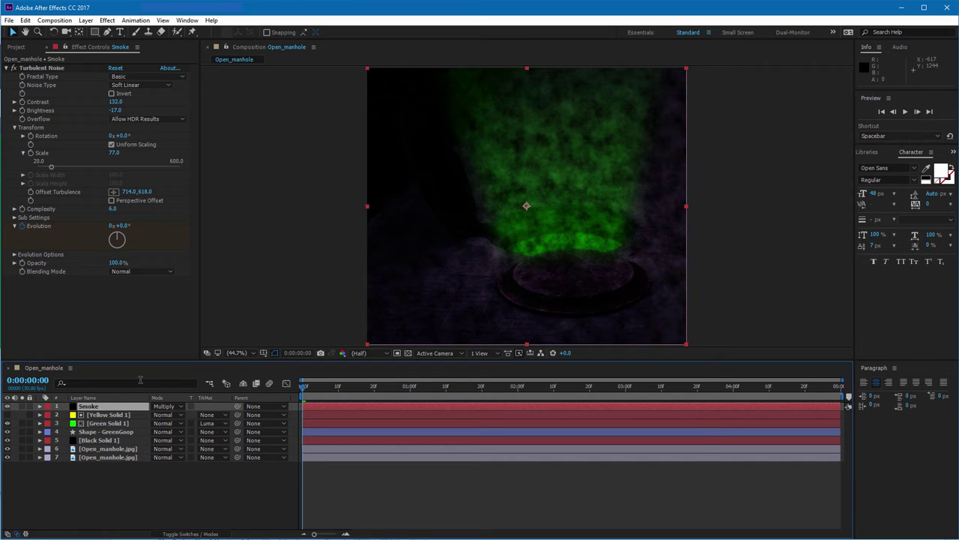
key(t)
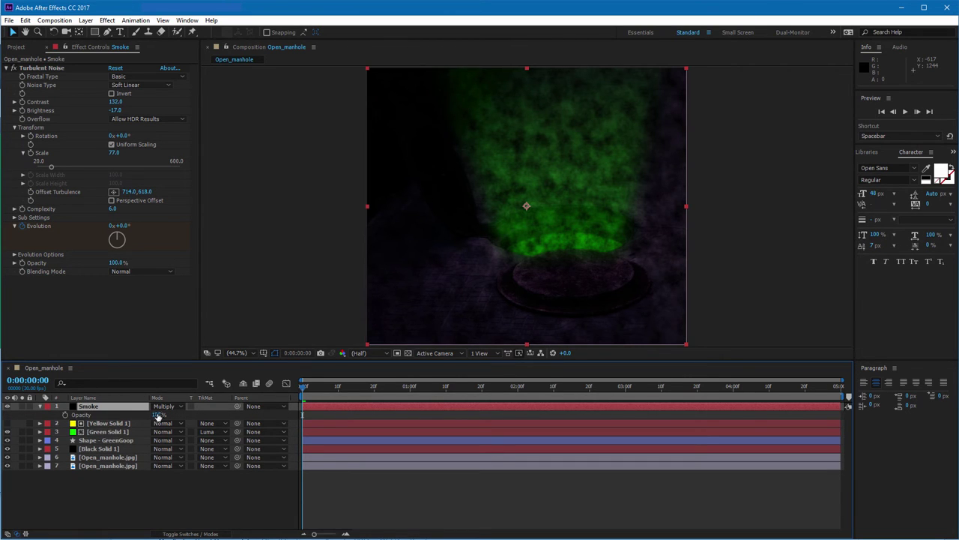
drag(158, 414, 139, 421)
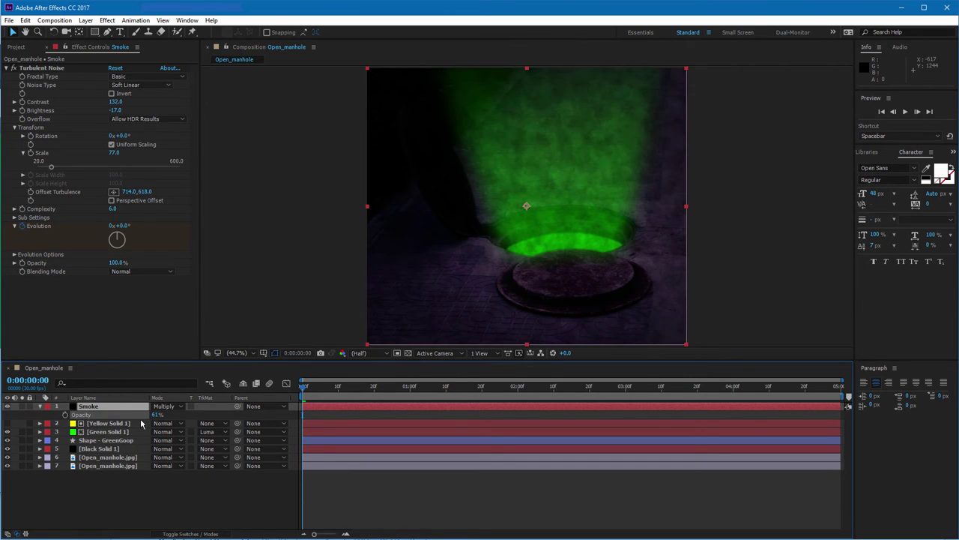
key(space)
key(space)
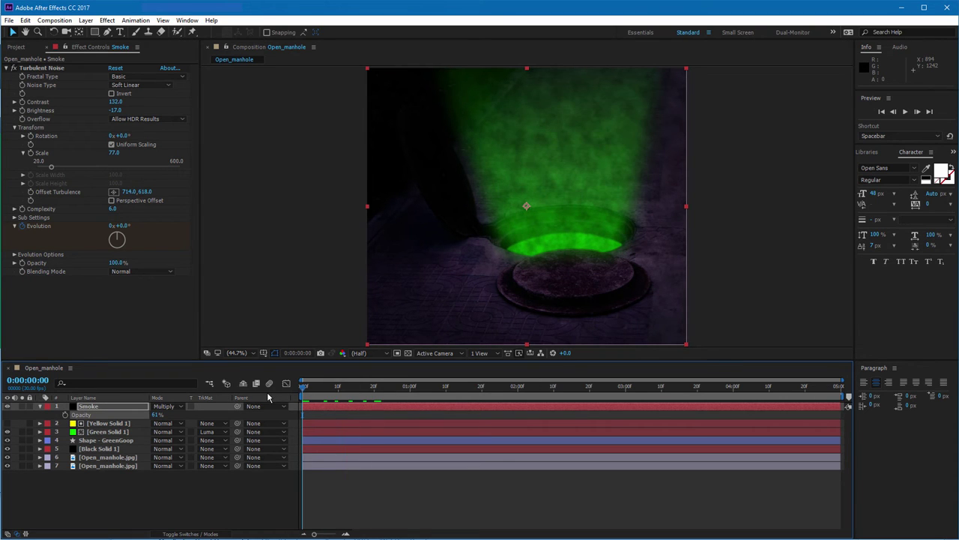
key(space)
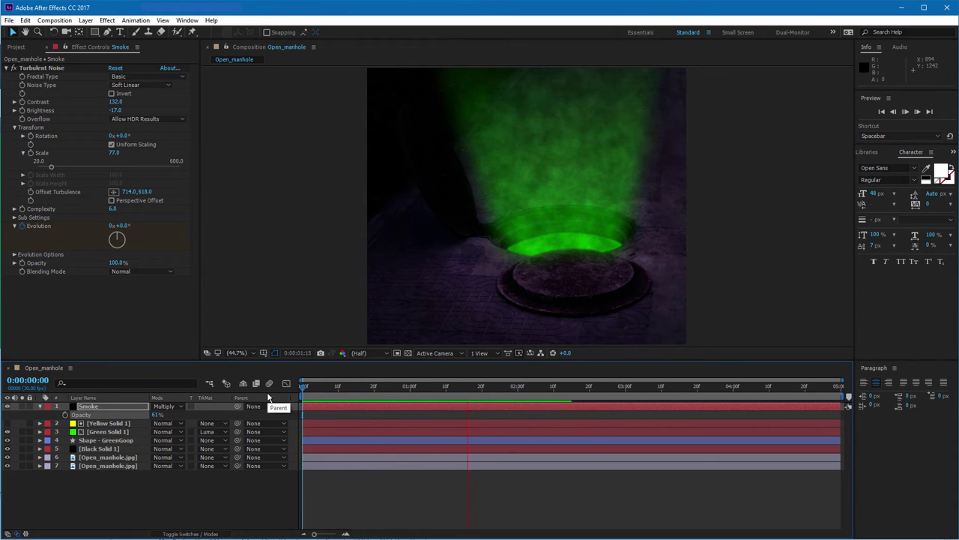
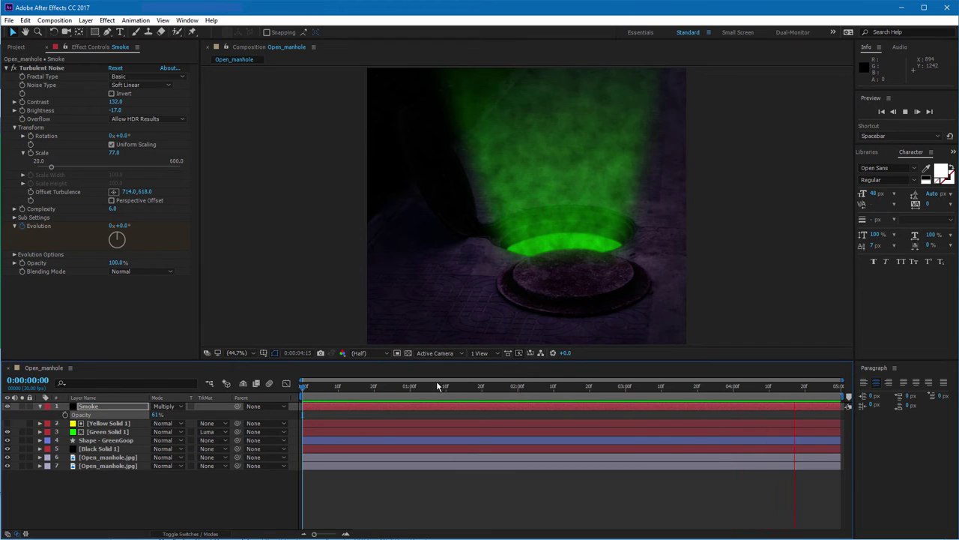
Stop playback, return to 0:00:00:00, hide the Smoke layer and select Green Solid 1
key(space)
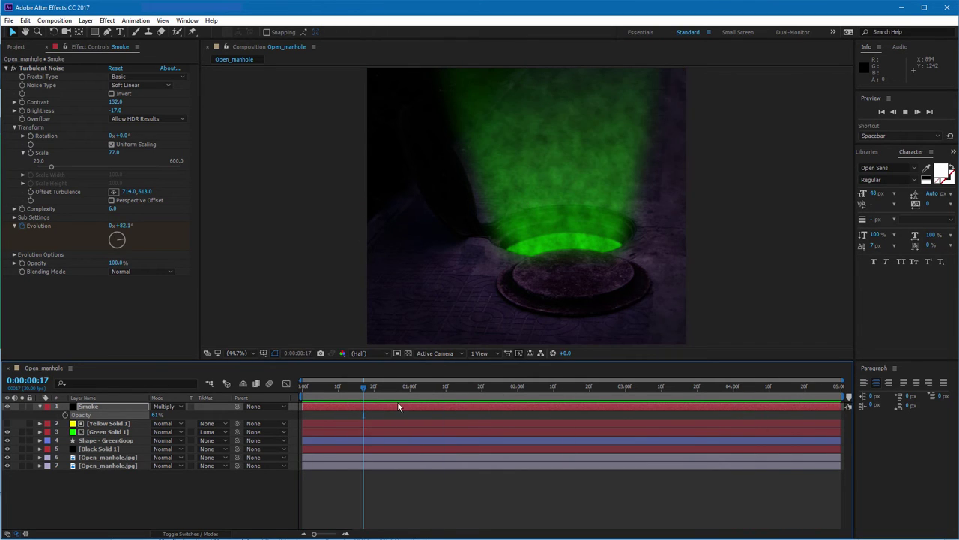
drag(401, 388, 285, 397)
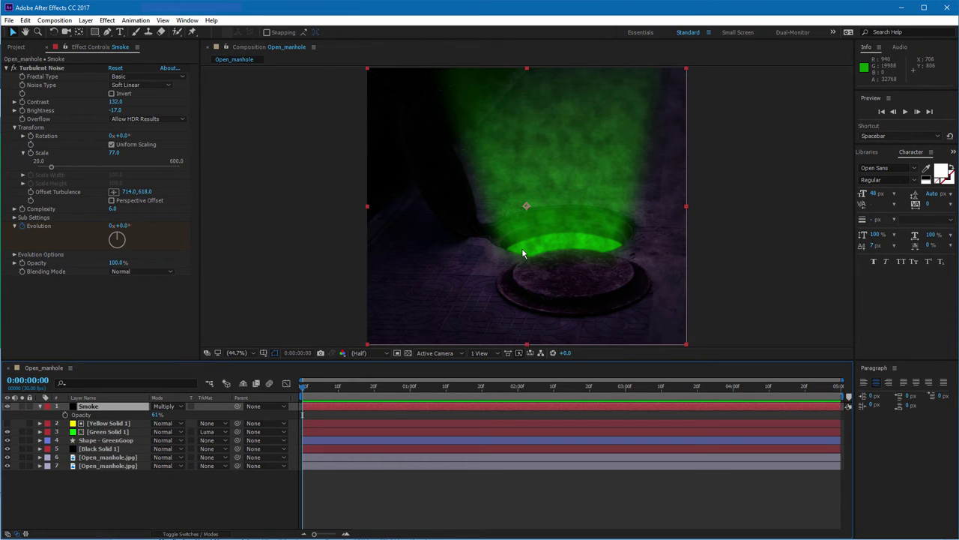
click(7, 407)
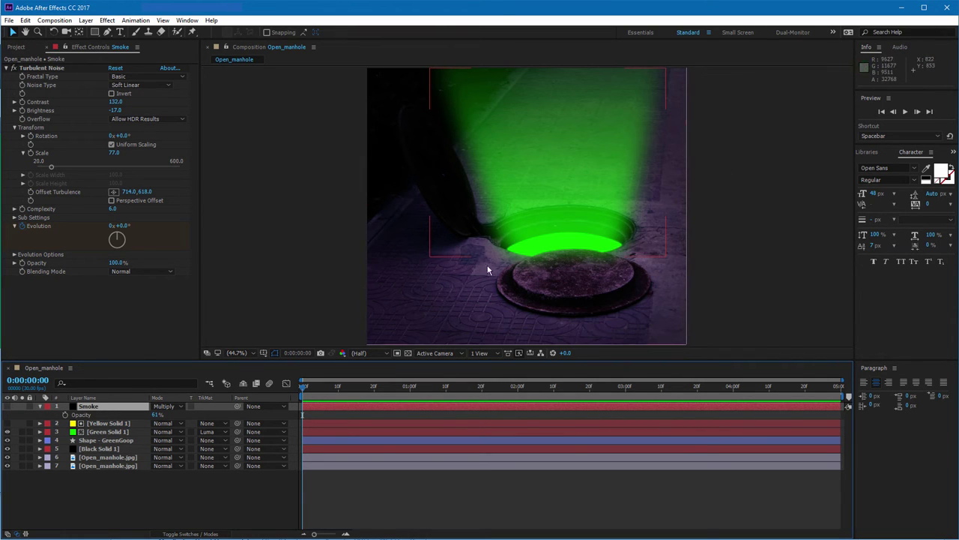
click(111, 432)
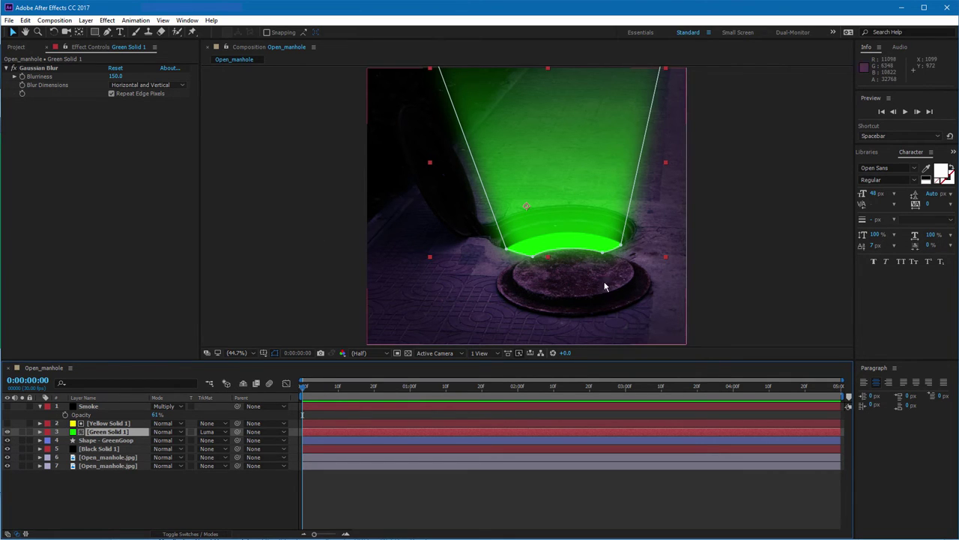
Duplicate Green Solid 1 and set the copy's TrkMat to No Track Matte
right_click(116, 434)
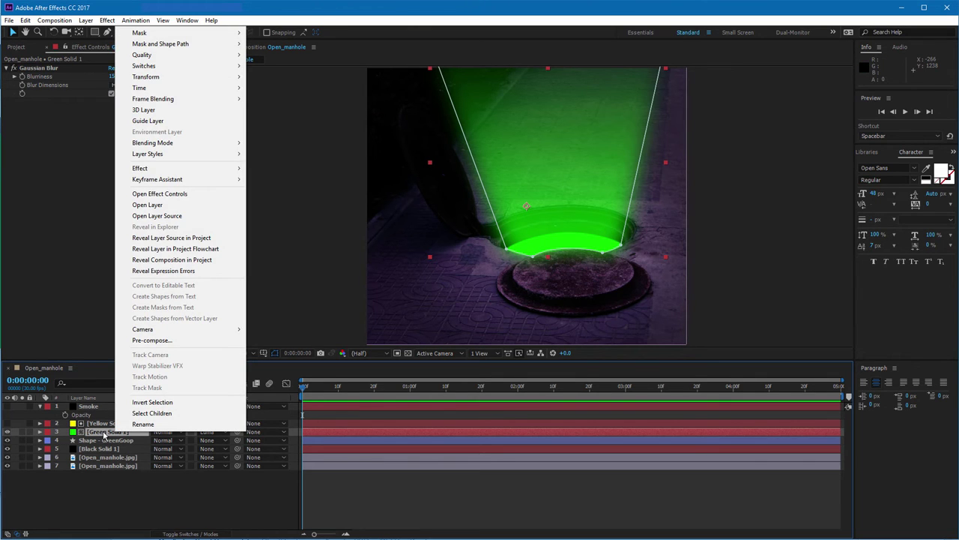
click(105, 435)
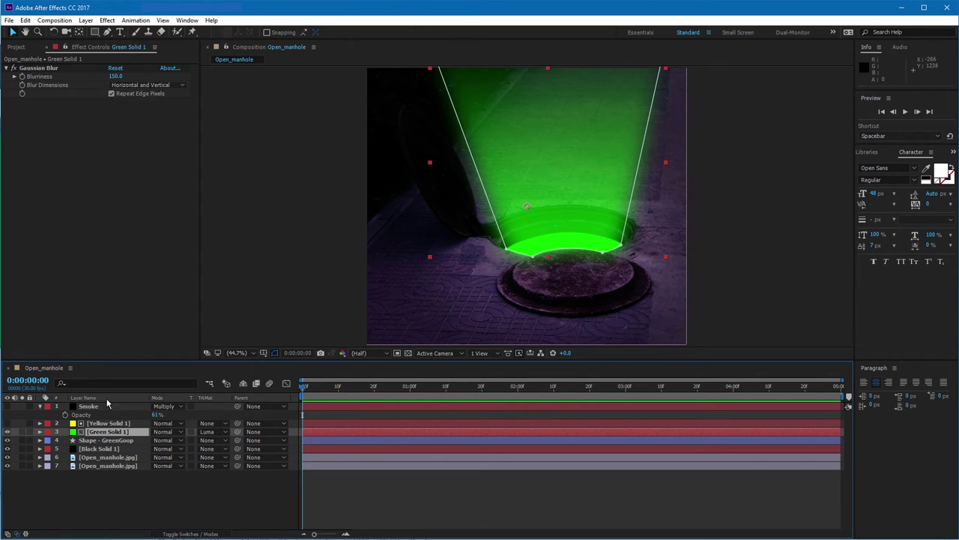
click(25, 21)
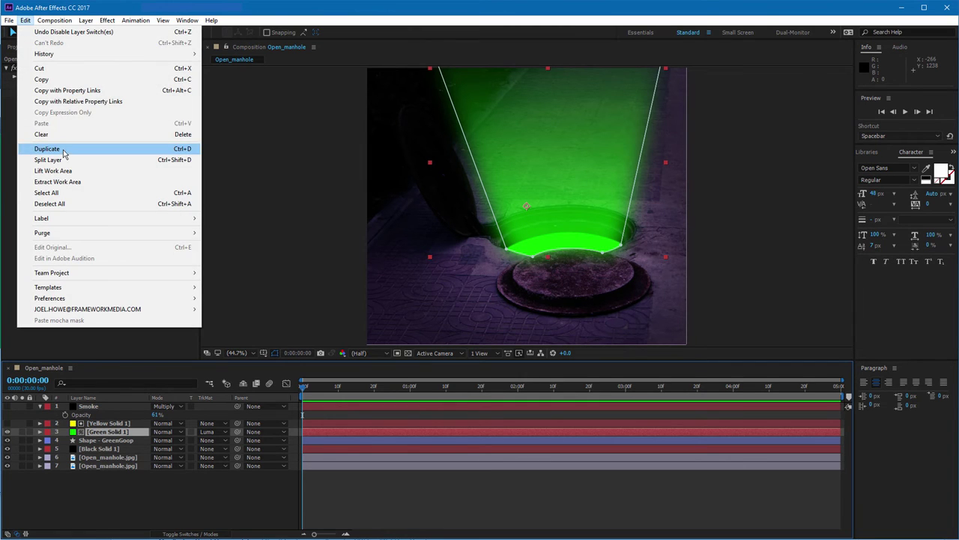
click(64, 148)
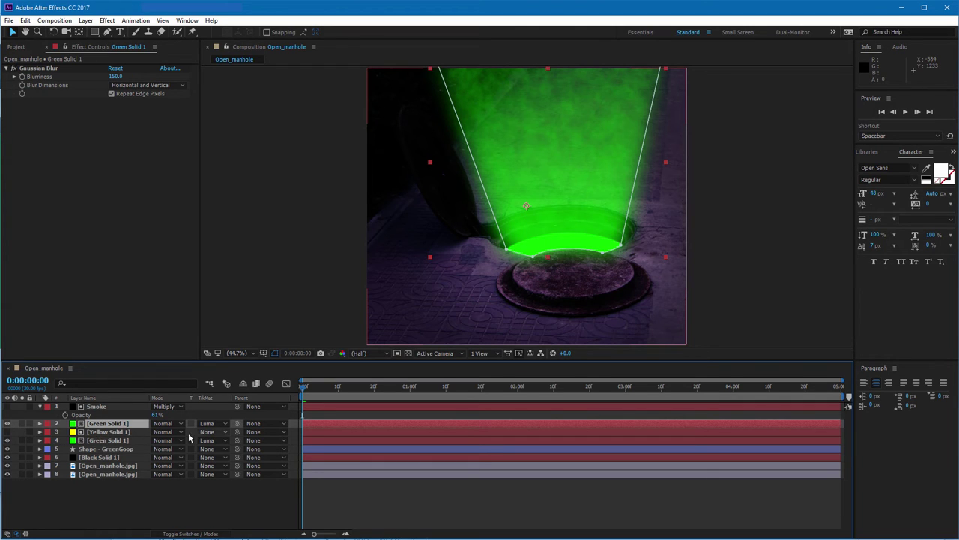
click(225, 423)
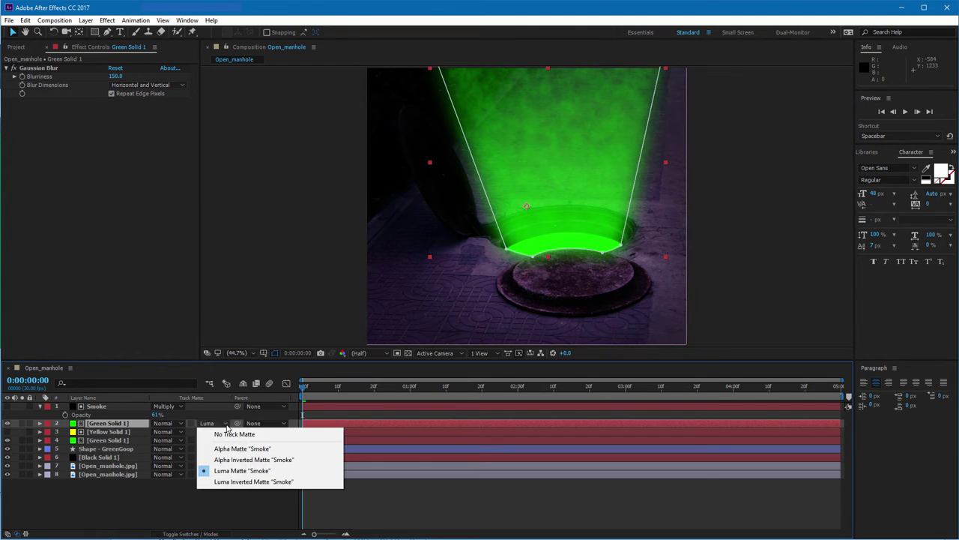
click(228, 434)
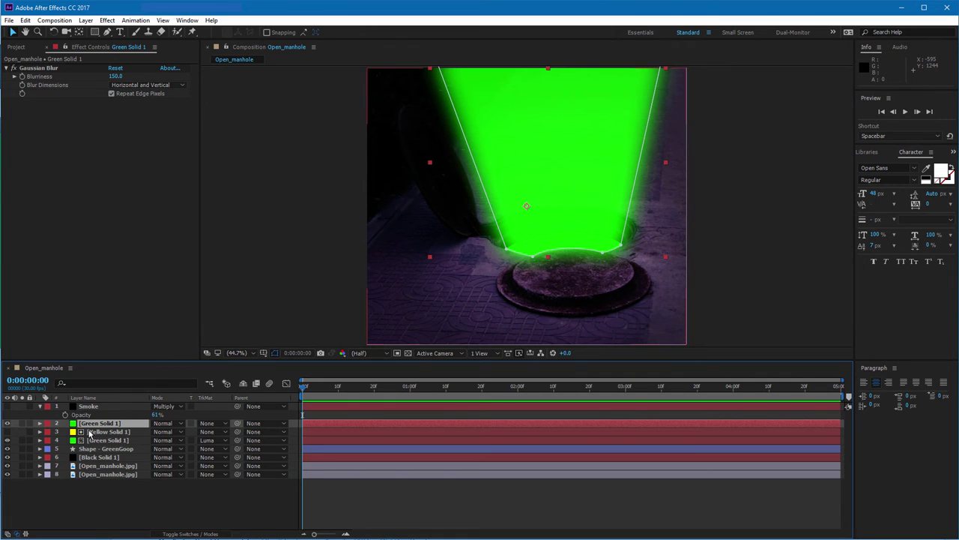
Add Yellow Solid 1 from the Project panel to the top of the timeline
click(16, 46)
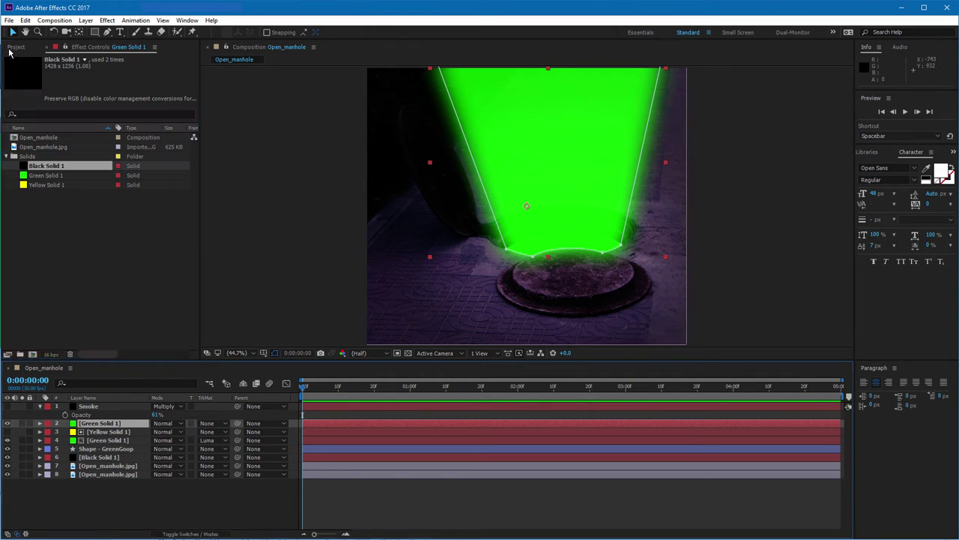
click(41, 185)
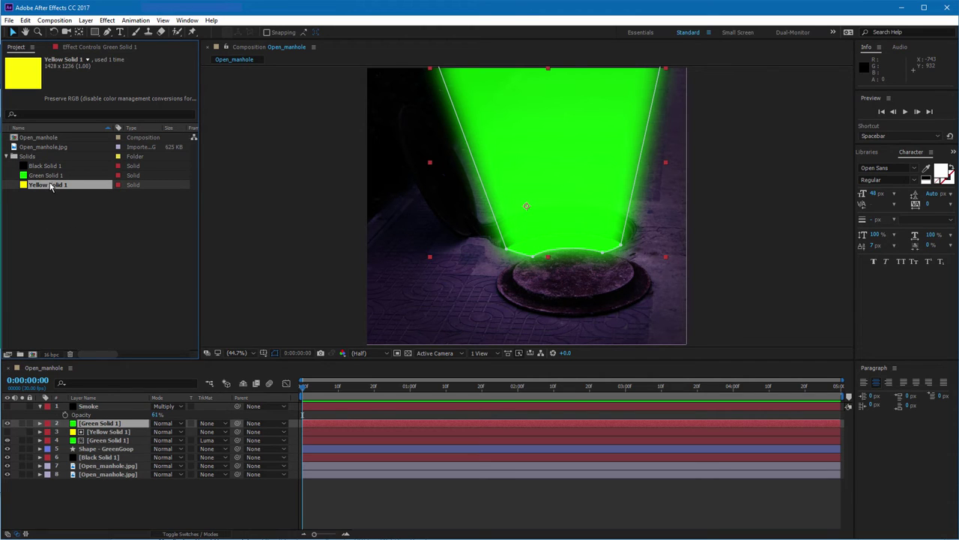
drag(49, 186, 99, 423)
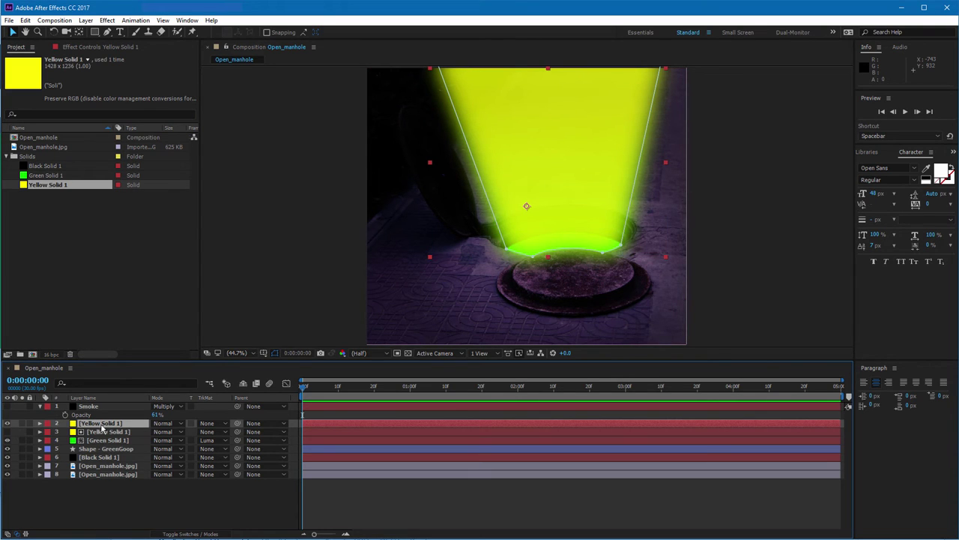
drag(105, 425, 98, 404)
Show the Smoke layer and set its TrkMat to Alpha Matte 'Yellow Solid 1'
click(7, 415)
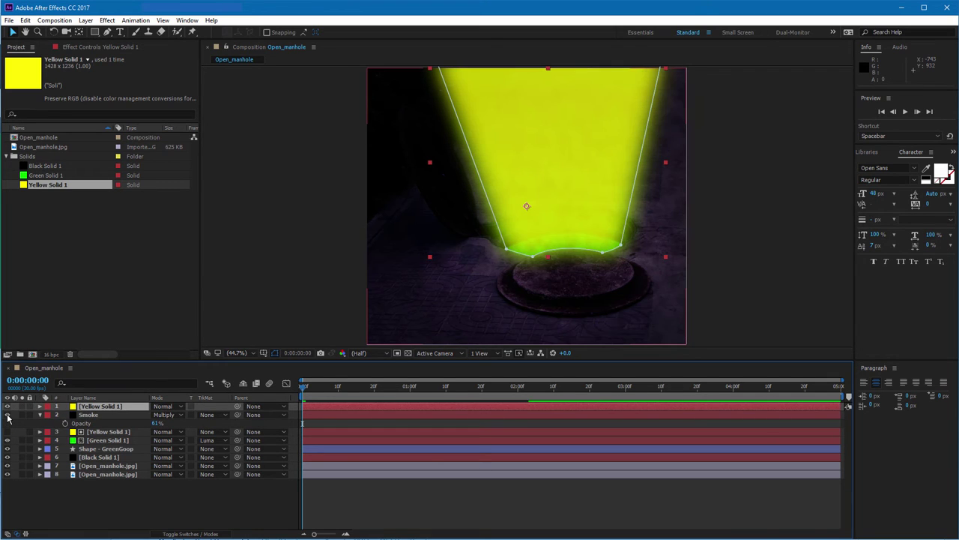
click(219, 415)
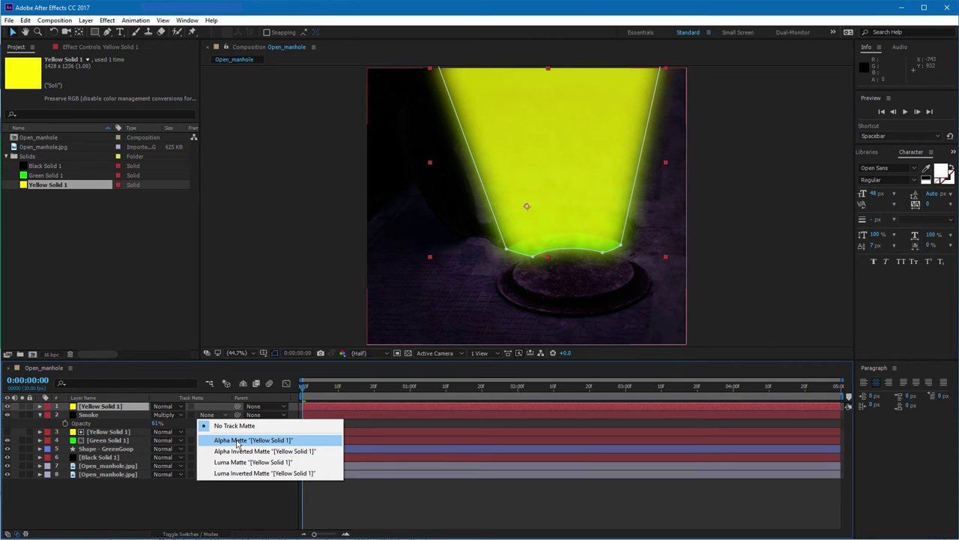
click(238, 440)
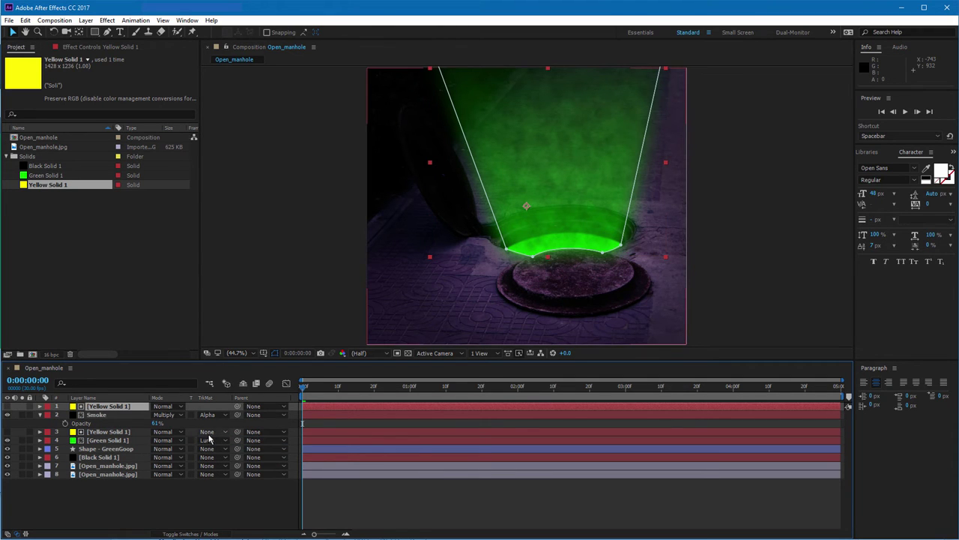
Compare Smoke with and without the matte, then reapply Yellow Solid 1 as its alpha matte
click(264, 235)
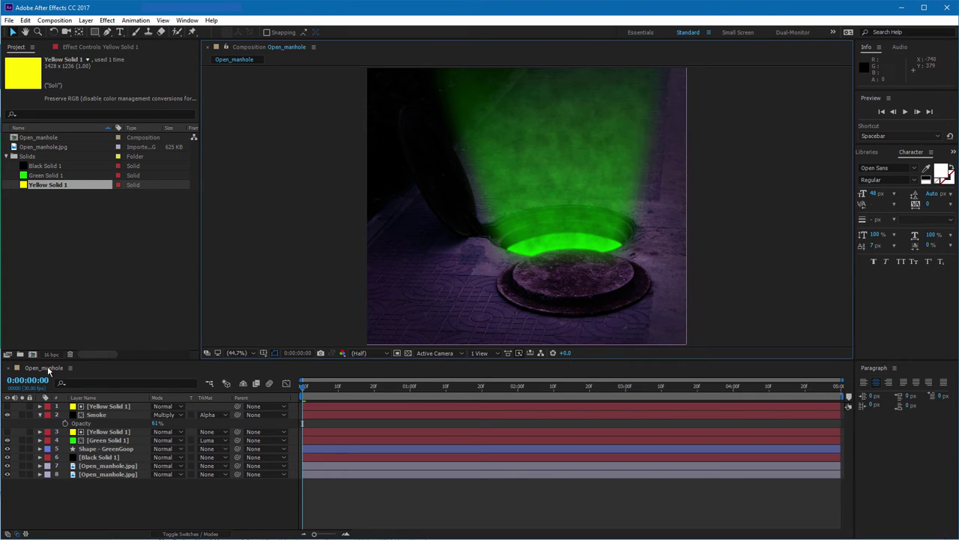
click(8, 406)
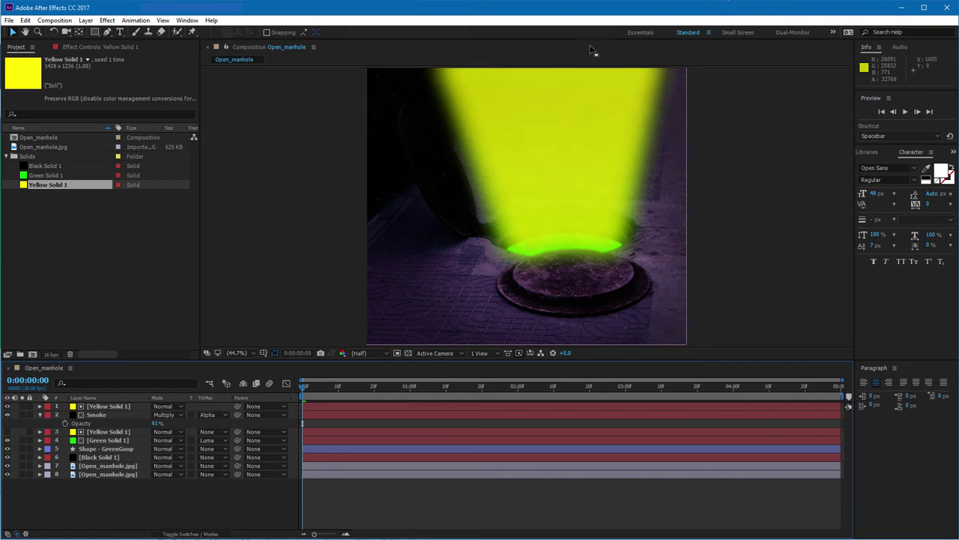
click(222, 415)
click(225, 427)
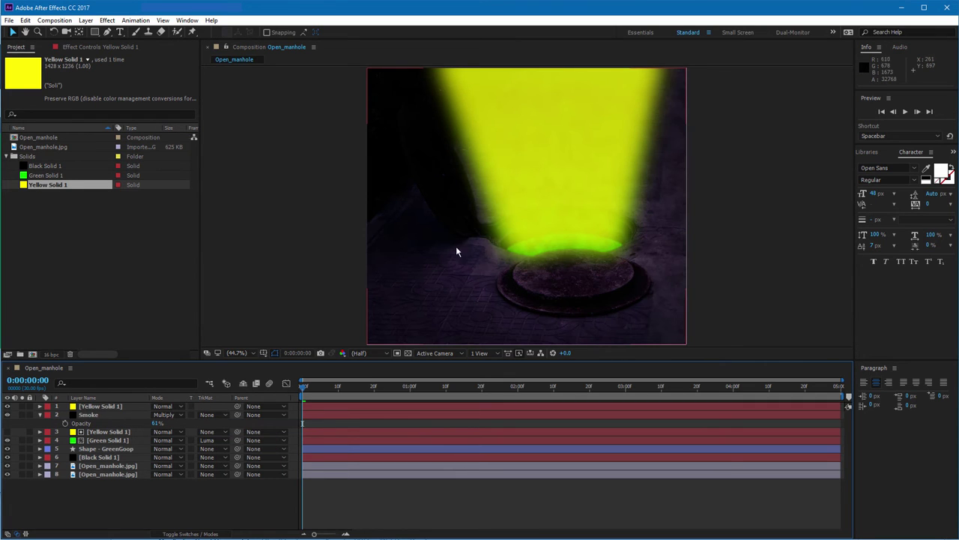
click(225, 414)
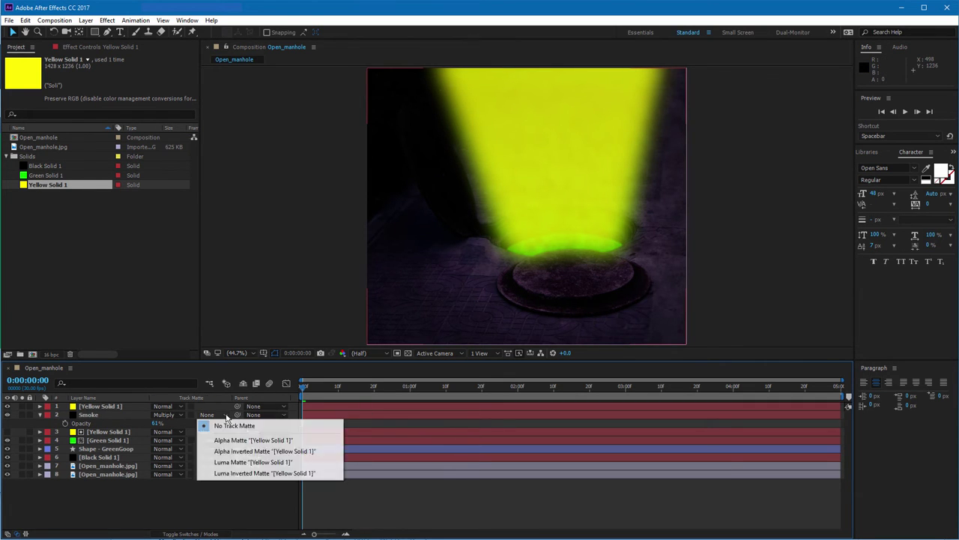
click(253, 440)
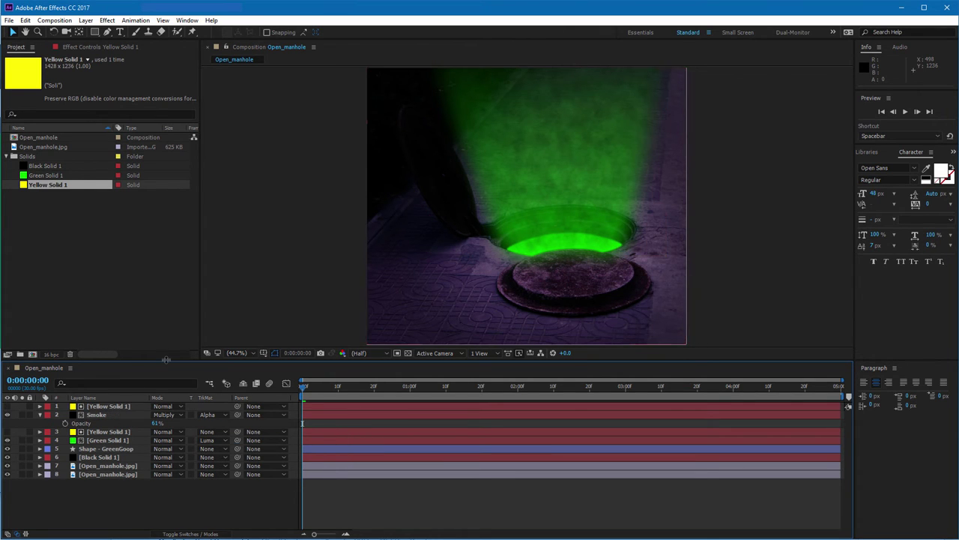
Preview the smoke beam to 0:00:02:15, then show the Smoke layer's Turbulent Noise controls
key(space)
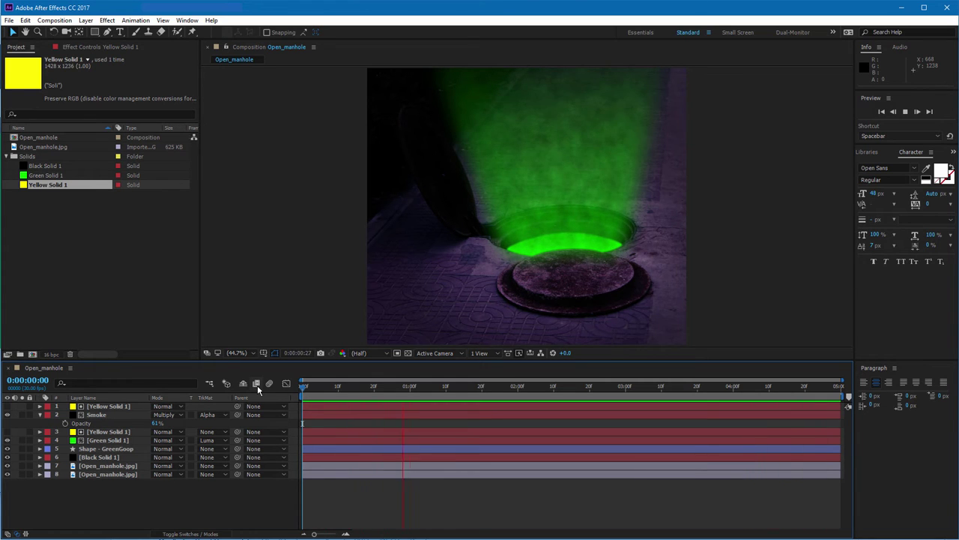
key(space)
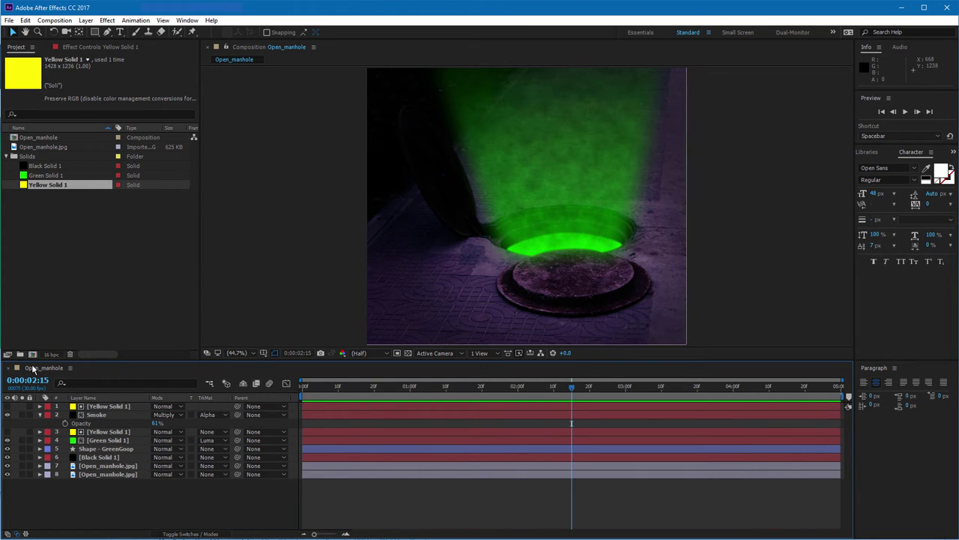
click(97, 416)
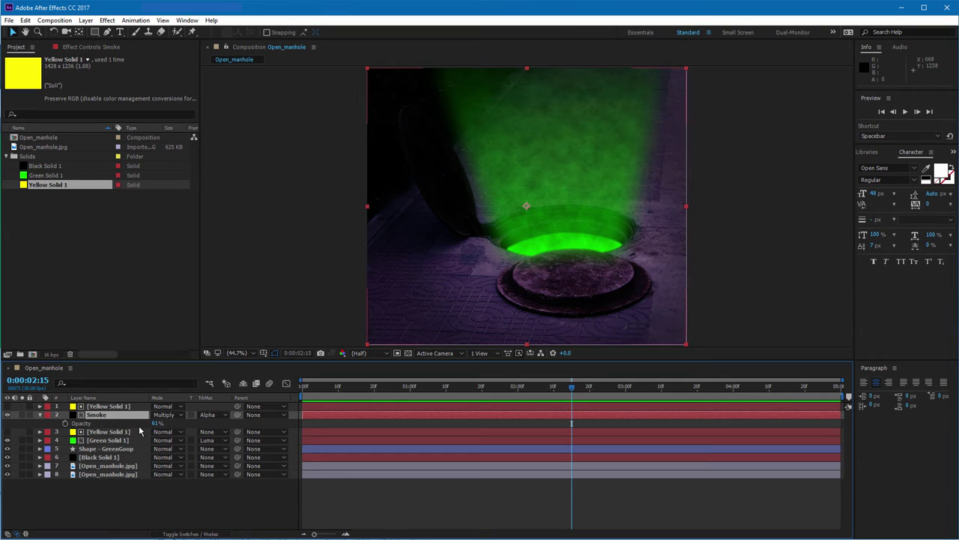
click(91, 47)
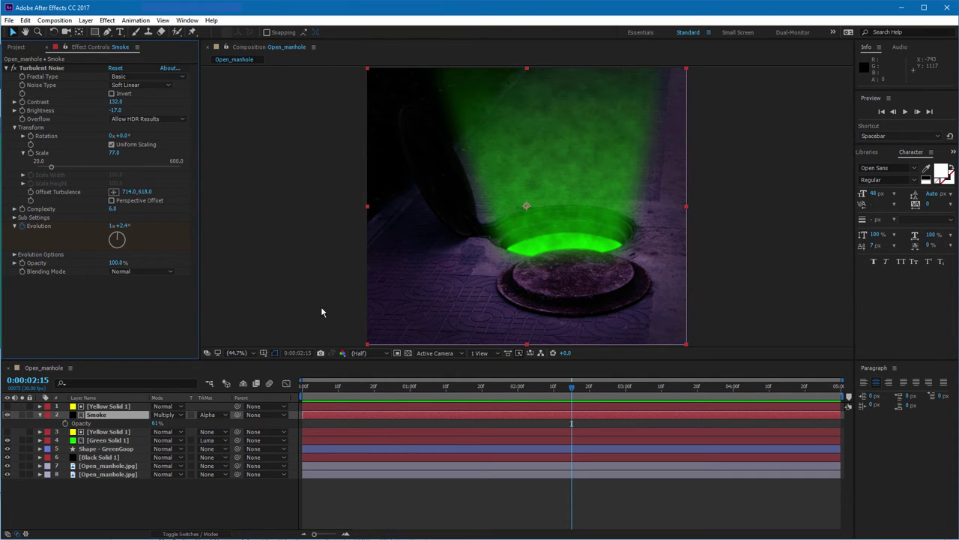
click(129, 416)
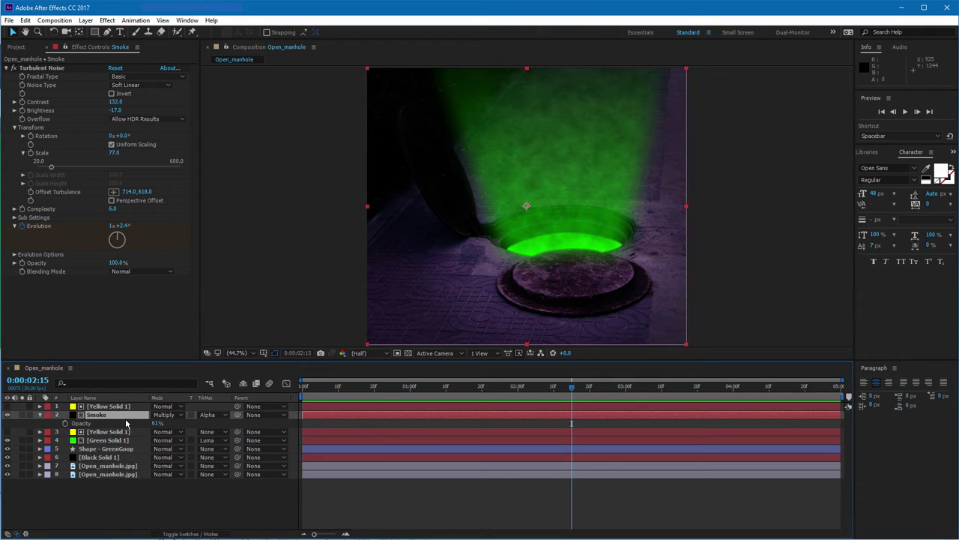
Change the Smoke layer's end Evolution keyframe to 3 revolutions and scrub to check it
key(u)
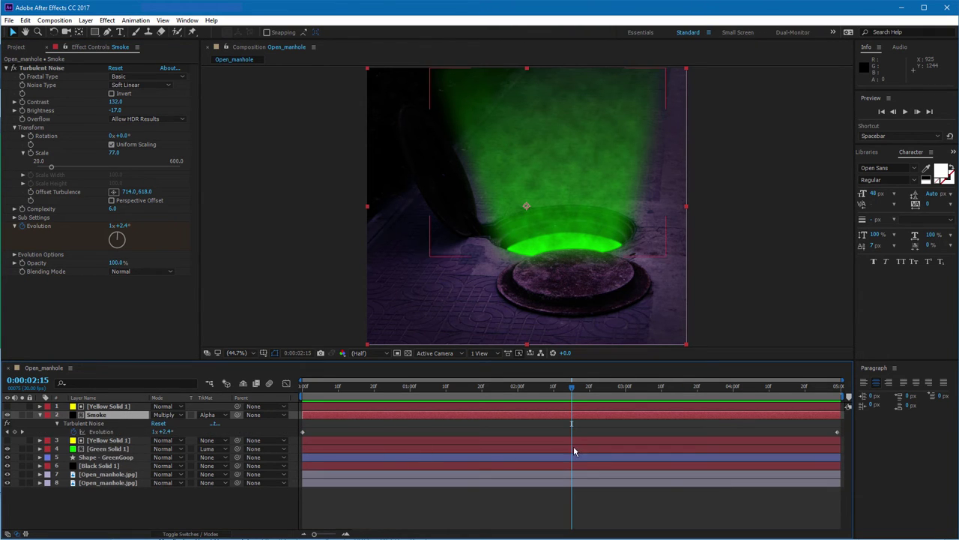
drag(375, 387, 293, 416)
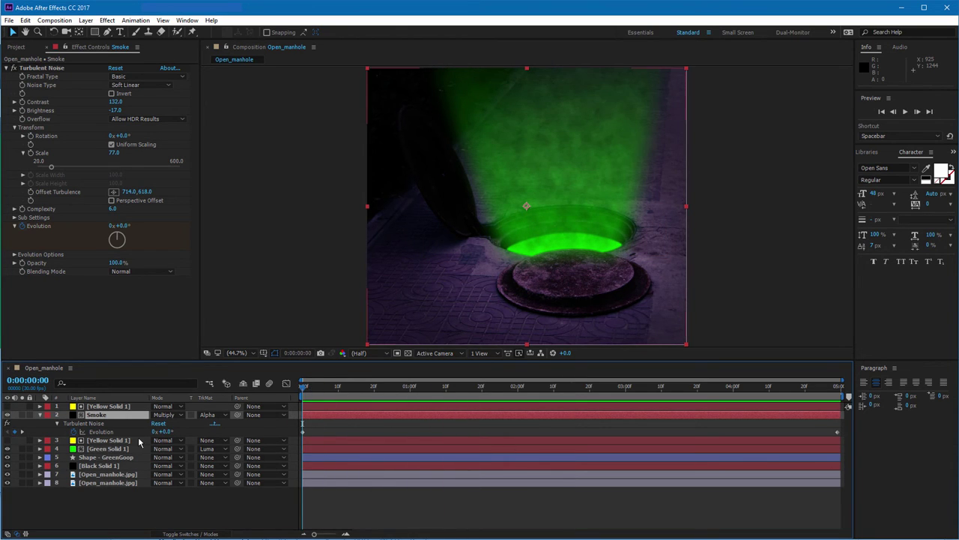
drag(324, 396, 847, 436)
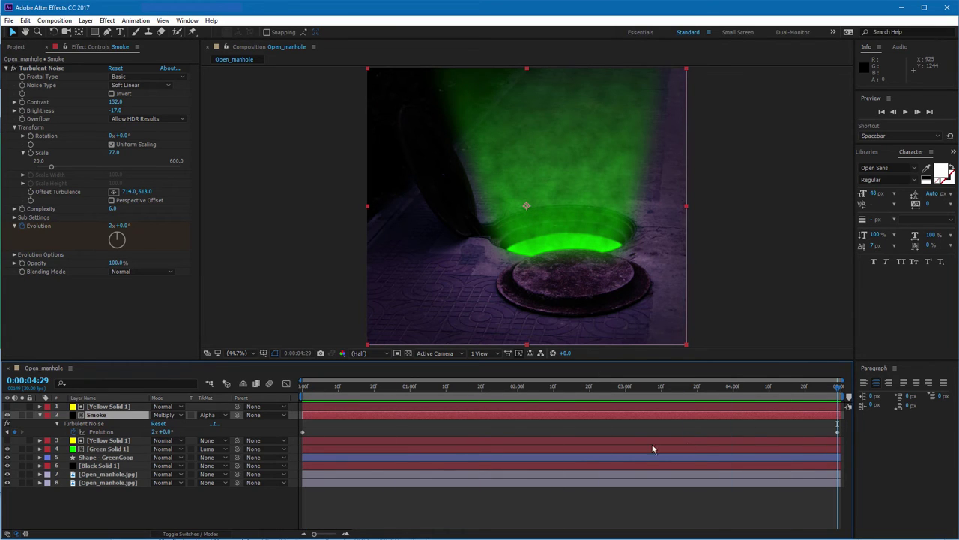
click(155, 432)
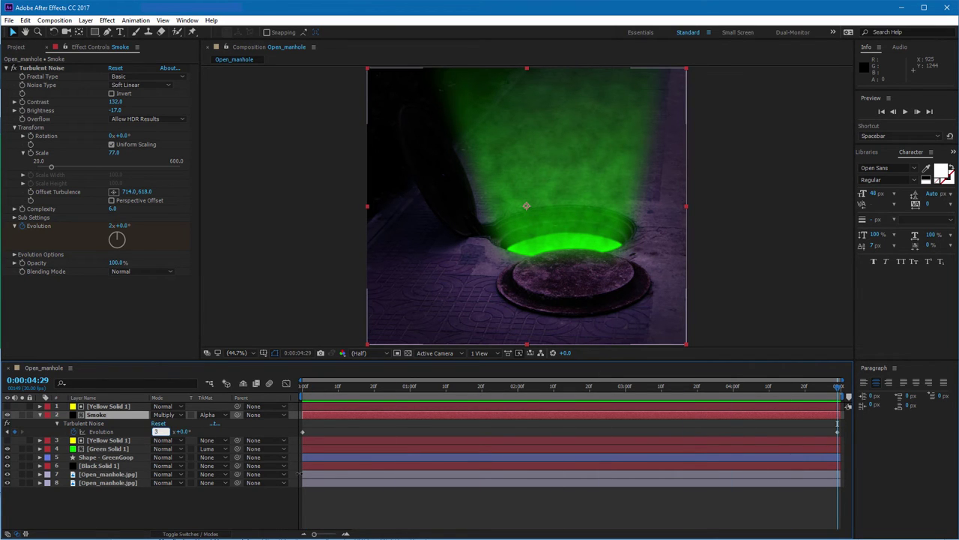
text(3)
key(Return)
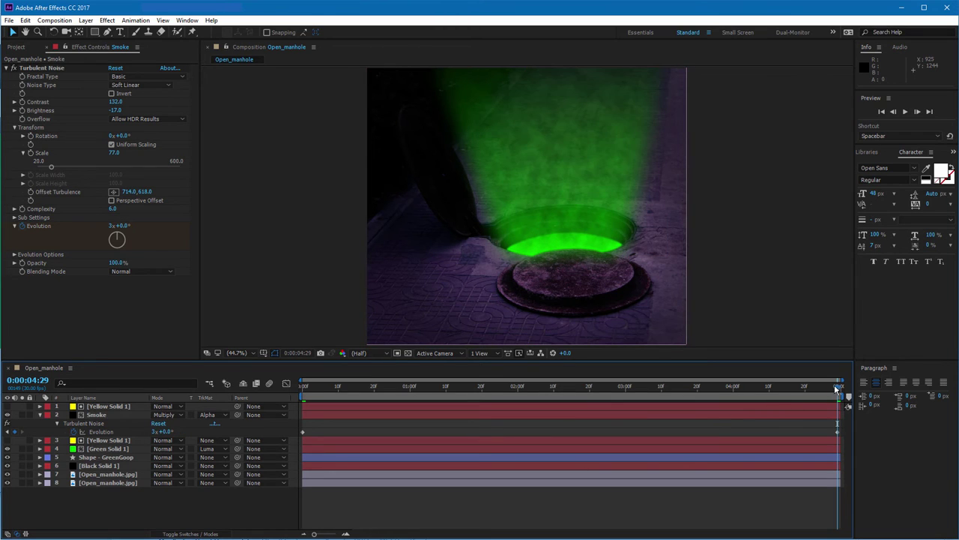
click(808, 386)
drag(777, 399, 274, 396)
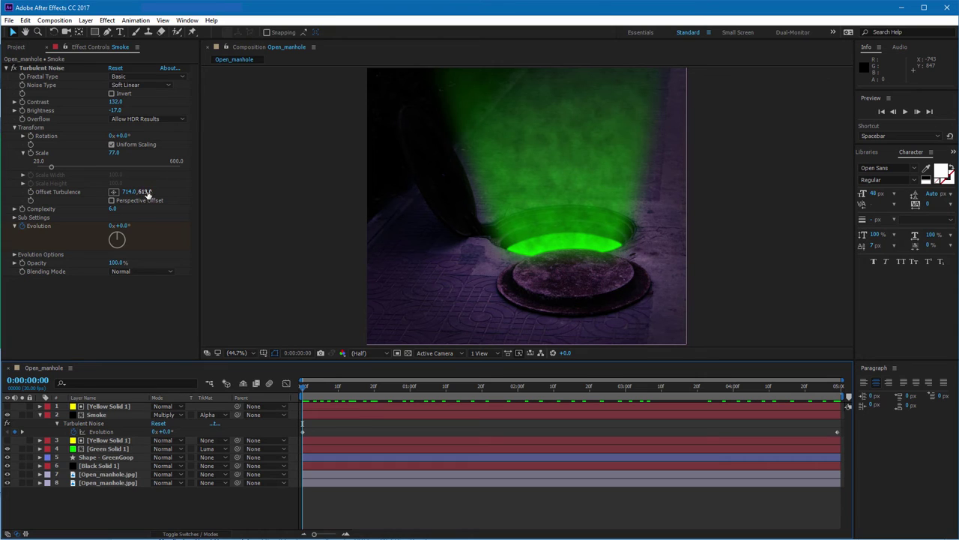
Set the Smoke layer's Offset Turbulence to 0,0 at the first frame
drag(147, 193, 129, 207)
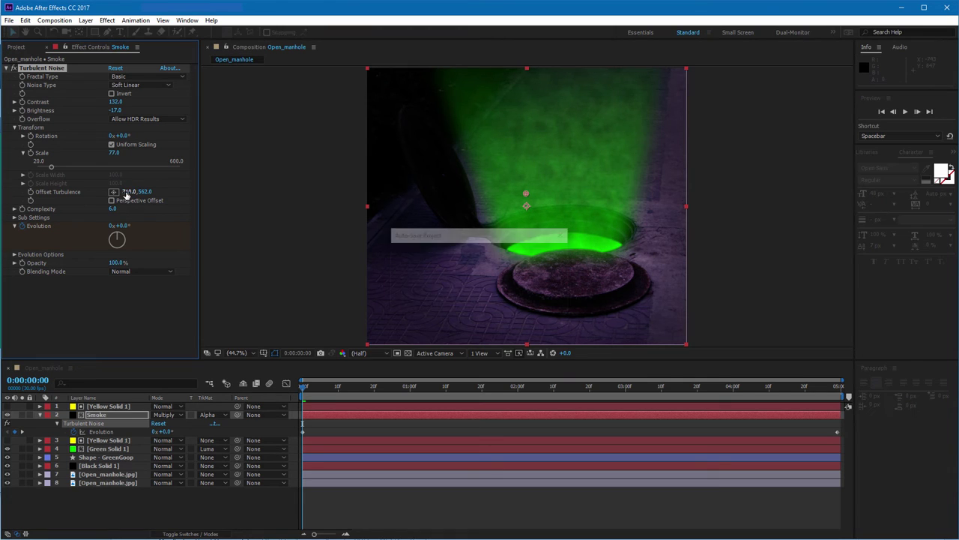
click(130, 192)
text(0)
key(Tab)
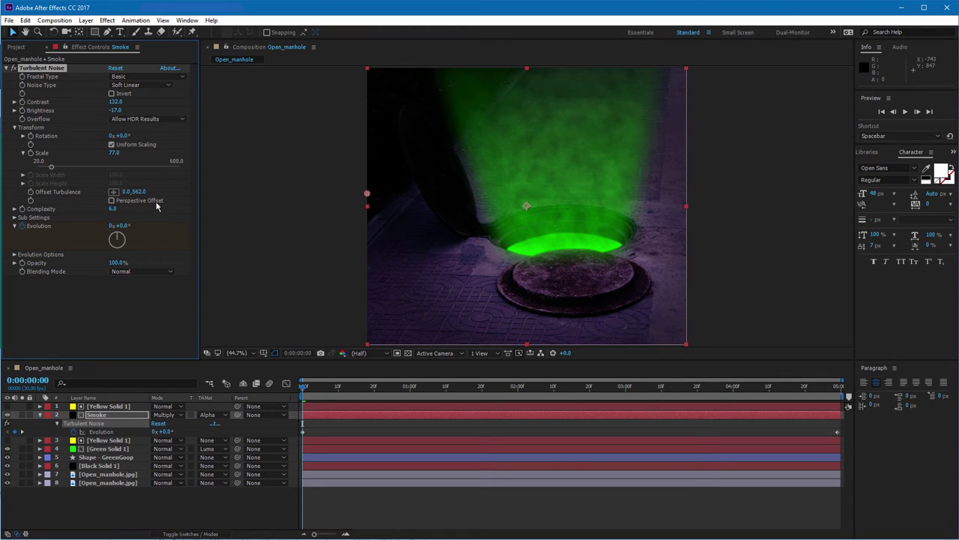
text(0)
key(Return)
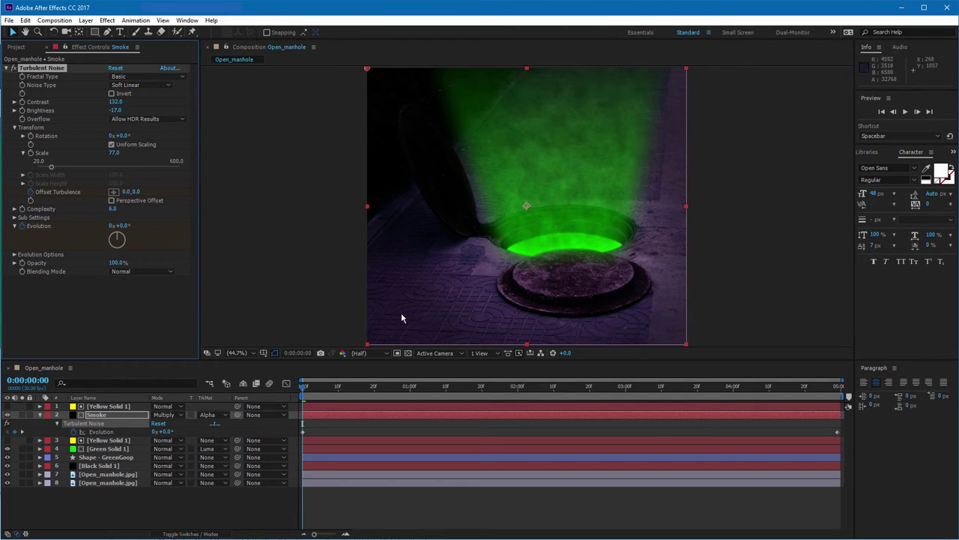
At the last frame, set Offset Turbulence to 0,-500
drag(304, 389, 857, 423)
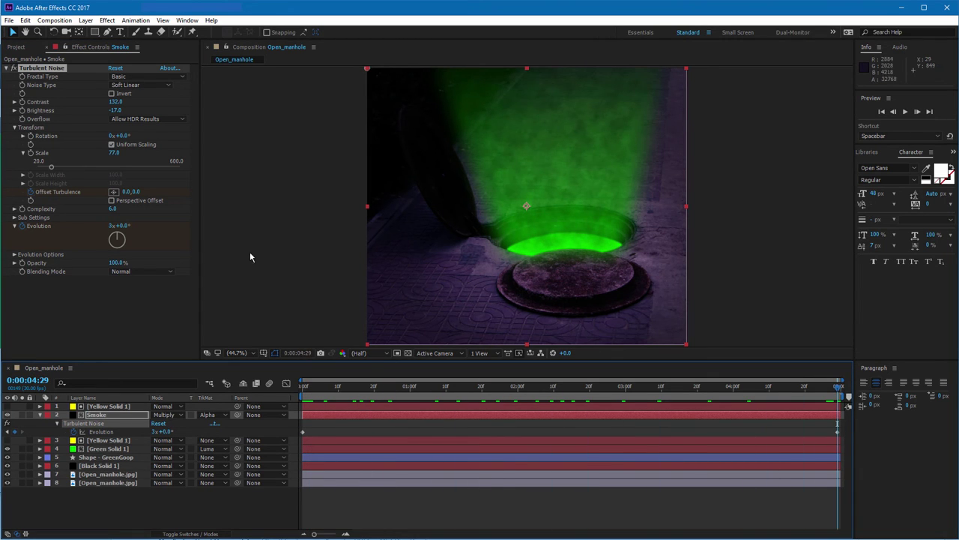
click(137, 195)
drag(137, 194, 67, 197)
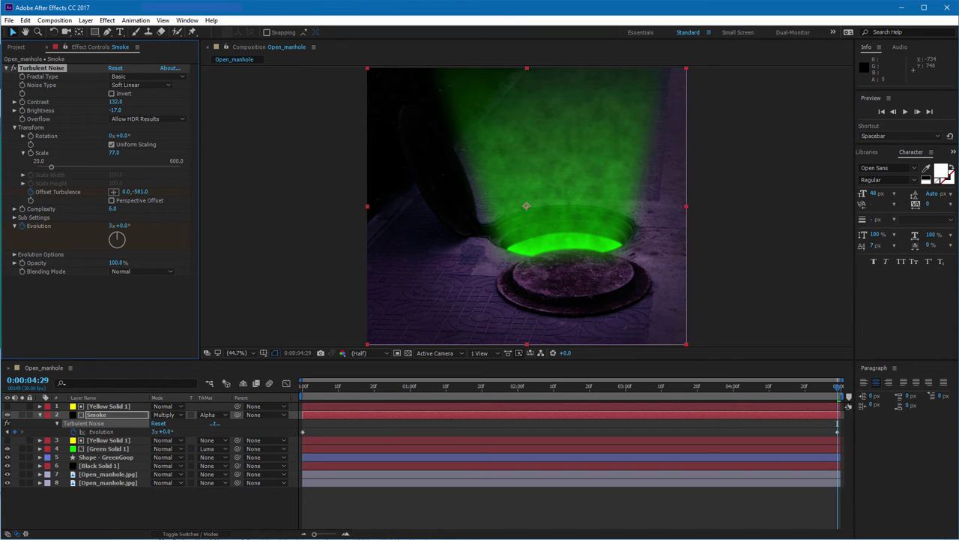
click(140, 192)
text(-500)
key(Return)
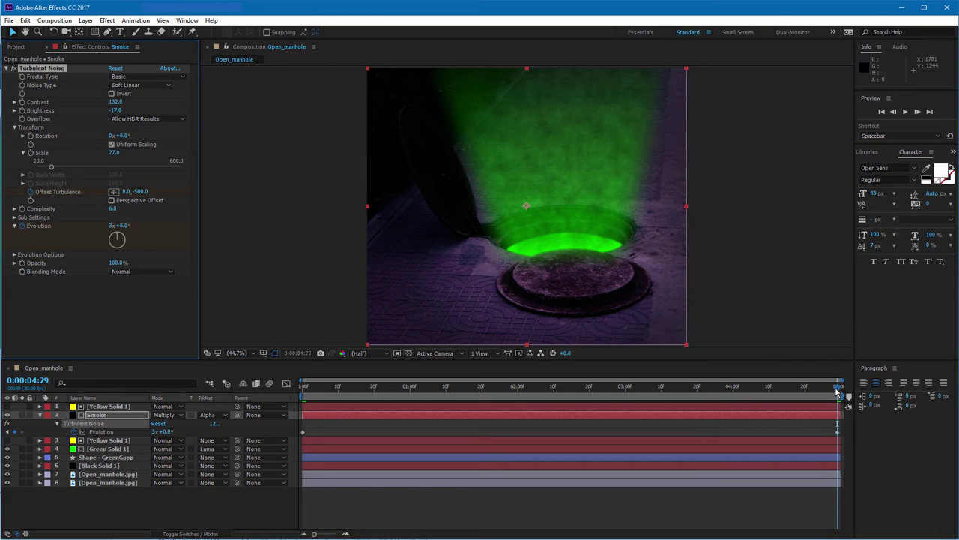
Reveal the Smoke layer's keyframed properties and preview the rising smoke
click(102, 417)
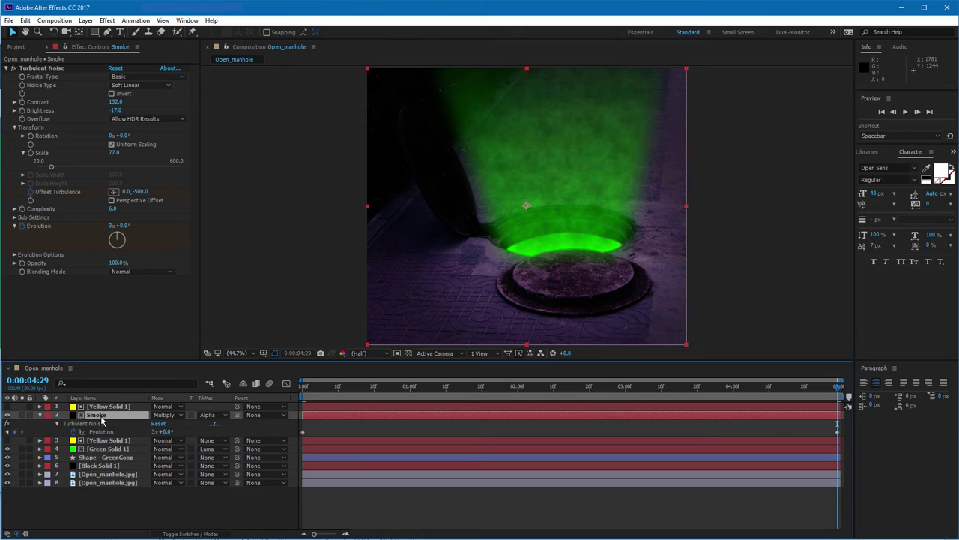
key(u)
key(space)
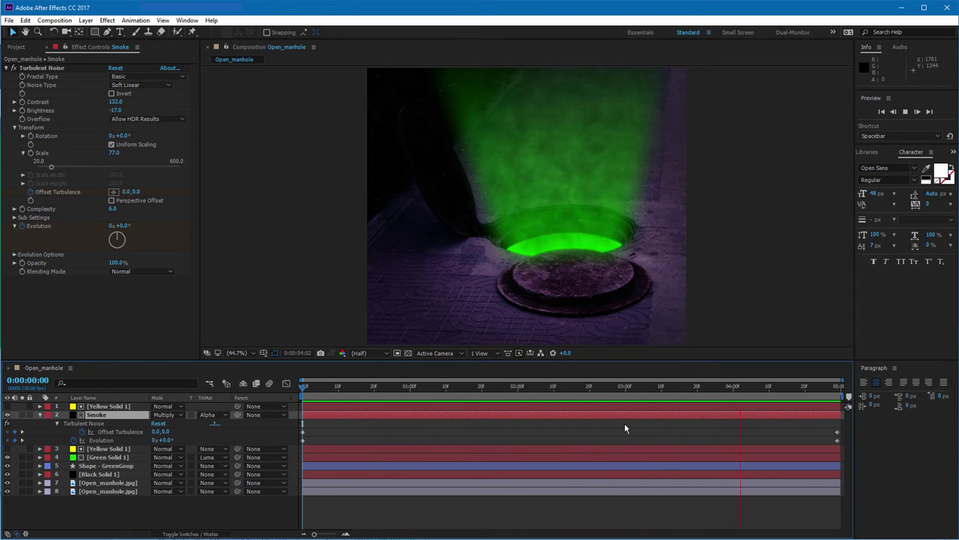
click(838, 386)
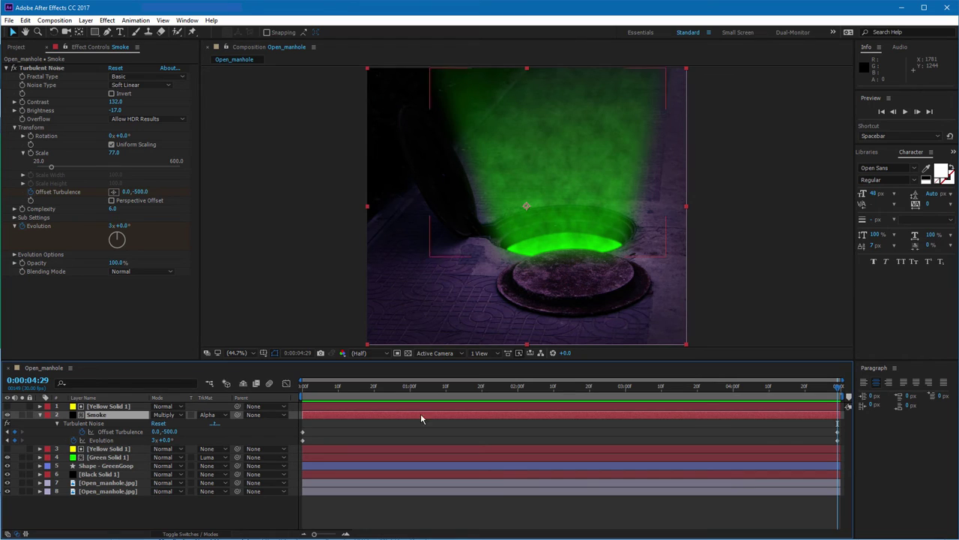
Raise the end Evolution keyframe to 5 revolutions, preview from the start, and collapse the layer
click(111, 228)
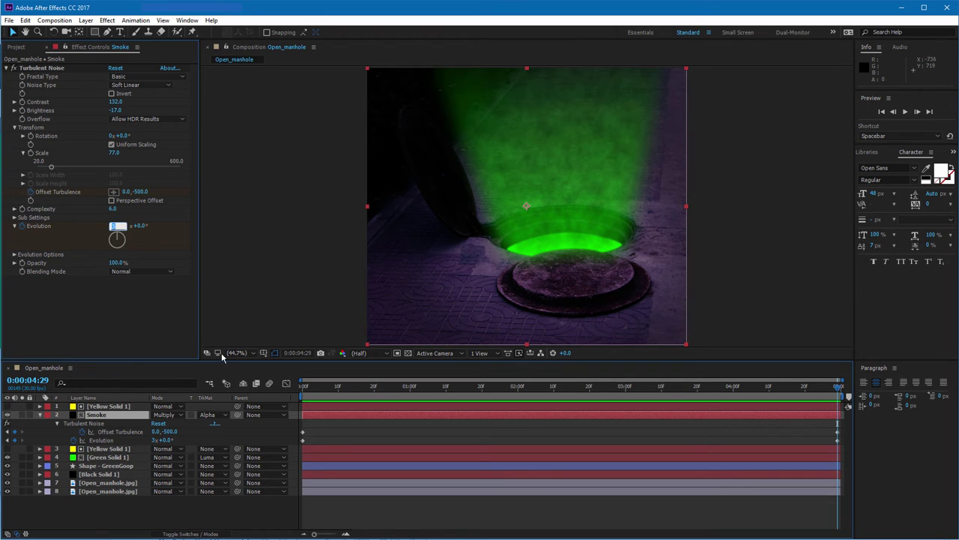
text(5)
key(Return)
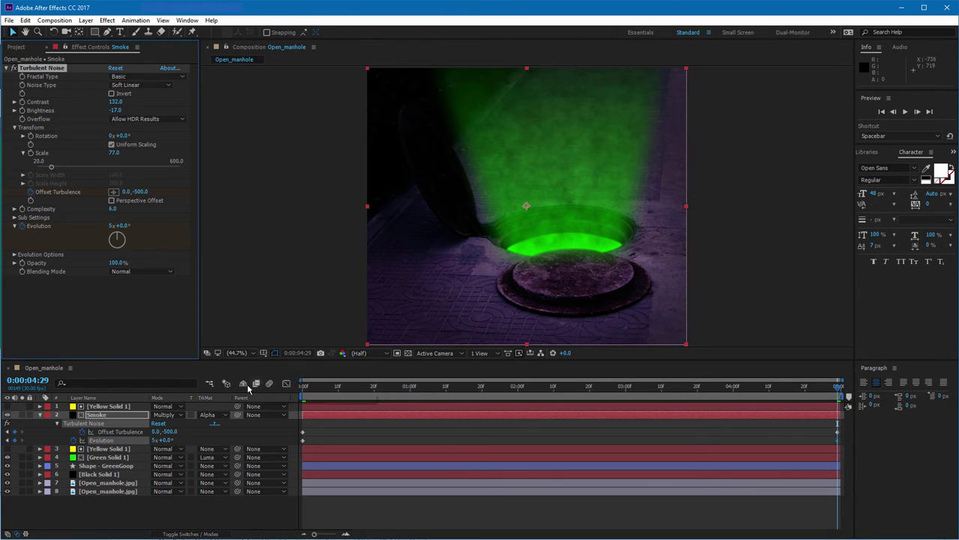
key(Home)
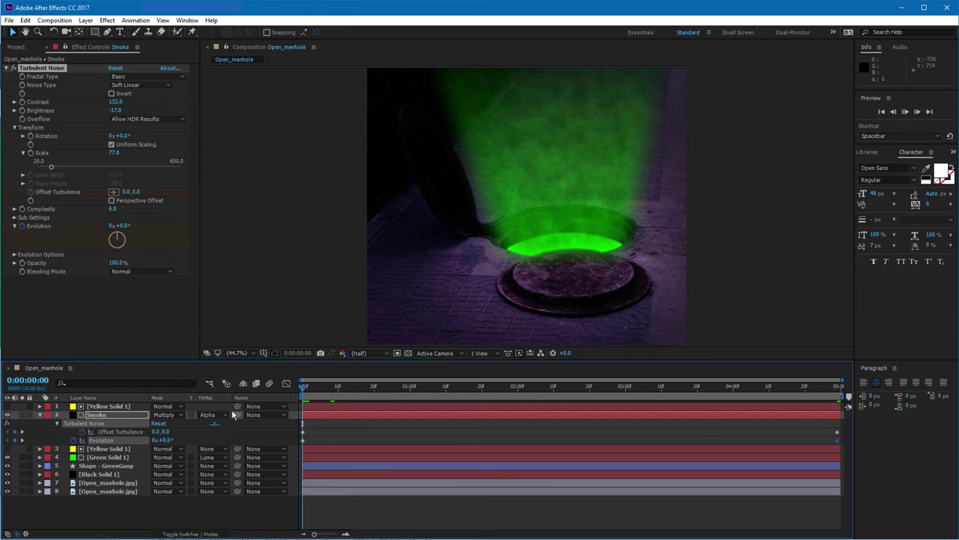
key(space)
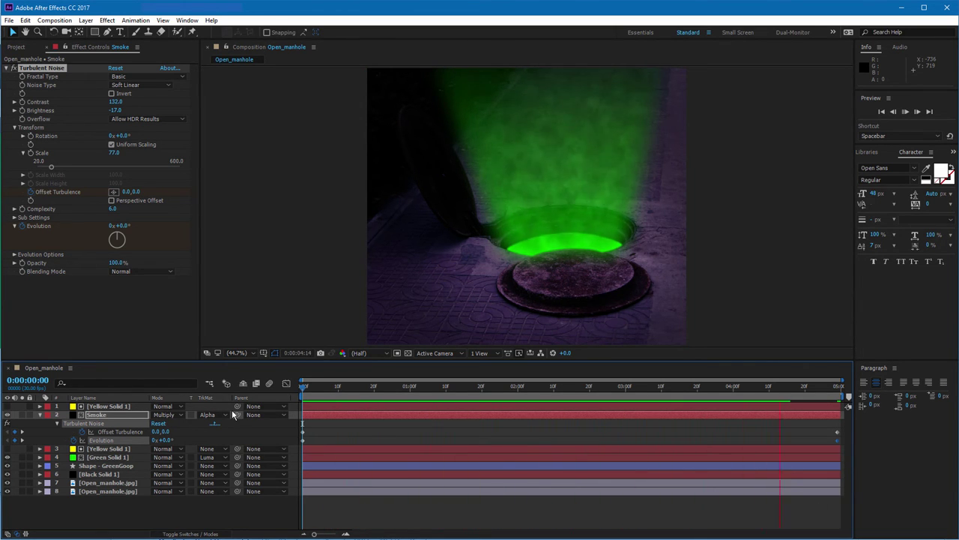
key(space)
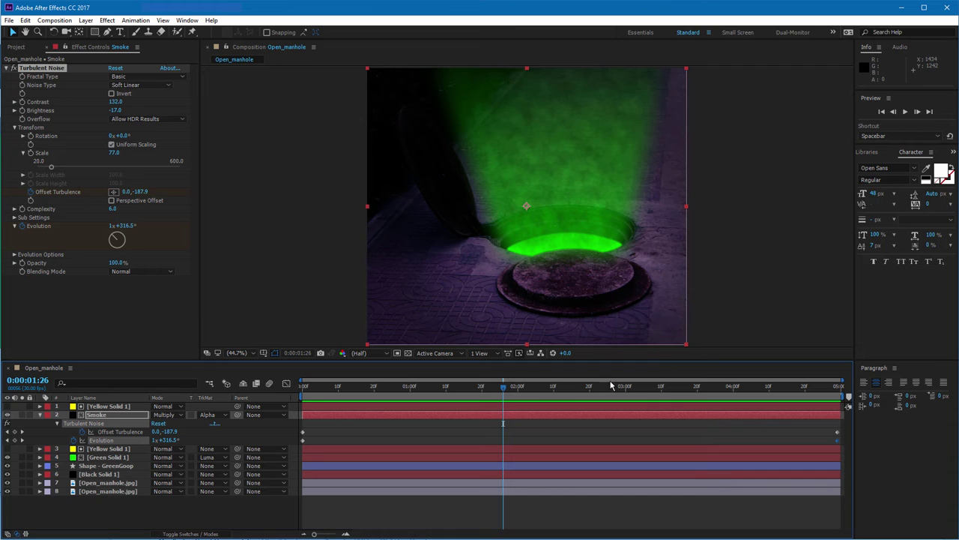
click(40, 415)
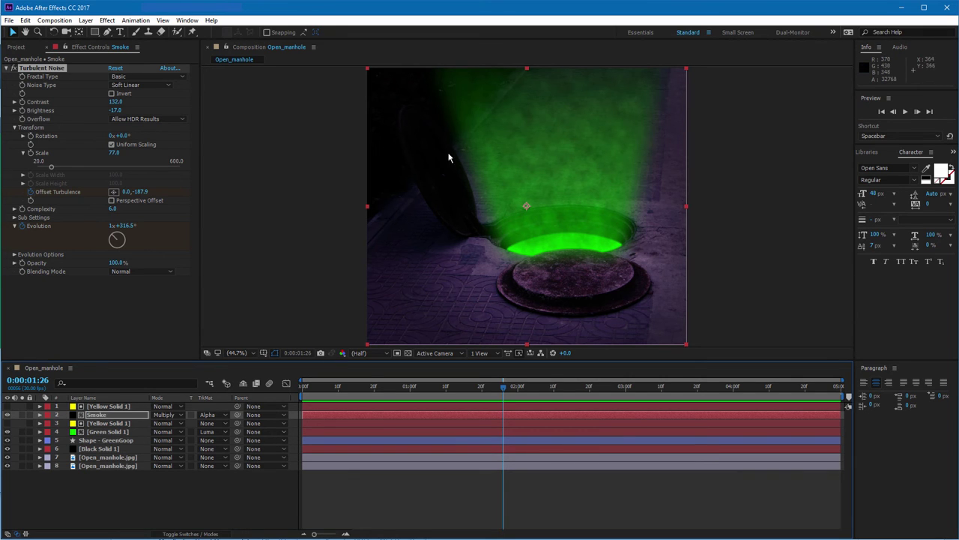
Solo the original and purple-graded photo layers in turn, leaving the original photo soloed
click(22, 466)
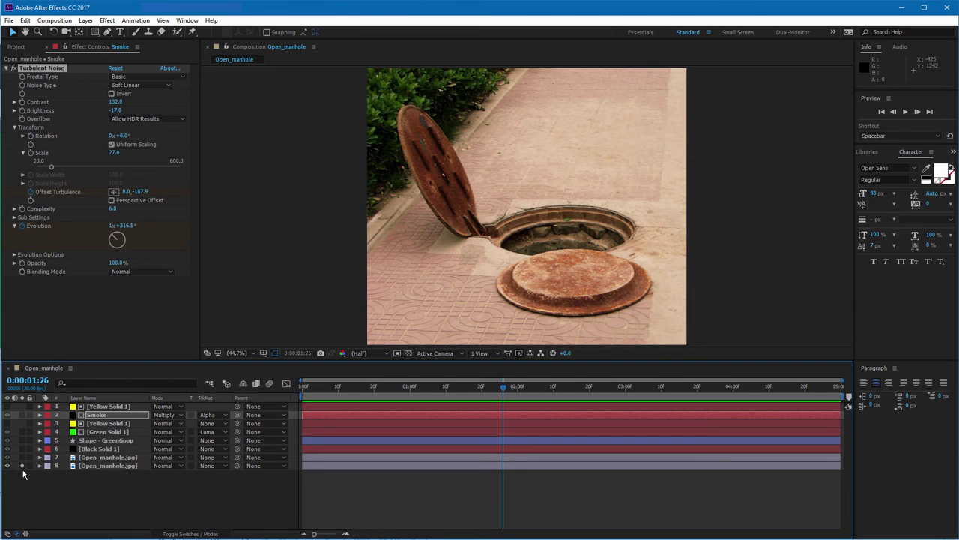
click(21, 465)
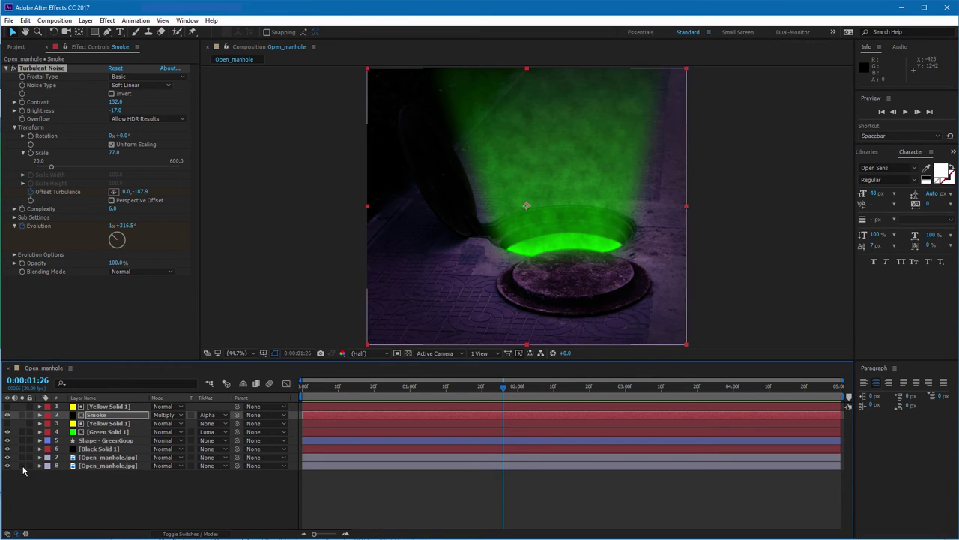
click(22, 465)
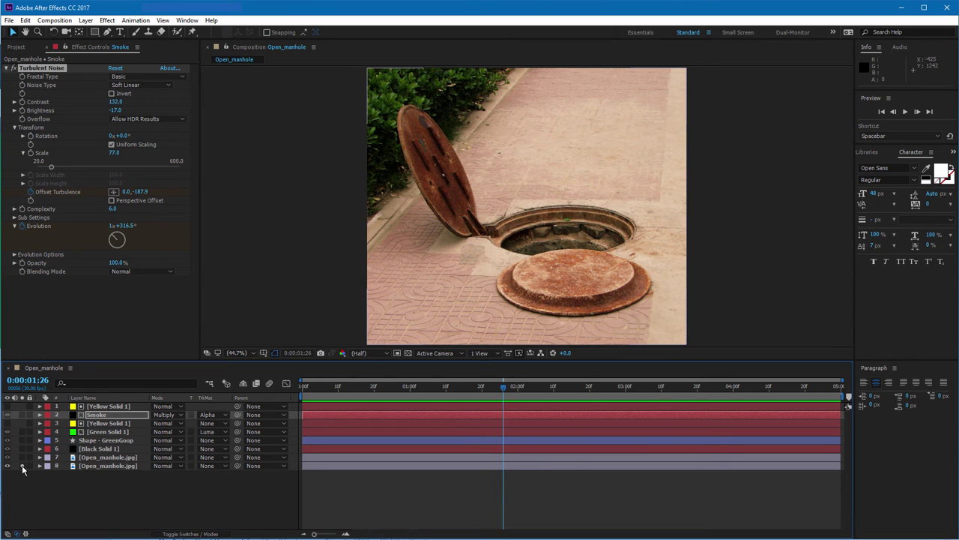
click(22, 457)
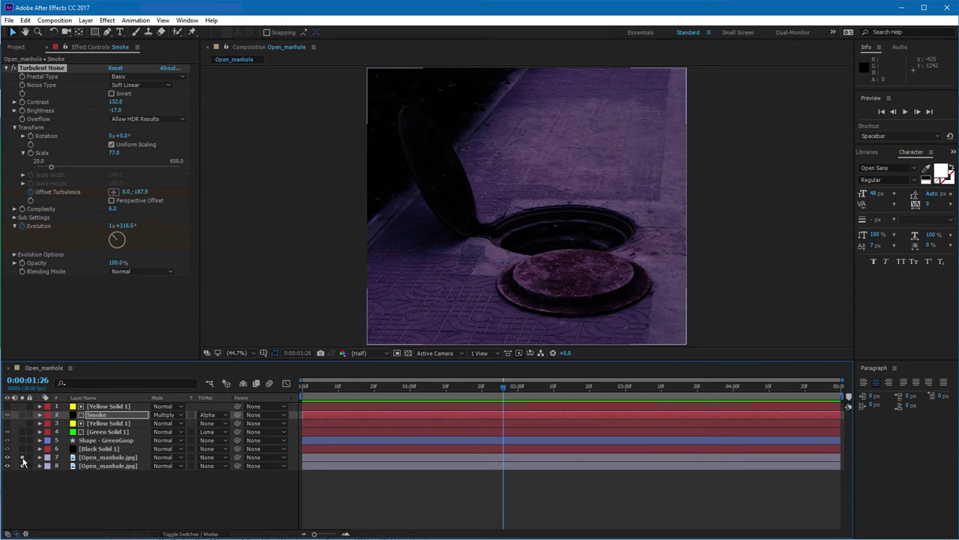
click(22, 457)
click(21, 457)
click(22, 457)
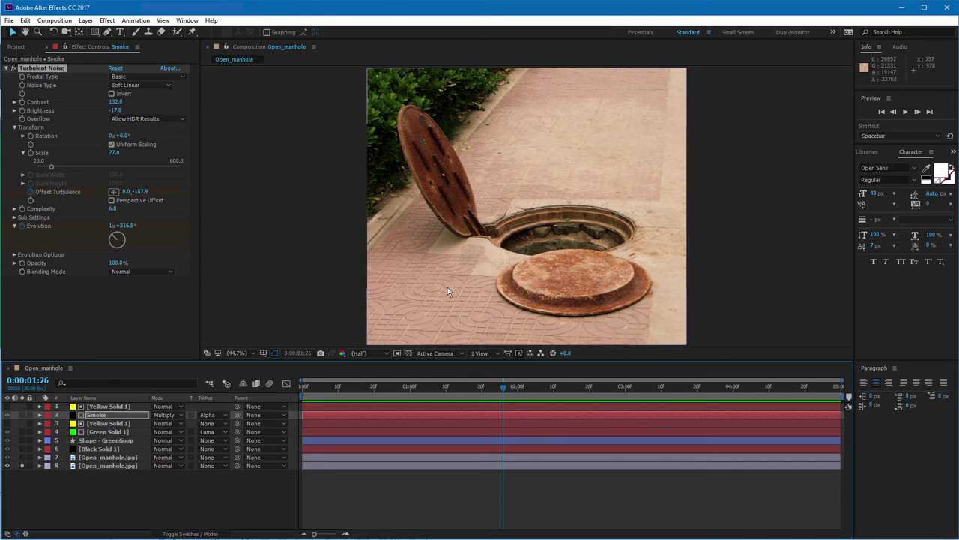
Select Yellow Solid 1 and open the Layer menu
click(120, 465)
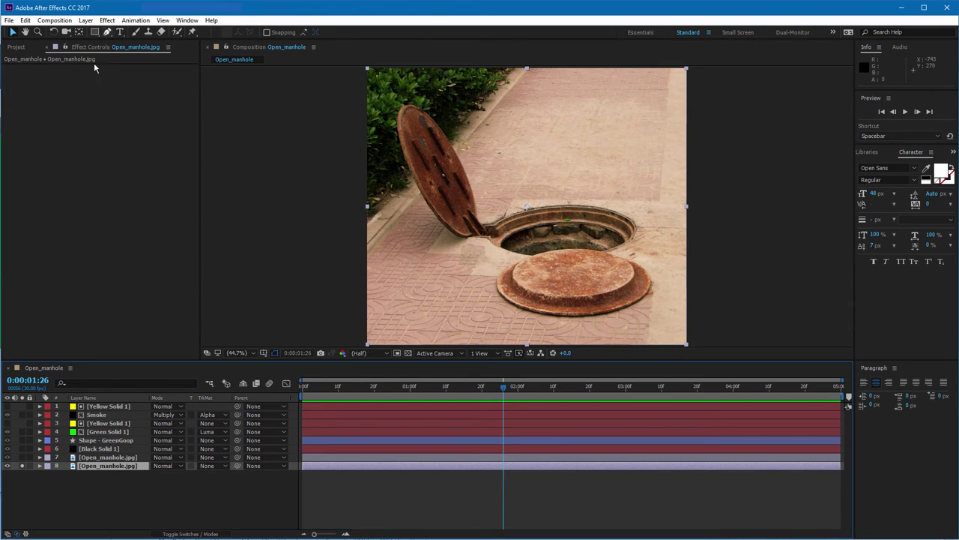
click(85, 21)
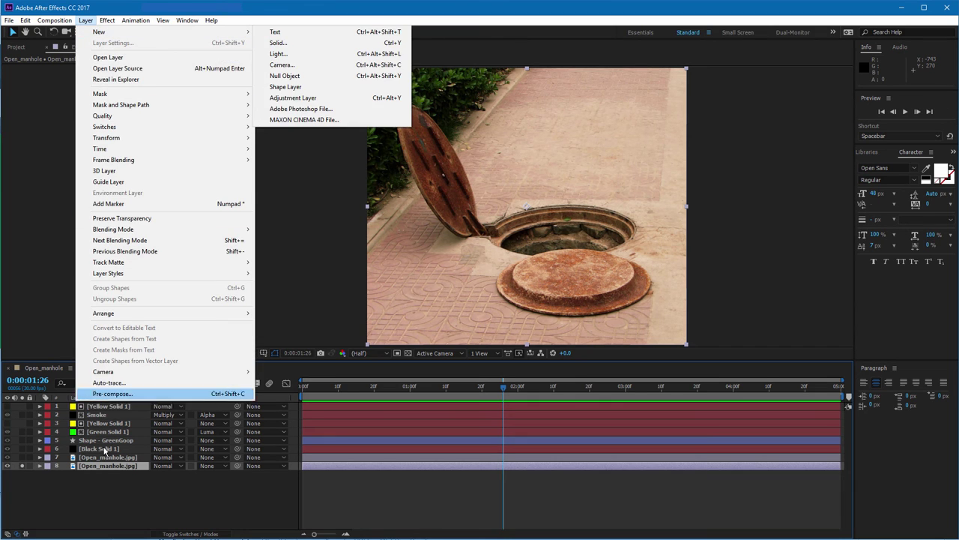
click(124, 490)
click(109, 405)
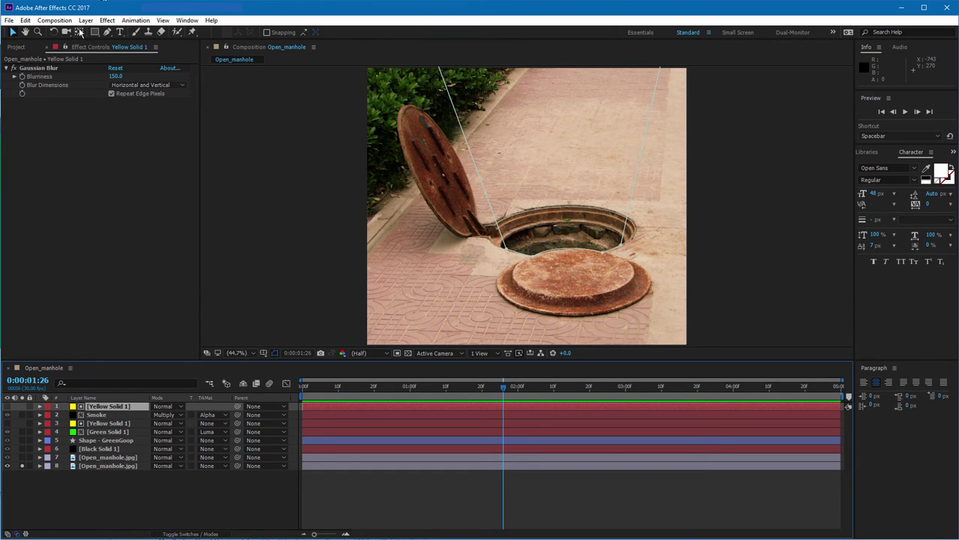
click(85, 20)
Create a new shape layer with the Pen tool and zoom in on the raised lid
mouse_move(99, 31)
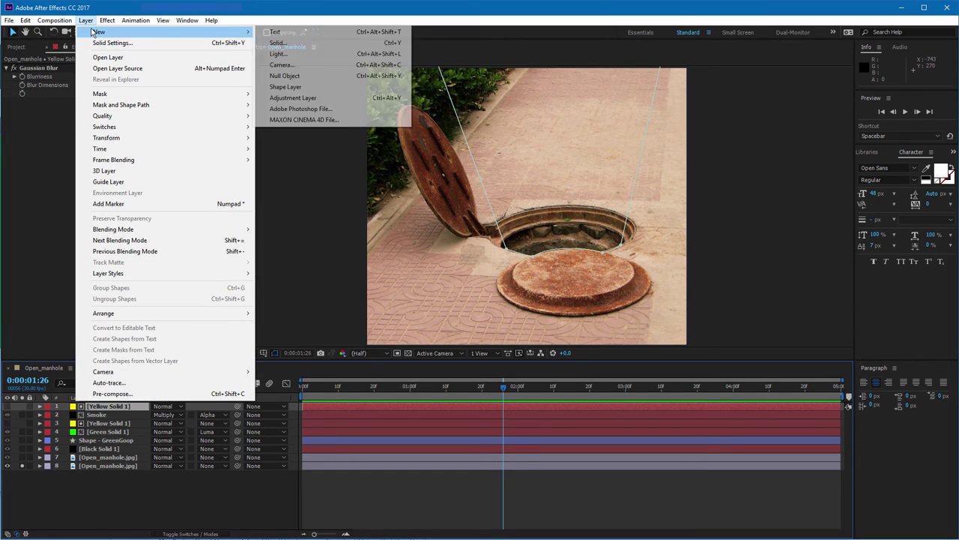
click(286, 86)
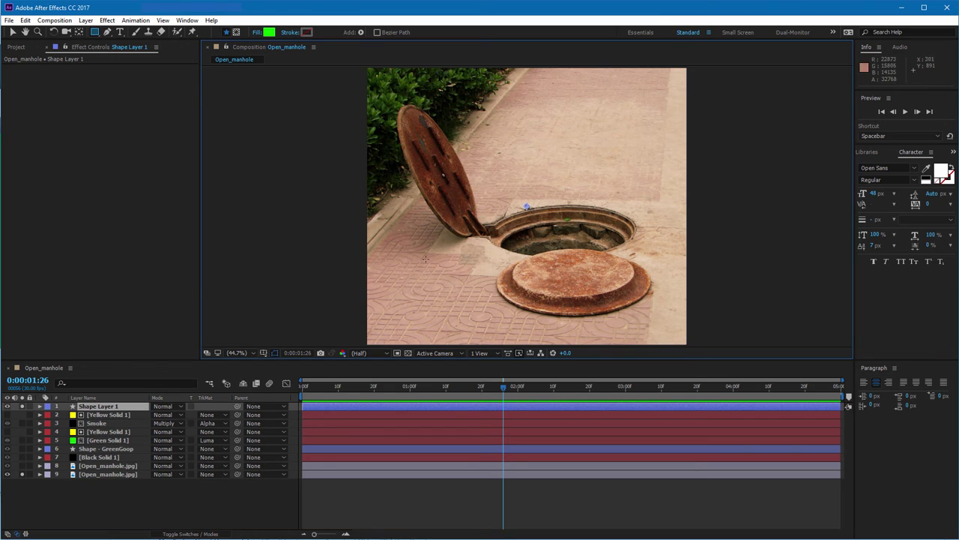
click(107, 32)
key(slash)
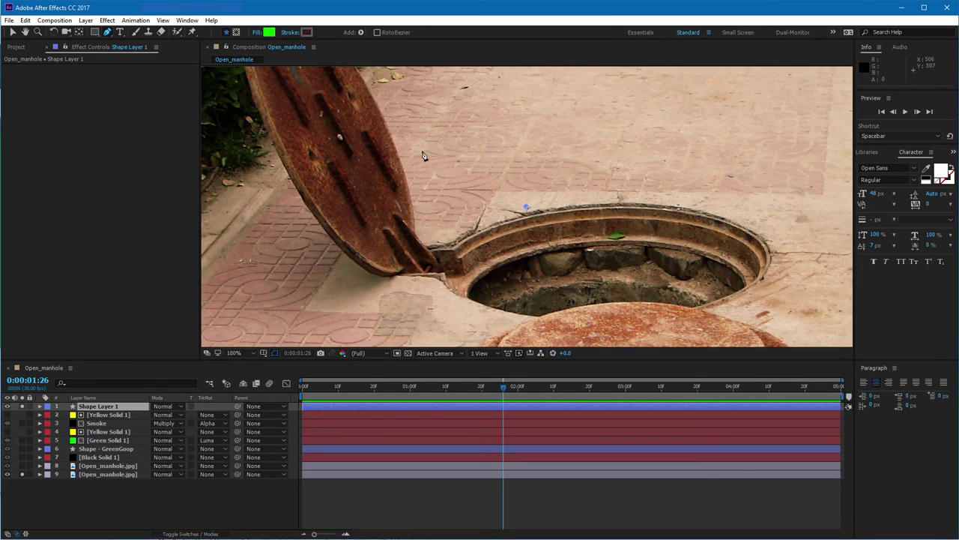
key(h)
drag(418, 167, 516, 225)
key(g)
scroll(517, 213, down, 2)
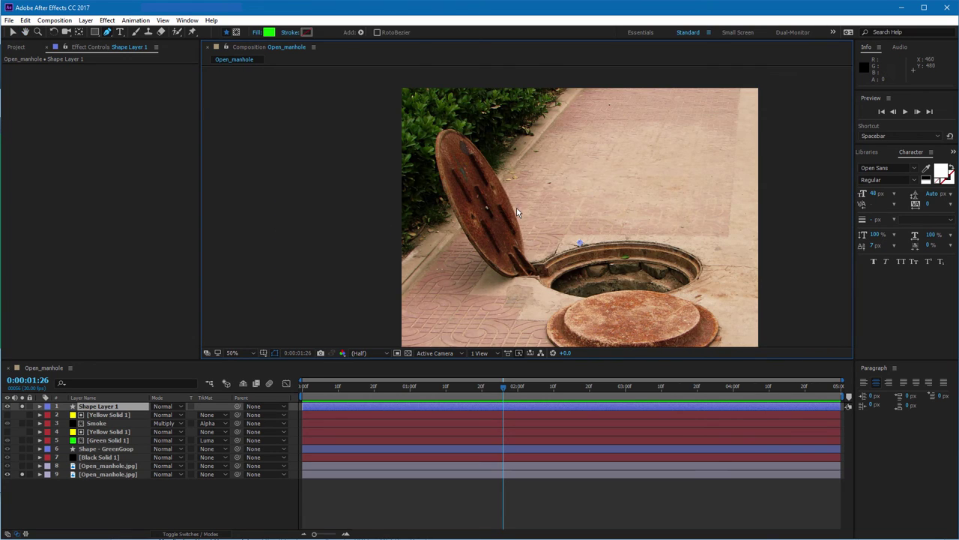
Trace the lid's outline with pen points, curving the right edge and top to fit
click(442, 134)
click(443, 177)
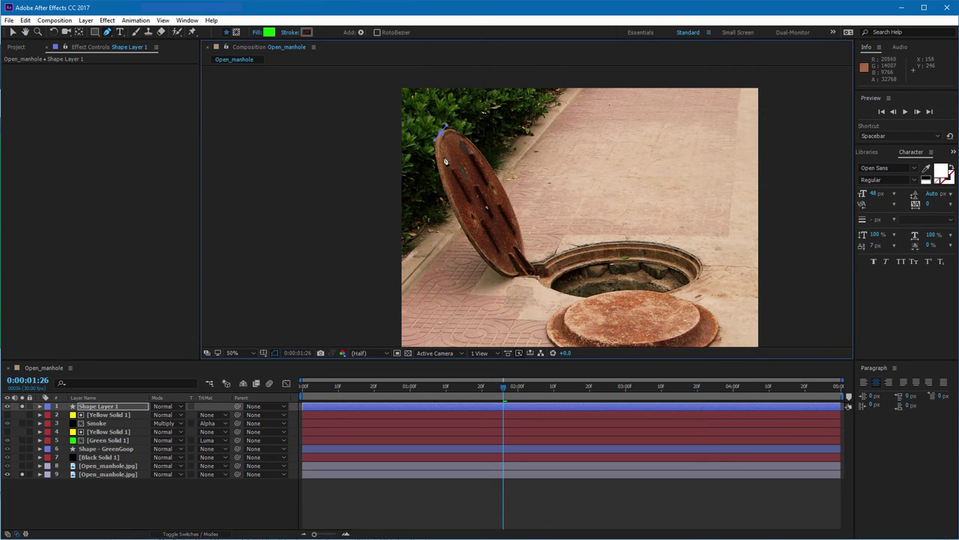
click(462, 215)
click(483, 249)
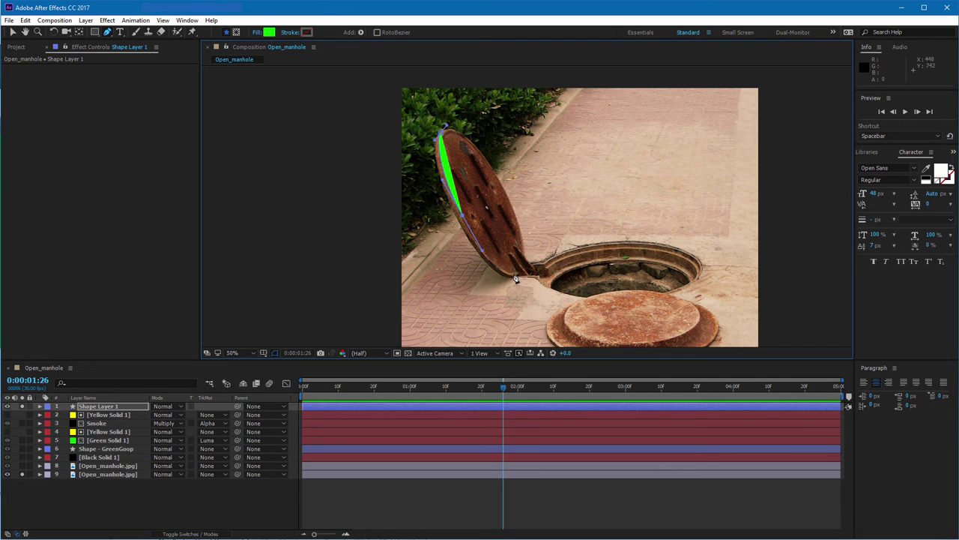
drag(515, 278, 523, 276)
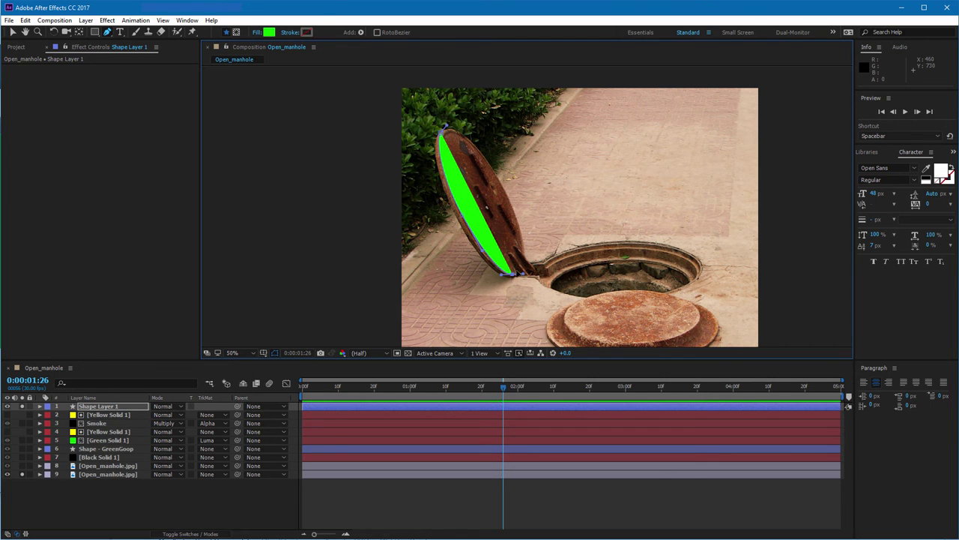
click(513, 257)
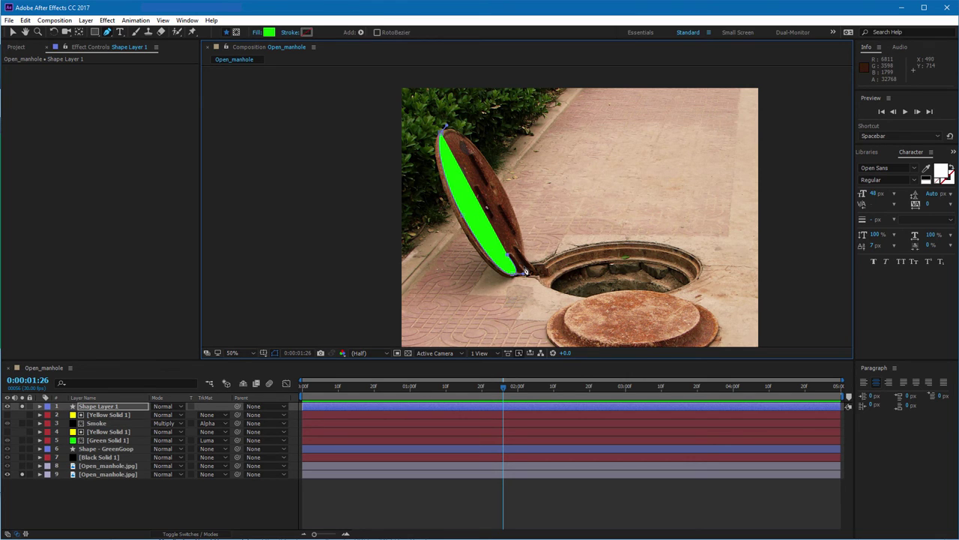
click(517, 260)
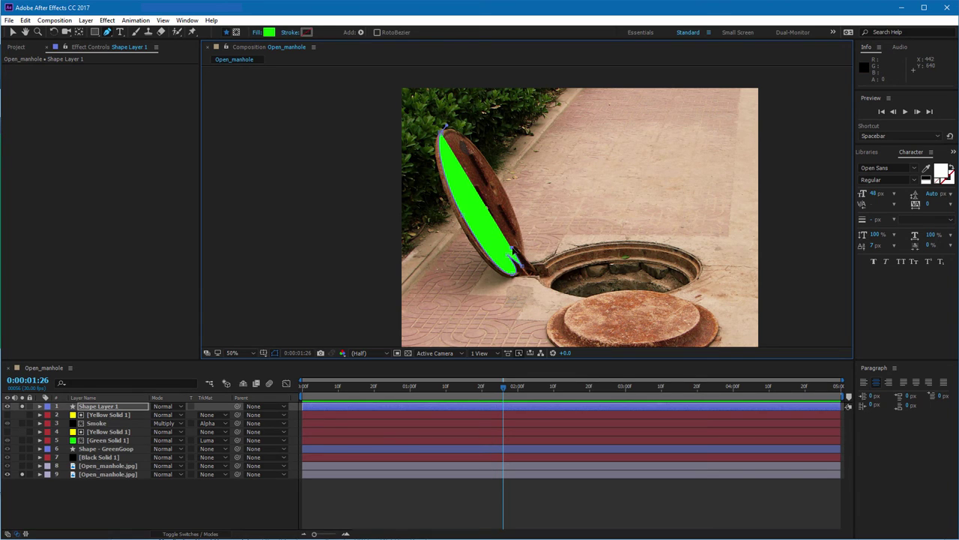
click(523, 253)
drag(527, 258, 525, 256)
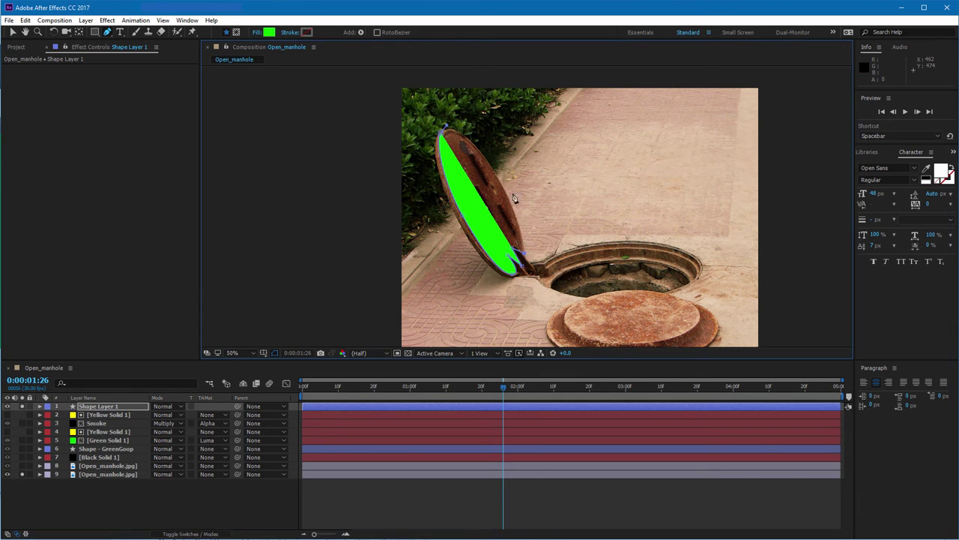
drag(514, 198, 522, 218)
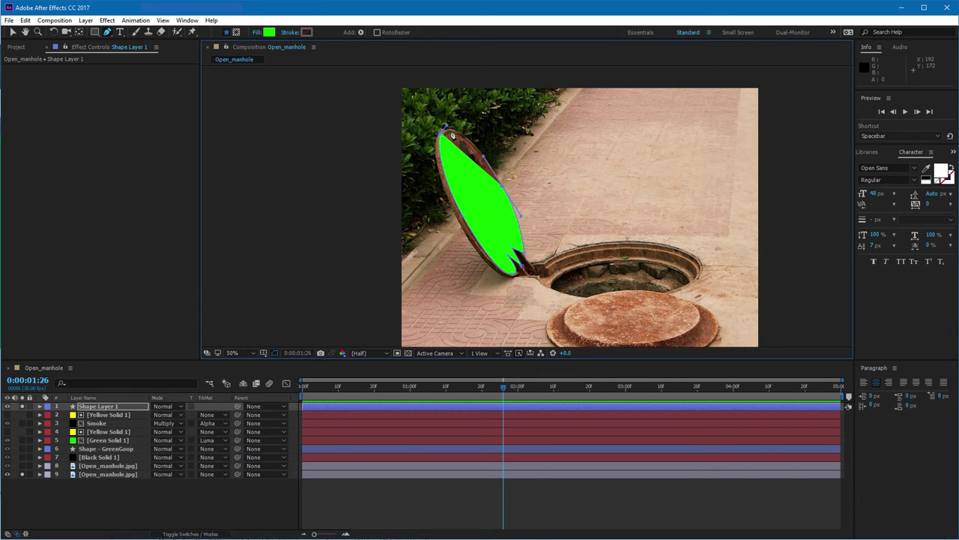
mouse_move(443, 139)
mouse_down()
mouse_move(452, 127)
mouse_move(427, 141)
mouse_up()
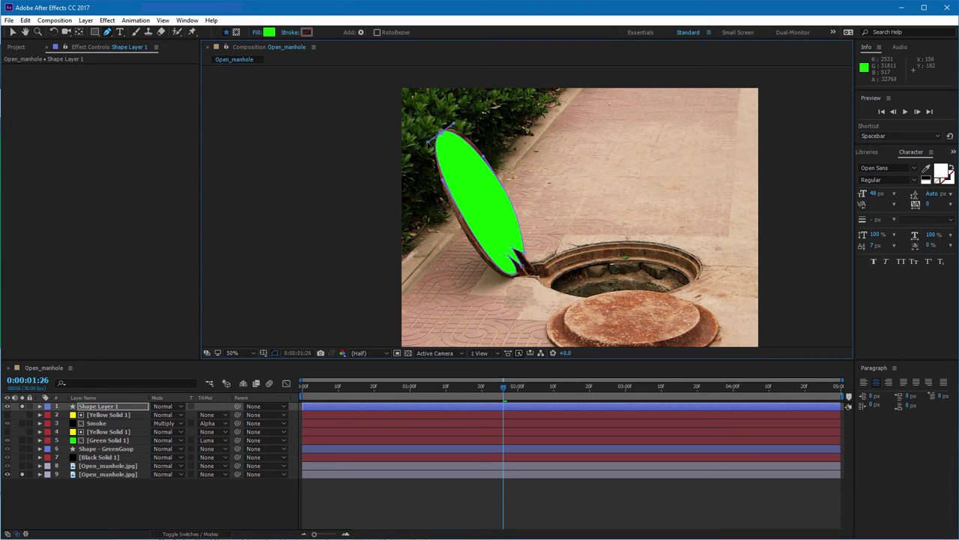
Zoom to 200% on the lid's hinge and make the shape's bottom tip a corner point
click(13, 32)
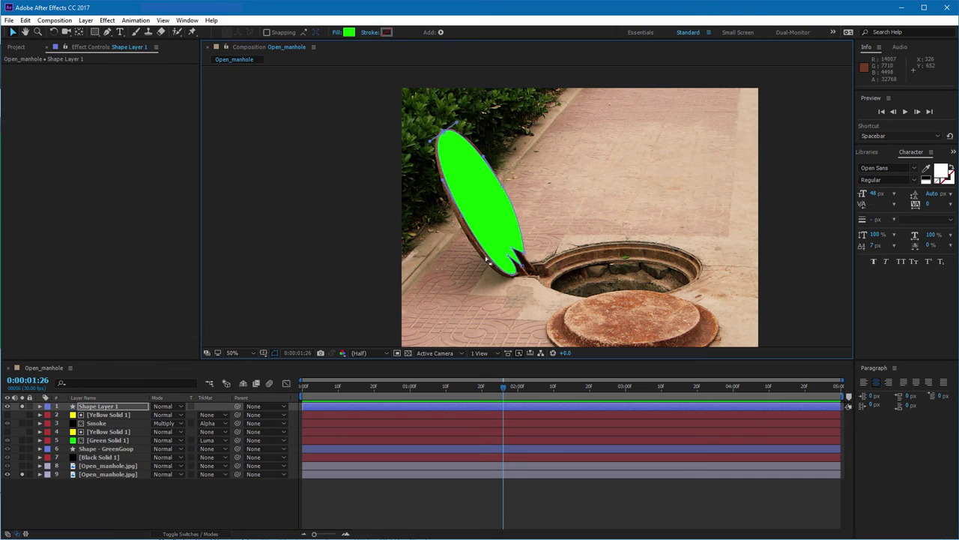
click(464, 217)
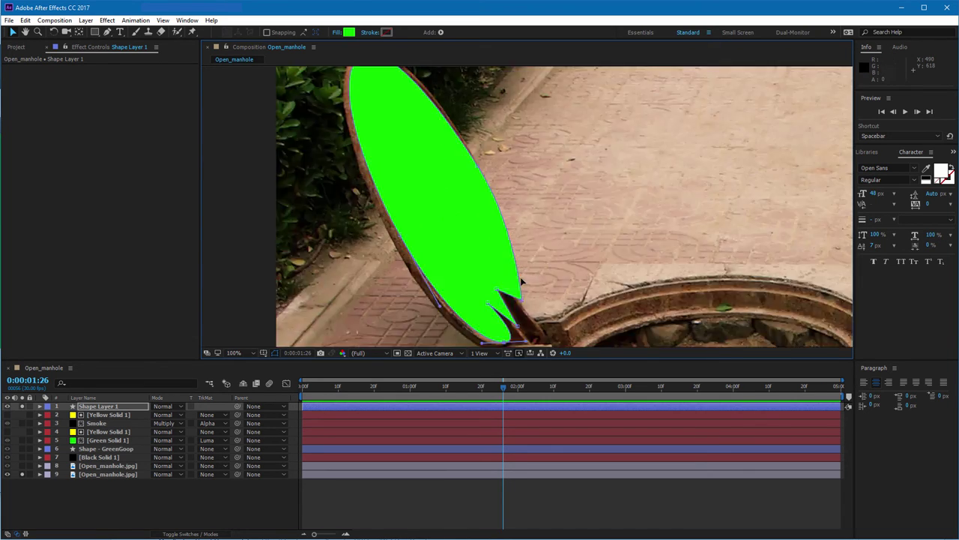
key(period)
drag(497, 284, 513, 198)
key(period)
drag(506, 304, 538, 279)
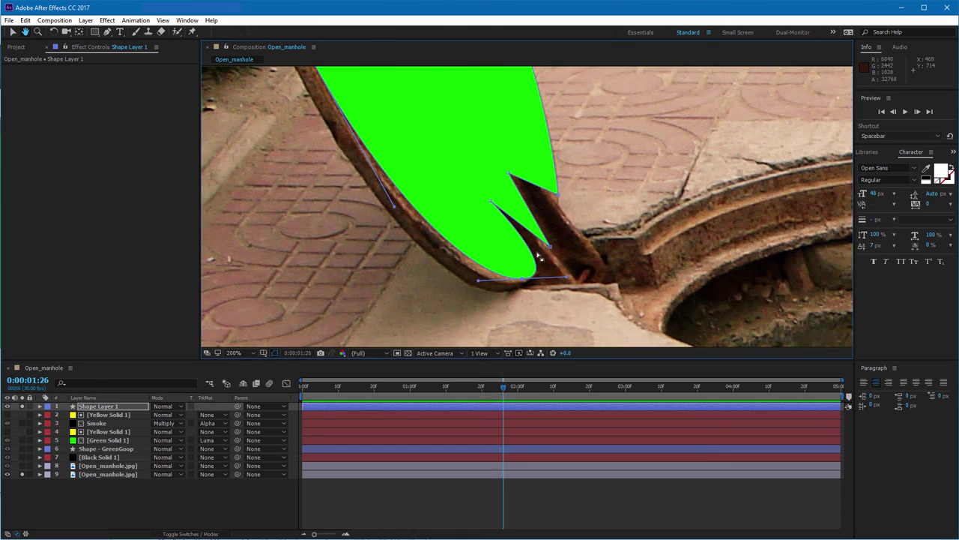
key(v)
ctrl+alt+click(538, 278)
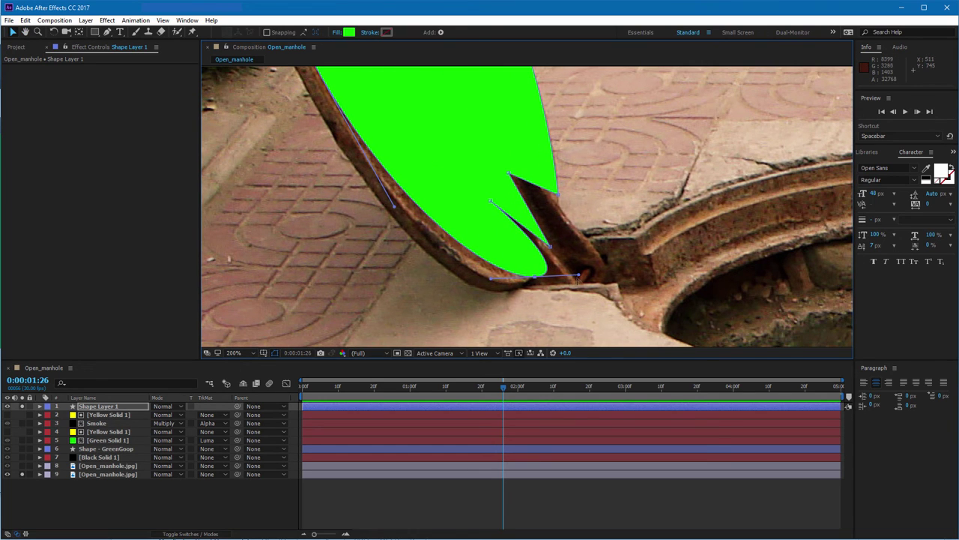
Move the notch vertices so the green shape fits around the hinge prongs
drag(491, 278, 462, 290)
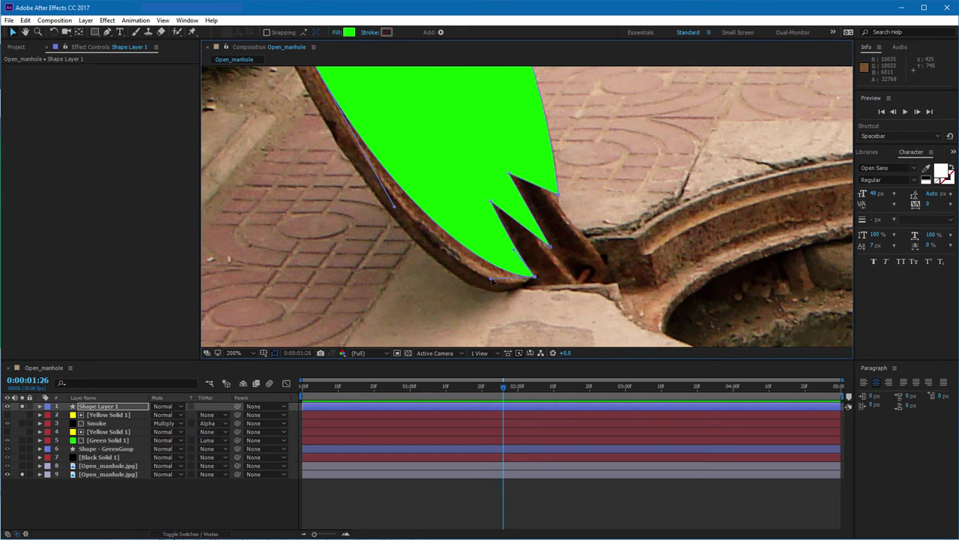
mouse_move(550, 246)
mouse_down()
mouse_move(560, 237)
mouse_move(559, 258)
mouse_up()
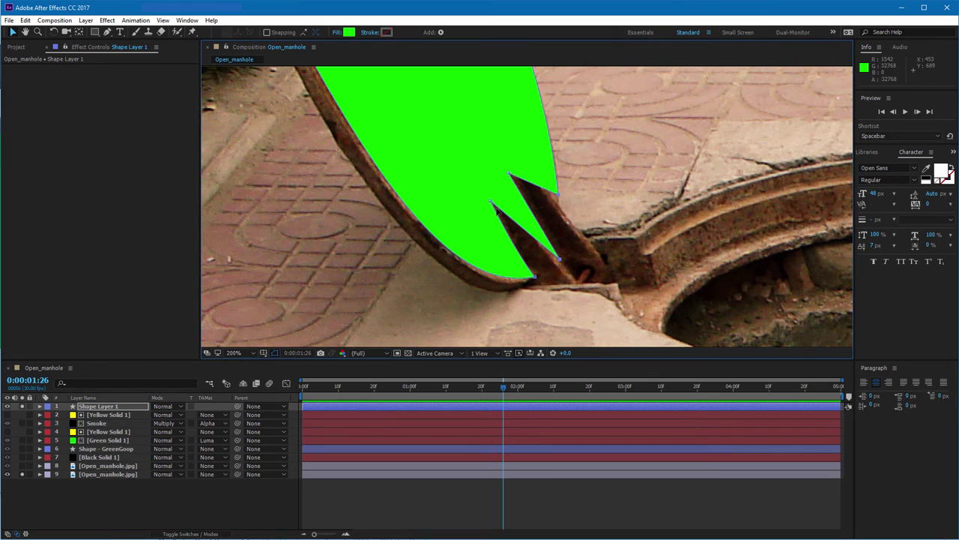
drag(501, 198, 478, 170)
key(ctrl+z)
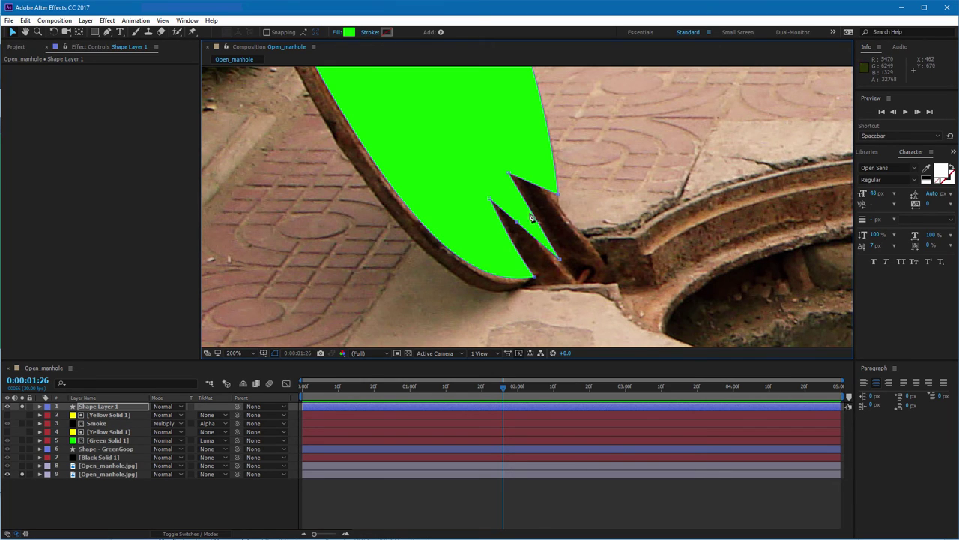
drag(514, 250, 557, 260)
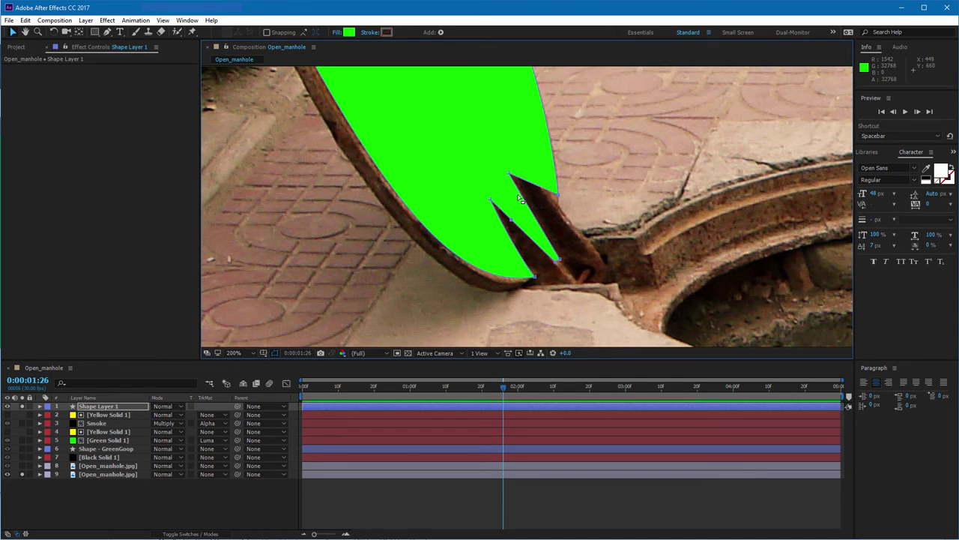
mouse_move(508, 174)
mouse_down()
mouse_move(524, 163)
mouse_move(515, 169)
mouse_up()
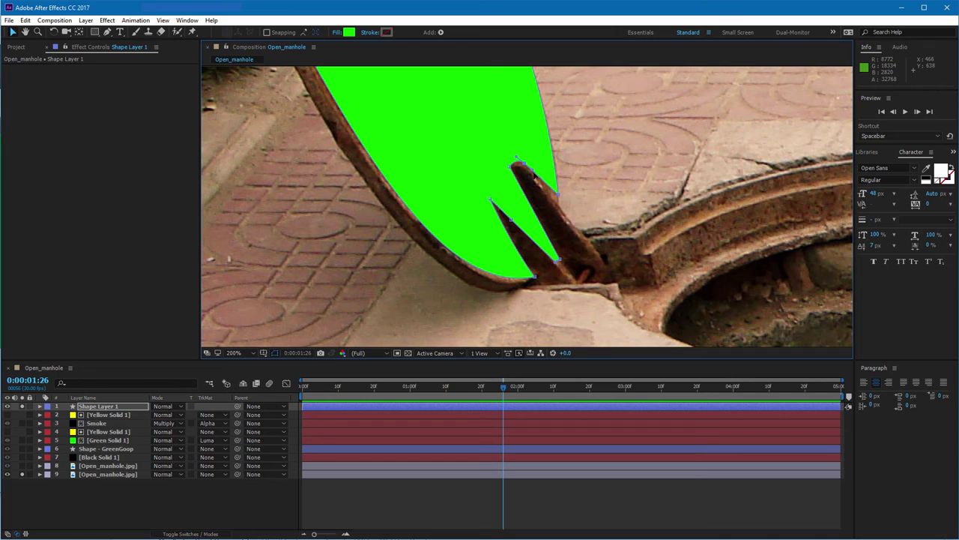
drag(511, 221, 502, 196)
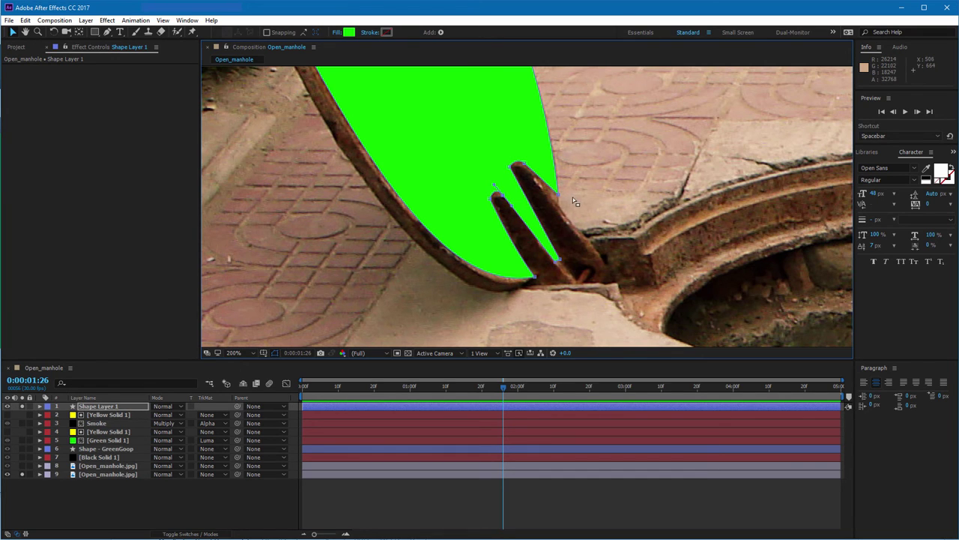
drag(559, 196, 559, 201)
Fine-tune the curve of the shape's right edge along the lid
scroll(559, 200, up, 5)
drag(507, 100, 505, 101)
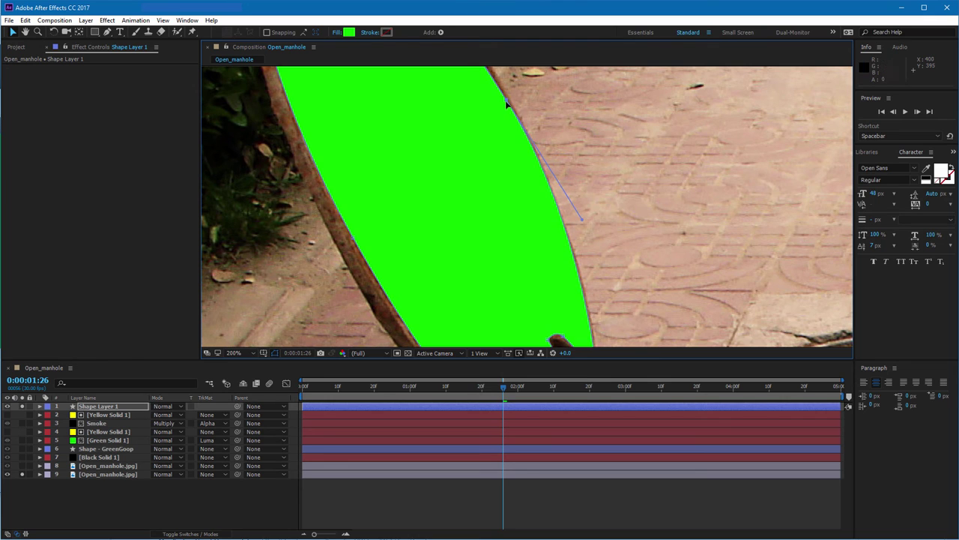
drag(584, 222, 574, 220)
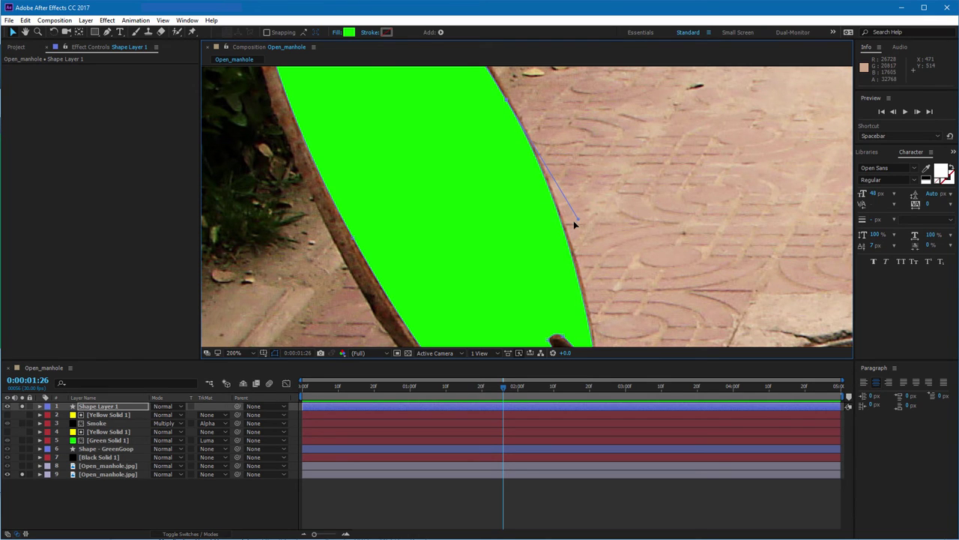
scroll(574, 220, down, 4)
scroll(566, 211, up, 2)
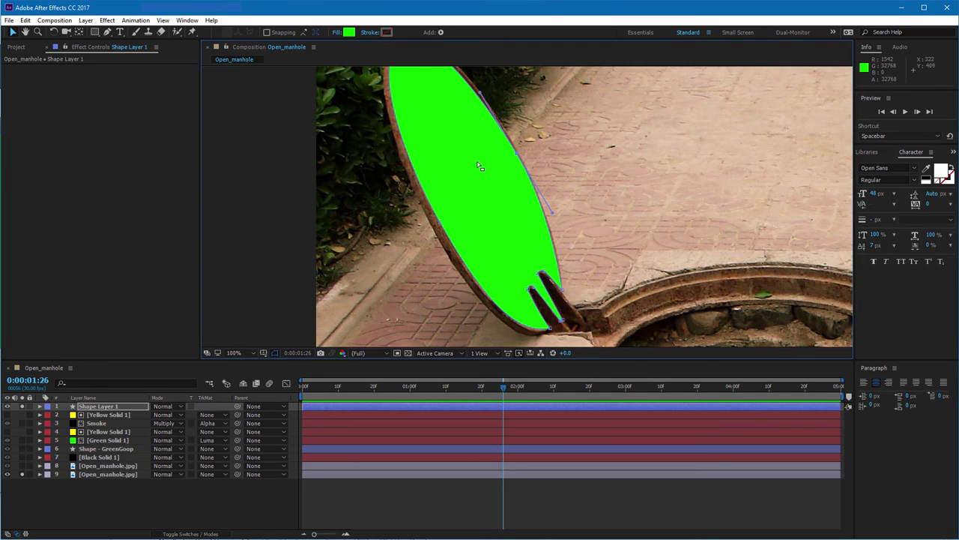
scroll(480, 165, down, 2)
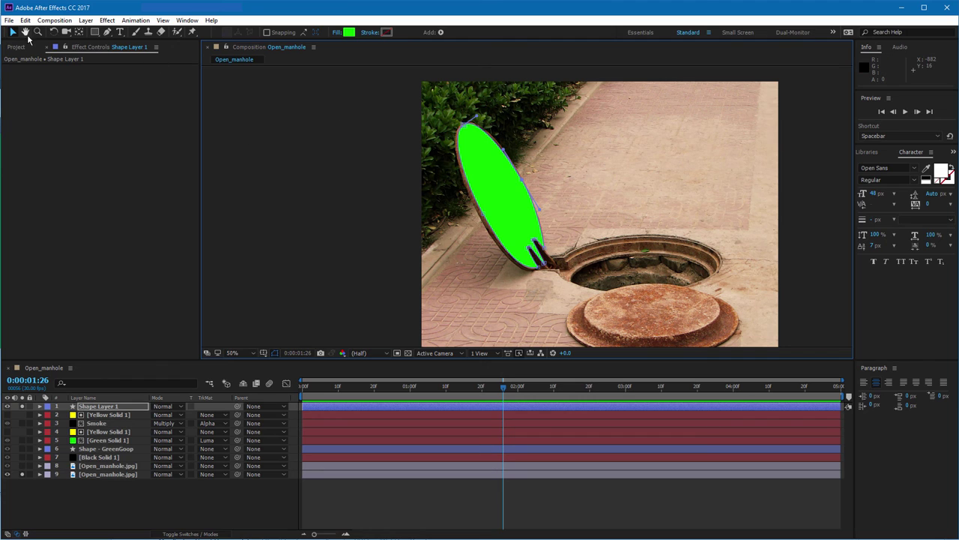
key(ctrl+t)
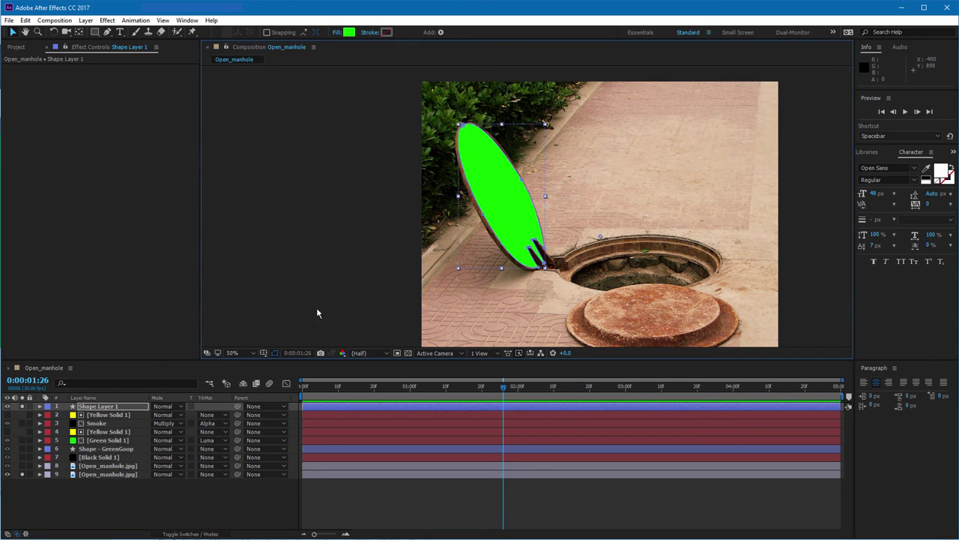
Turn off Solo on the photo and shape layers to show the full scene
click(21, 474)
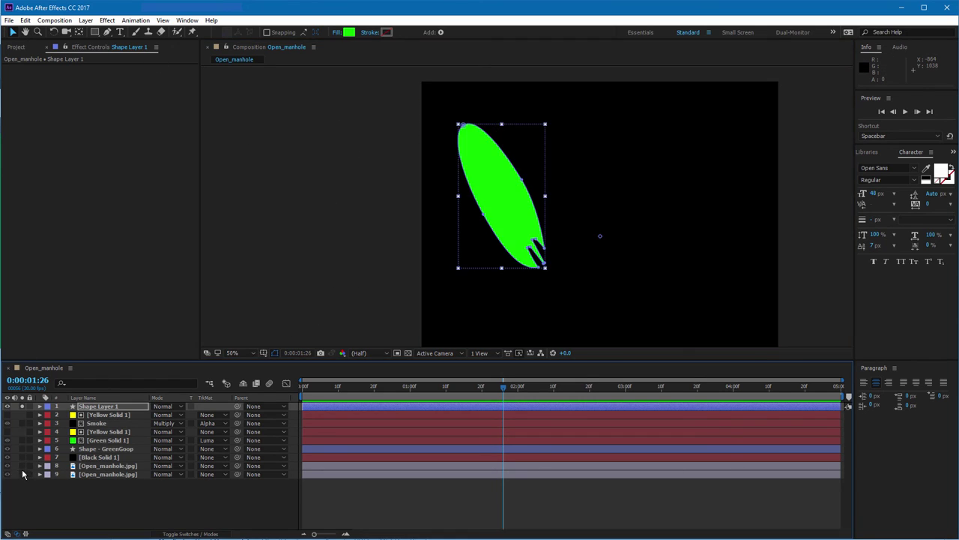
click(22, 406)
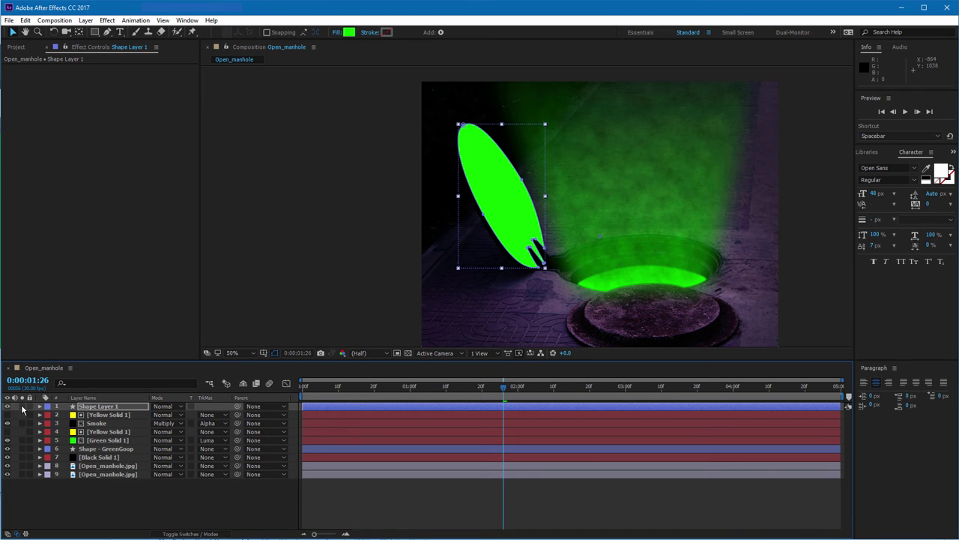
click(337, 237)
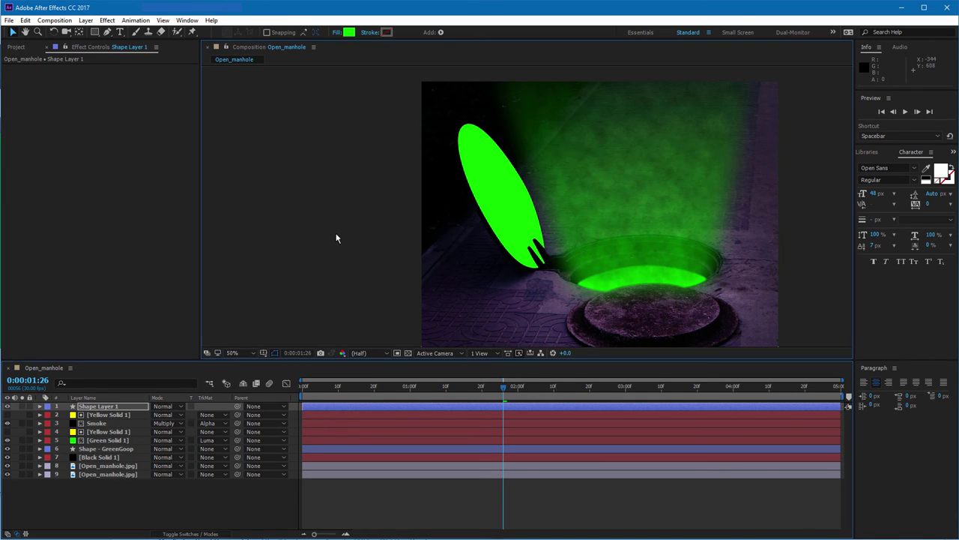
Set Shape Layer 1 to Screen blend mode at 54% opacity and view it at 100%
click(497, 218)
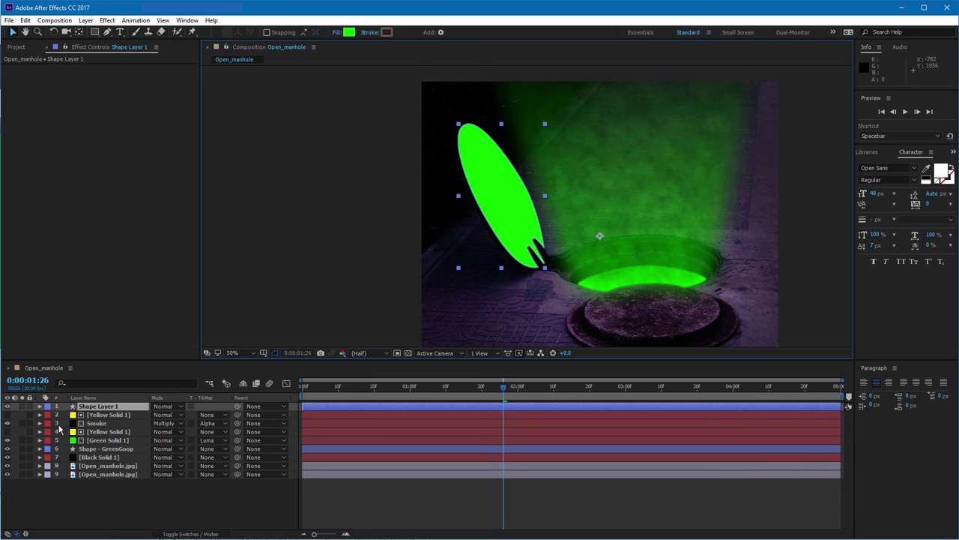
click(98, 407)
key(t)
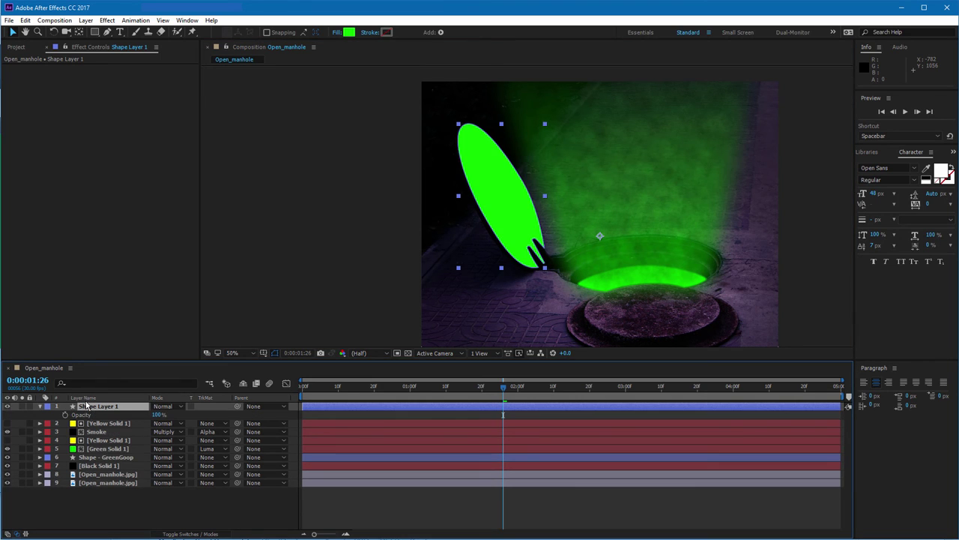
drag(155, 415, 187, 409)
click(180, 410)
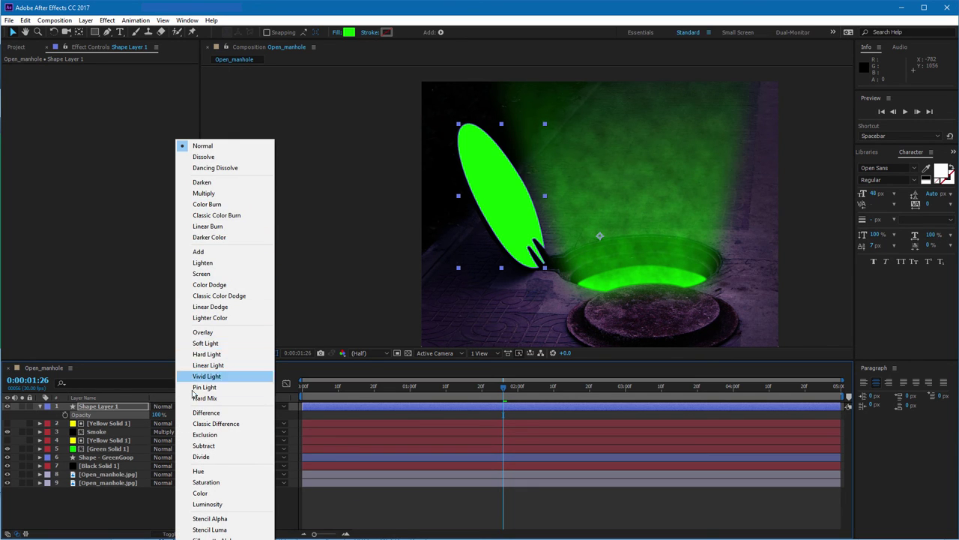
click(211, 277)
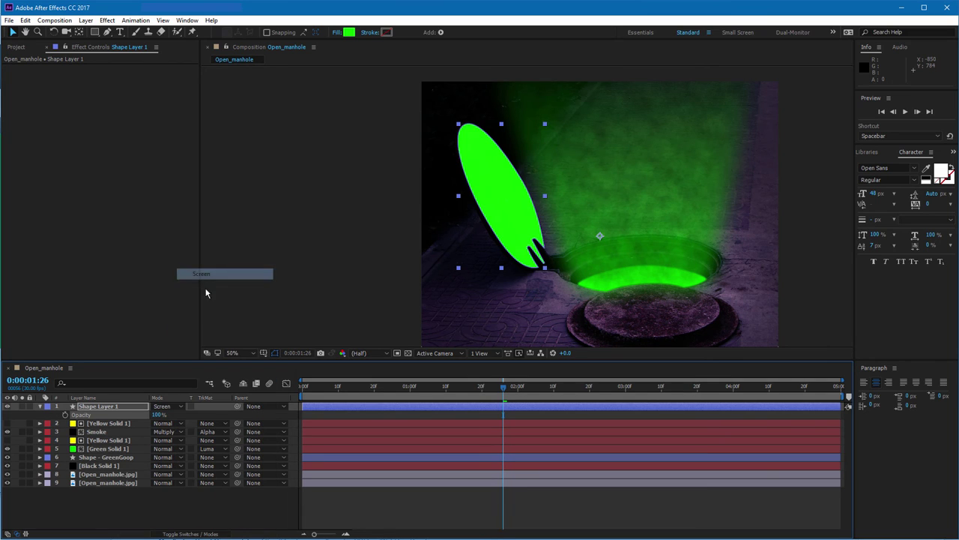
drag(157, 413, 169, 368)
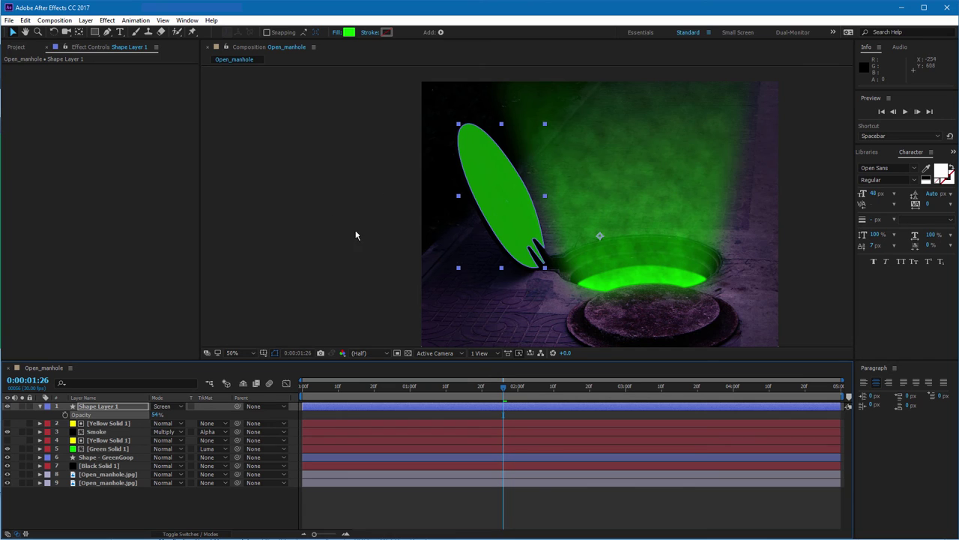
key(period)
key(period)
drag(373, 220, 310, 220)
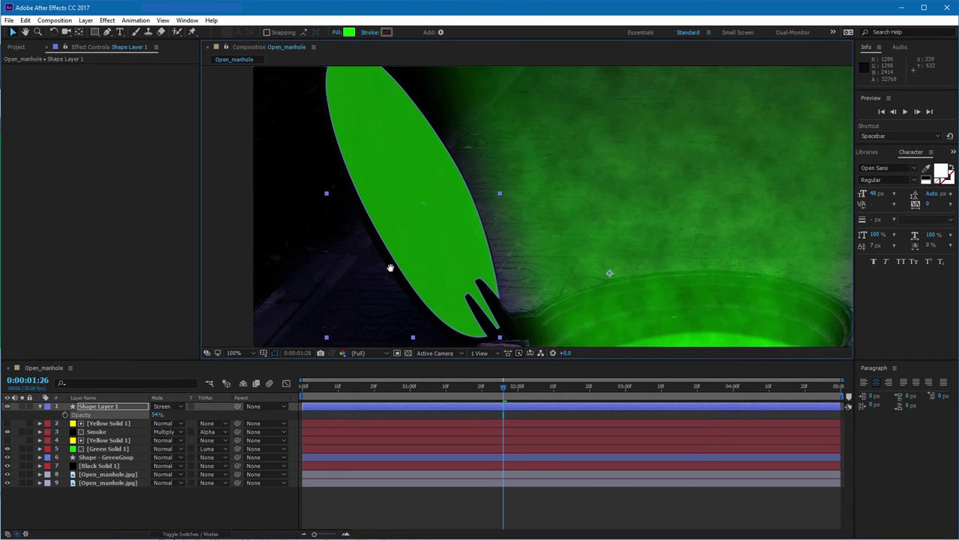
drag(390, 268, 468, 224)
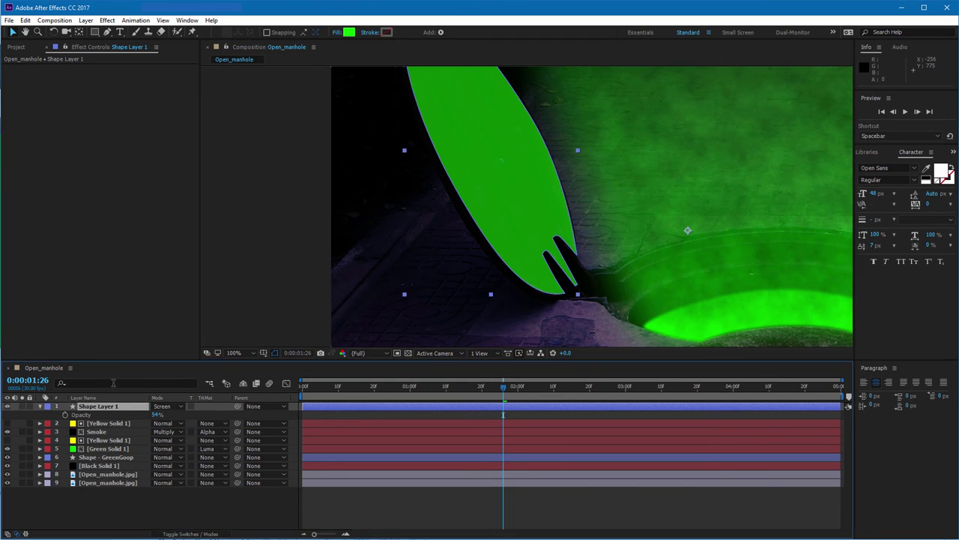
Apply Gaussian Blur to Shape Layer 1 with a Blurriness of 15
right_click(107, 158)
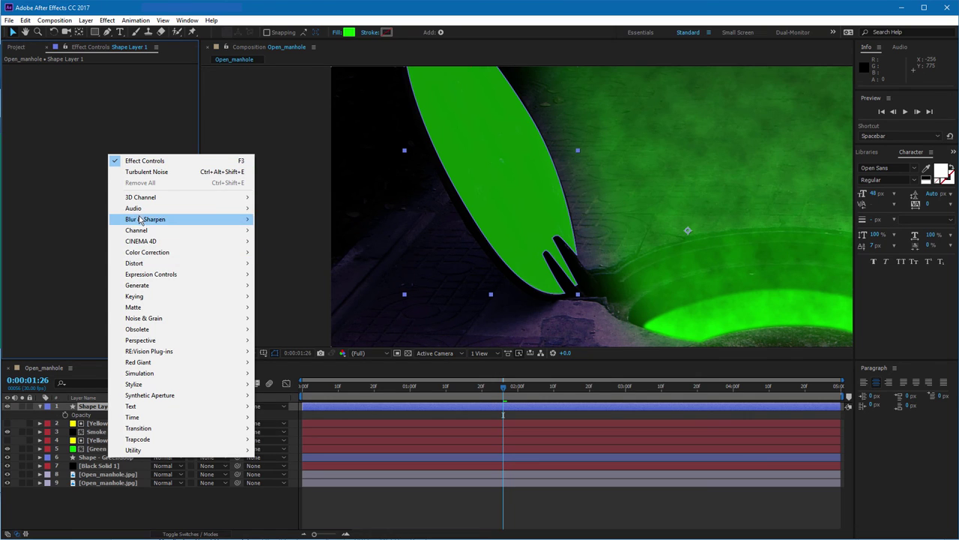
mouse_move(137, 285)
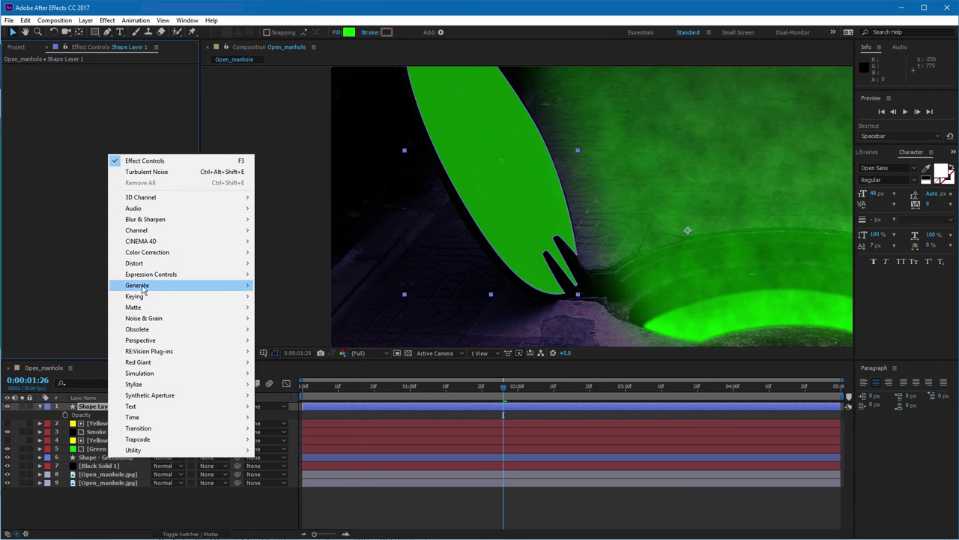
mouse_move(150, 219)
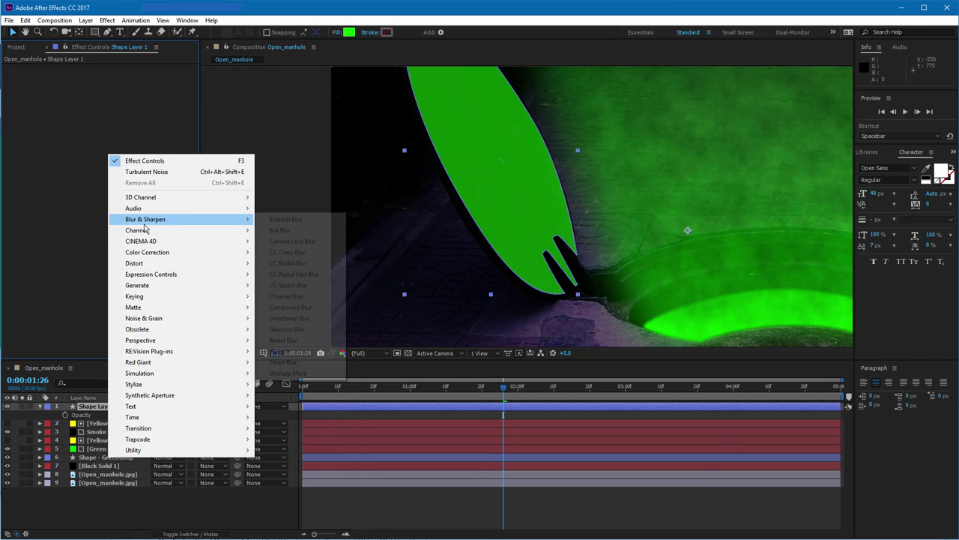
click(300, 329)
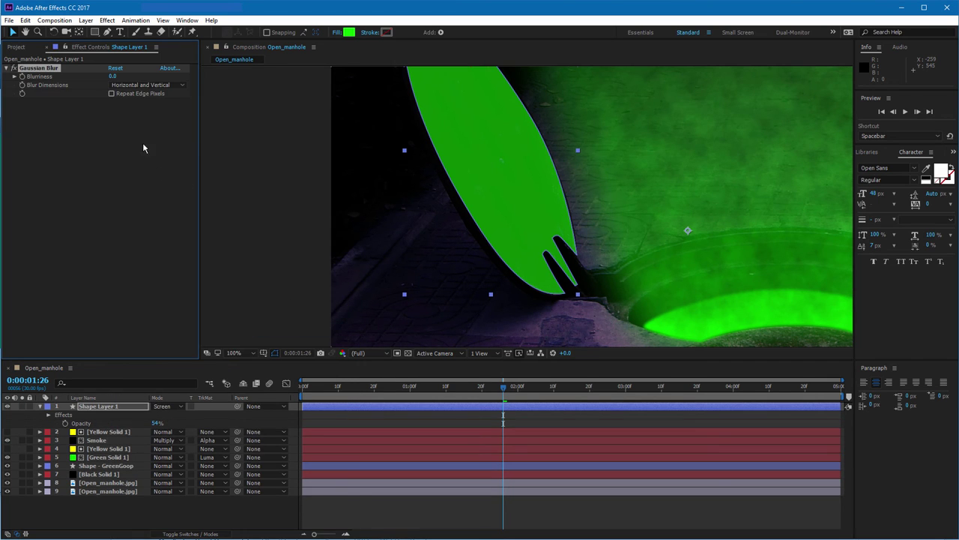
click(113, 76)
text(15)
key(Return)
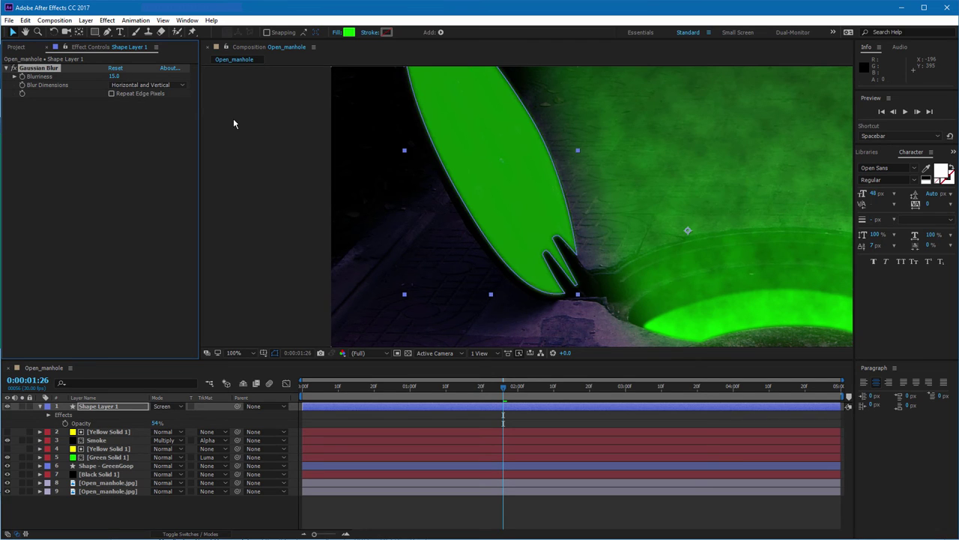
Select Shape Layer 1 and switch to the Rectangle tool to mask it
click(271, 194)
scroll(391, 221, down, 2)
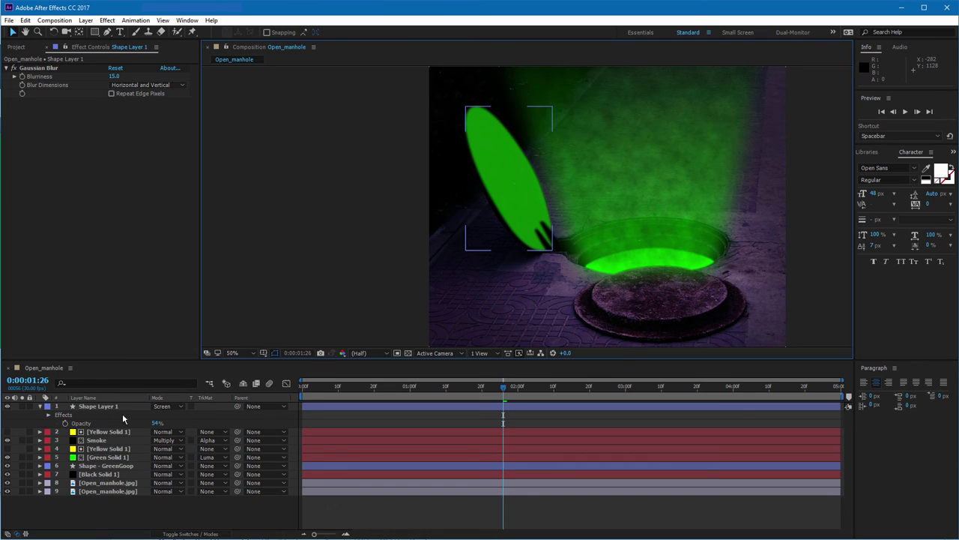
click(103, 406)
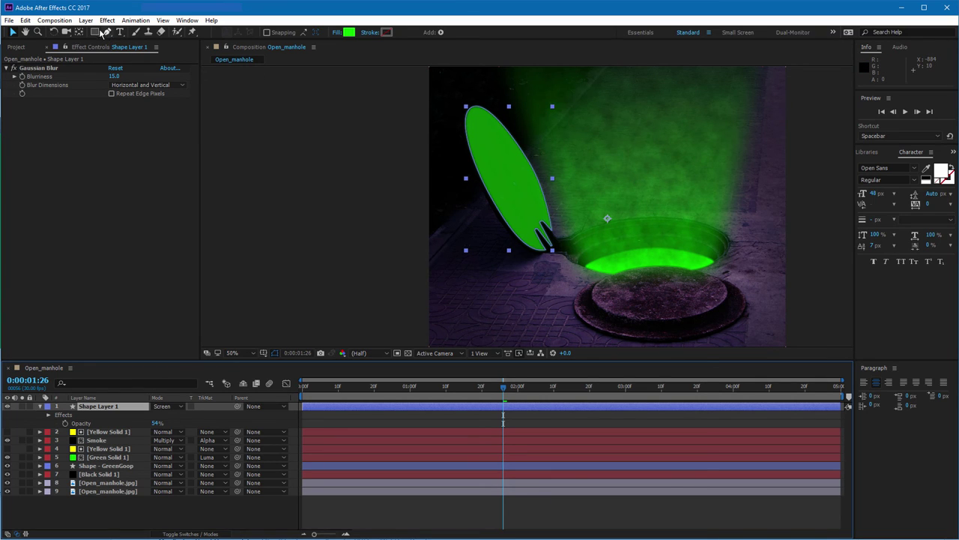
click(96, 33)
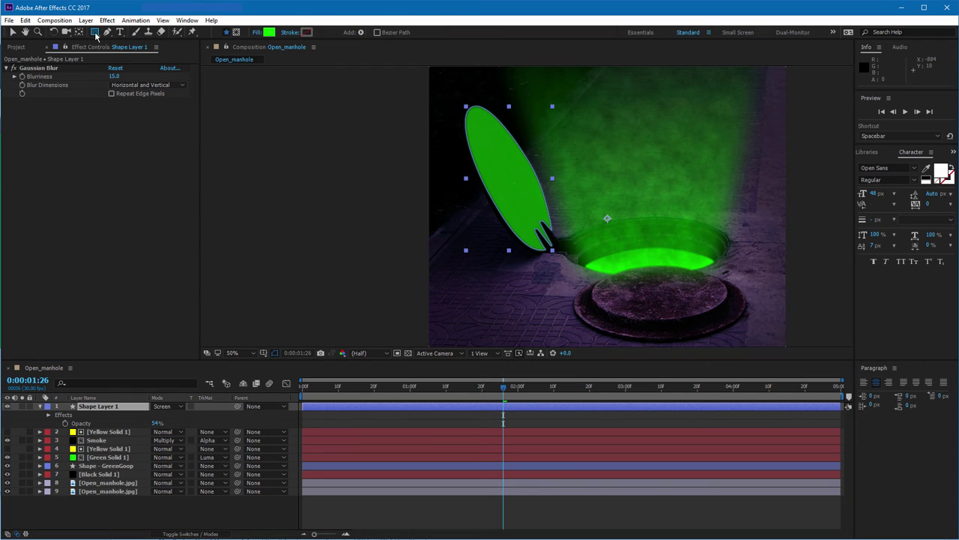
click(112, 408)
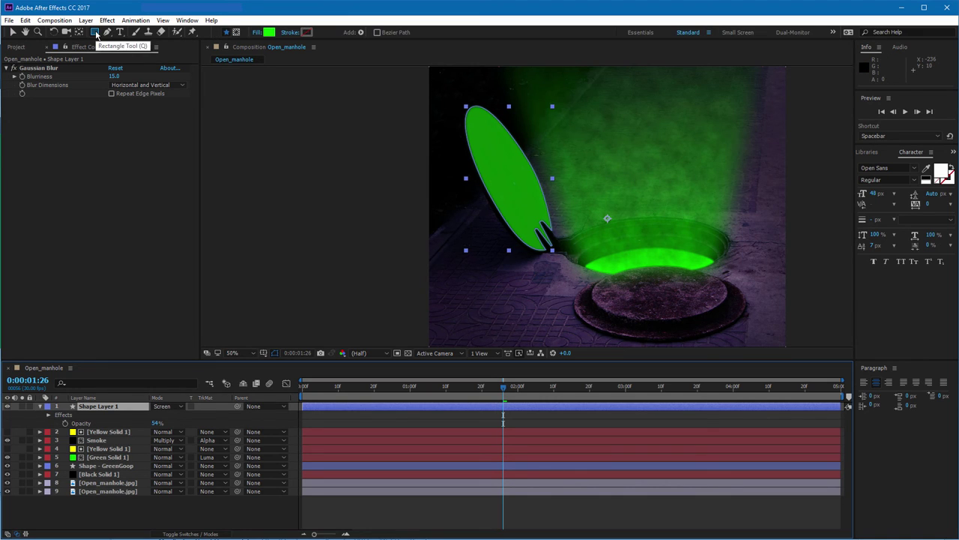
Draw a rectangle mask over the green lid shape and tilt it by moving its corners
click(236, 33)
drag(402, 94, 639, 189)
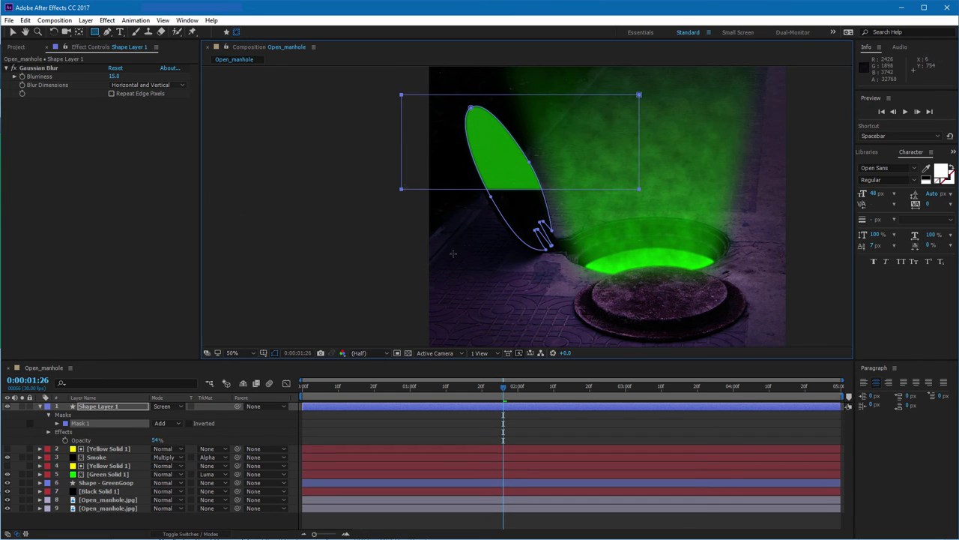
click(12, 33)
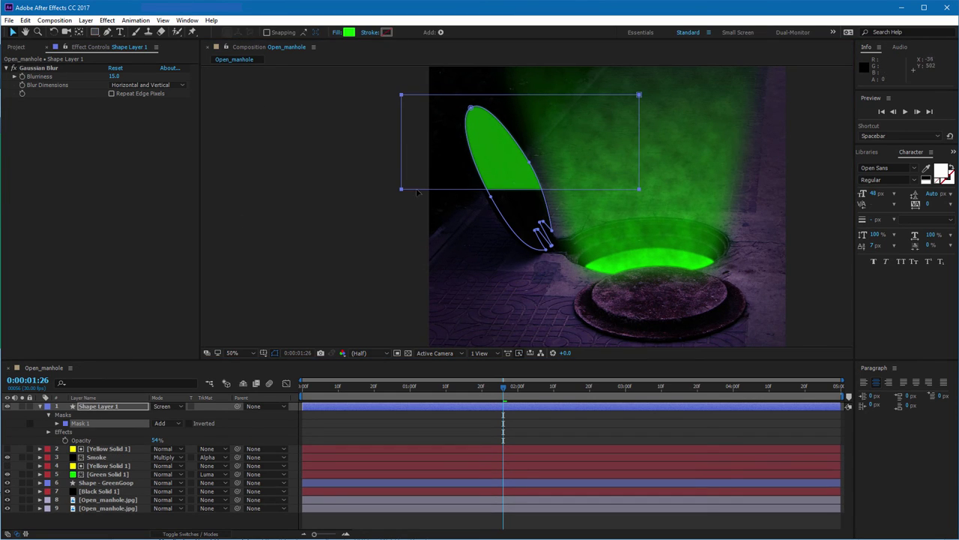
mouse_move(417, 173)
mouse_down()
mouse_move(367, 212)
mouse_move(402, 192)
mouse_move(552, 231)
mouse_move(491, 346)
mouse_up()
drag(403, 69, 382, 223)
drag(639, 162, 692, 175)
drag(575, 167, 583, 195)
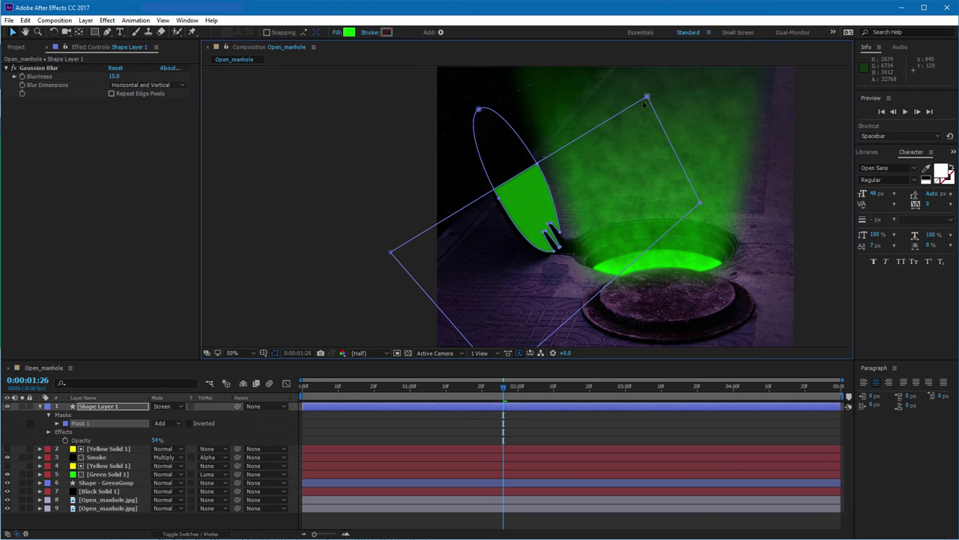
drag(647, 97, 642, 107)
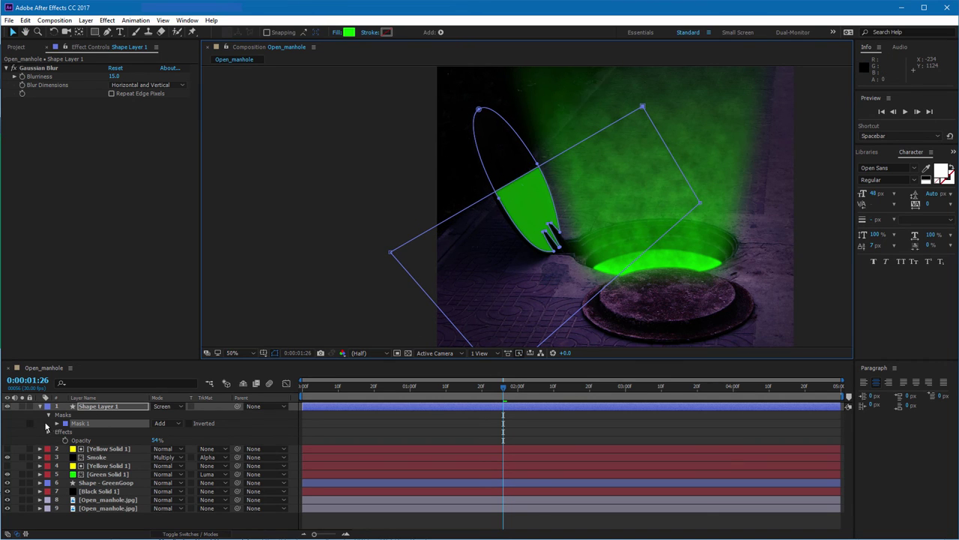
Feather Mask 1 to 488 pixels and preview the softened glow
click(56, 423)
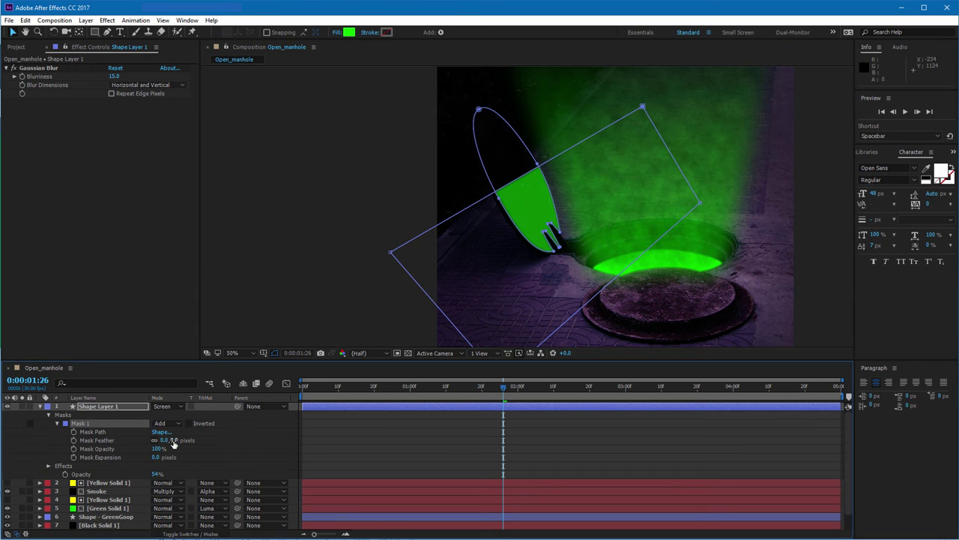
drag(174, 443, 420, 444)
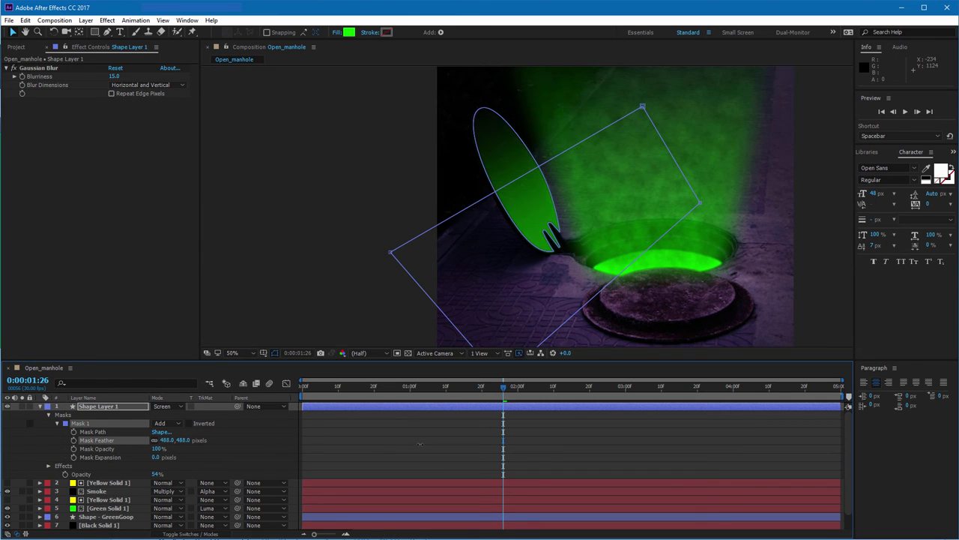
click(248, 314)
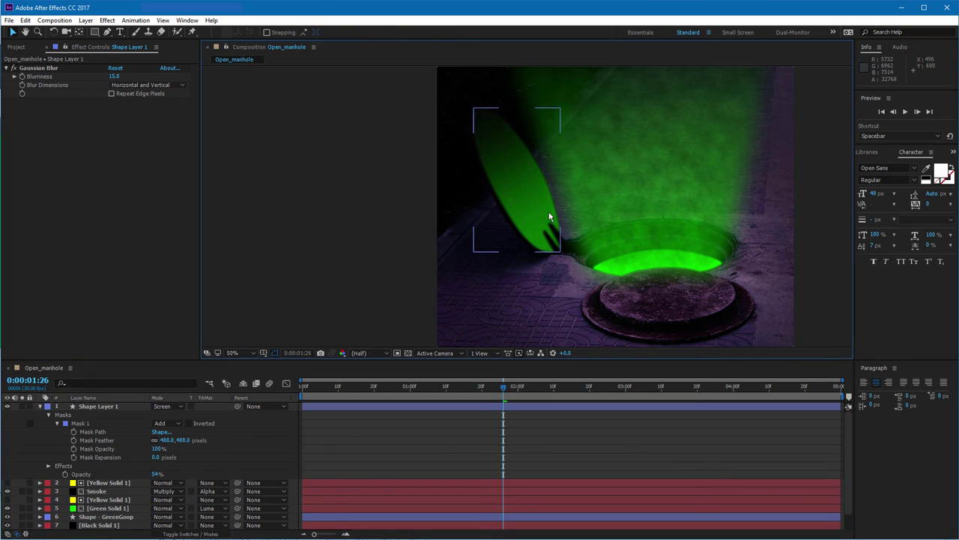
key(comma)
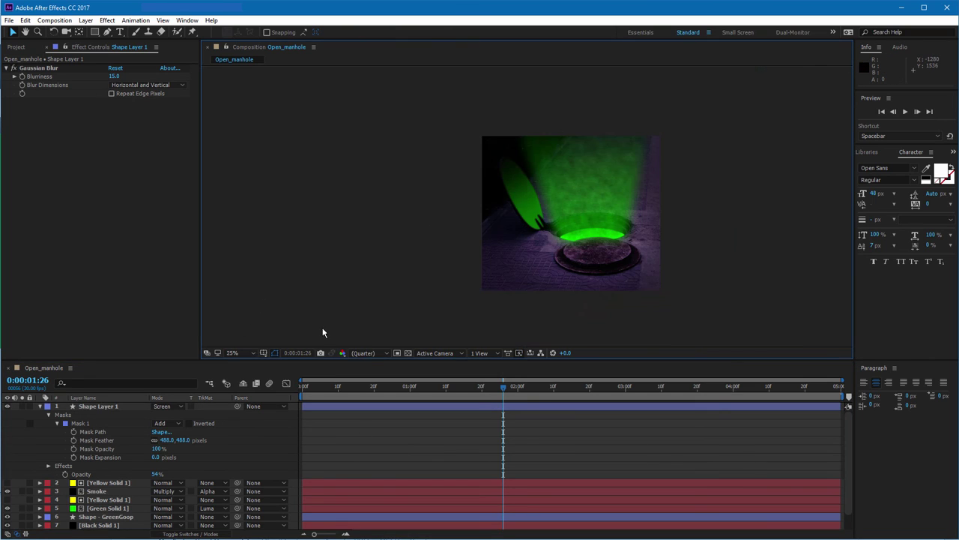
key(period)
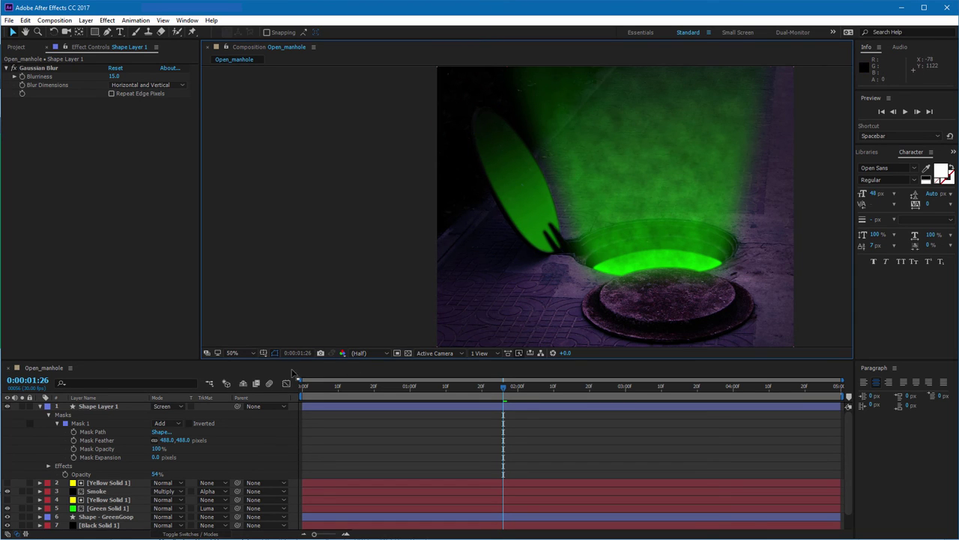
Move the bottom Open_manhole.jpg layer up in the layer stack
scroll(114, 473, down, 2)
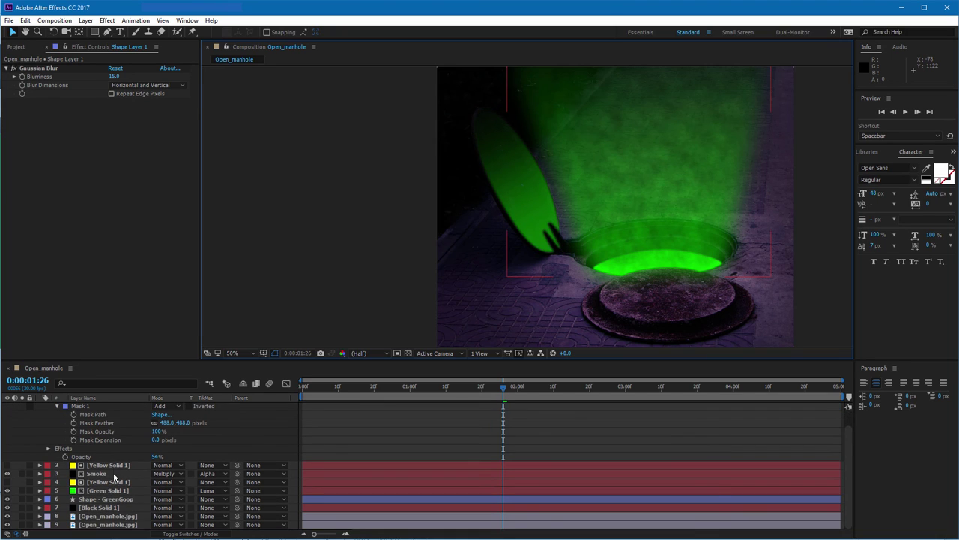
click(110, 525)
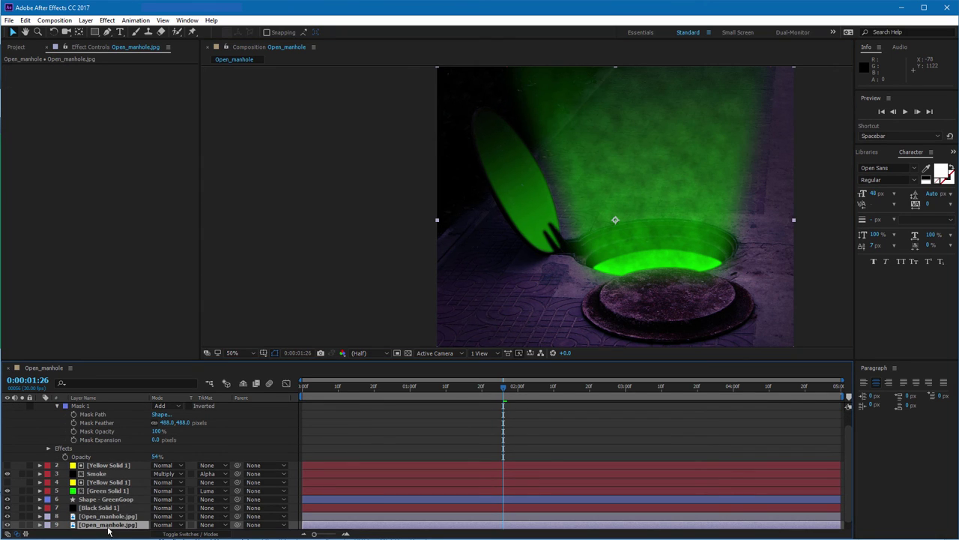
drag(109, 525, 107, 411)
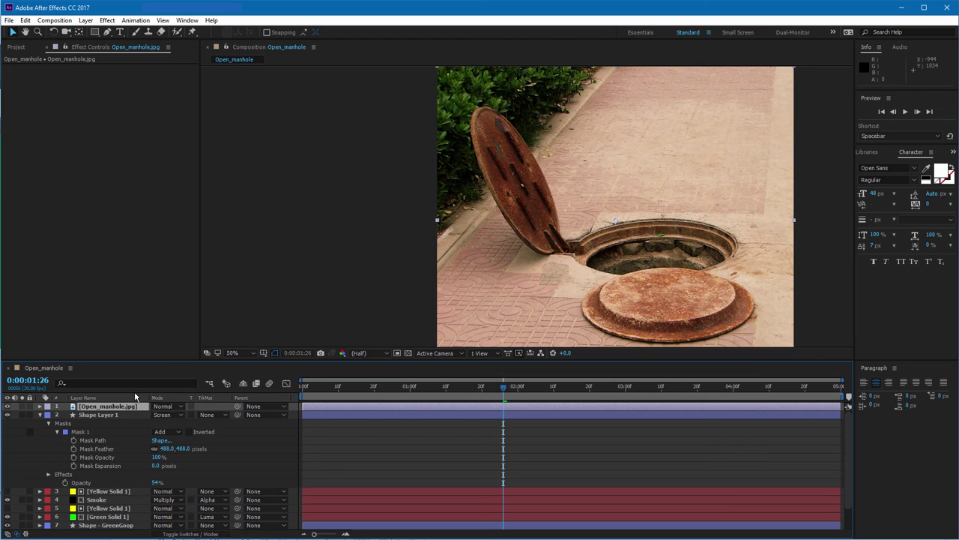
click(110, 428)
click(208, 417)
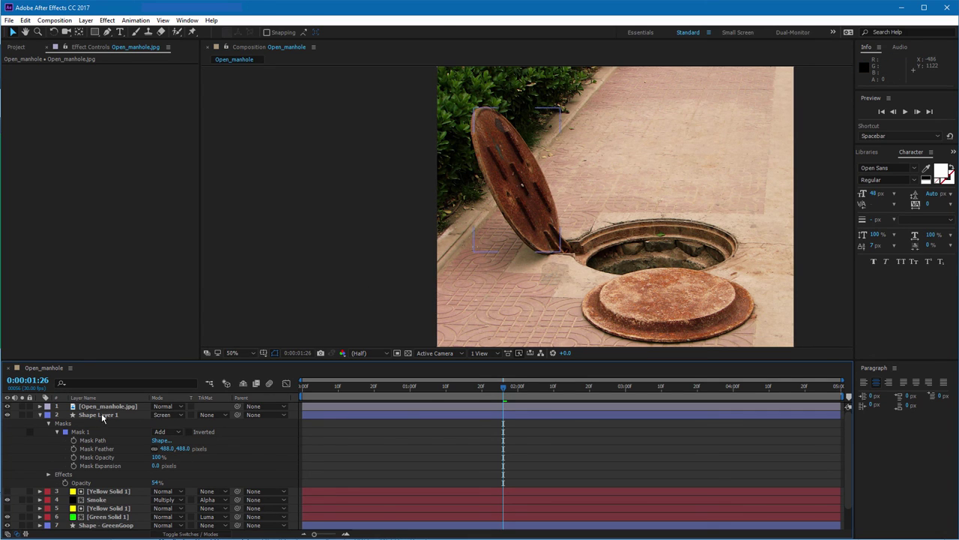
Set Shape Layer 1's track matte to Luma Matte and its opacity to 100%
click(149, 417)
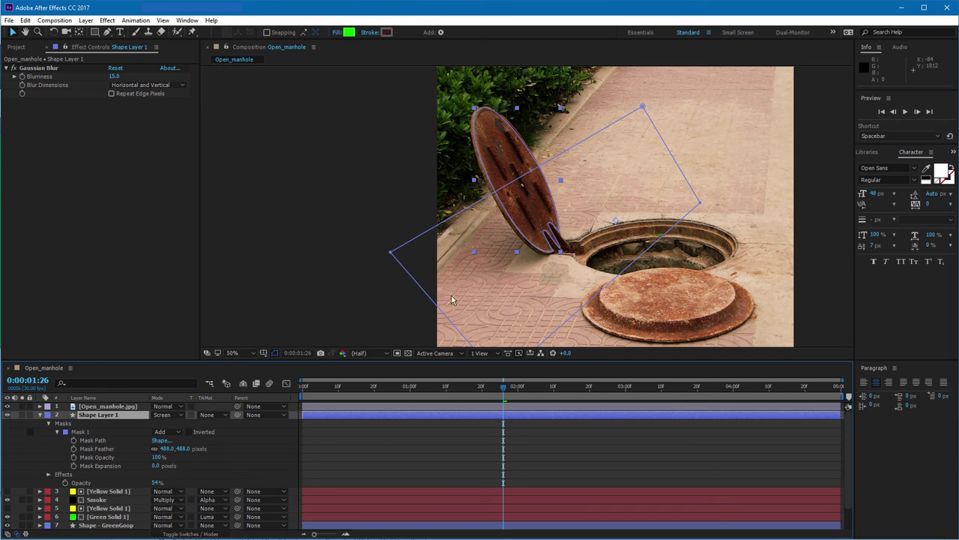
click(224, 416)
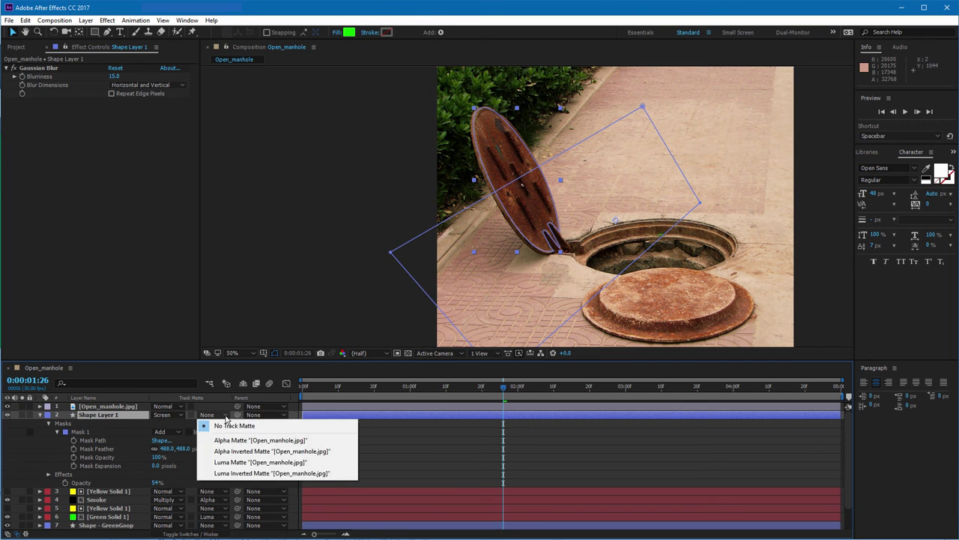
click(228, 462)
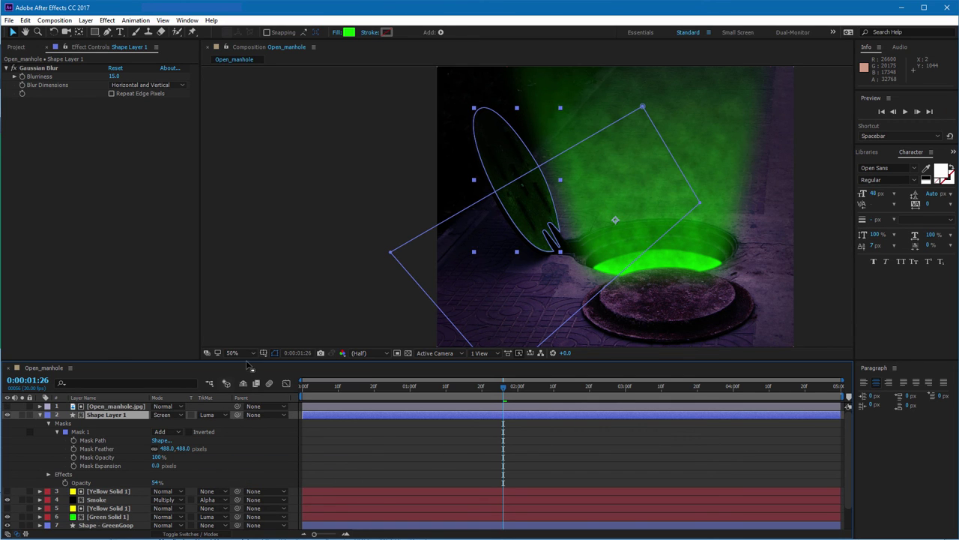
key(period)
key(period)
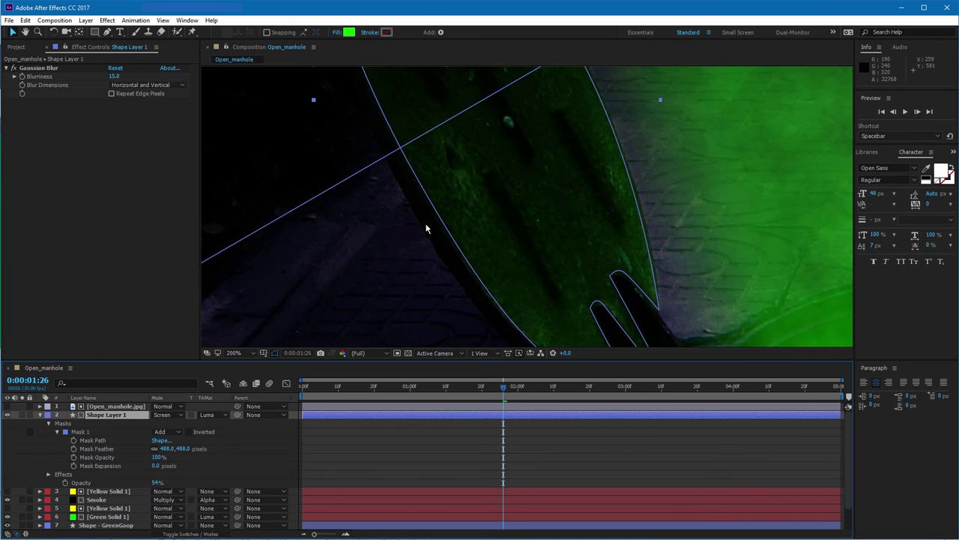
key(comma)
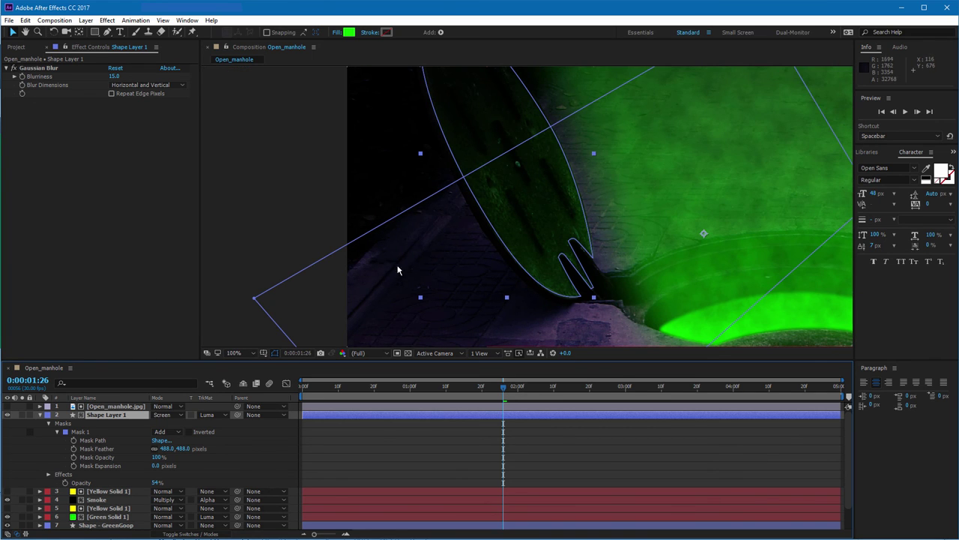
drag(156, 482, 210, 481)
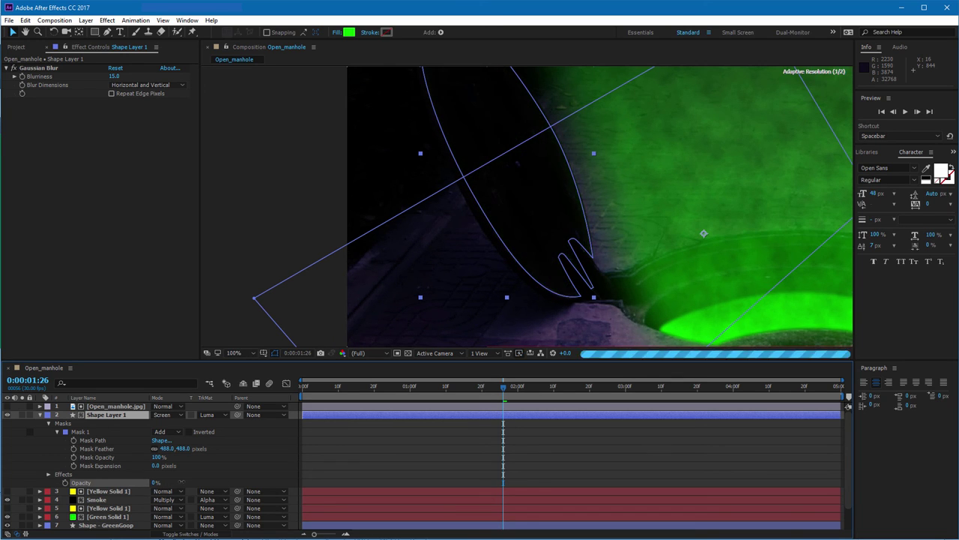
Make the Open_manhole.jpg photo layer visible again
scroll(252, 337, down, 2)
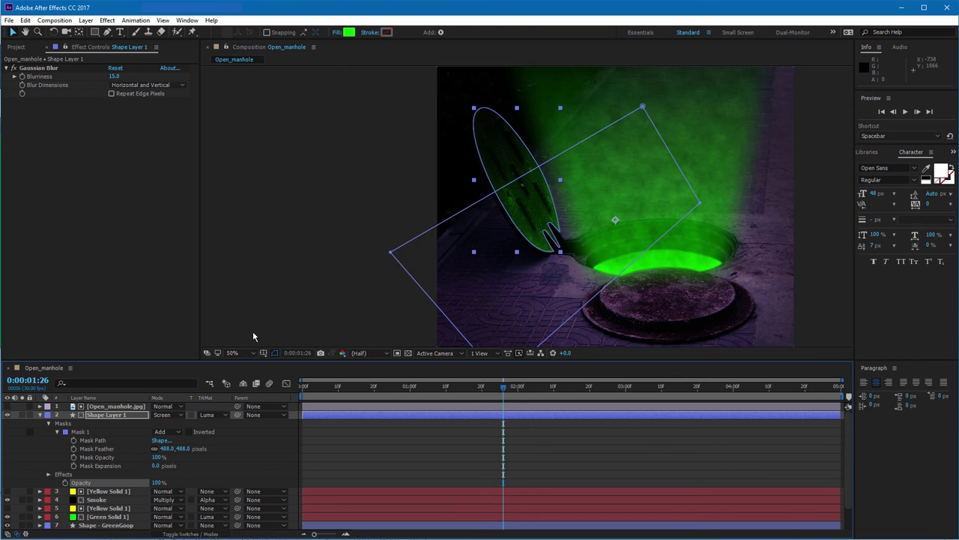
click(303, 312)
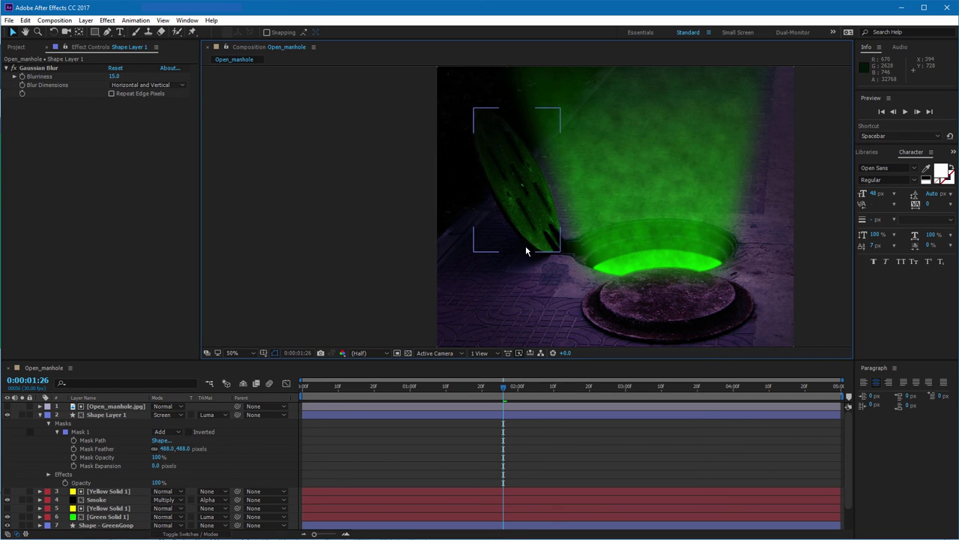
click(117, 407)
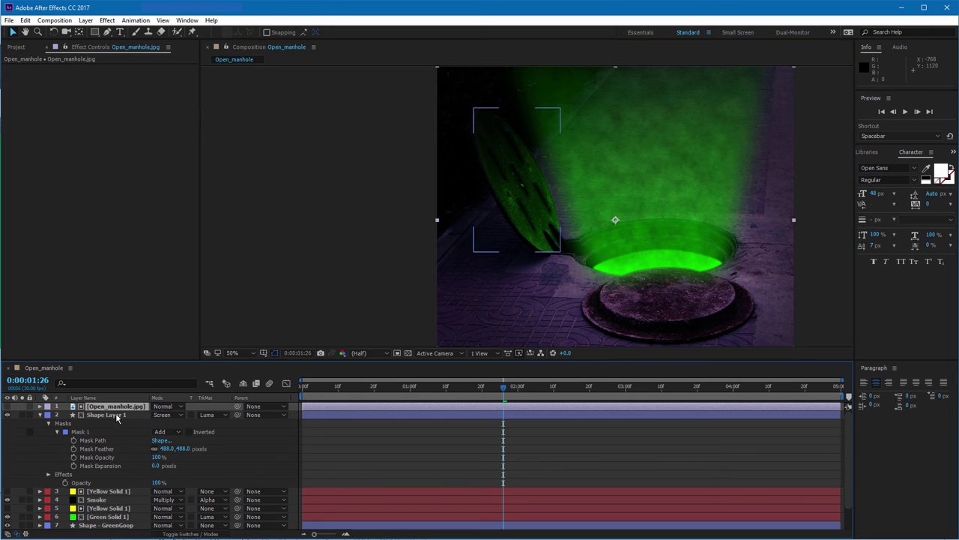
click(7, 406)
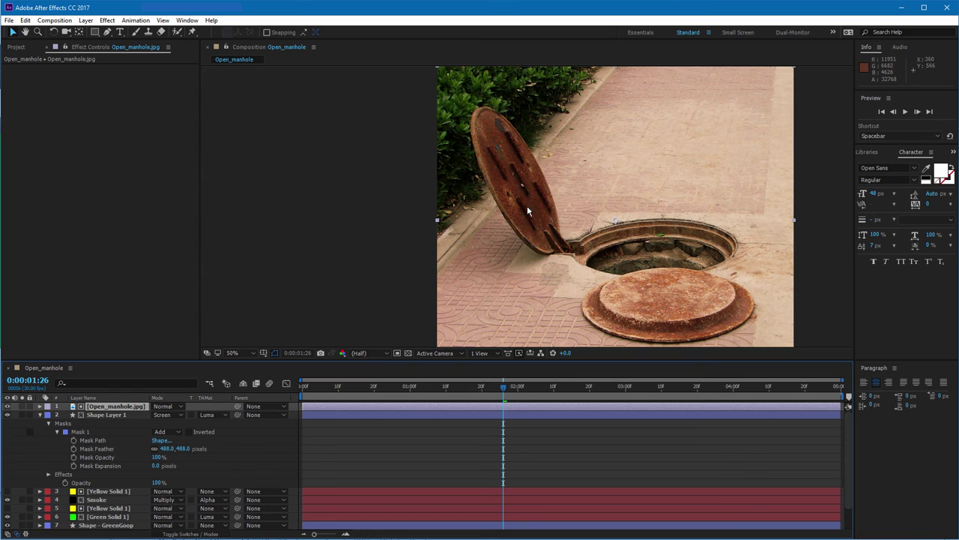
Apply Lumetri Color to the Open_manhole.jpg layer
click(92, 417)
right_click(107, 190)
mouse_move(142, 289)
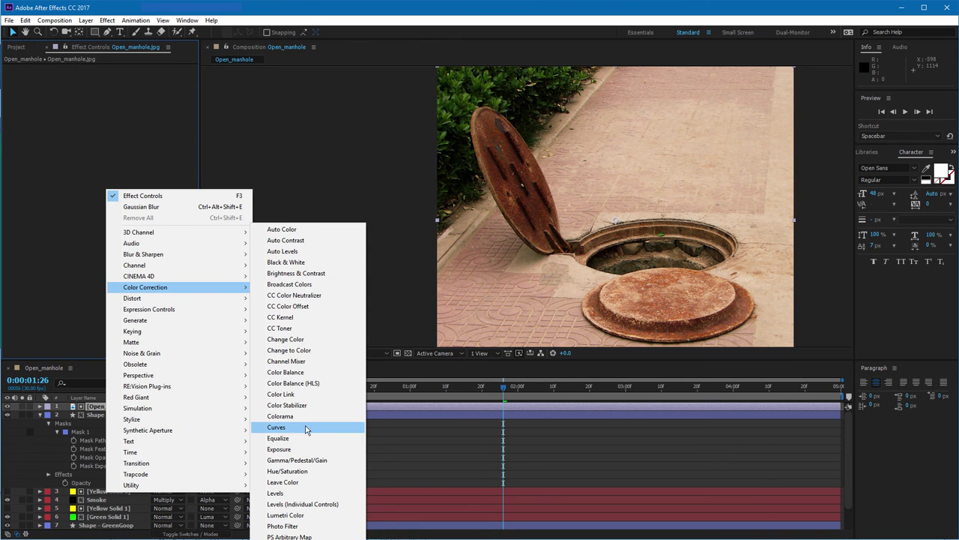
click(289, 516)
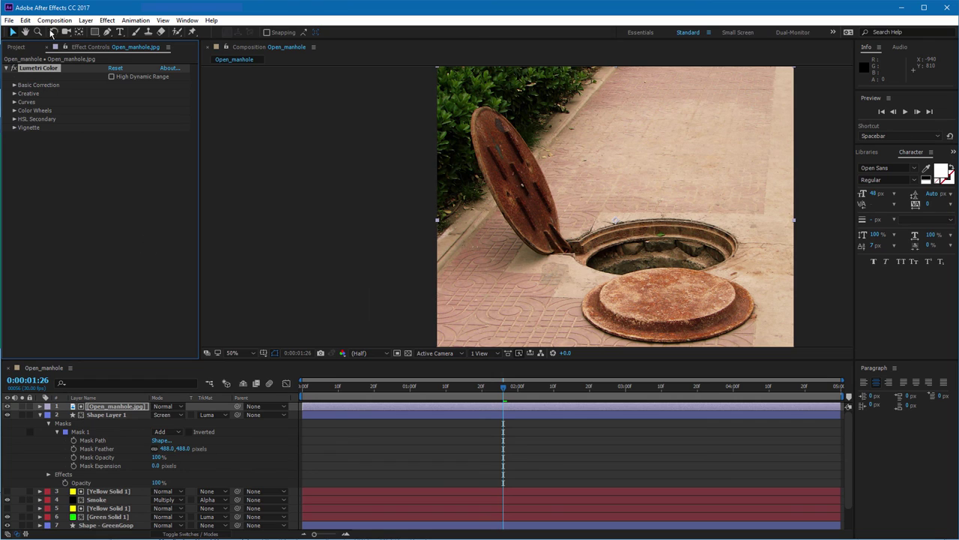
Set Lumetri Basic Correction to Exposure 0.7, Contrast 136 and Highlights 32
click(15, 94)
click(14, 86)
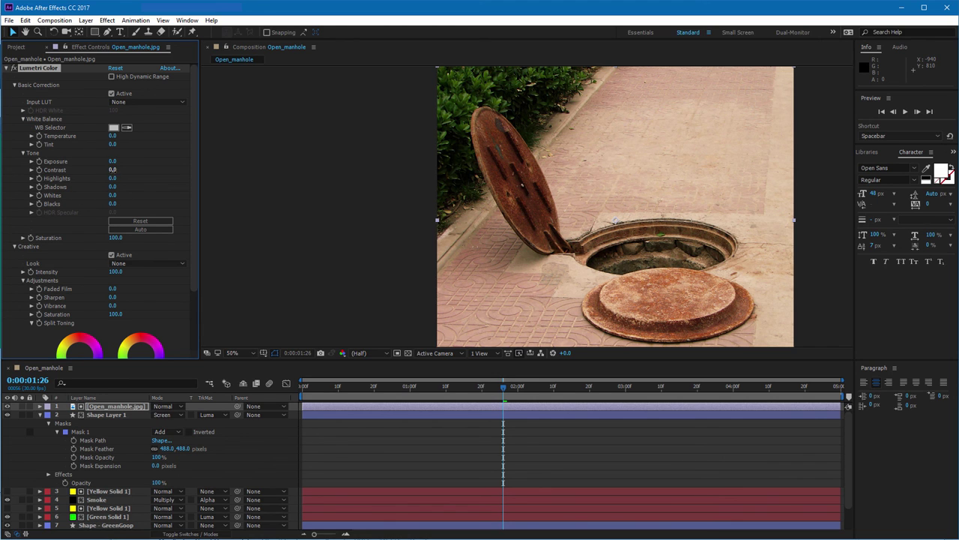
drag(113, 170, 173, 170)
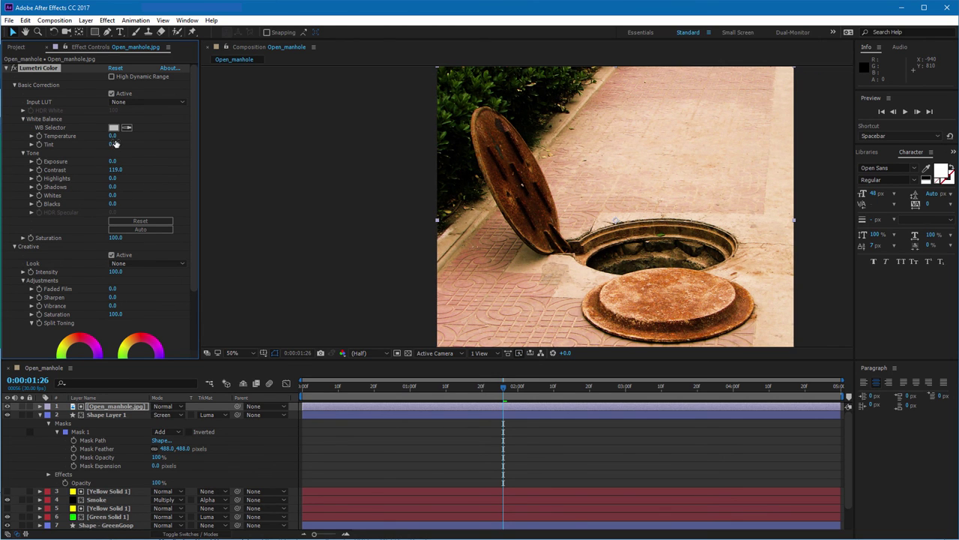
drag(112, 161, 88, 163)
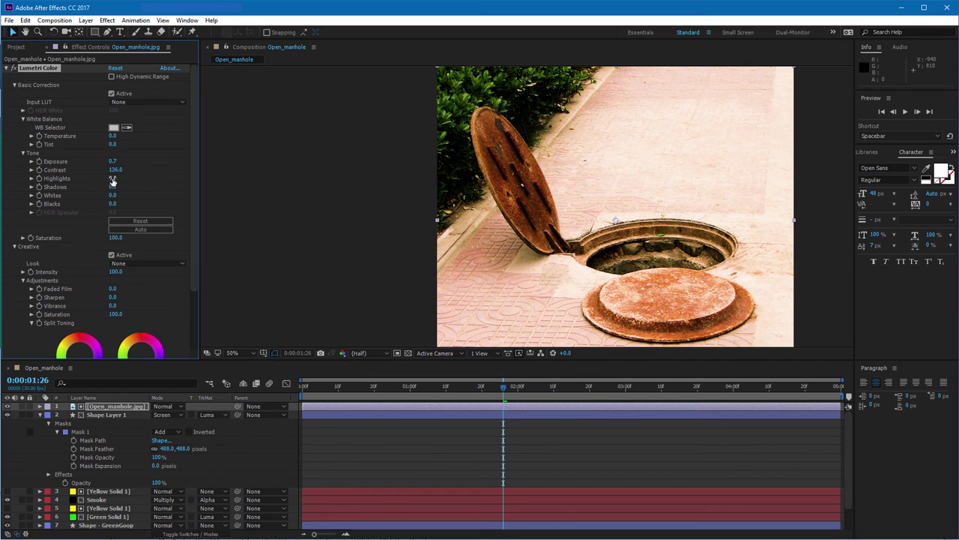
drag(116, 177, 128, 177)
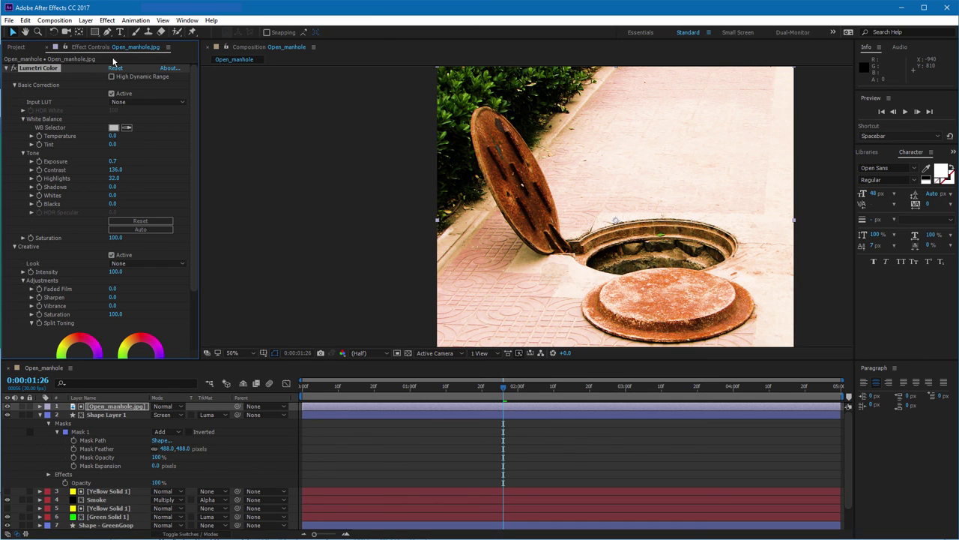
click(16, 46)
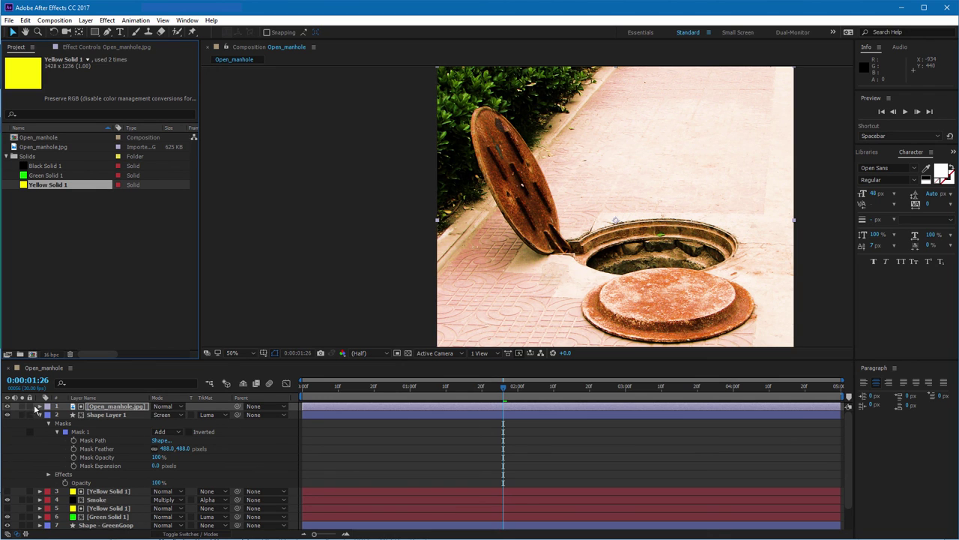
Hide the photo layer and stretch the glow mask's corners wide across the pavement
click(8, 405)
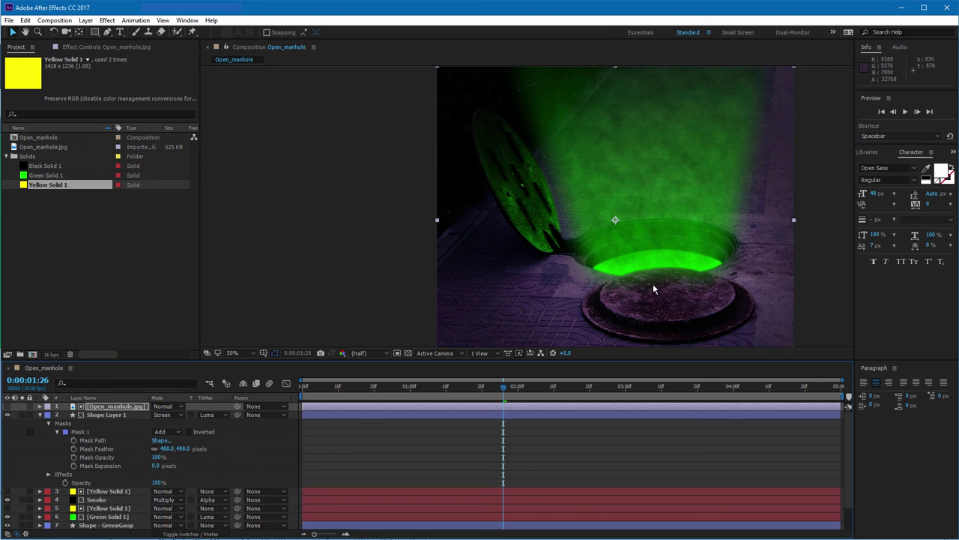
click(109, 417)
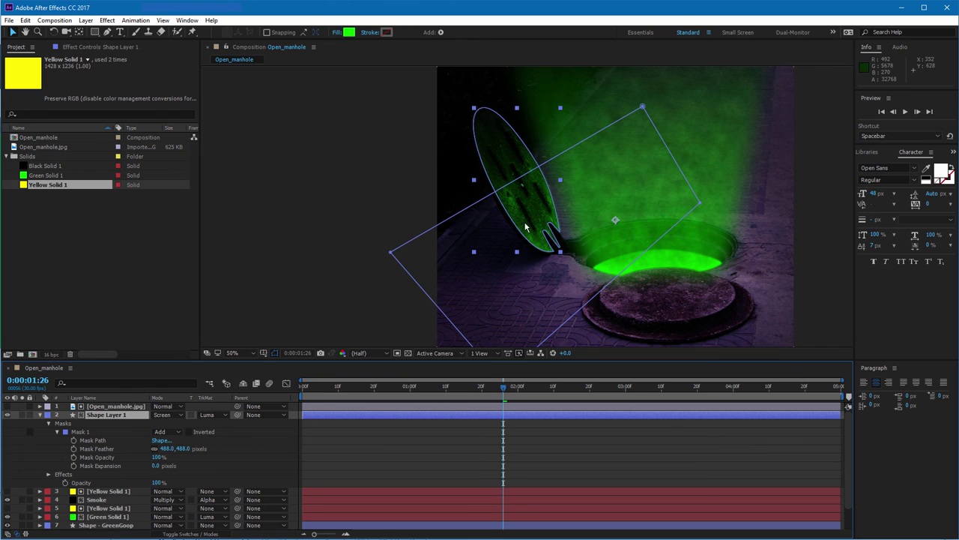
drag(527, 243, 514, 185)
drag(686, 144, 825, 252)
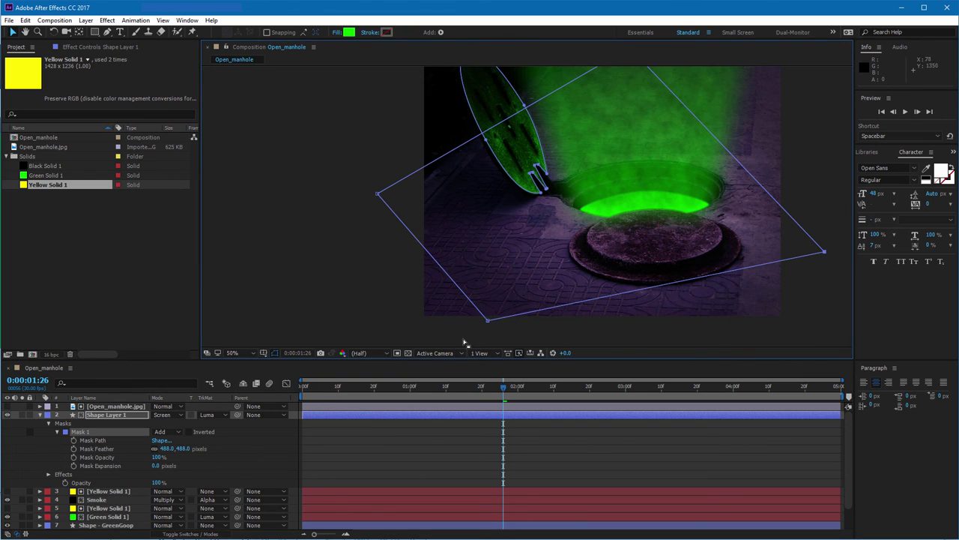
drag(488, 320, 466, 236)
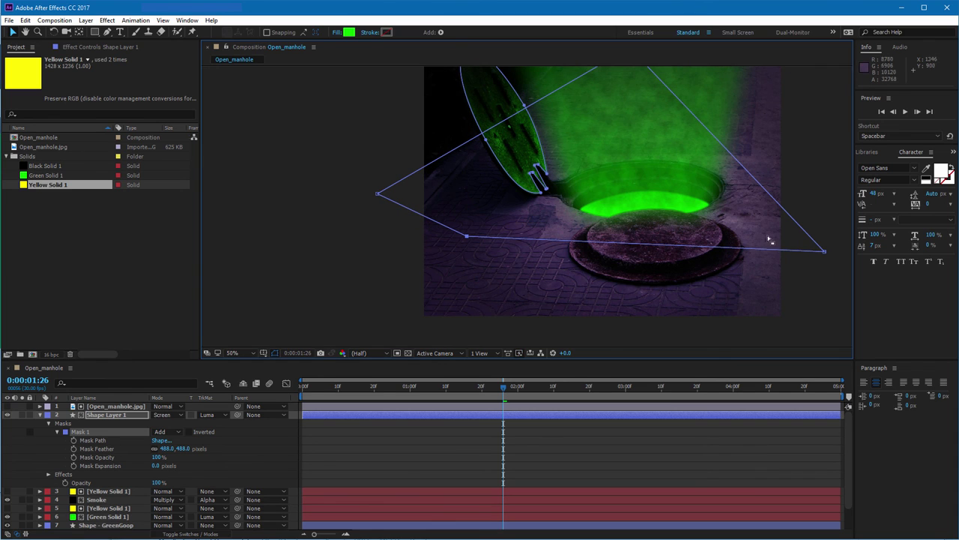
drag(825, 252, 824, 236)
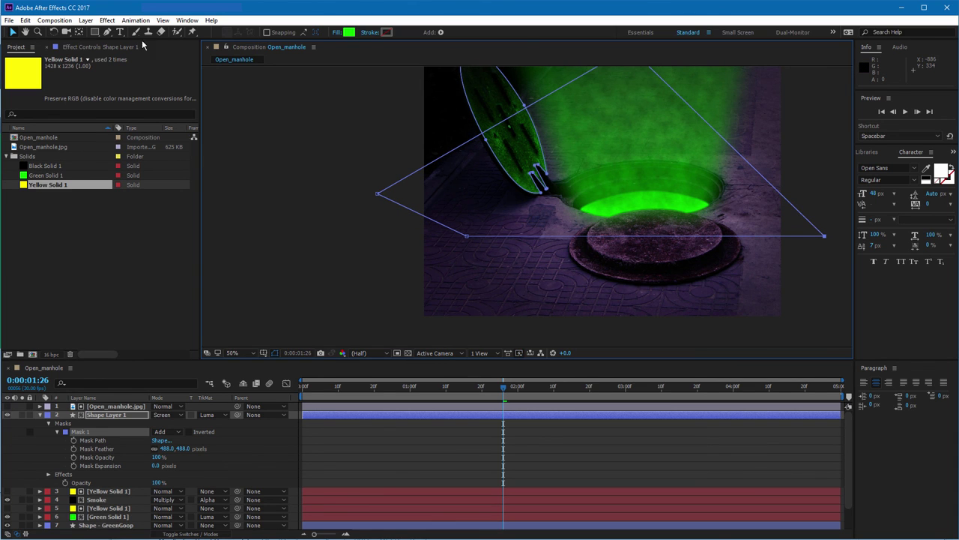
click(94, 31)
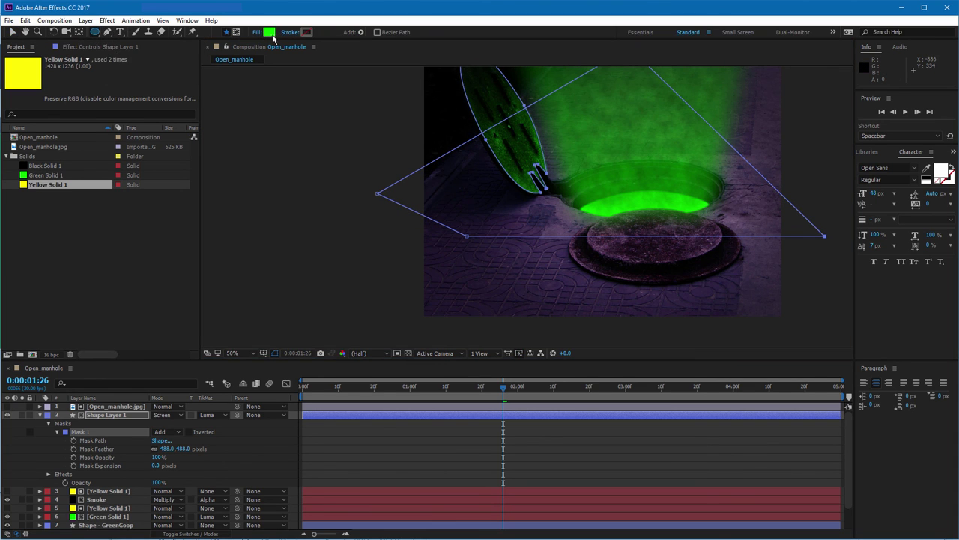
Draw an ellipse over the manhole cover and raise the glow mask's side corners
drag(585, 219, 722, 261)
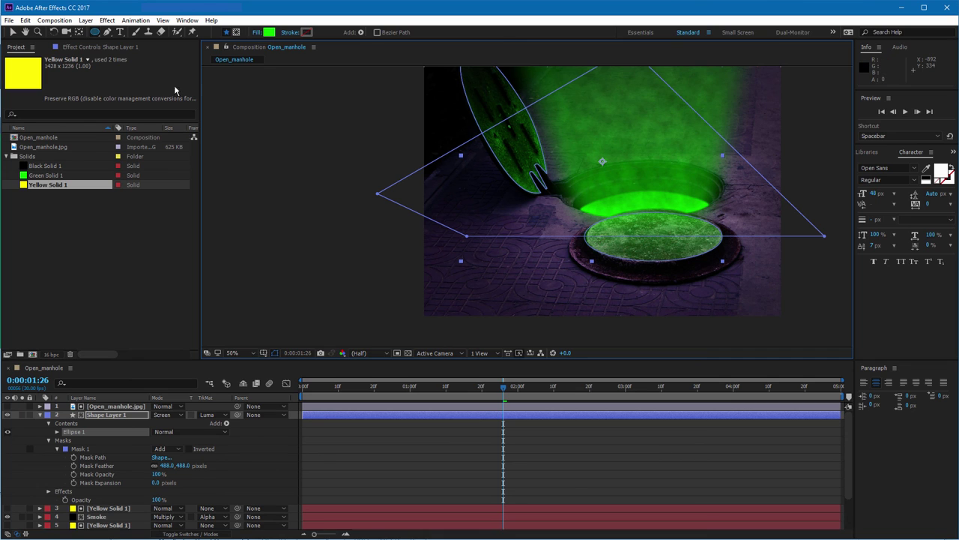
click(12, 32)
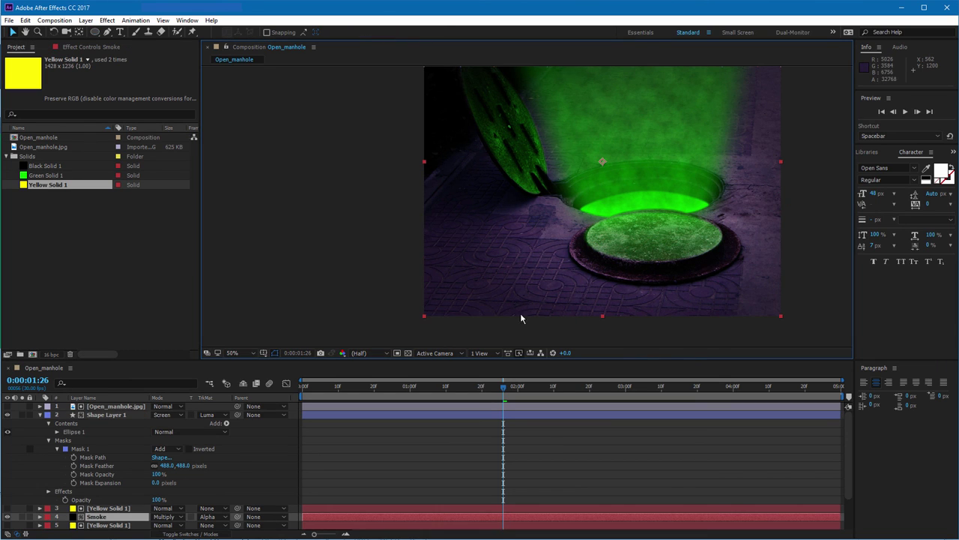
click(105, 415)
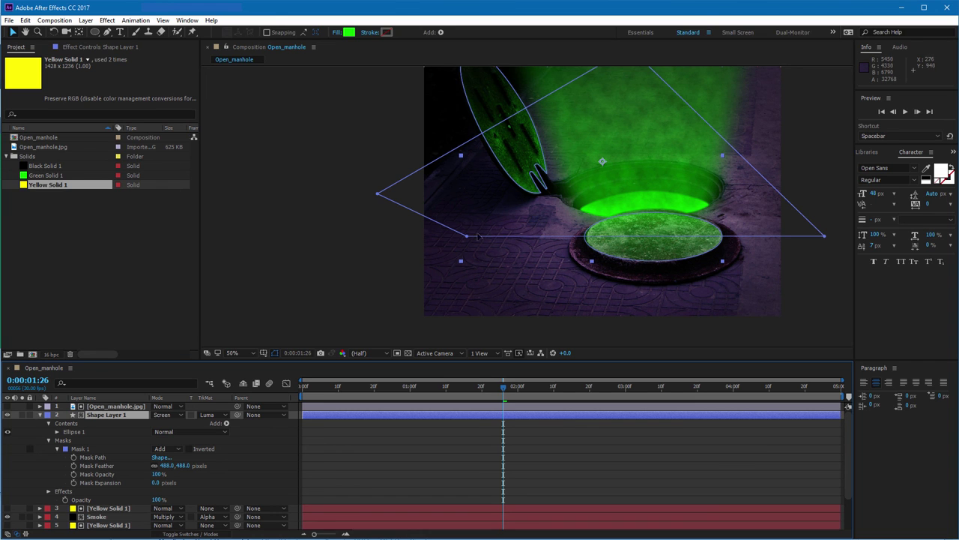
drag(467, 236, 460, 217)
drag(824, 236, 816, 203)
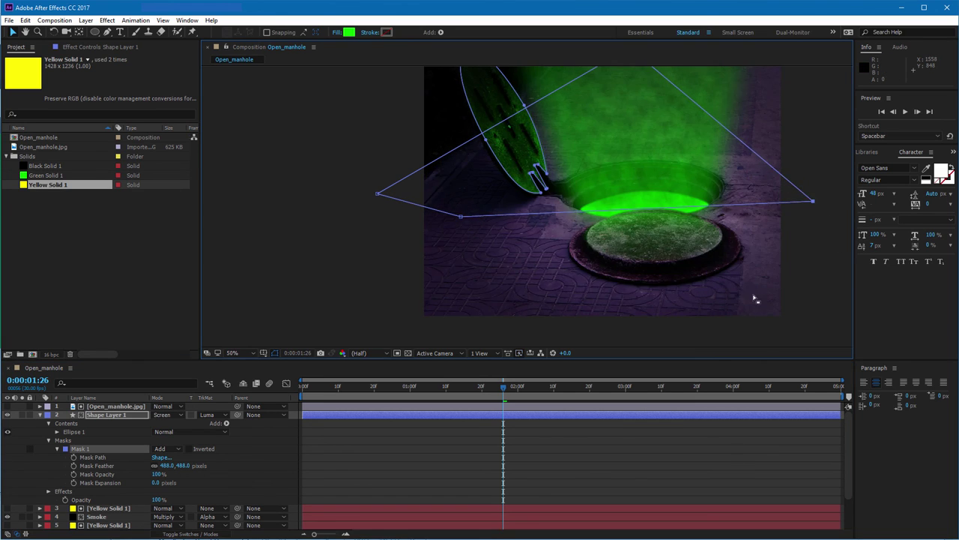
key(comma)
Toggle the glow layer to compare, try moving Mask 1, then undo the move
click(679, 288)
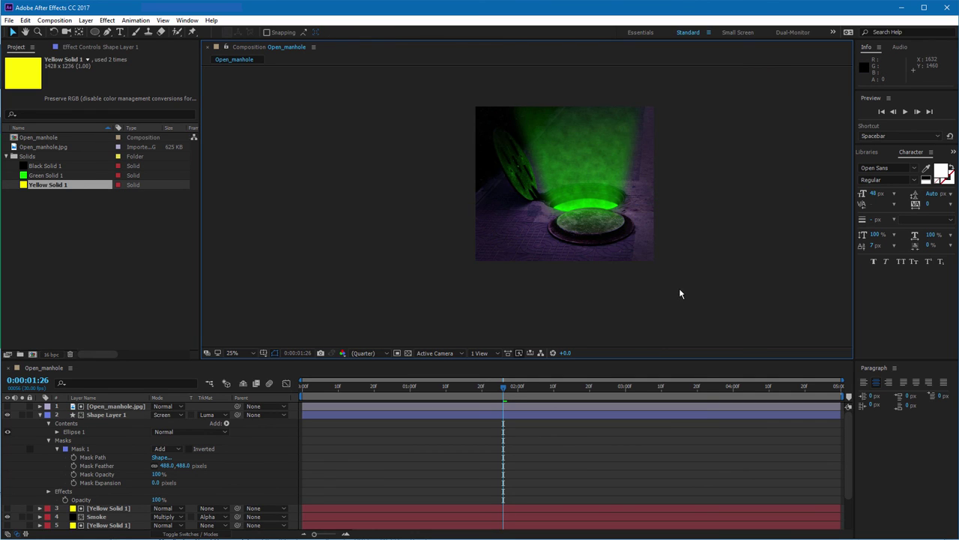
scroll(681, 270, up, 2)
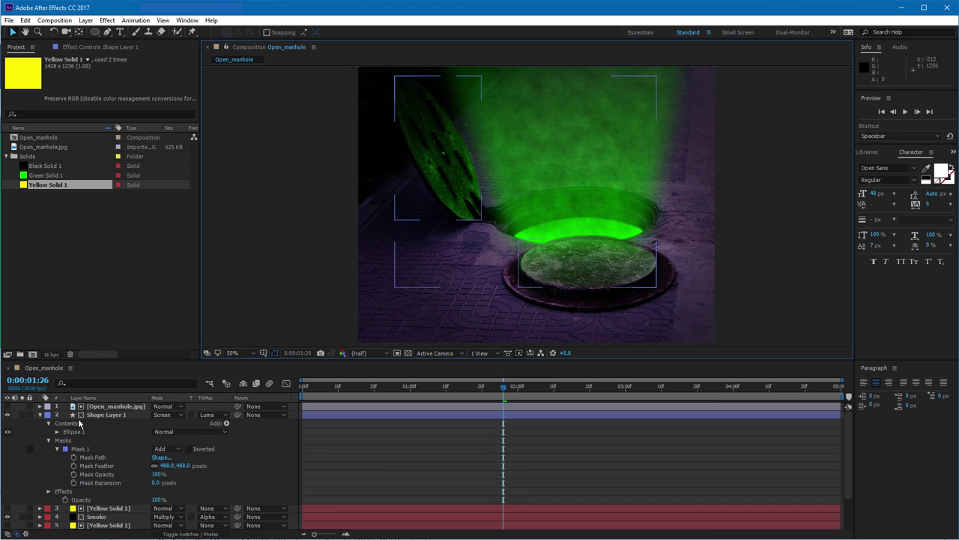
click(9, 416)
click(9, 416)
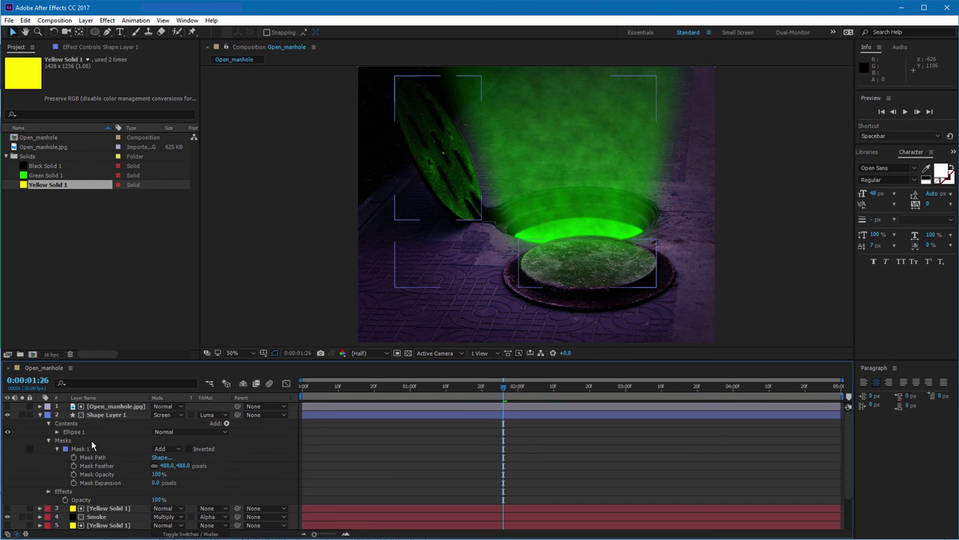
click(81, 449)
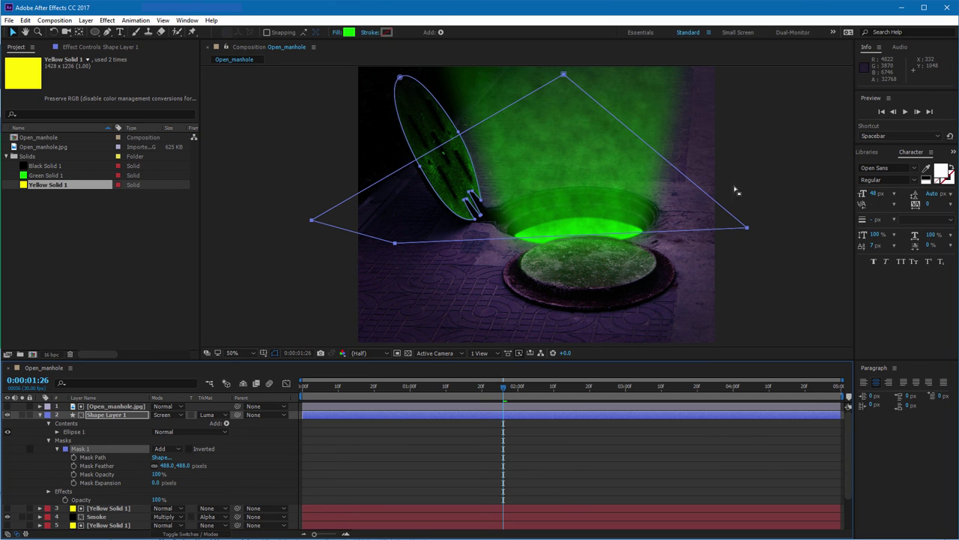
drag(747, 229, 688, 184)
key(ctrl+shift+a)
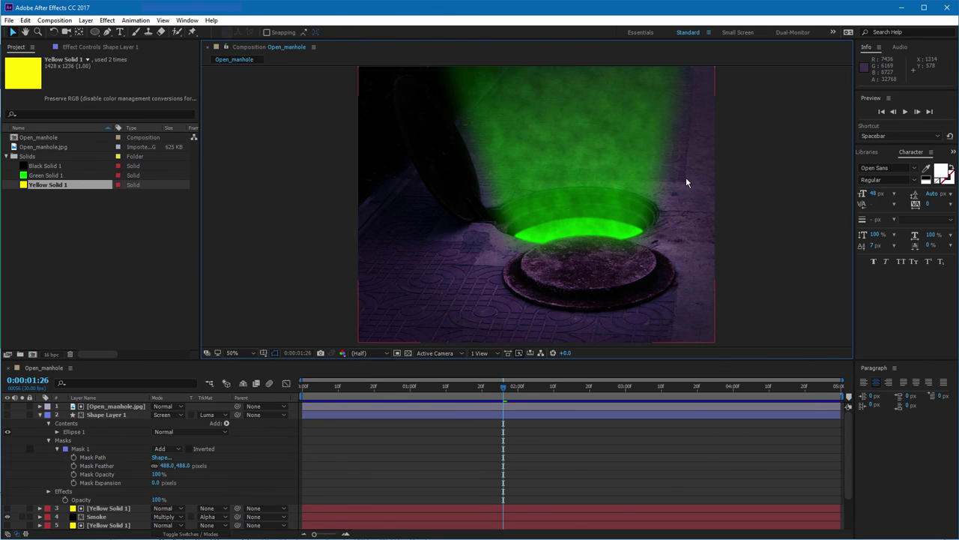
click(25, 20)
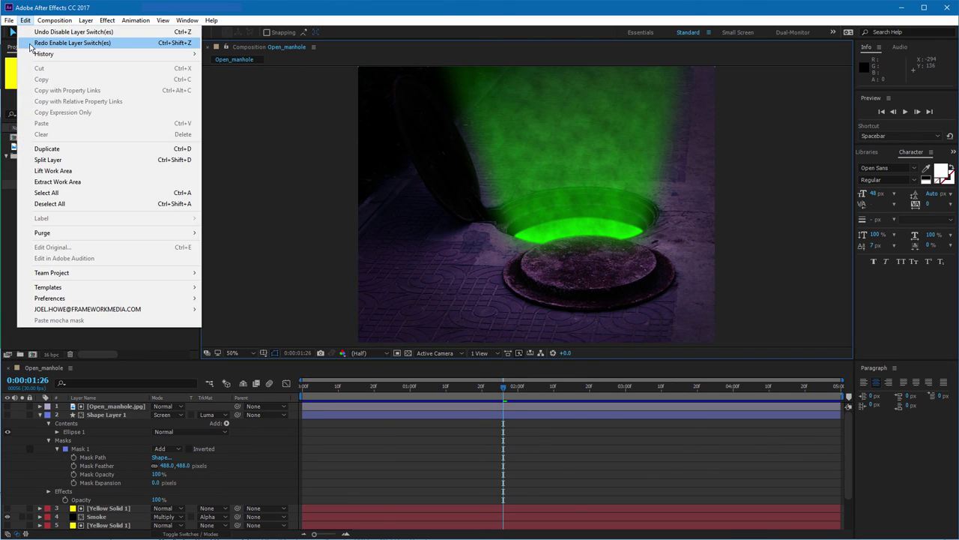
click(32, 41)
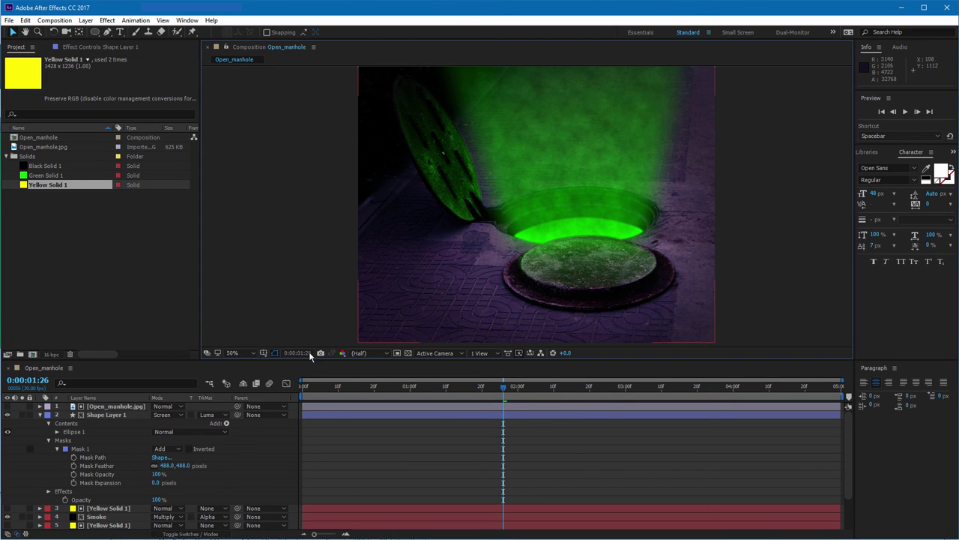
Pull Mask 1's right corner up and in, its bottom corner down, and draw a test rectangle
click(90, 458)
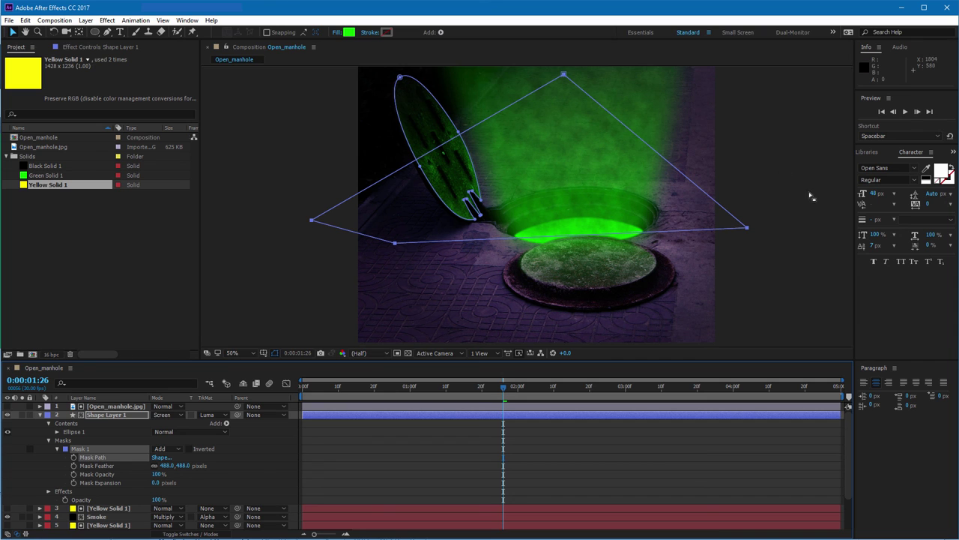
drag(748, 229, 697, 169)
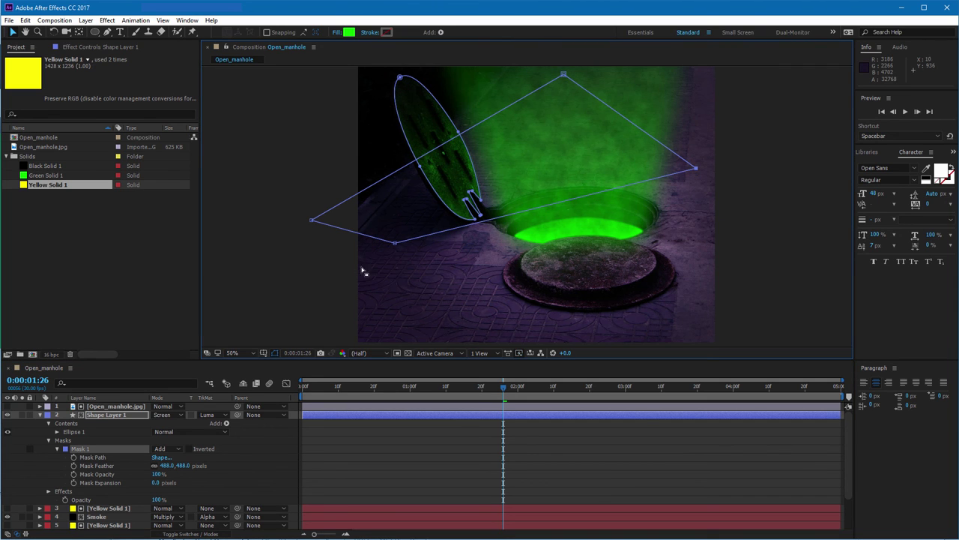
drag(395, 243, 383, 325)
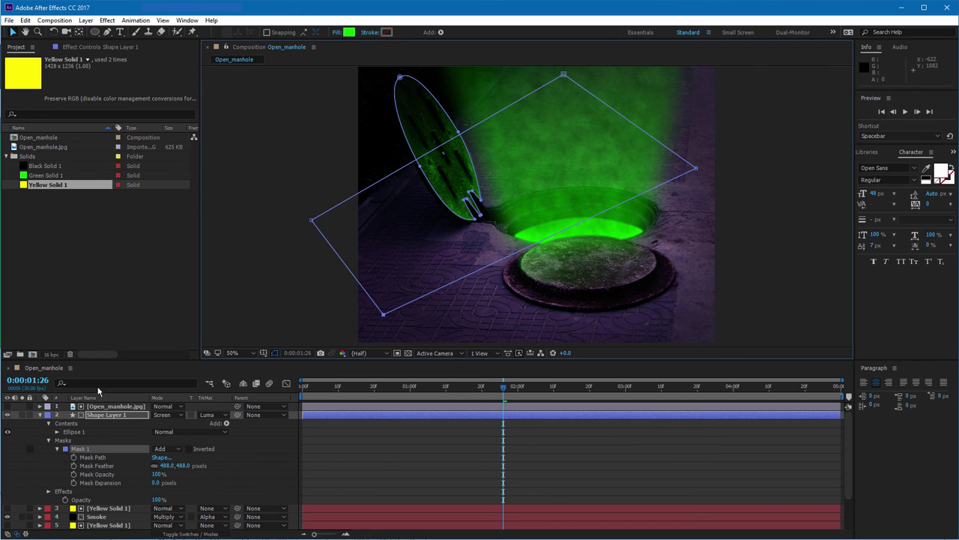
drag(97, 33, 135, 44)
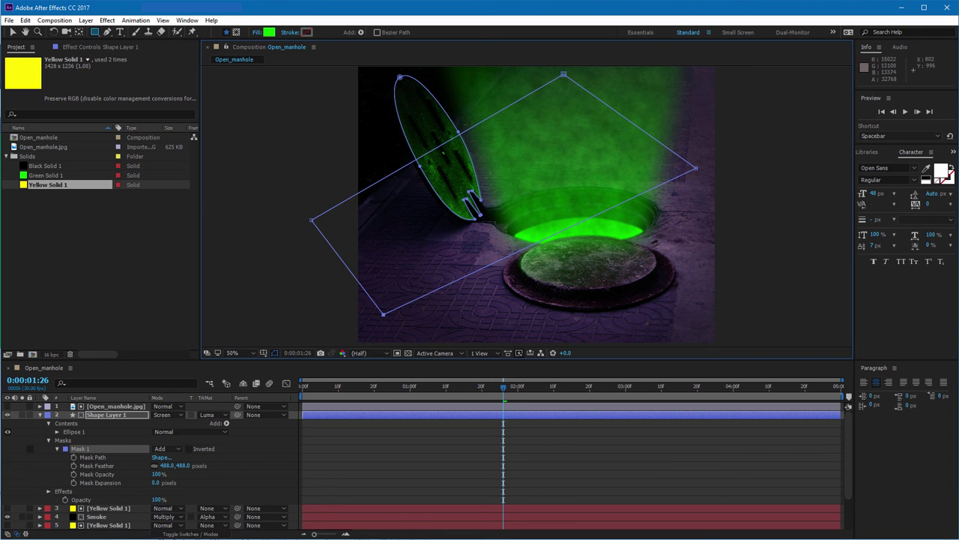
drag(729, 333, 454, 263)
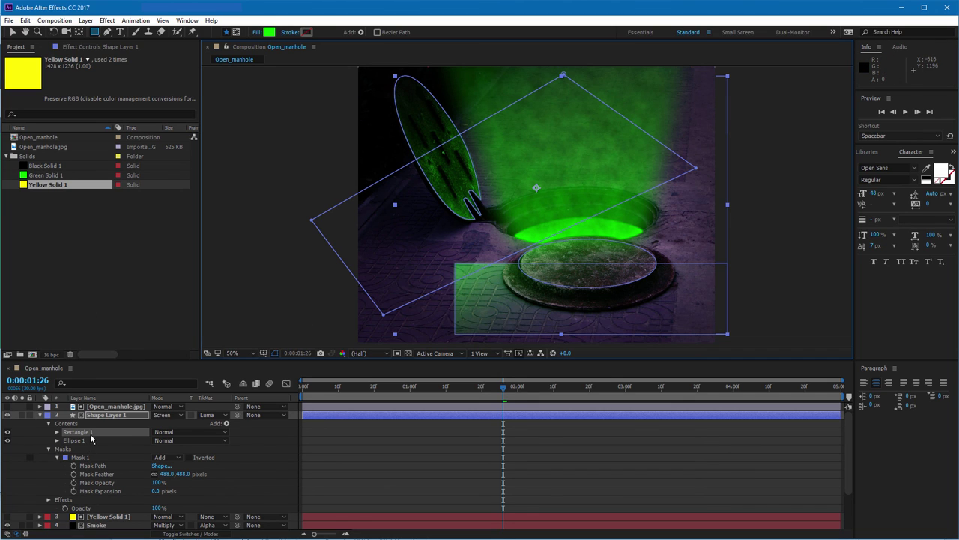
Replace the test rectangle with a second rectangle mask over the lid, feathered 119 px
key(Delete)
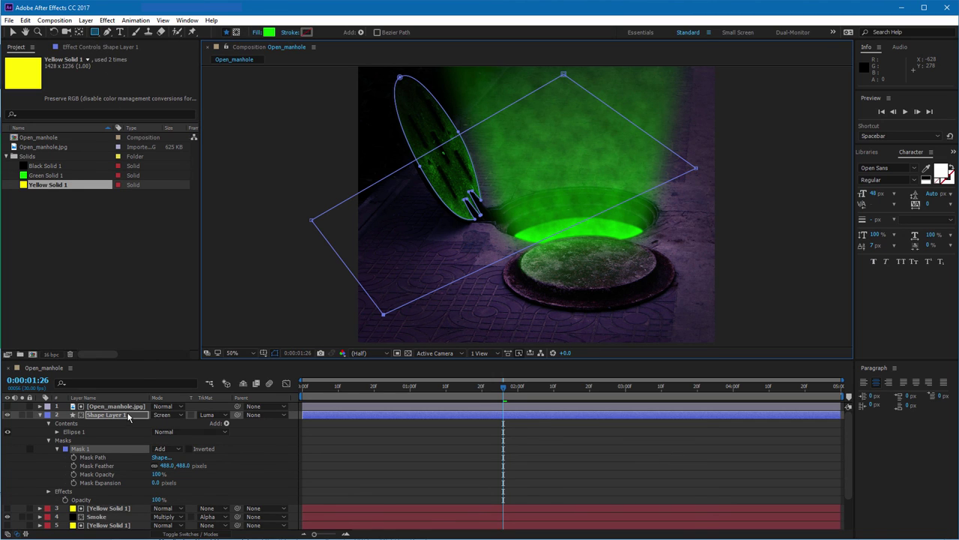
click(237, 32)
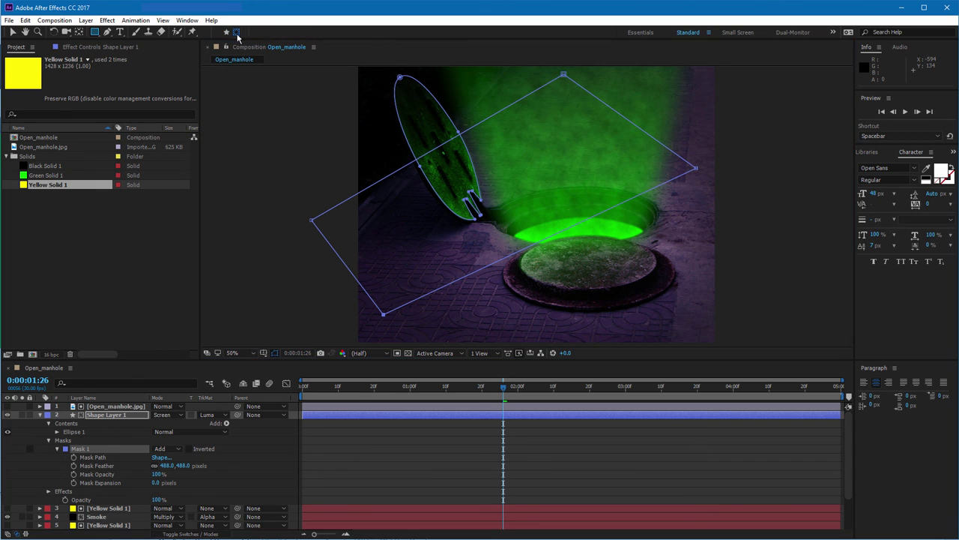
drag(705, 322, 457, 257)
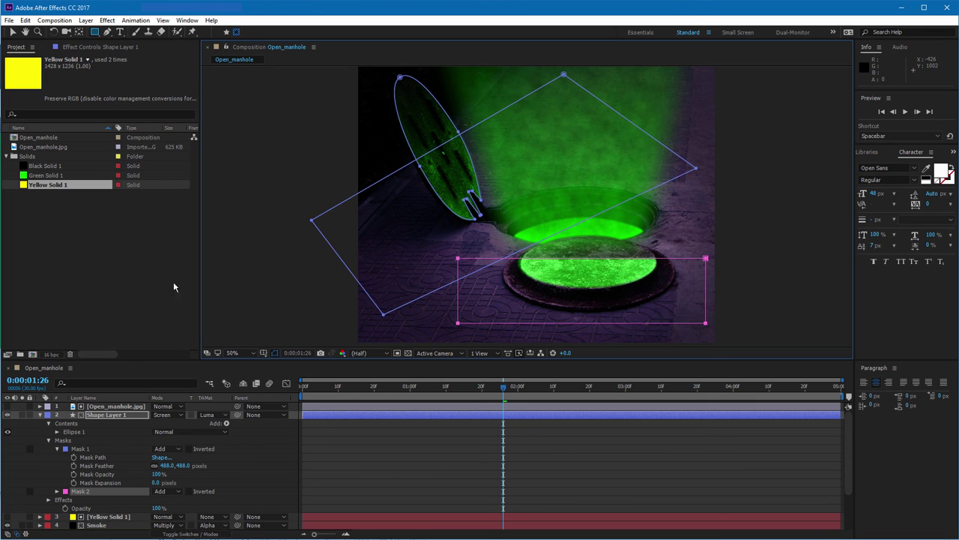
click(57, 491)
drag(164, 507, 253, 508)
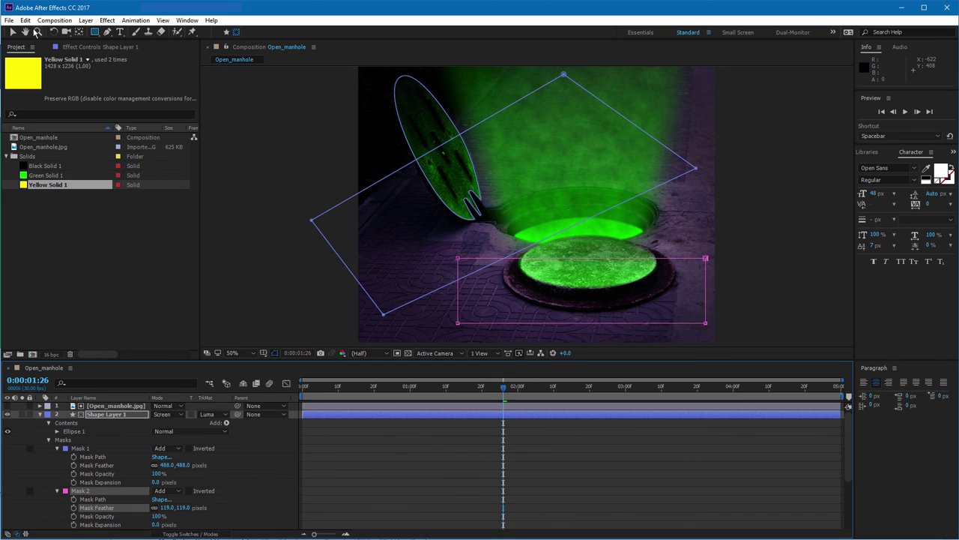
Skew Mask 2's top and bottom edges and nudge Mask 1's lower-right edge
key(v)
drag(517, 258, 587, 192)
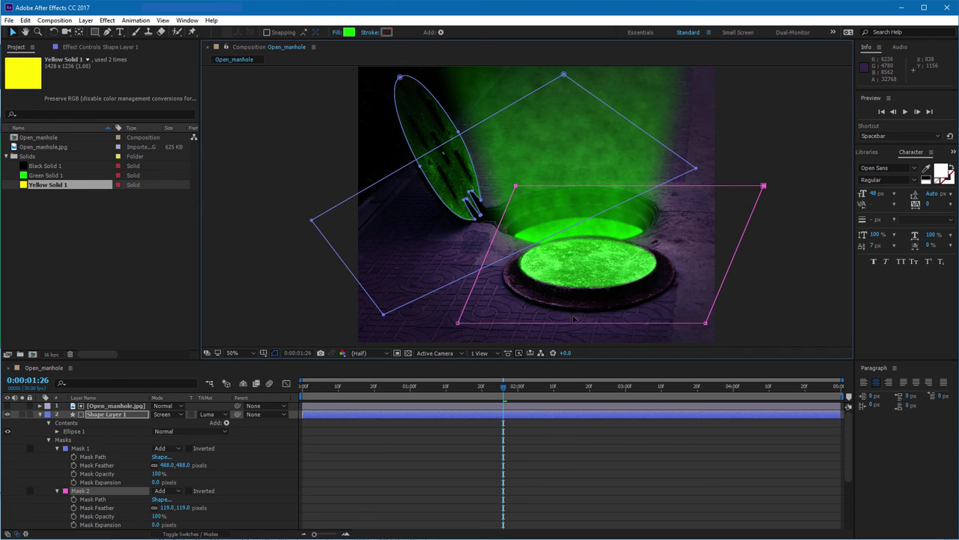
drag(567, 324, 606, 263)
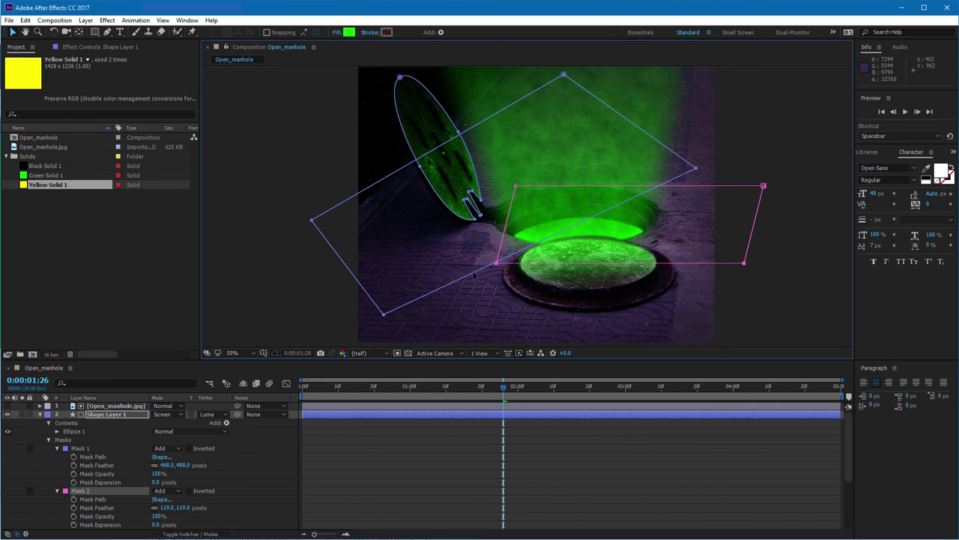
drag(474, 272, 470, 262)
click(601, 260)
drag(601, 260, 604, 256)
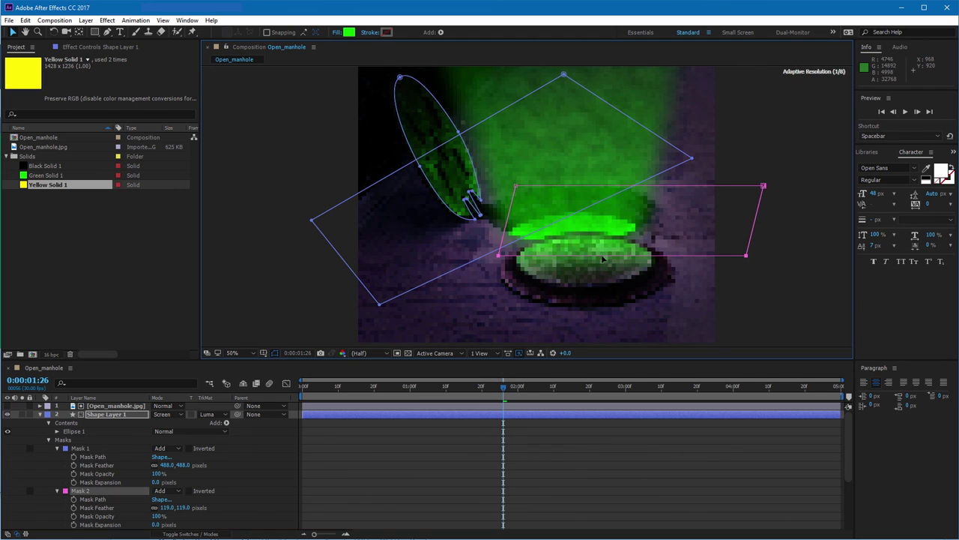
click(746, 305)
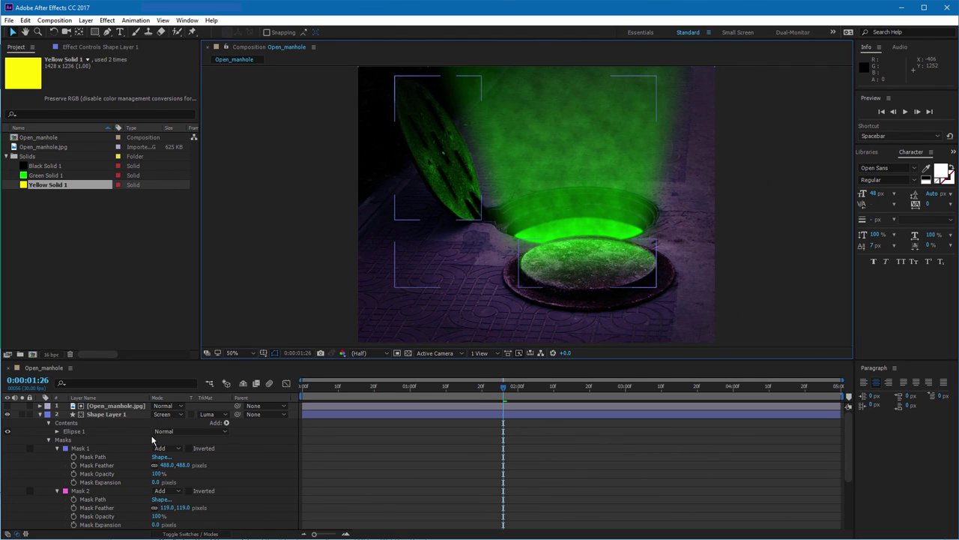
Lower Mask 2's opacity to 58% and review the fainter lid glow
drag(155, 516, 124, 516)
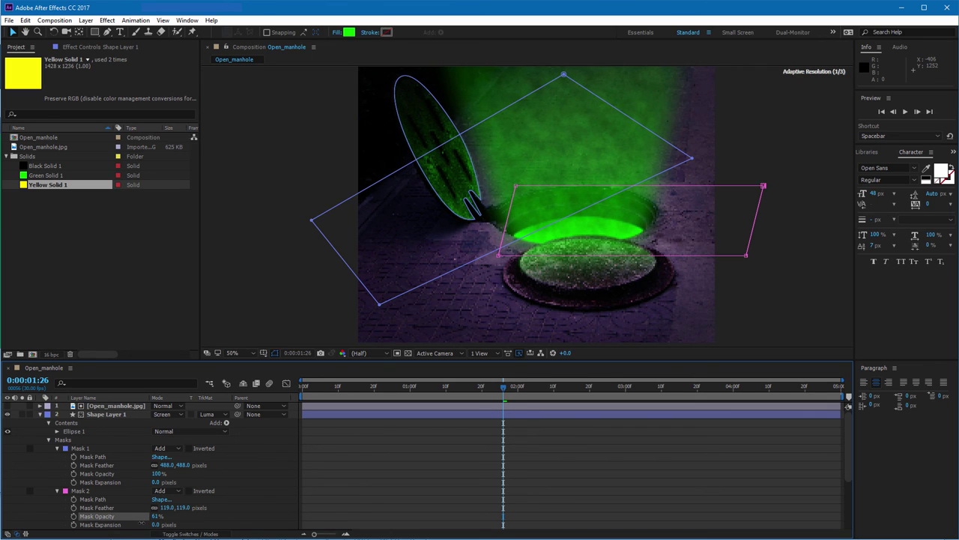
click(232, 267)
drag(544, 224, 557, 264)
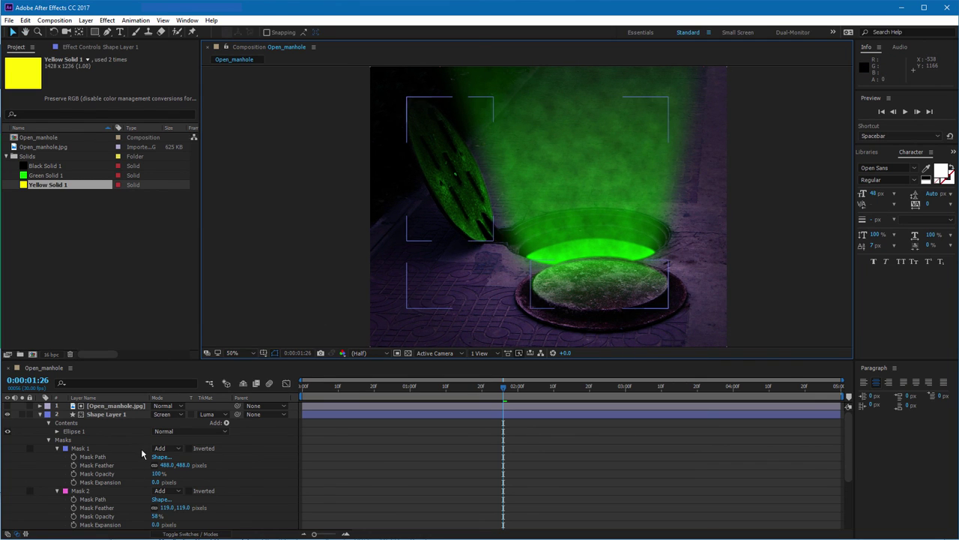
Solo layer 10 to compare with the original photo, unsolo it, rewind to 0:00:00:00 and preview
scroll(141, 448, down, 4)
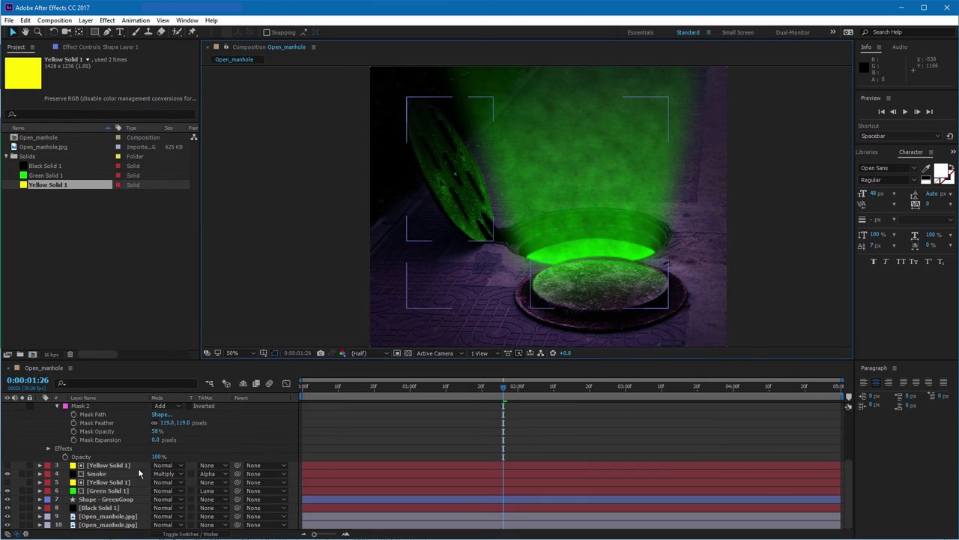
click(22, 525)
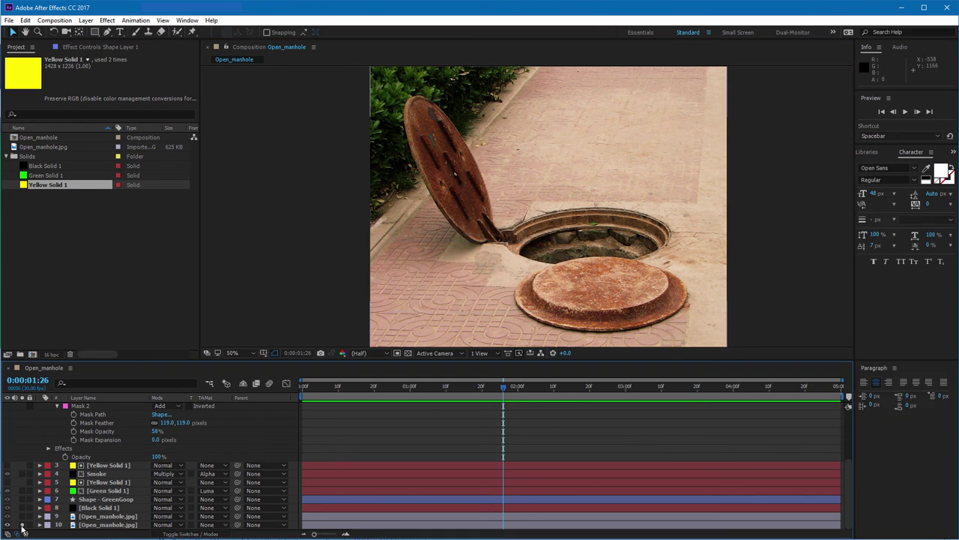
click(22, 524)
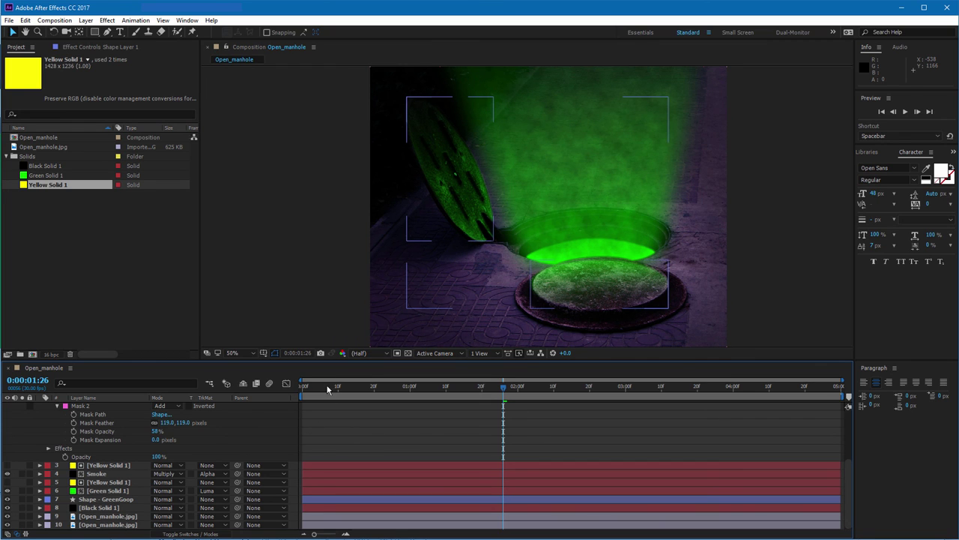
drag(316, 388, 258, 392)
key(space)
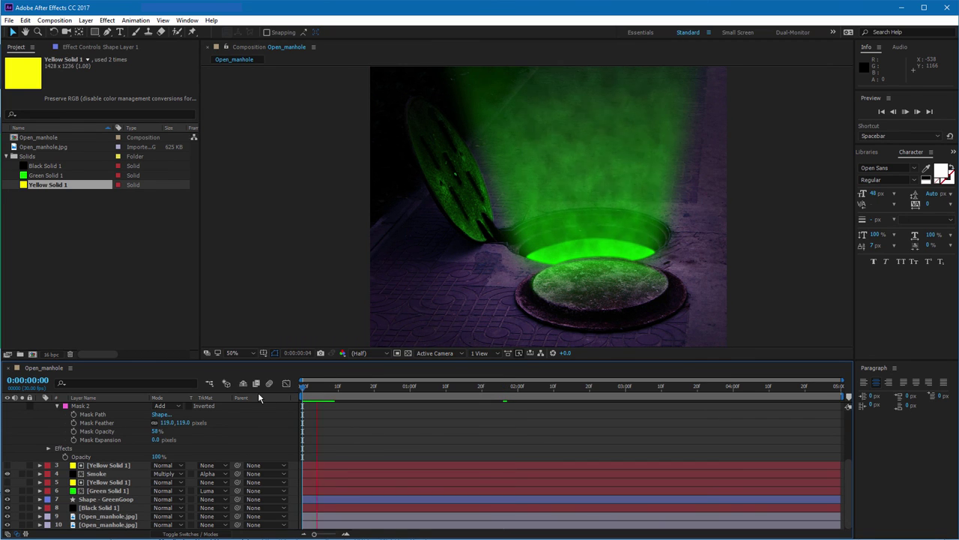